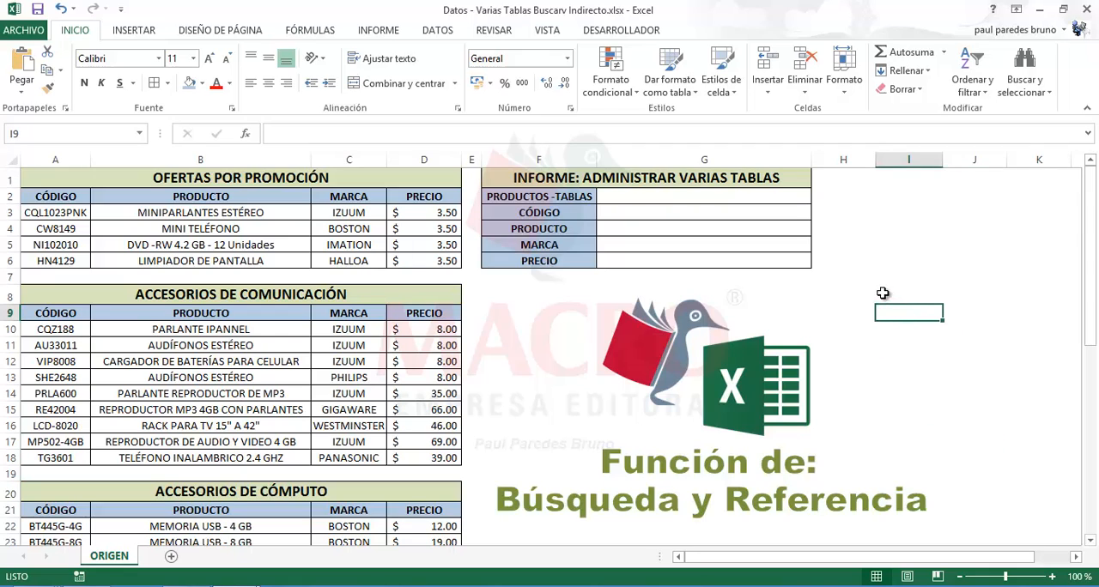
Review the products, brands and prices in the OFERTAS POR PROMOCIÓN table
{"action": "left_click", "coordinate": [890, 243]}
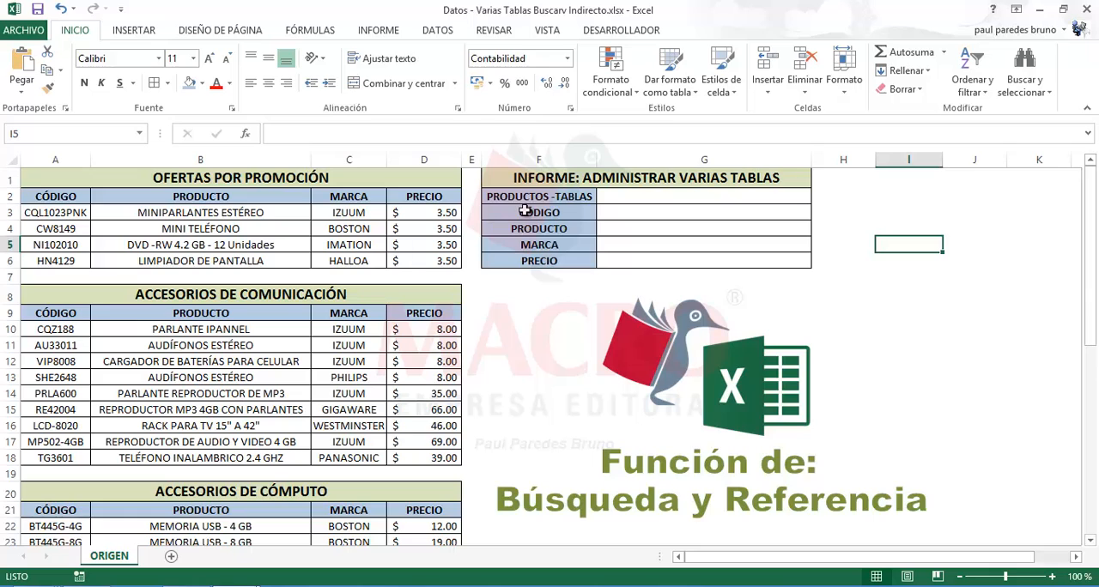
{"action": "left_click_drag", "start_coordinate": [65, 199], "coordinate": [406, 258]}
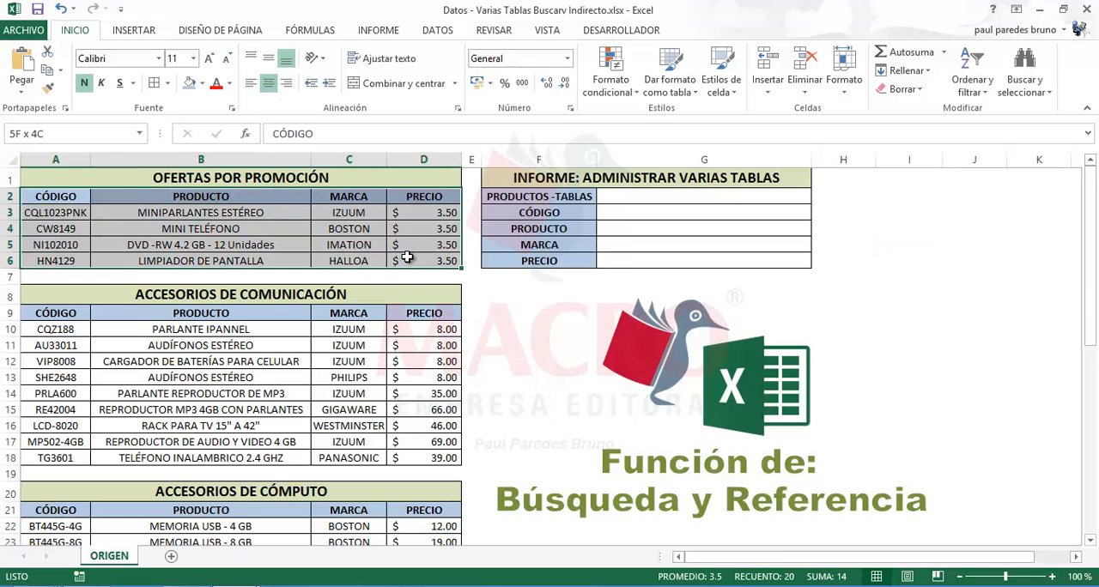
{"action": "left_click", "coordinate": [228, 214]}
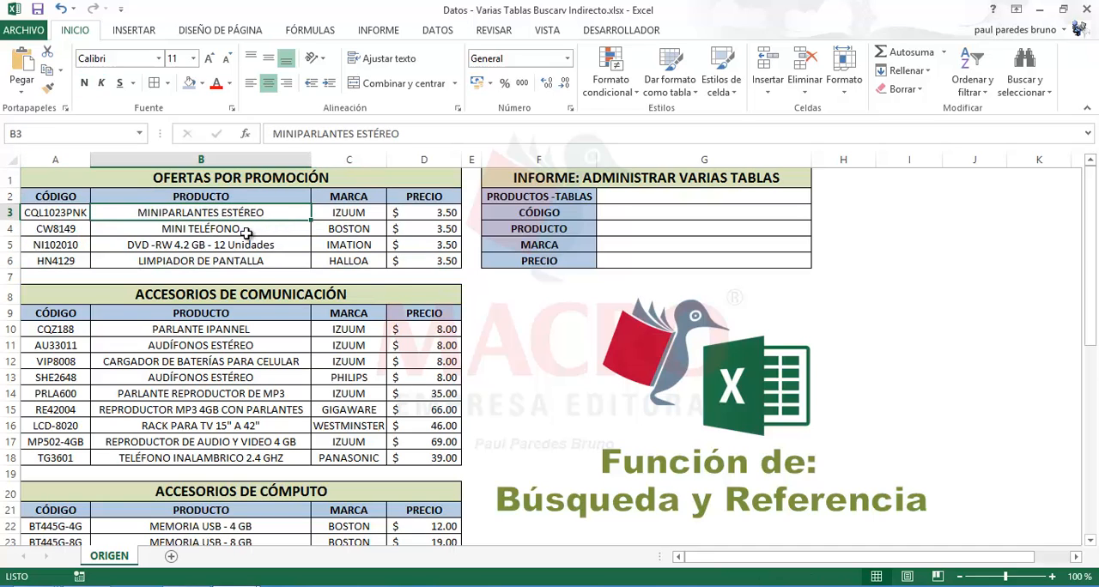
{"action": "left_click", "coordinate": [243, 230]}
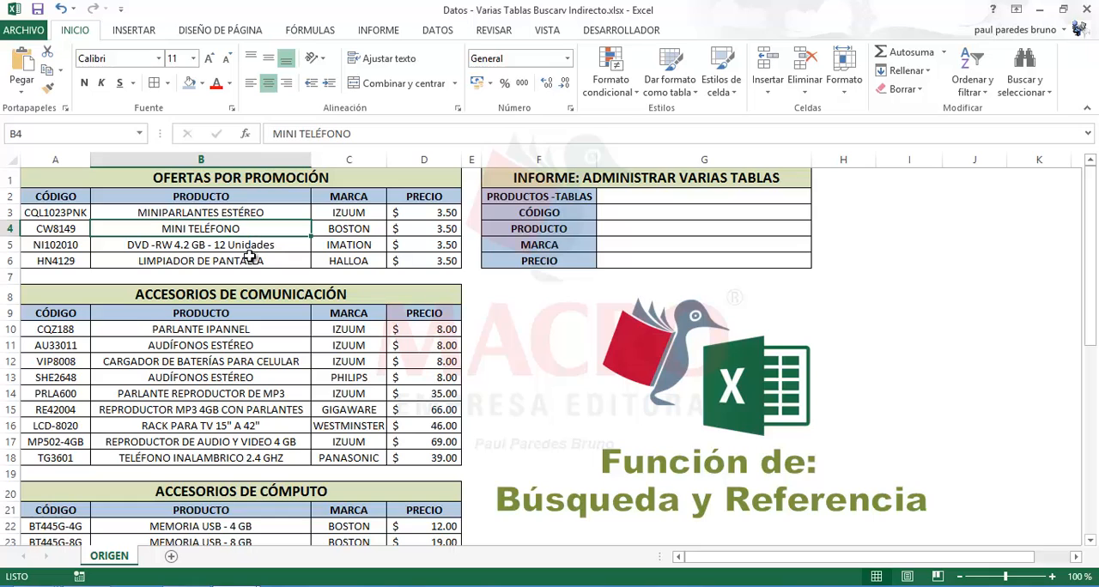
{"action": "left_click", "coordinate": [253, 263]}
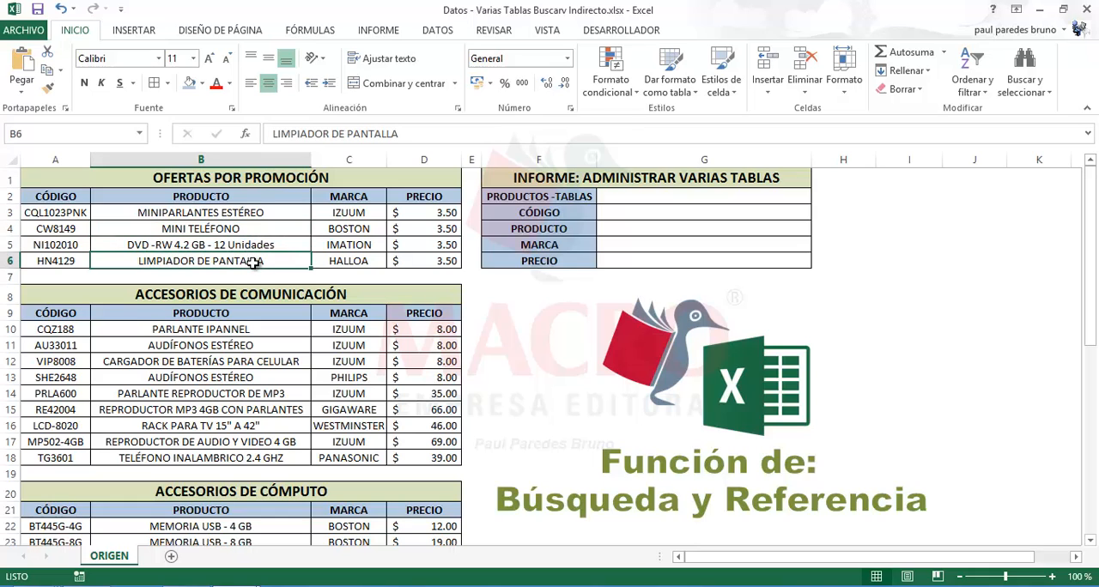
{"action": "left_click", "coordinate": [335, 225]}
{"action": "left_click", "coordinate": [352, 259]}
{"action": "left_click", "coordinate": [419, 232]}
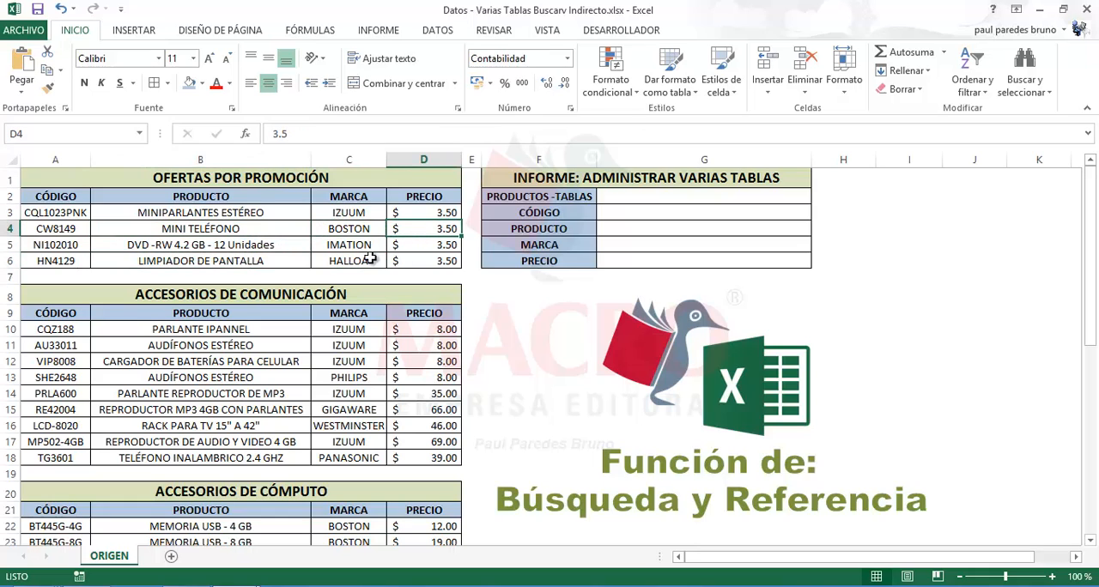
Examine the products, brands and prices in the ACCESORIOS DE COMUNICACIÓN table
{"action": "left_click", "coordinate": [146, 330]}
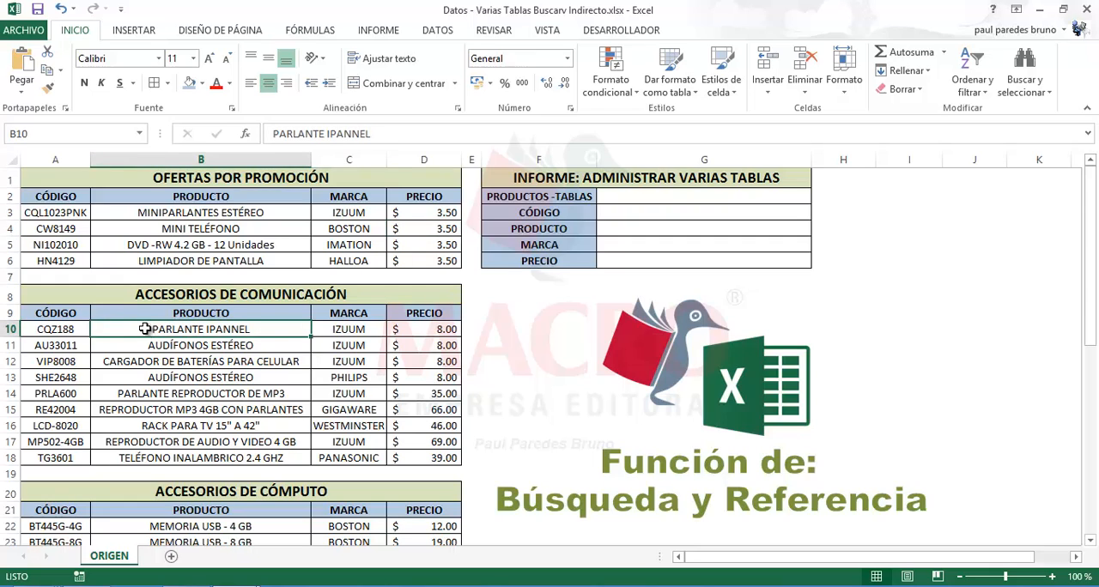
{"action": "left_click", "coordinate": [211, 348]}
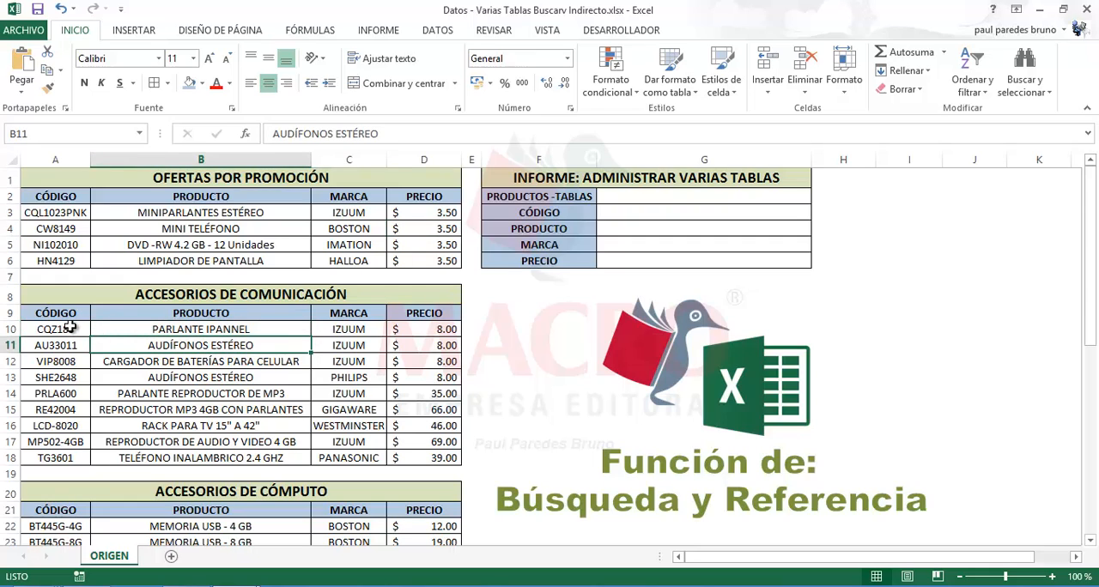
{"action": "left_click", "coordinate": [188, 330]}
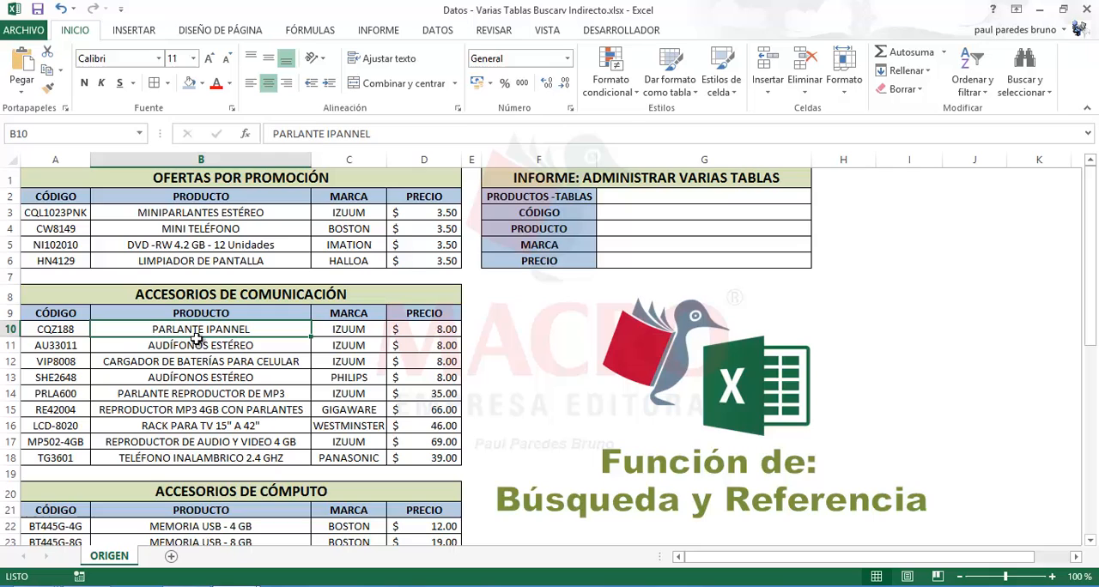
{"action": "left_click", "coordinate": [261, 365]}
{"action": "left_click_drag", "start_coordinate": [206, 346], "coordinate": [230, 413]}
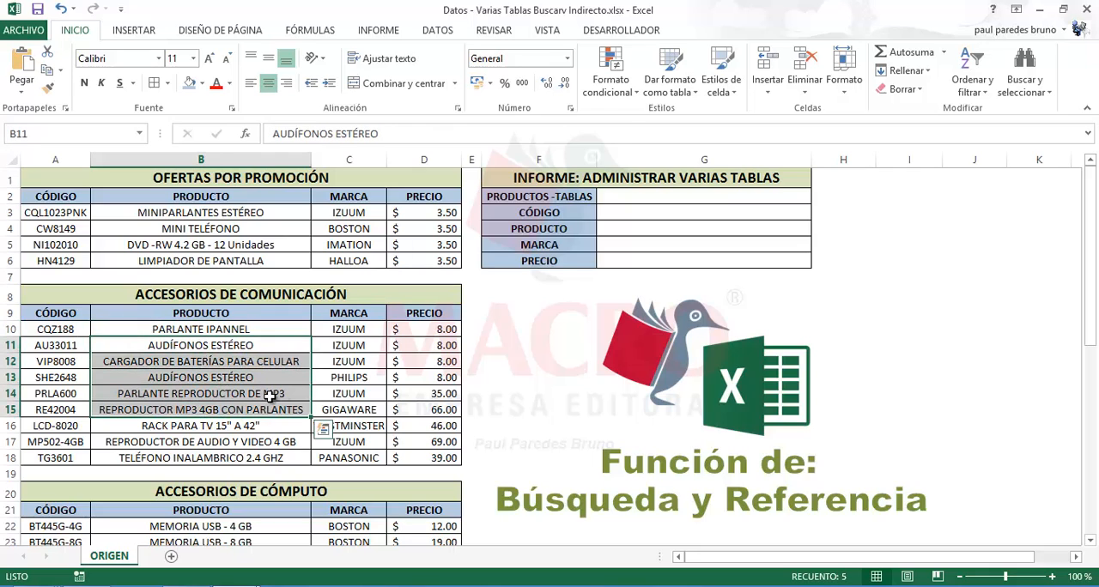
{"action": "left_click_drag", "start_coordinate": [348, 357], "coordinate": [354, 426]}
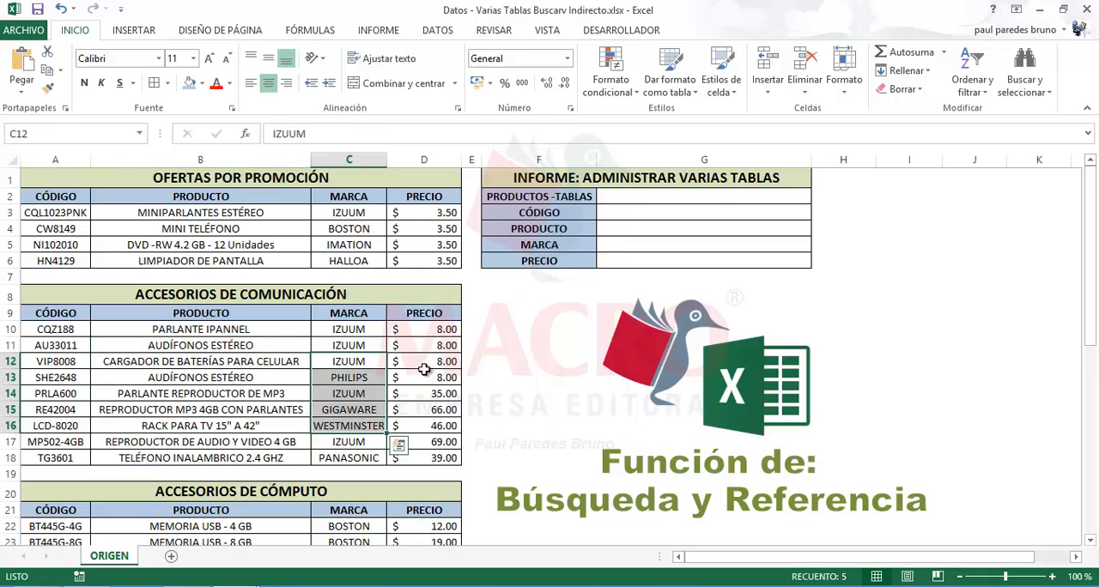
{"action": "left_click_drag", "start_coordinate": [421, 361], "coordinate": [420, 426]}
Look through the products, brands and prices in the ACCESORIOS DE CÓMPUTO table
{"action": "scroll", "coordinate": [413, 428], "scroll_direction": "down", "scroll_amount": 2}
{"action": "scroll", "coordinate": [413, 427], "scroll_direction": "down", "scroll_amount": 2}
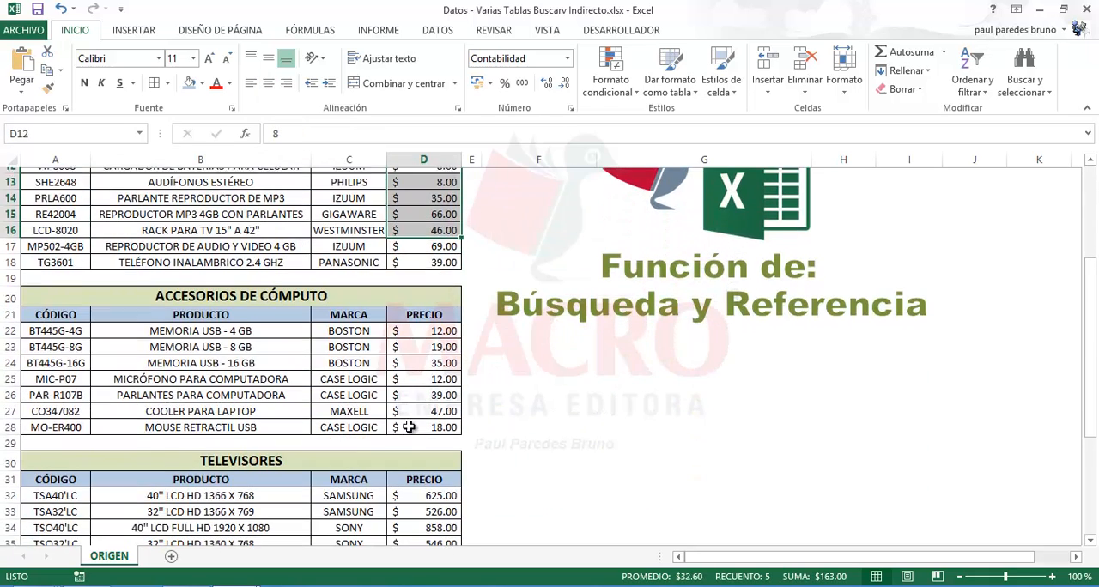
{"action": "left_click", "coordinate": [226, 355]}
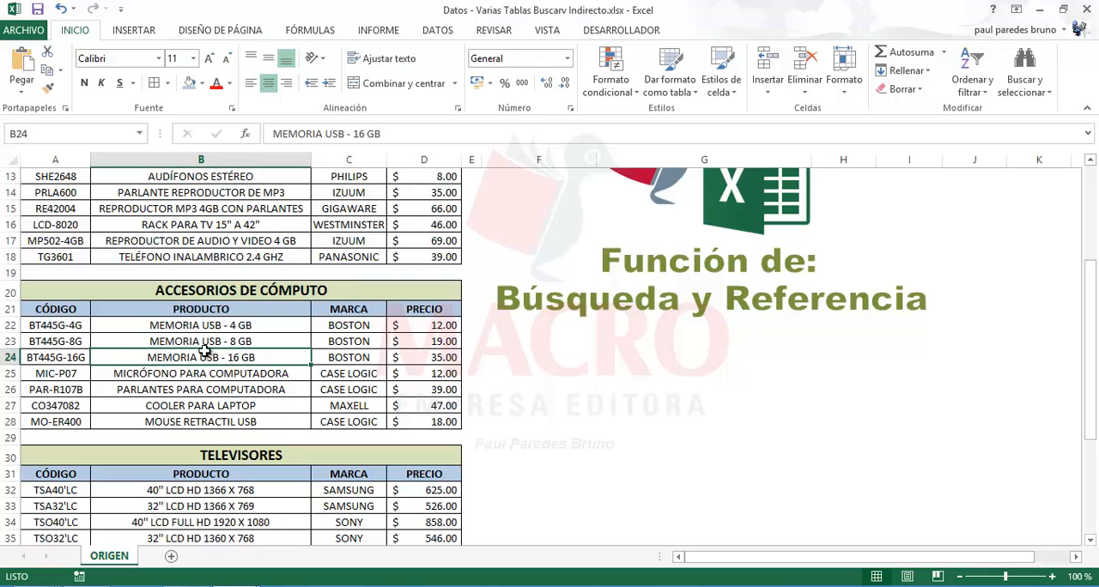
{"action": "left_click", "coordinate": [124, 330]}
{"action": "left_click", "coordinate": [186, 356]}
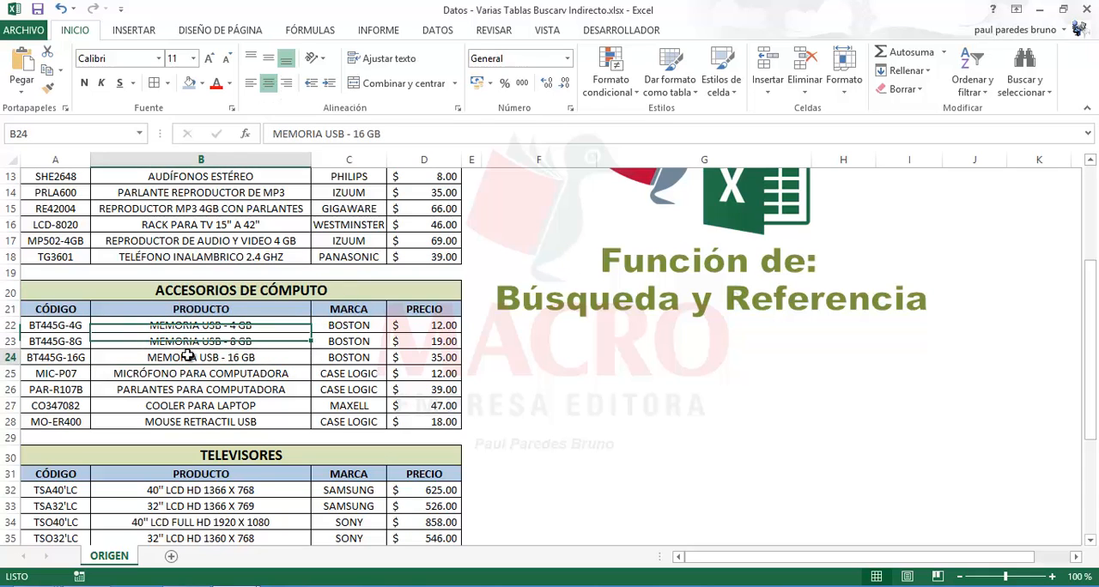
{"action": "left_click", "coordinate": [355, 355]}
{"action": "left_click", "coordinate": [389, 393]}
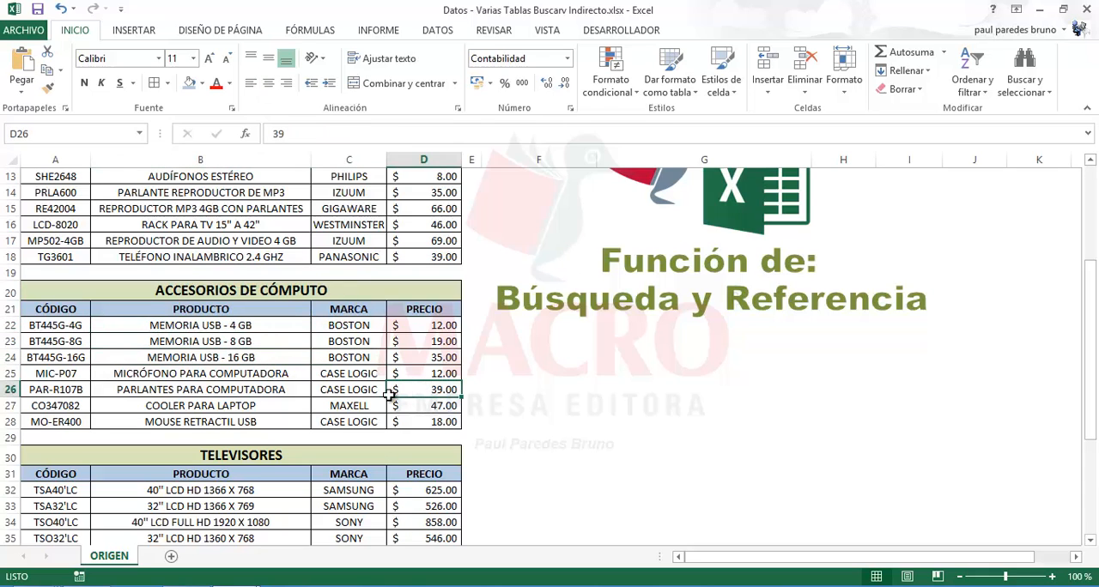
{"action": "left_click", "coordinate": [289, 395]}
Review the TELEVISORES table's products, brands and prices
{"action": "scroll", "coordinate": [258, 391], "scroll_direction": "down", "scroll_amount": 3}
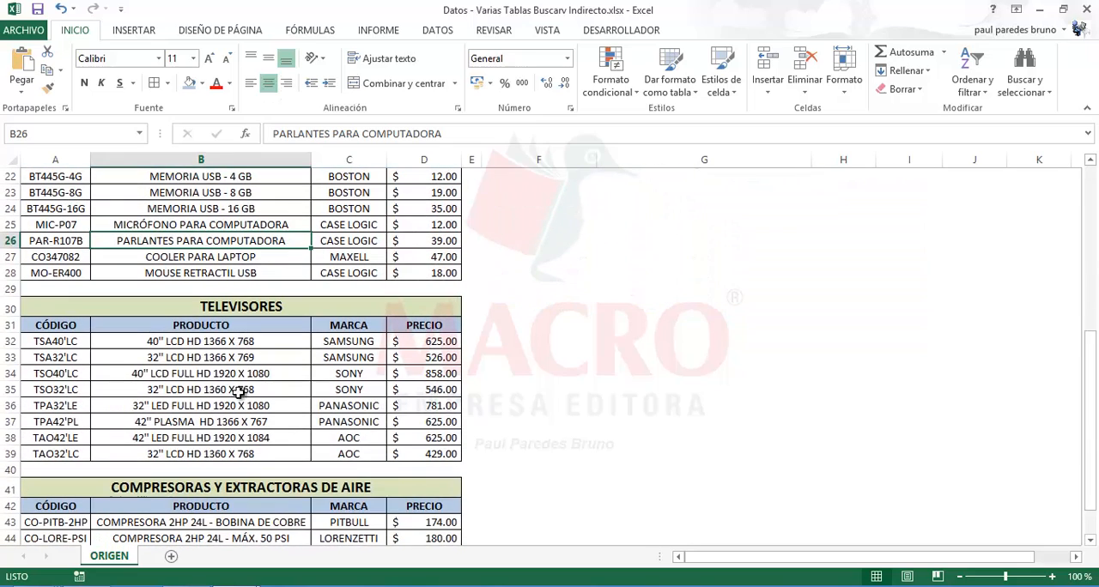
{"action": "left_click", "coordinate": [204, 371]}
{"action": "scroll", "coordinate": [210, 373], "scroll_direction": "down", "scroll_amount": 1}
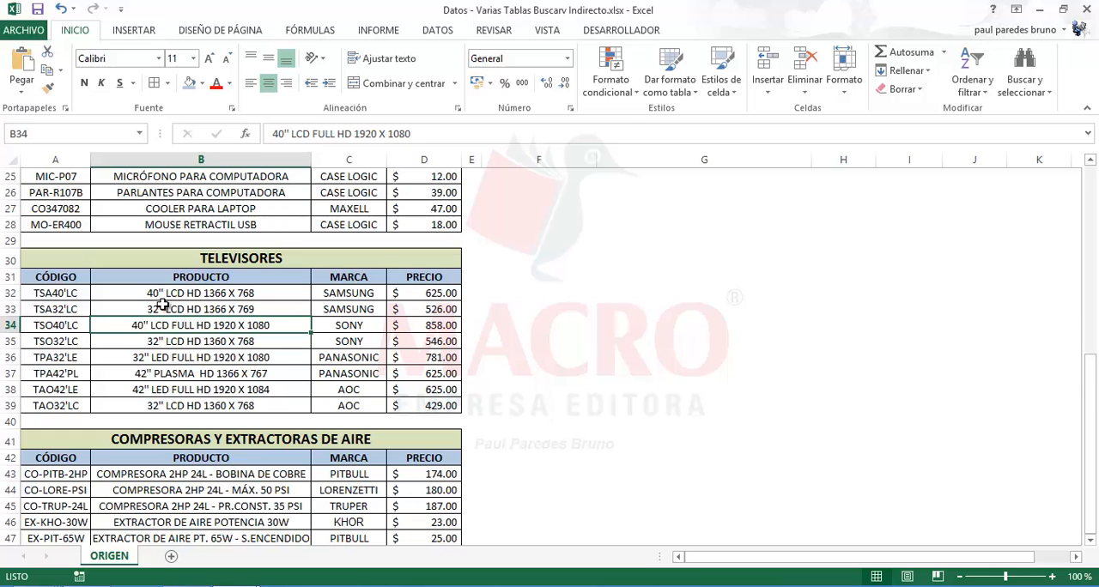
{"action": "left_click_drag", "start_coordinate": [353, 312], "coordinate": [354, 392]}
{"action": "left_click", "coordinate": [407, 345]}
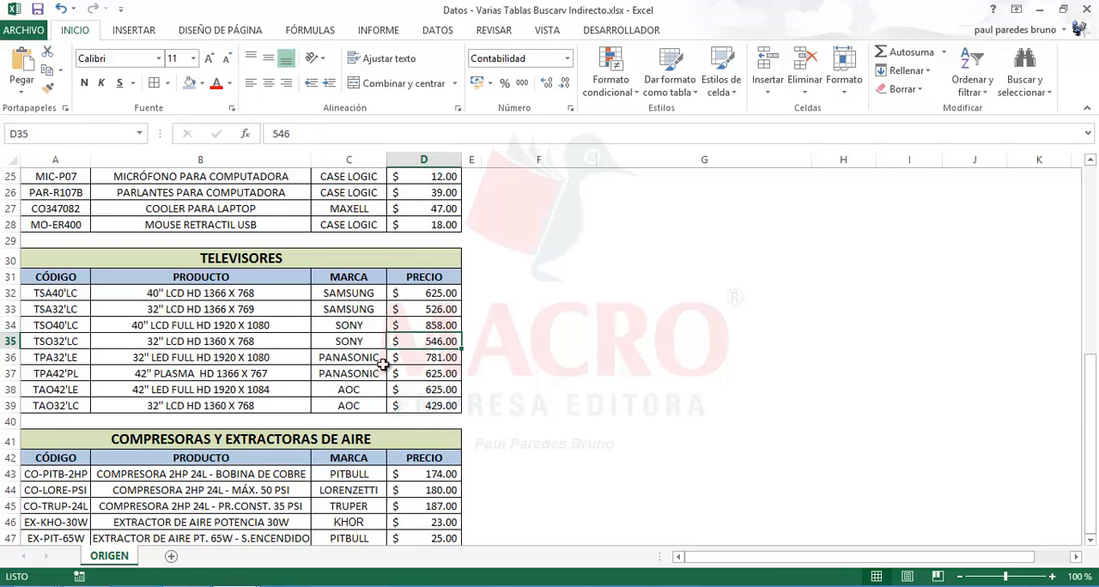
Examine the compressor and extractor products, brands and prices in the COMPRESORAS Y EXTRACTORAS DE AIRE table
{"action": "scroll", "coordinate": [366, 372], "scroll_direction": "down", "scroll_amount": 1}
{"action": "scroll", "coordinate": [366, 371], "scroll_direction": "down", "scroll_amount": 1}
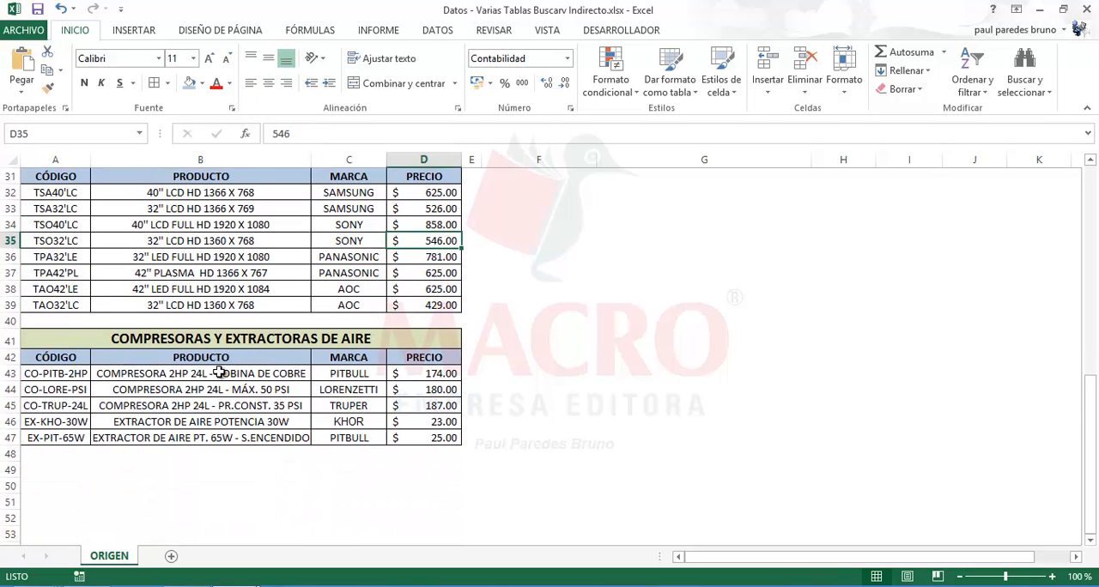
{"action": "left_click", "coordinate": [217, 373]}
{"action": "left_click", "coordinate": [199, 404]}
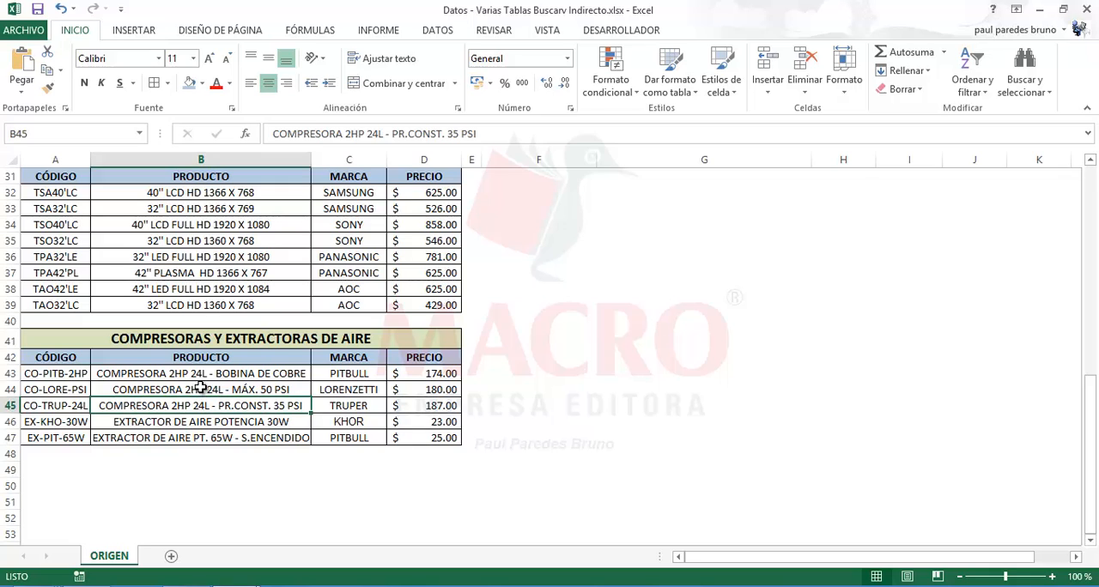
{"action": "left_click", "coordinate": [210, 376]}
{"action": "left_click", "coordinate": [245, 408]}
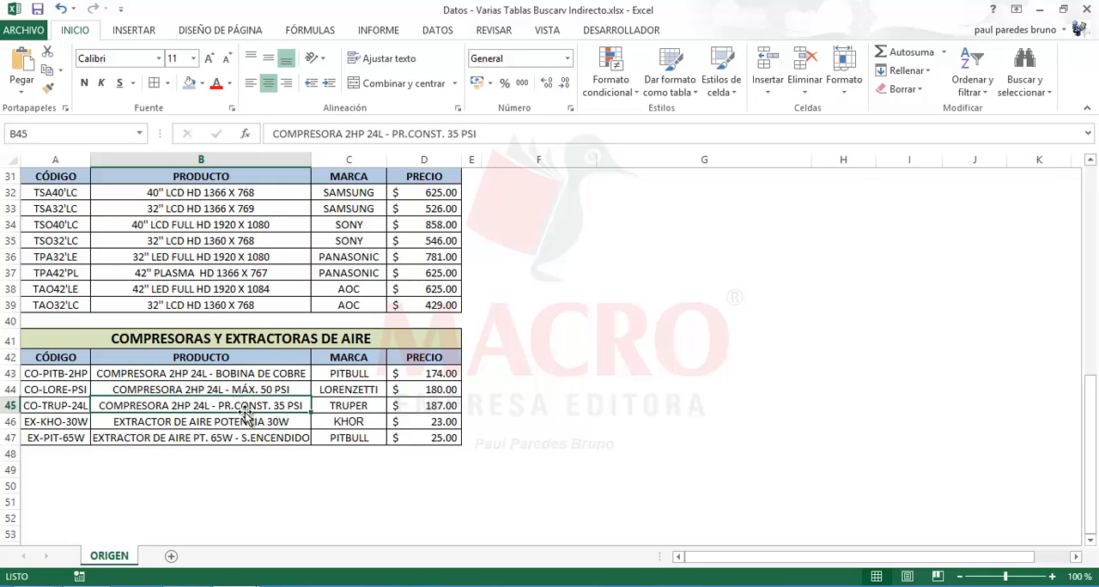
{"action": "left_click", "coordinate": [276, 436]}
{"action": "left_click", "coordinate": [230, 401]}
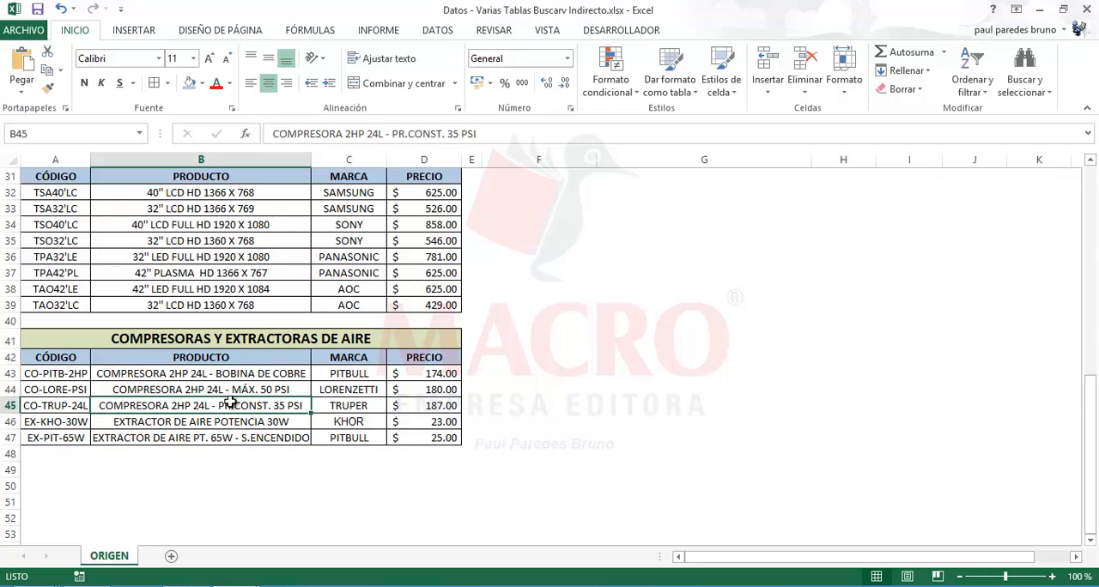
{"action": "left_click", "coordinate": [357, 388]}
{"action": "left_click", "coordinate": [361, 423]}
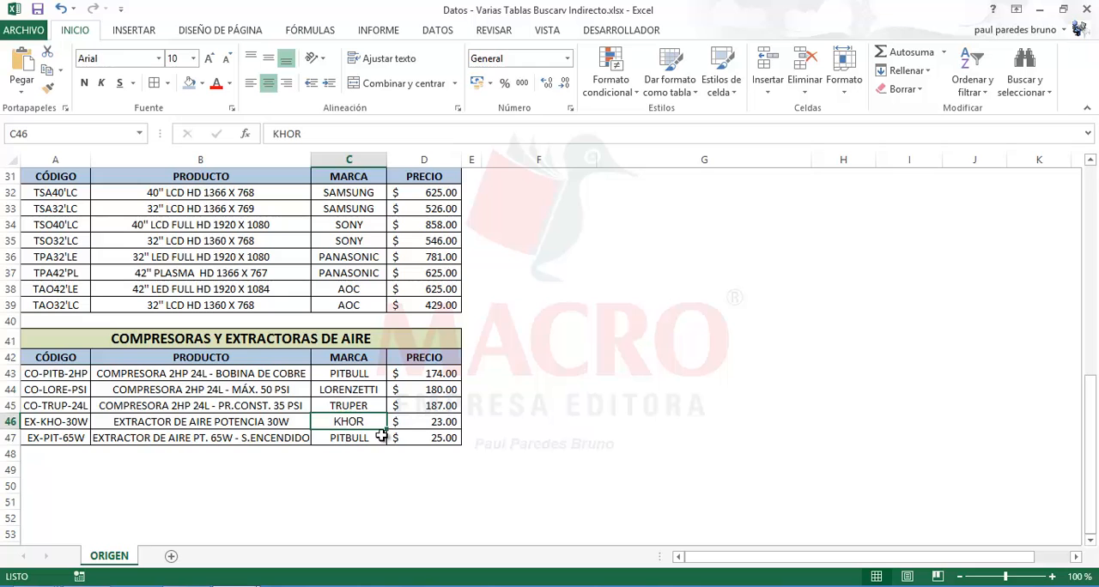
{"action": "left_click", "coordinate": [429, 407]}
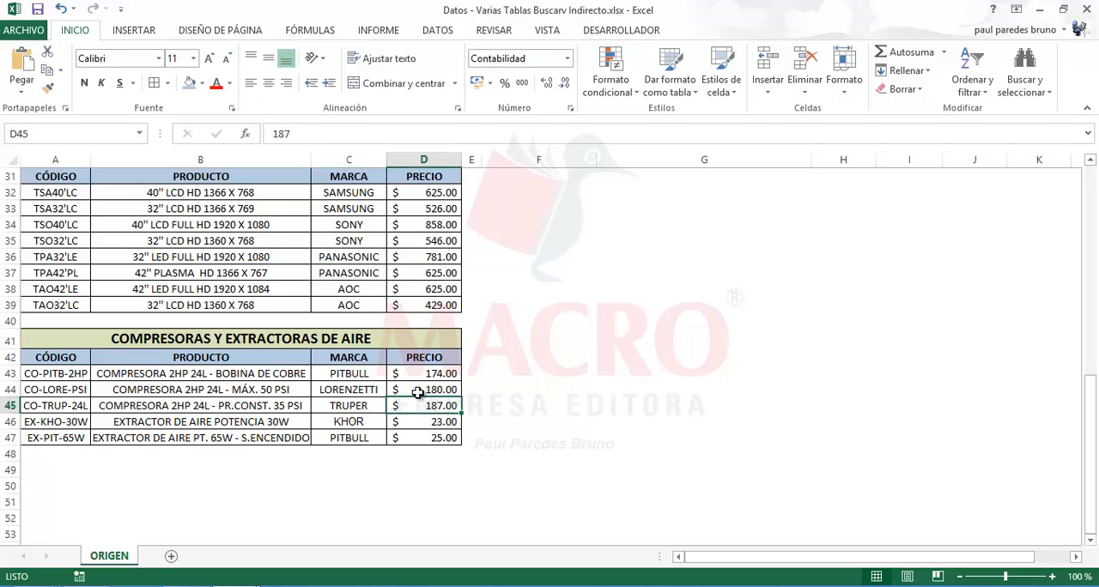
Check the column structure of the COMPRESORAS Y EXTRACTORAS DE AIRE table, from CÓDIGO across to PRECIO
{"action": "scroll", "coordinate": [418, 393], "scroll_direction": "up", "scroll_amount": 4}
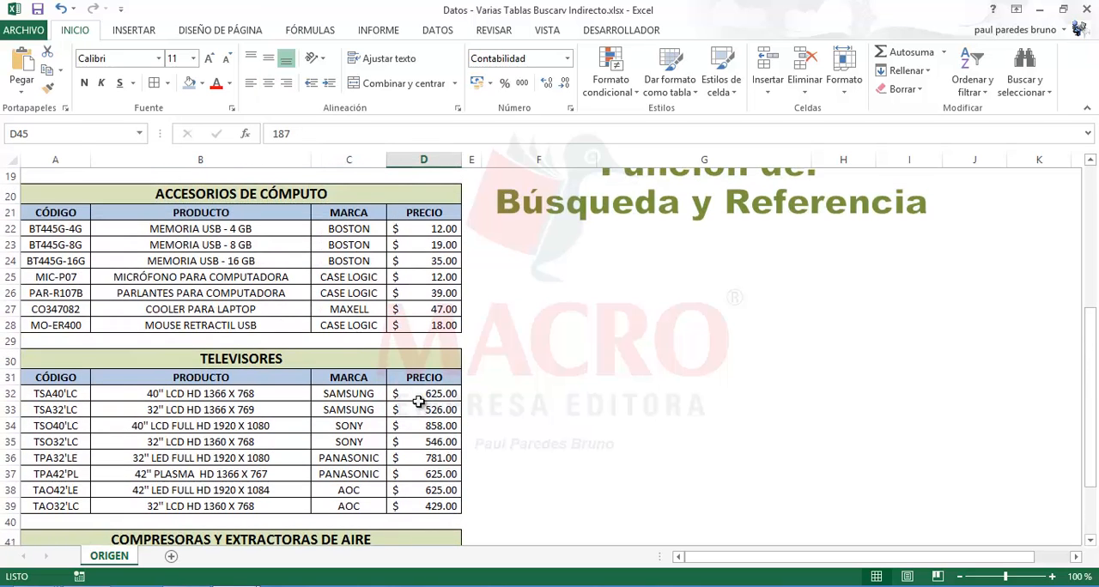
{"action": "scroll", "coordinate": [418, 401], "scroll_direction": "down", "scroll_amount": 4}
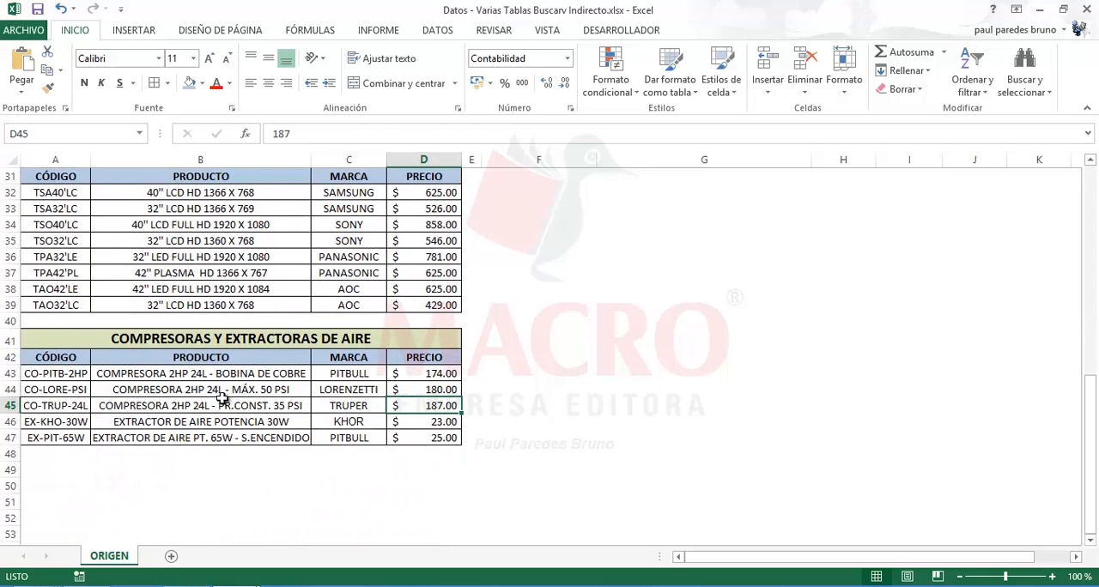
{"action": "left_click", "coordinate": [222, 398]}
{"action": "left_click", "coordinate": [53, 357]}
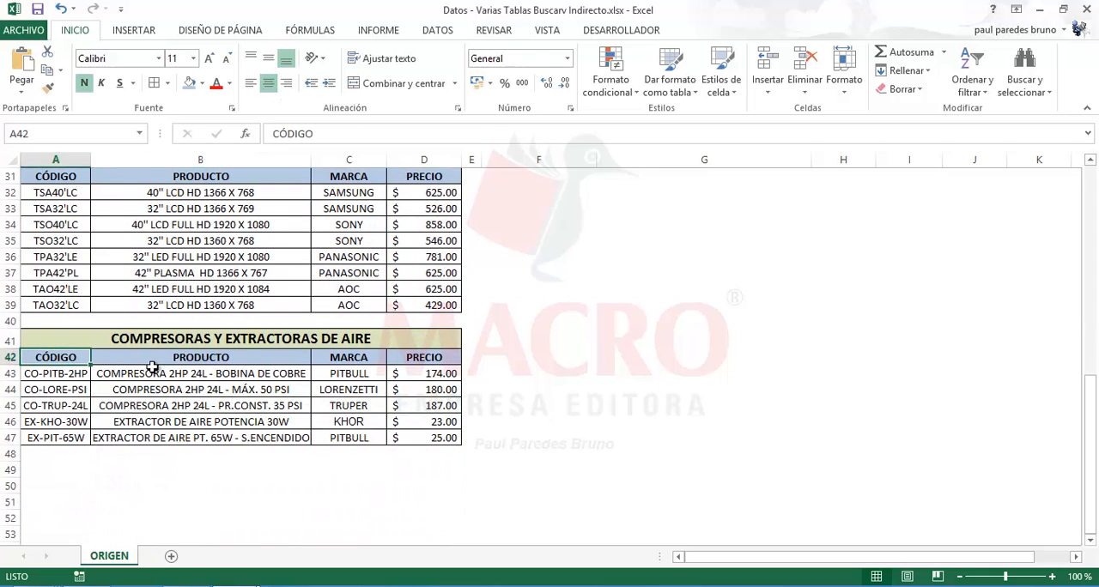
{"action": "left_click", "coordinate": [163, 371]}
{"action": "left_click", "coordinate": [355, 378]}
{"action": "left_click", "coordinate": [435, 402]}
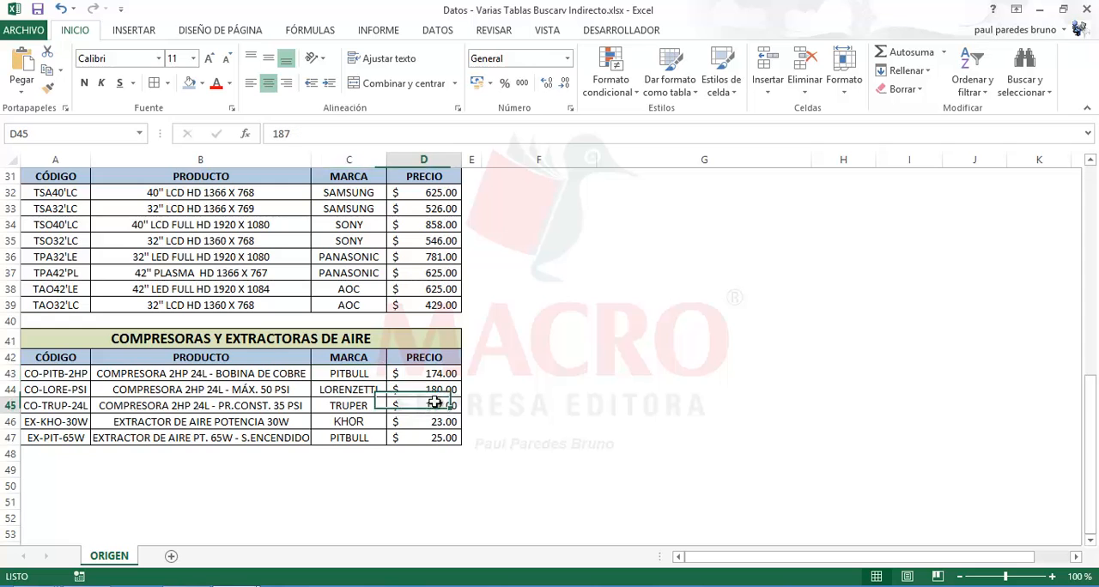
Return to the first tables and check the CÓDIGO, PRODUCTO, MARCA and PRECIO headings of OFERTAS POR PROMOCIÓN
{"action": "scroll", "coordinate": [429, 403], "scroll_direction": "up", "scroll_amount": 10}
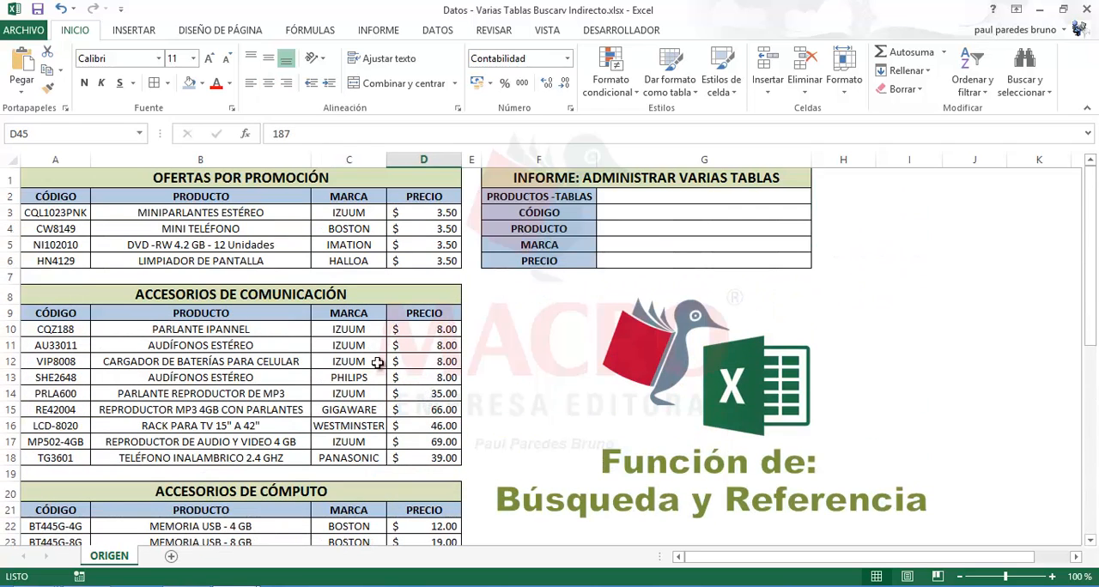
{"action": "left_click", "coordinate": [248, 327]}
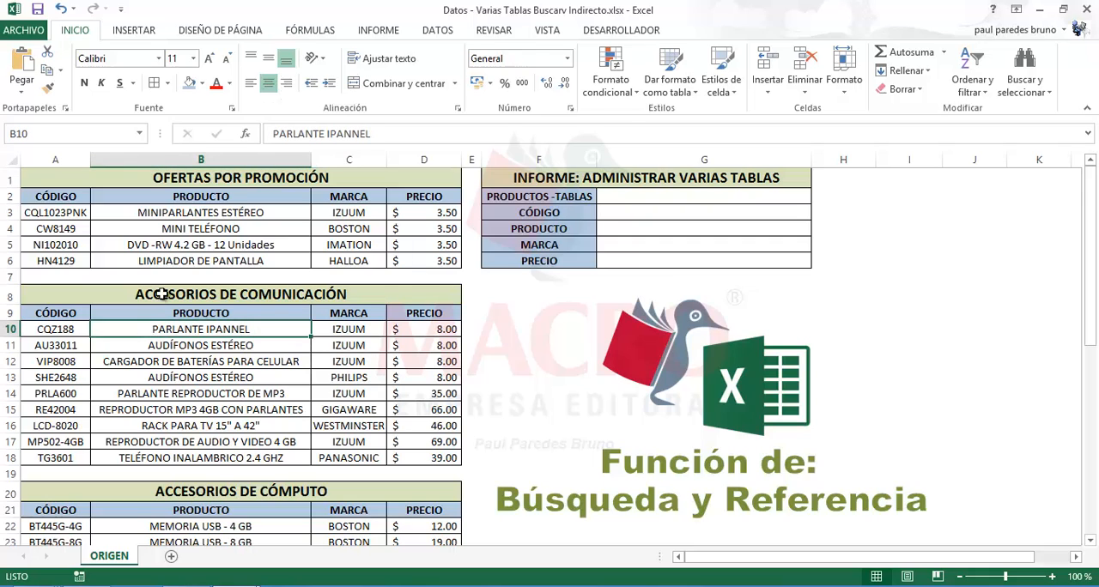
{"action": "left_click", "coordinate": [62, 227]}
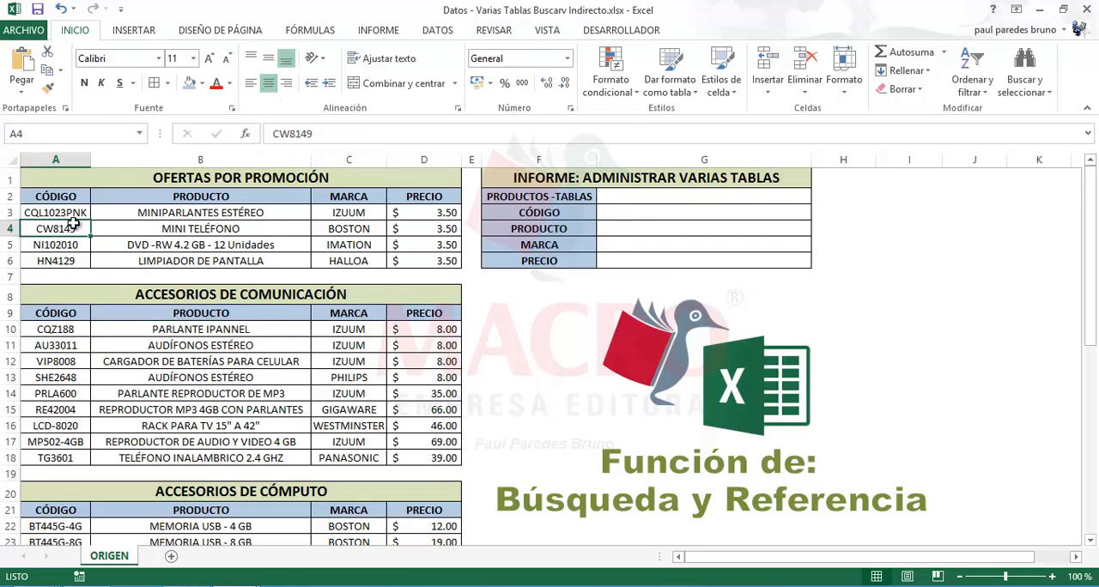
{"action": "left_click", "coordinate": [197, 230]}
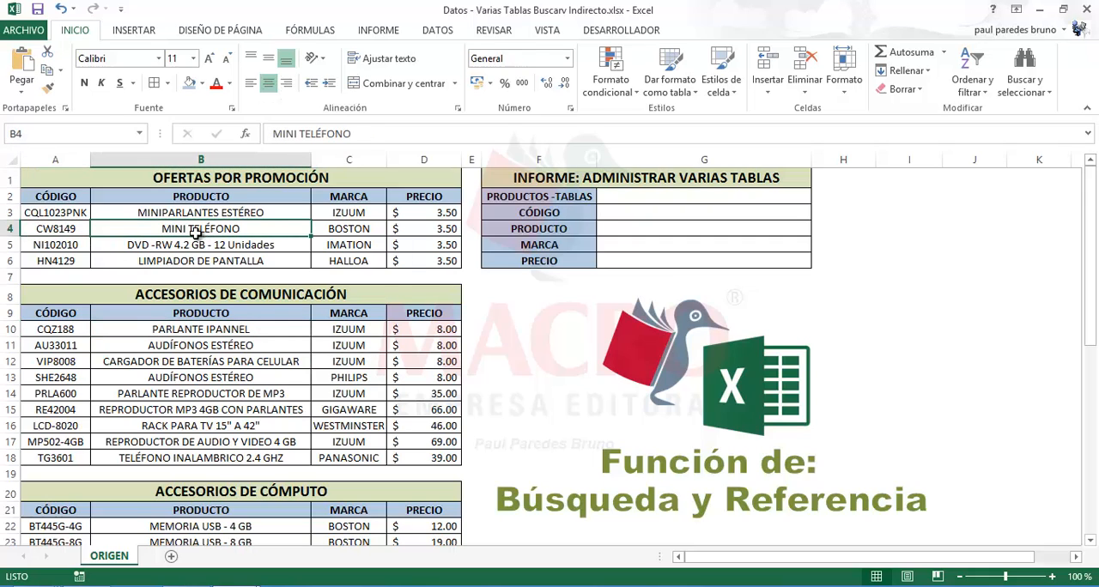
{"action": "left_click", "coordinate": [364, 246]}
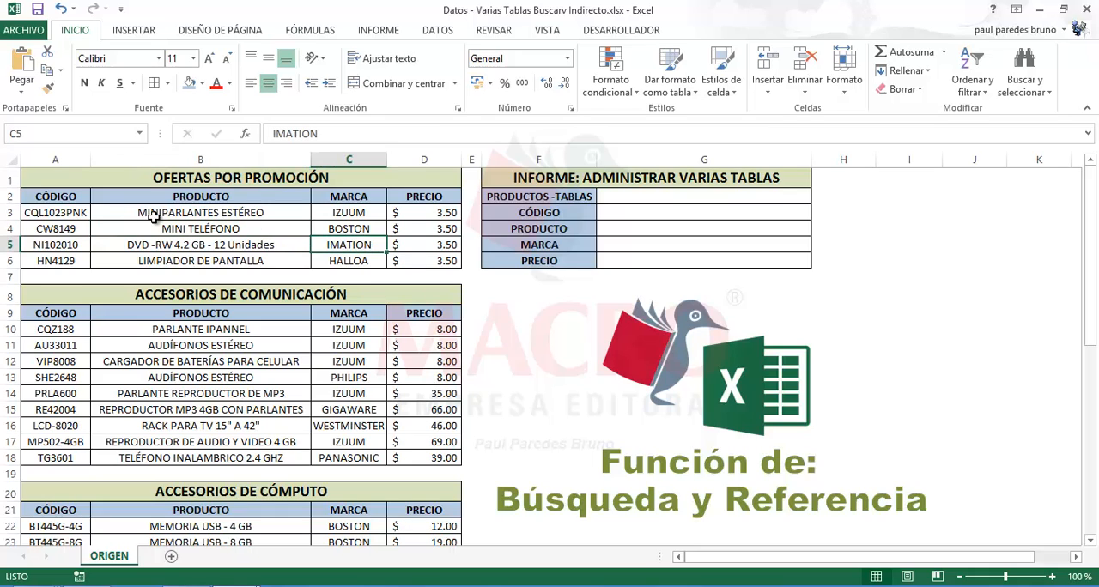
{"action": "left_click", "coordinate": [54, 198]}
{"action": "left_click", "coordinate": [164, 200]}
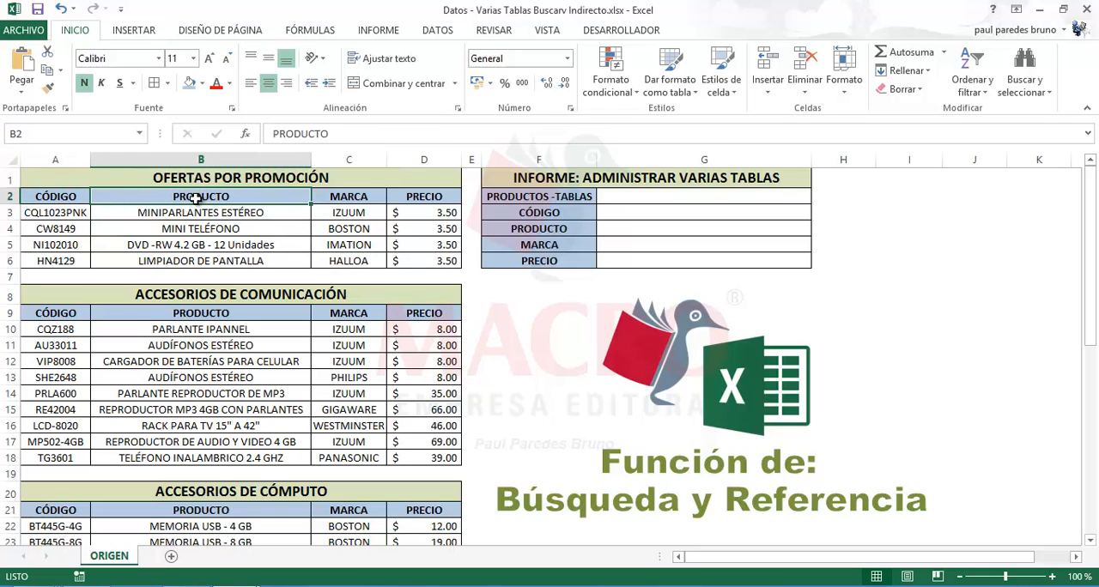
{"action": "left_click", "coordinate": [359, 198]}
{"action": "left_click", "coordinate": [429, 197]}
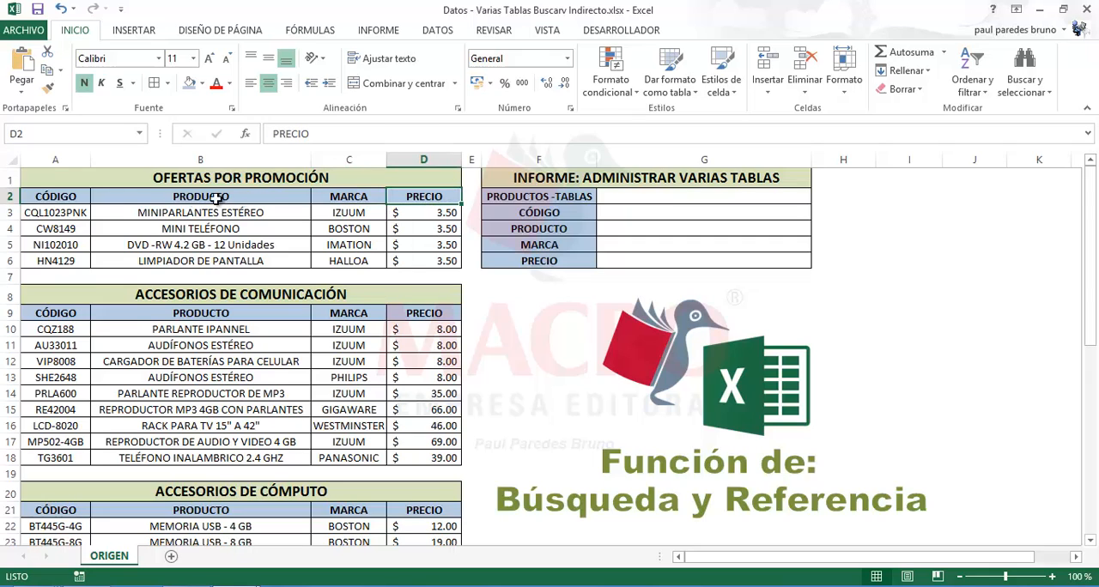
Compare the column headings of OFERTAS POR PROMOCIÓN with the headings and products of the other four tables
{"action": "left_click", "coordinate": [67, 202]}
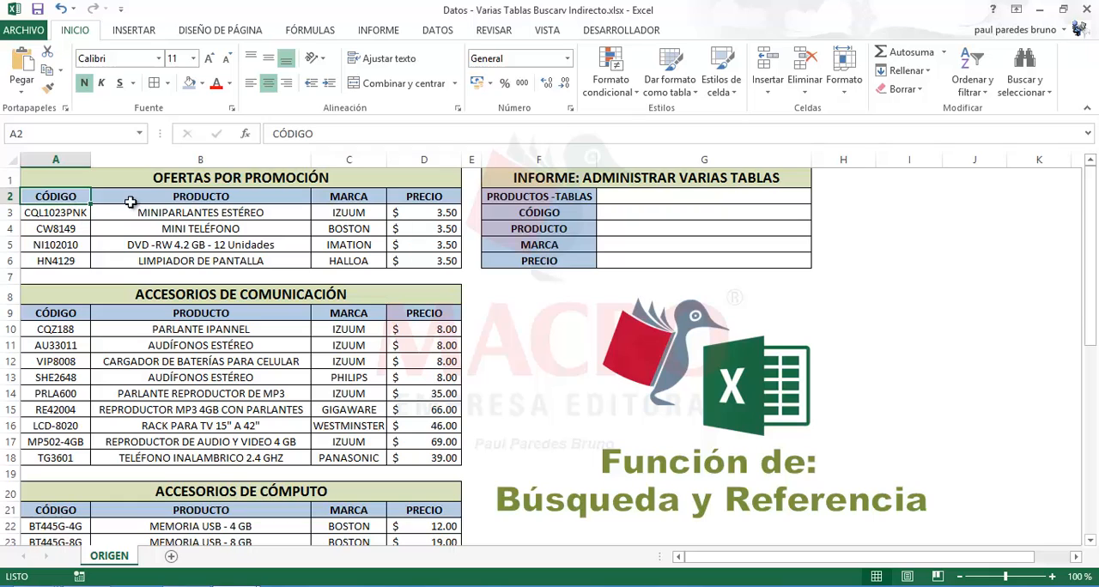
{"action": "left_click", "coordinate": [172, 197]}
{"action": "left_click", "coordinate": [352, 199]}
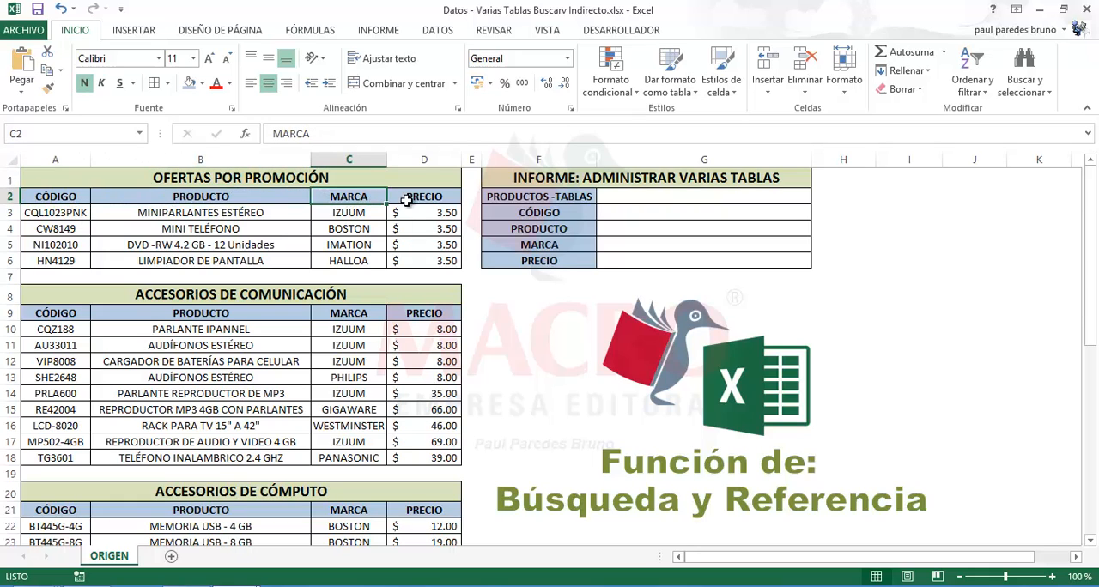
{"action": "left_click", "coordinate": [414, 201]}
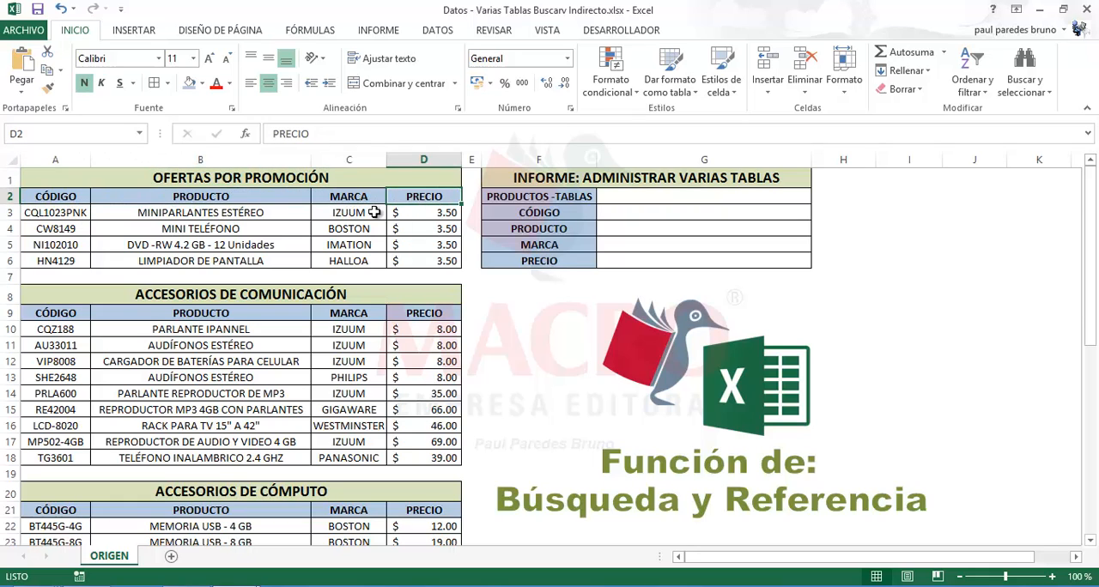
{"action": "left_click", "coordinate": [60, 315]}
{"action": "left_click", "coordinate": [215, 357]}
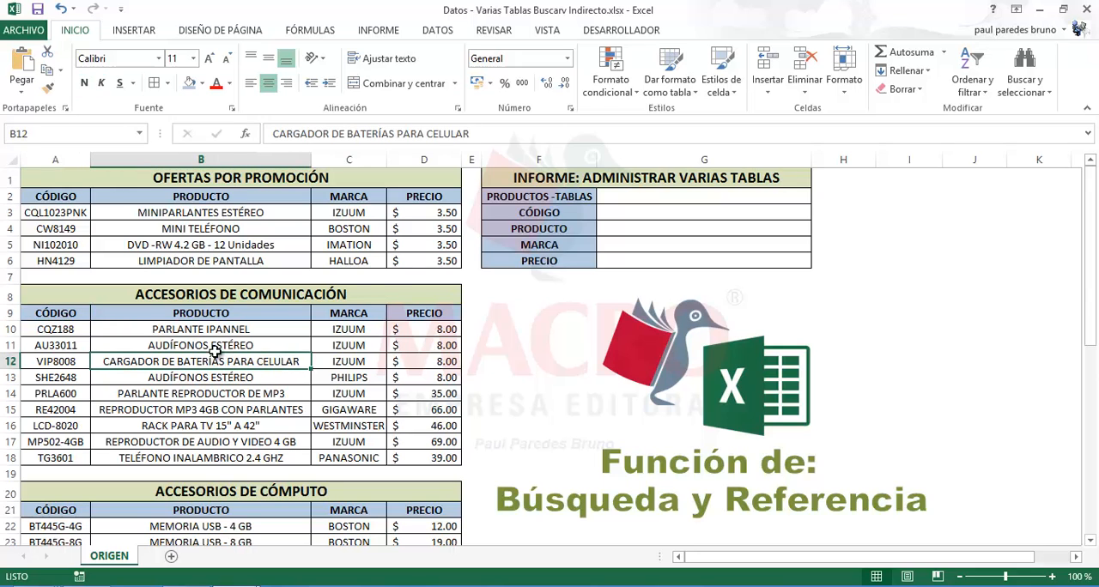
{"action": "scroll", "coordinate": [220, 348], "scroll_direction": "down", "scroll_amount": 4}
{"action": "left_click", "coordinate": [172, 317]}
{"action": "scroll", "coordinate": [172, 317], "scroll_direction": "down", "scroll_amount": 2}
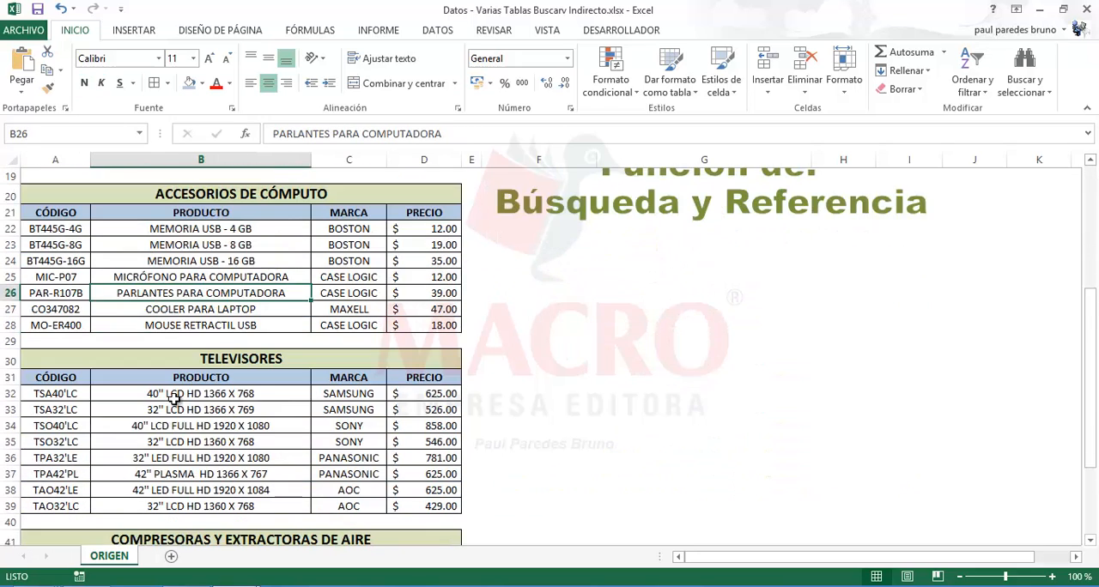
{"action": "left_click", "coordinate": [180, 413]}
{"action": "scroll", "coordinate": [179, 416], "scroll_direction": "down", "scroll_amount": 3}
{"action": "left_click", "coordinate": [176, 442]}
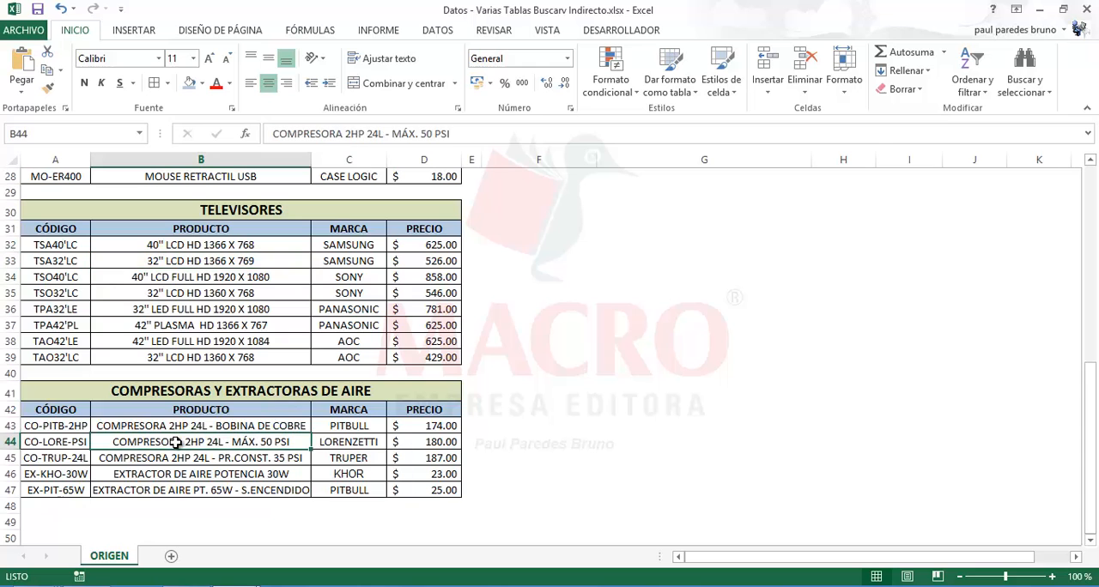
{"action": "scroll", "coordinate": [183, 442], "scroll_direction": "up", "scroll_amount": 9}
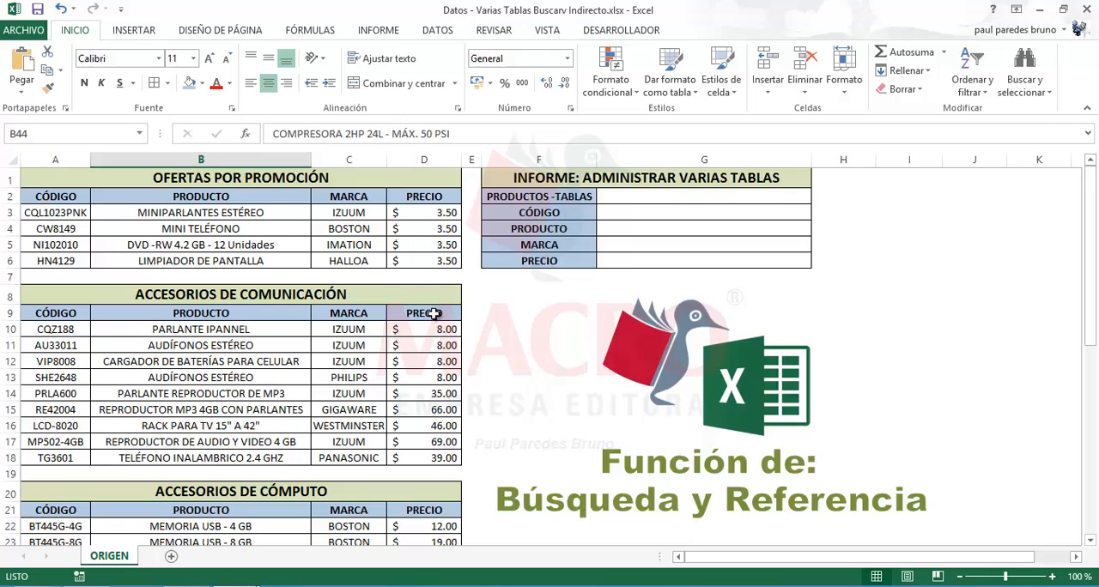
Check that the first two tables share the CÓDIGO column, and review the PRODUCTO, MARCA and PRECIO headings of OFERTAS POR PROMOCIÓN
{"action": "left_click", "coordinate": [62, 197]}
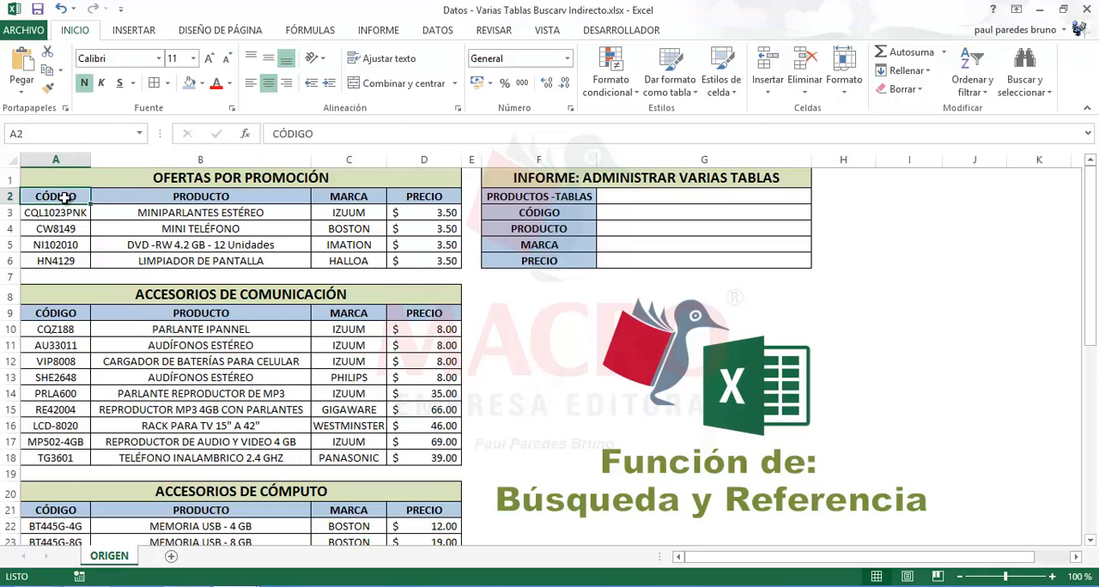
{"action": "left_click", "coordinate": [73, 315]}
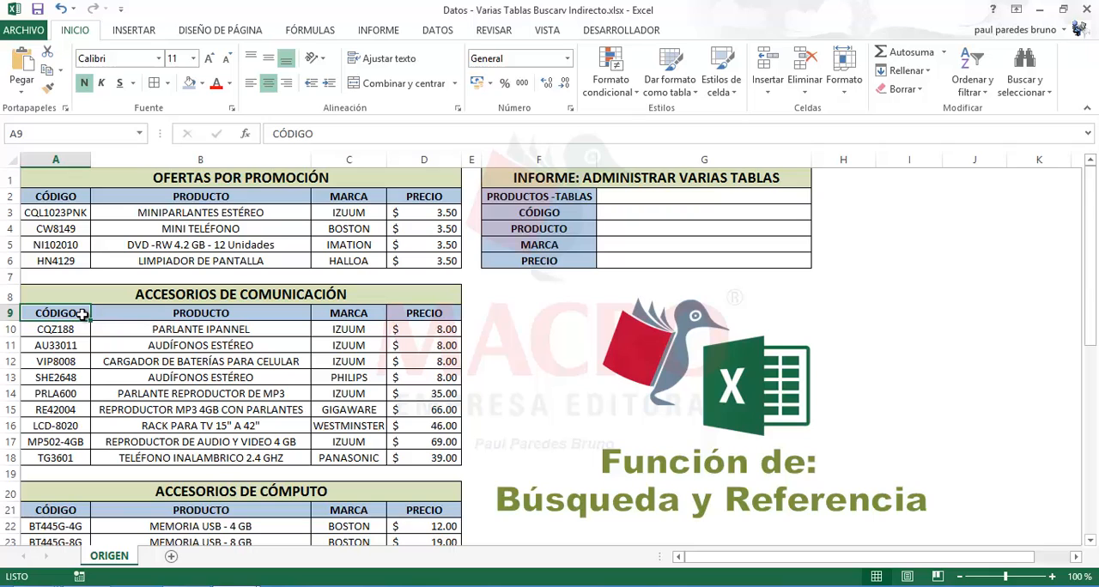
{"action": "left_click", "coordinate": [177, 198]}
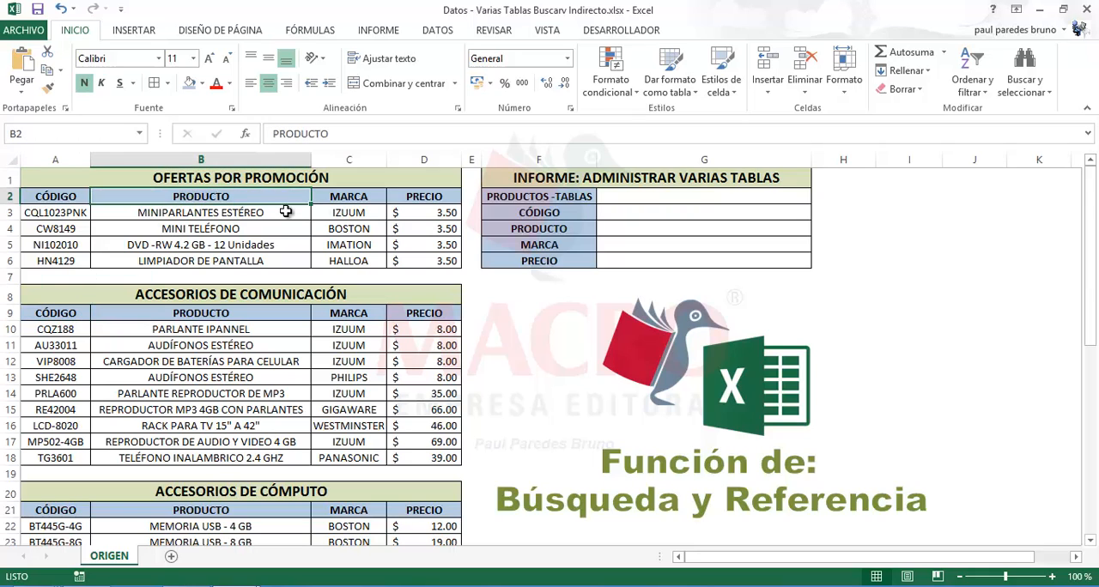
{"action": "left_click", "coordinate": [361, 199]}
{"action": "left_click", "coordinate": [438, 199]}
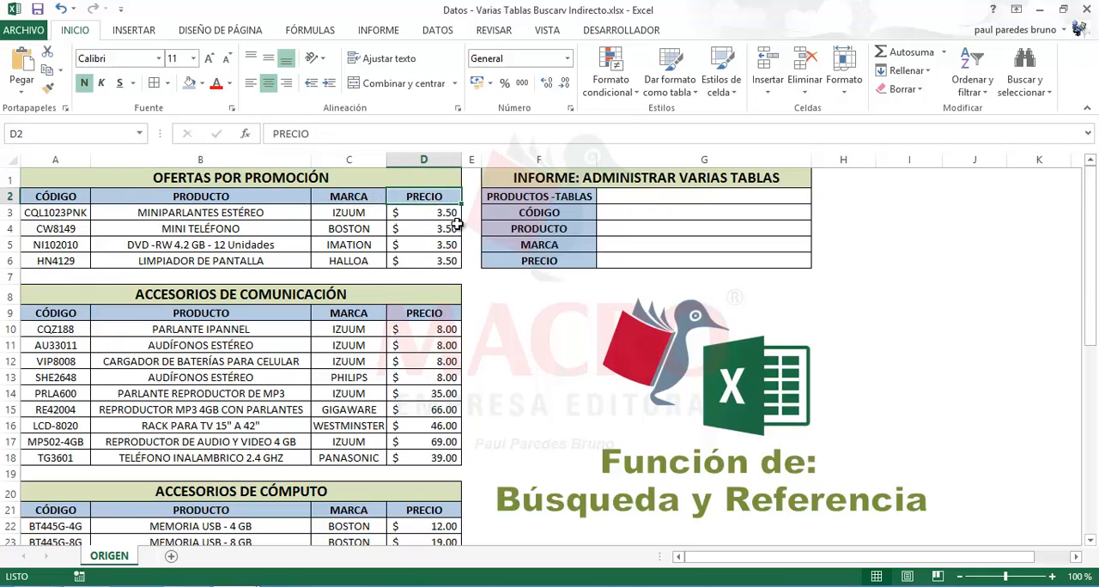
{"action": "left_click", "coordinate": [912, 288]}
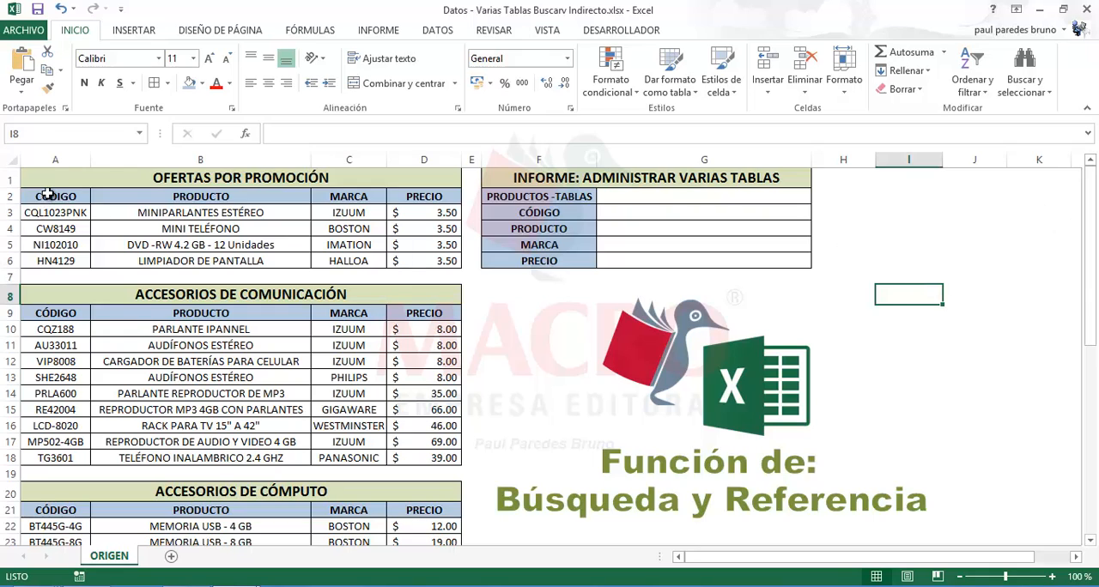
Name the OFERTAS POR PROMOCIÓN range A2:D6, headings included, as TABLA1
{"action": "left_click_drag", "start_coordinate": [46, 196], "coordinate": [405, 258]}
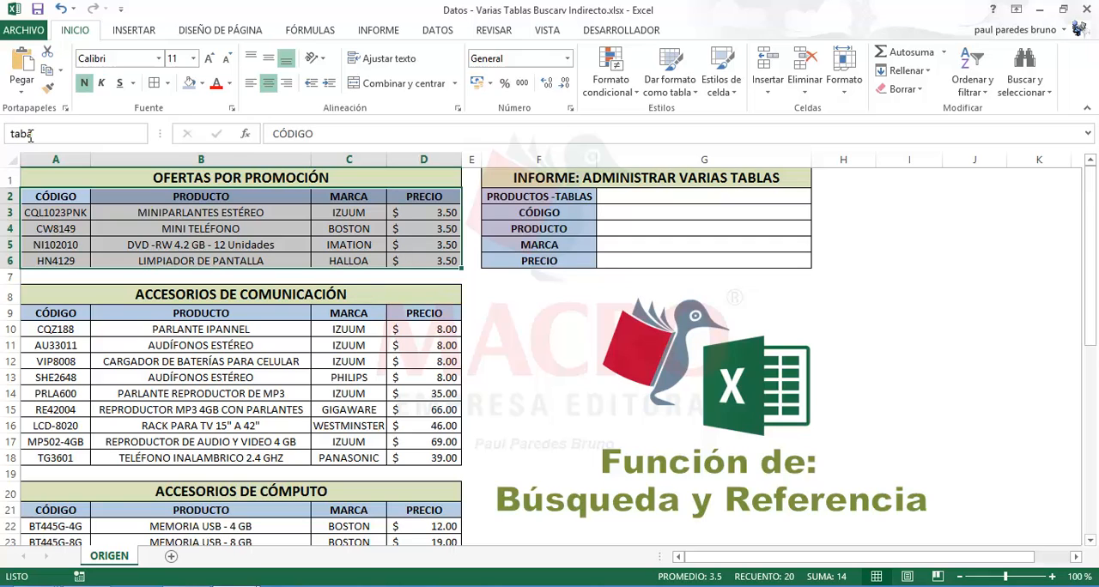
{"action": "key", "text": "Return"}
{"action": "key", "text": "BackSpace"}
{"action": "type", "text": "TABLA1"}
{"action": "key", "text": "Return"}
Name the ACCESORIOS DE COMUNICACIÓN range A9:D18, headings included, as TABLA2
{"action": "left_click_drag", "start_coordinate": [62, 317], "coordinate": [412, 464]}
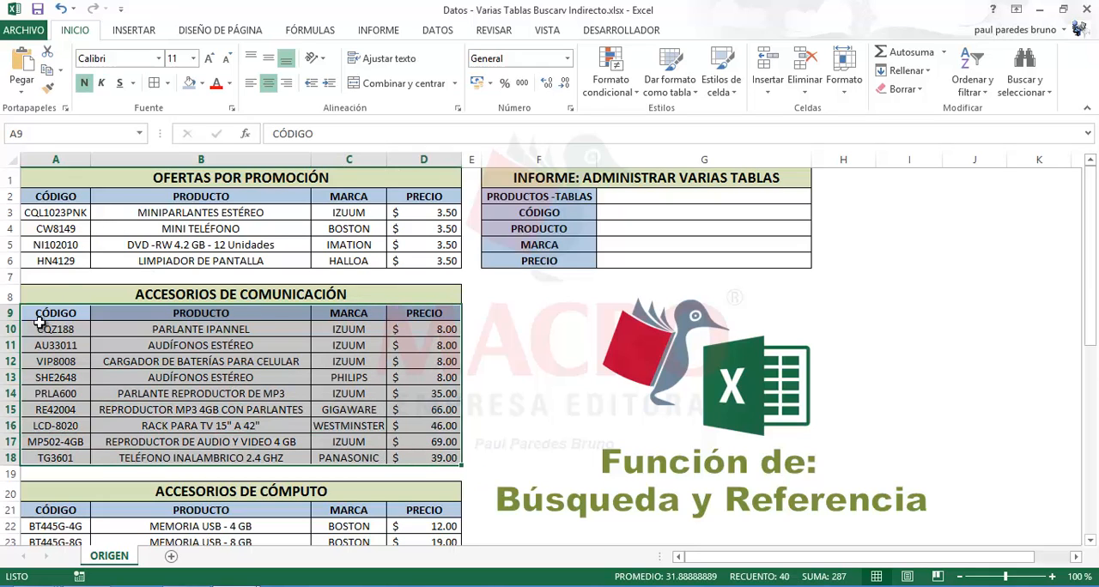
{"action": "mouse_move", "coordinate": [436, 459]}
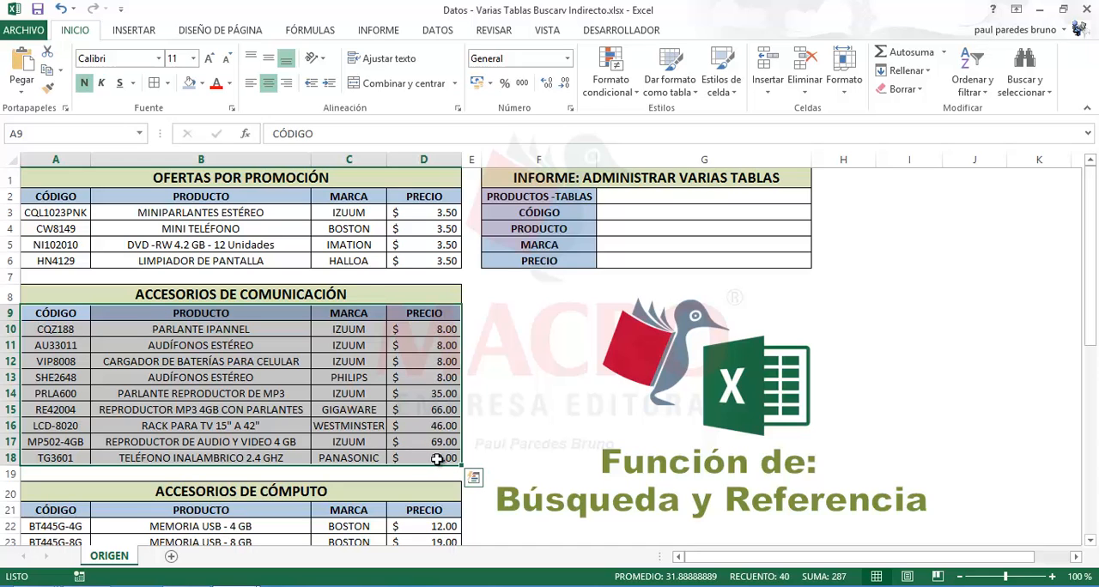
{"action": "left_click_drag", "start_coordinate": [67, 311], "coordinate": [403, 455]}
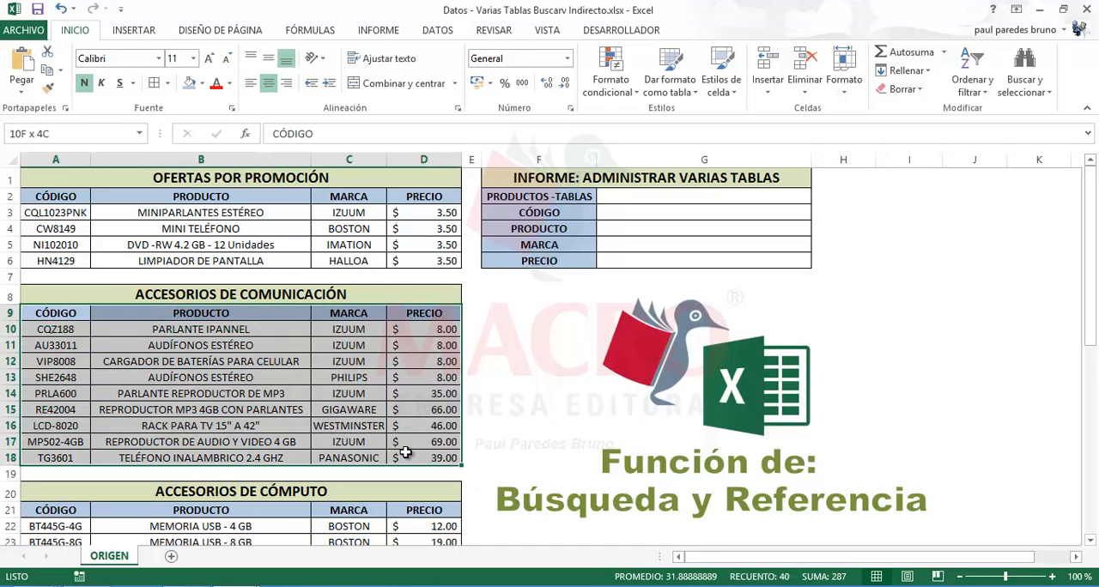
{"action": "left_click", "coordinate": [39, 136]}
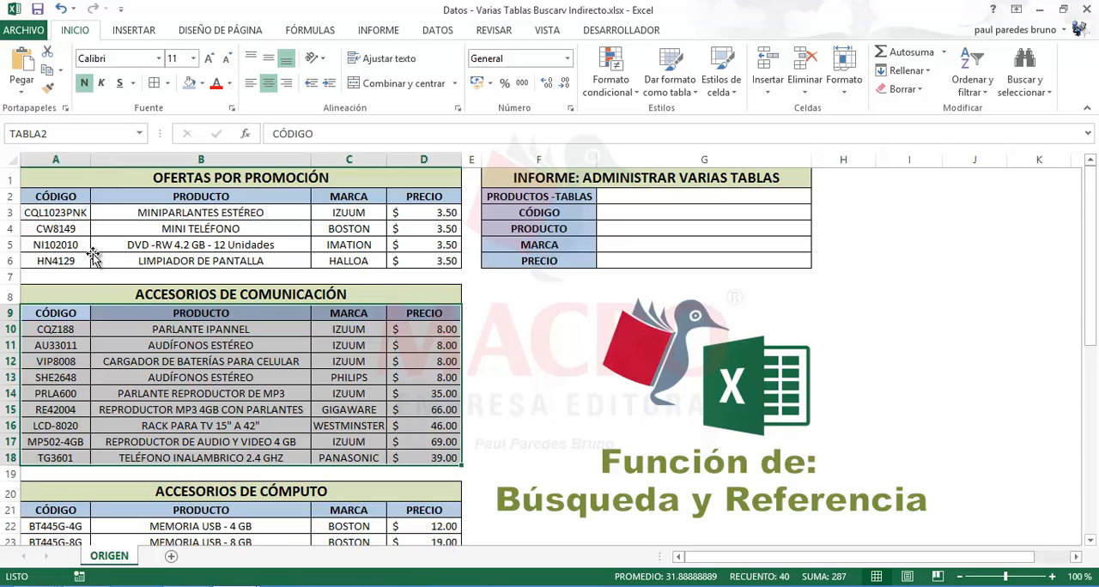
Name the ACCESORIOS DE CÓMPUTO range A21:D28, headings included, as TABLA3
{"action": "scroll", "coordinate": [89, 257], "scroll_direction": "down", "scroll_amount": 3}
{"action": "left_click", "coordinate": [56, 357]}
{"action": "left_click_drag", "start_coordinate": [56, 357], "coordinate": [417, 471]}
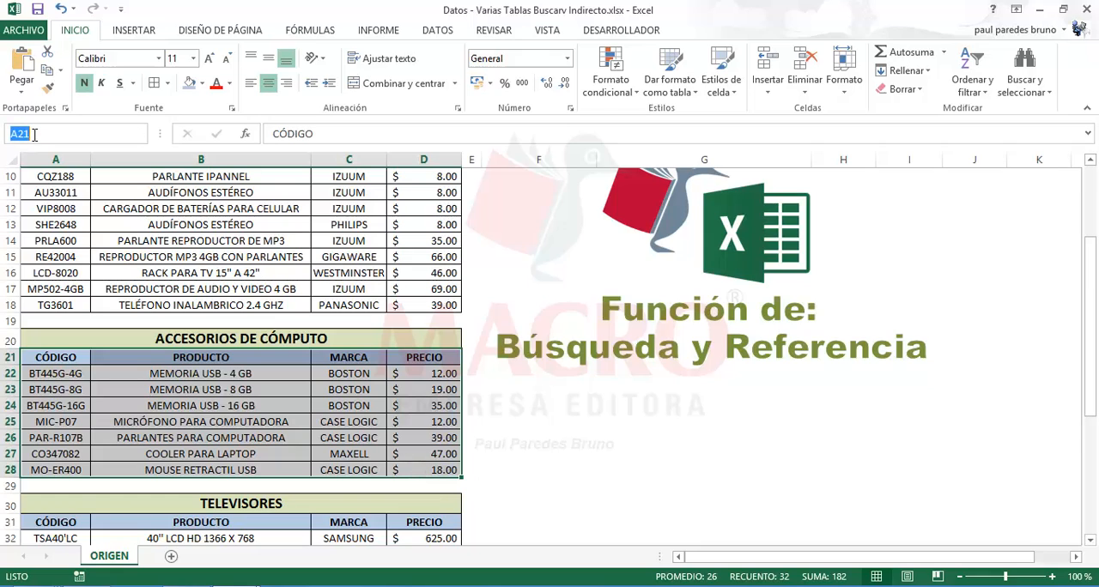
{"action": "type", "text": "TABLA3"}
{"action": "key", "text": "Return"}
Name the TELEVISORES range A31:D39, headings included, as TABLA4
{"action": "scroll", "coordinate": [128, 378], "scroll_direction": "down", "scroll_amount": 4}
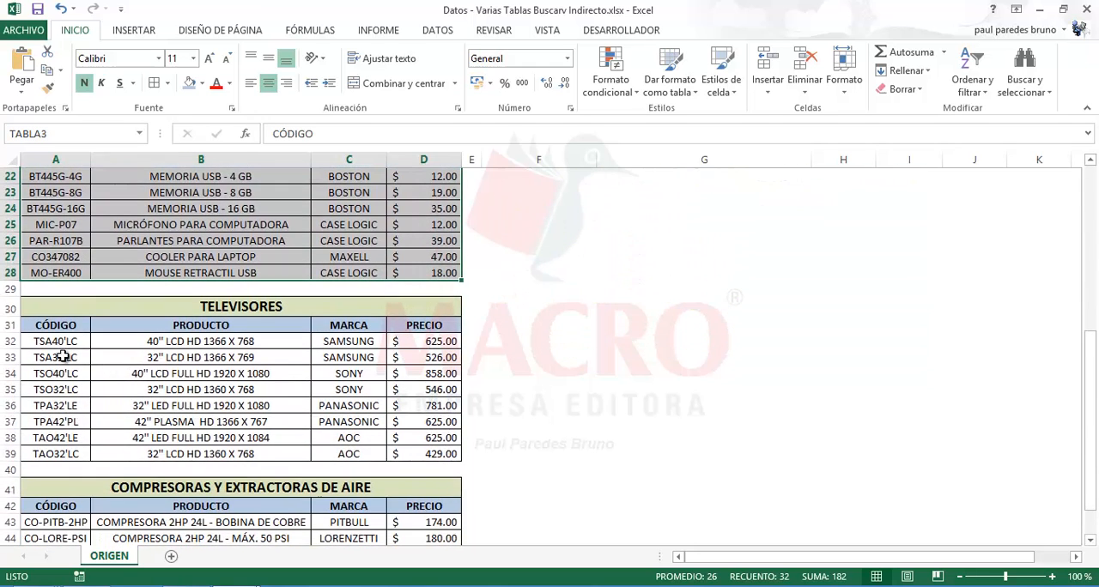
{"action": "left_click", "coordinate": [56, 325]}
{"action": "left_click_drag", "start_coordinate": [371, 431], "coordinate": [404, 453]}
{"action": "left_click", "coordinate": [39, 133]}
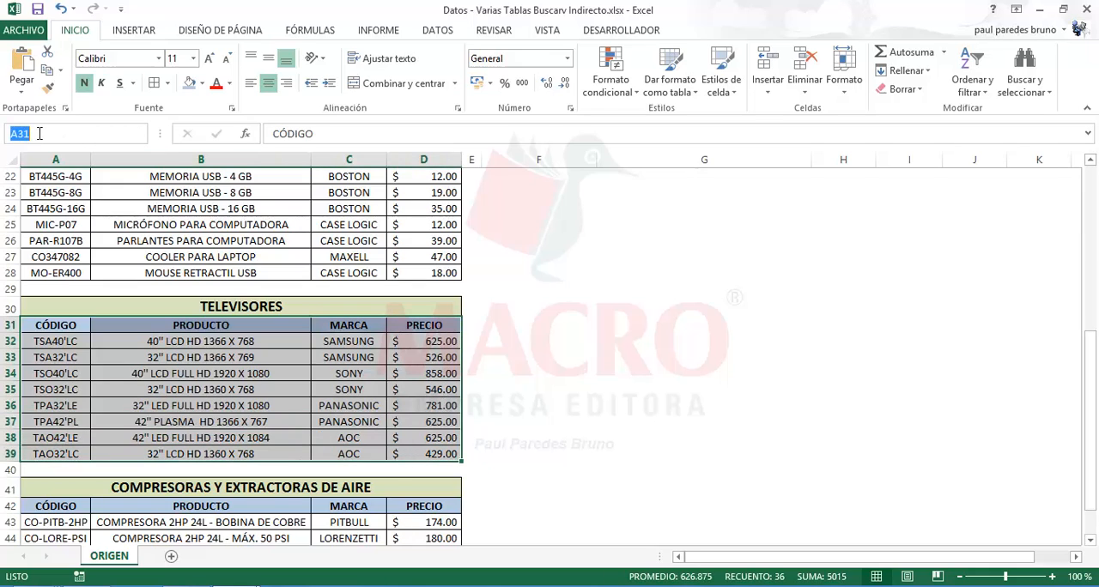
{"action": "type", "text": "TABLA4"}
{"action": "key", "text": "Return"}
Name the COMPRESORAS Y EXTRACTORAS DE AIRE range A42:D47, headings included, as TABLA5
{"action": "scroll", "coordinate": [127, 293], "scroll_direction": "down", "scroll_amount": 2}
{"action": "left_click_drag", "start_coordinate": [81, 410], "coordinate": [407, 491]}
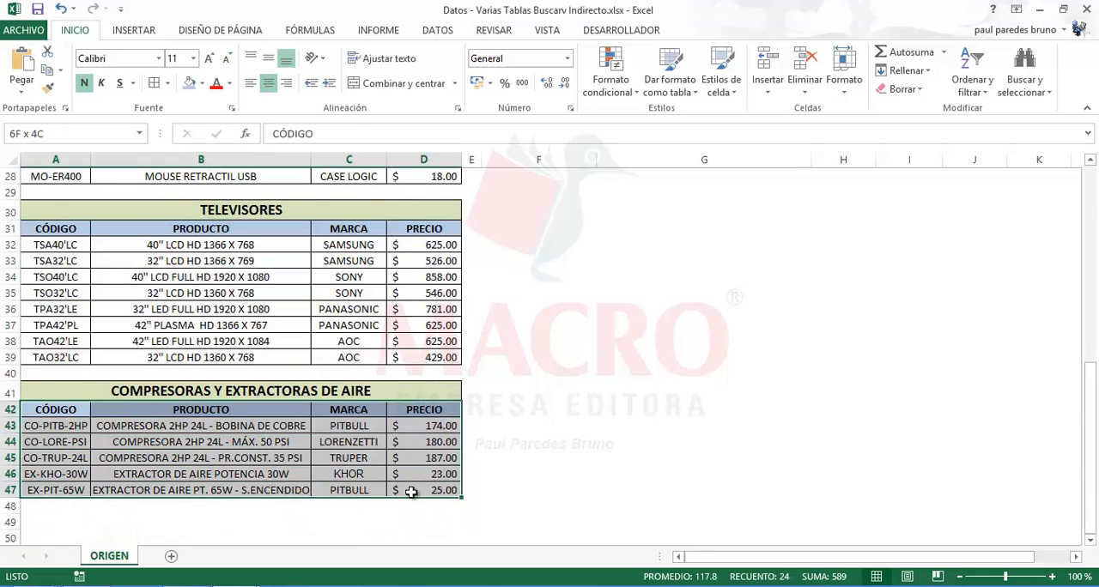
{"action": "left_click", "coordinate": [35, 135]}
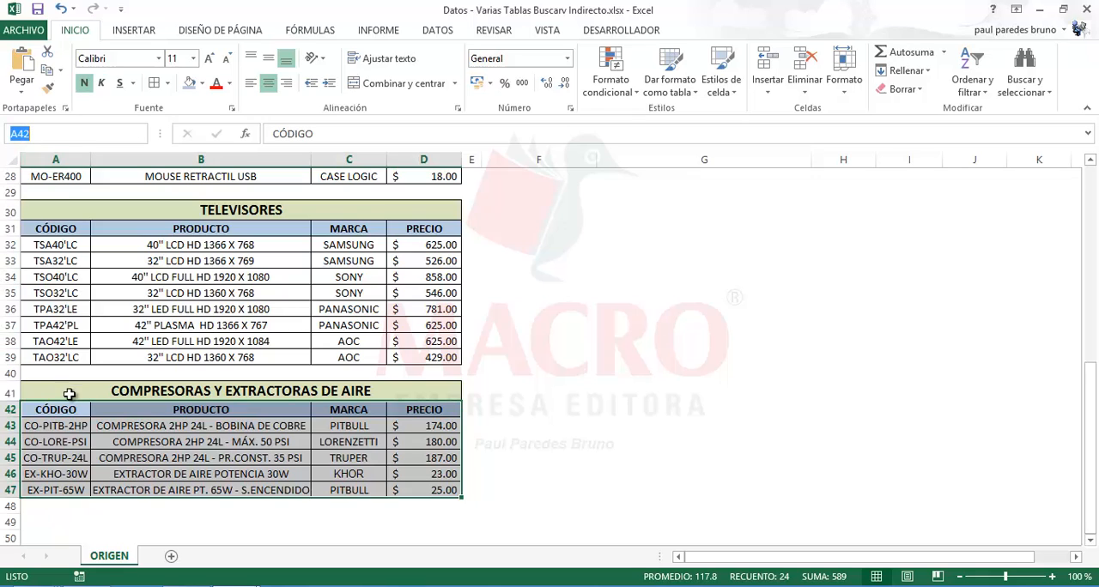
{"action": "left_click_drag", "start_coordinate": [55, 409], "coordinate": [418, 491]}
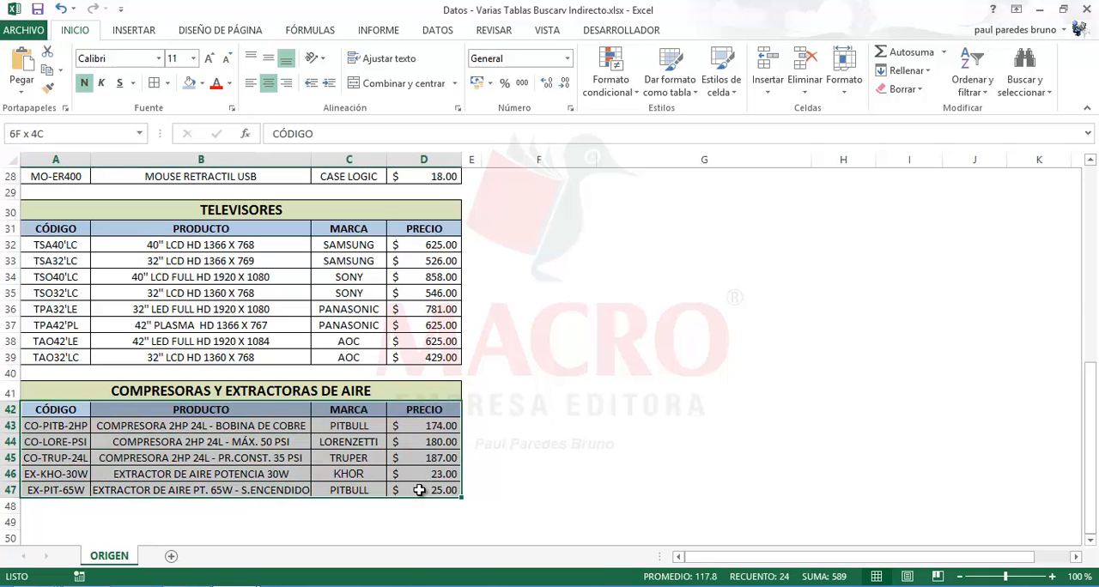
{"action": "left_click", "coordinate": [32, 133]}
{"action": "type", "text": "TABLA5"}
{"action": "key", "text": "Return"}
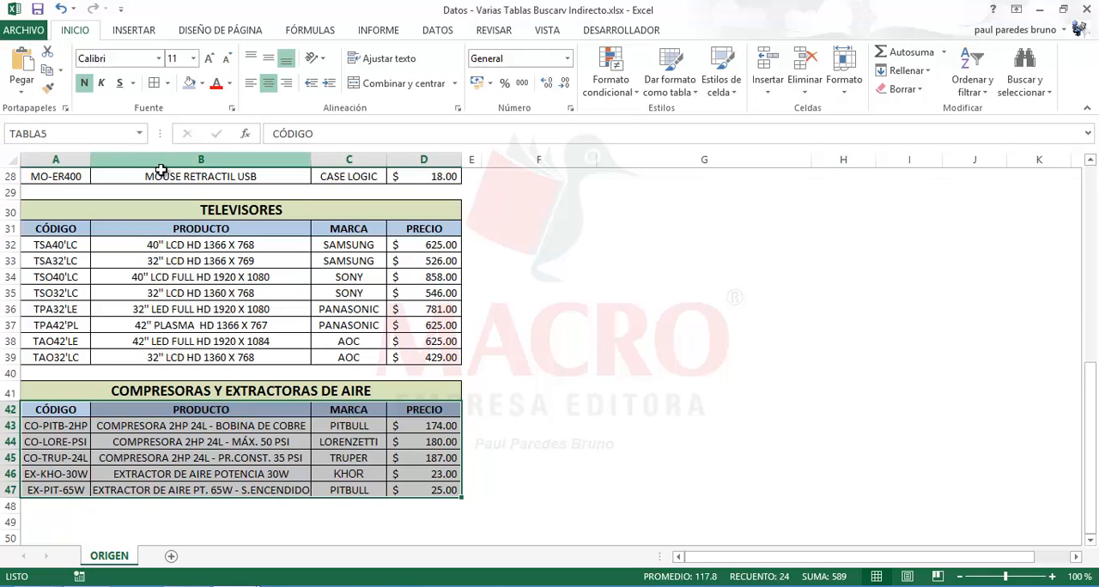
{"action": "left_click", "coordinate": [576, 341]}
Name the product codes of OFERTAS POR PROMOCIÓN, cells A3:A6 without the heading, as CODIGO1
{"action": "scroll", "coordinate": [578, 337], "scroll_direction": "up", "scroll_amount": 6}
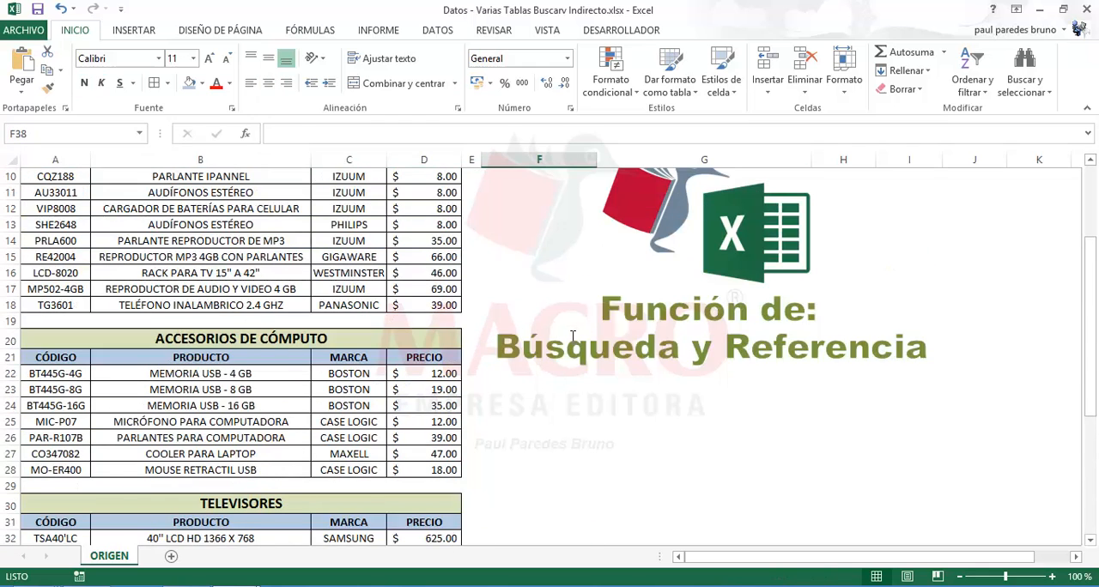
{"action": "scroll", "coordinate": [574, 337], "scroll_direction": "up", "scroll_amount": 3}
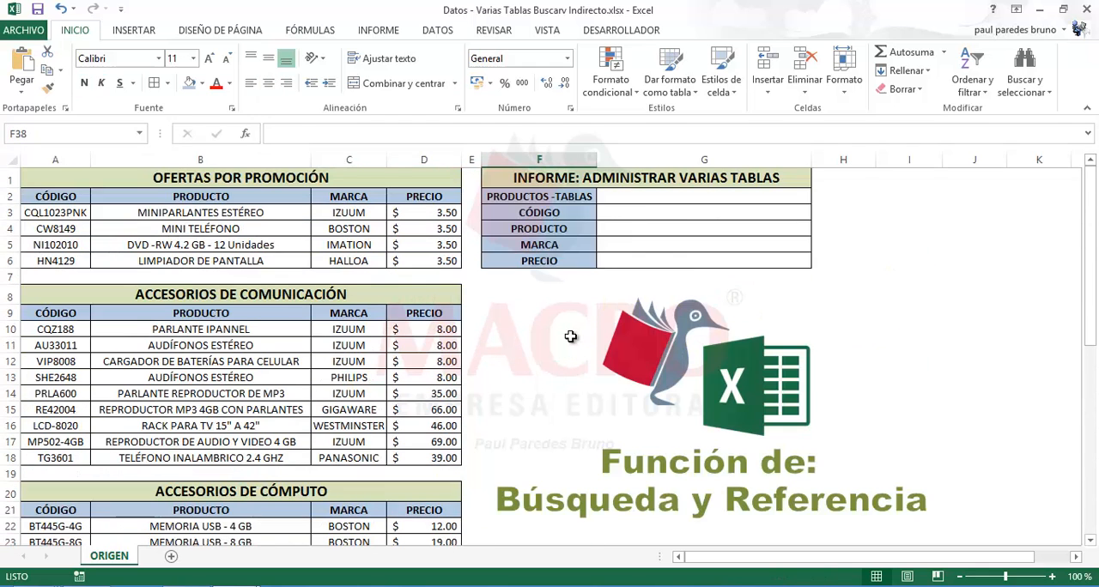
{"action": "left_click", "coordinate": [626, 199]}
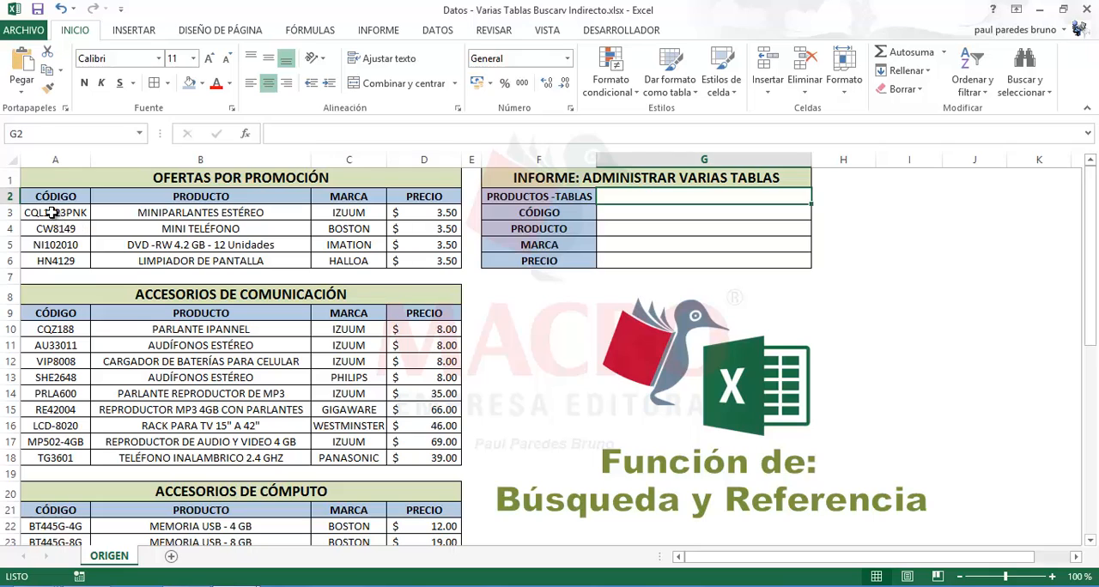
{"action": "left_click_drag", "start_coordinate": [52, 213], "coordinate": [55, 258]}
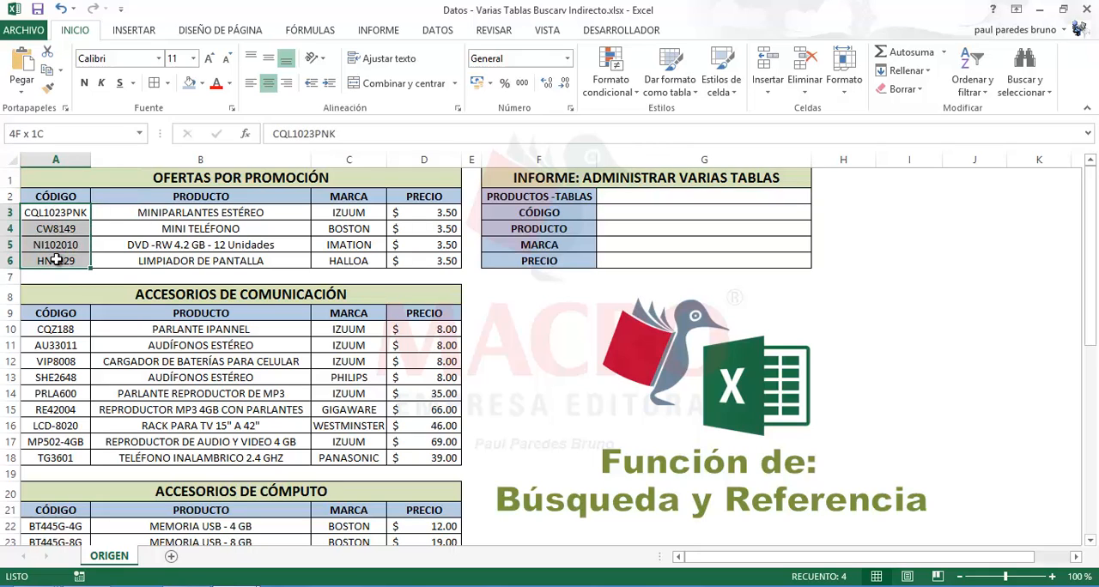
{"action": "left_click", "coordinate": [142, 214]}
{"action": "left_click", "coordinate": [73, 212]}
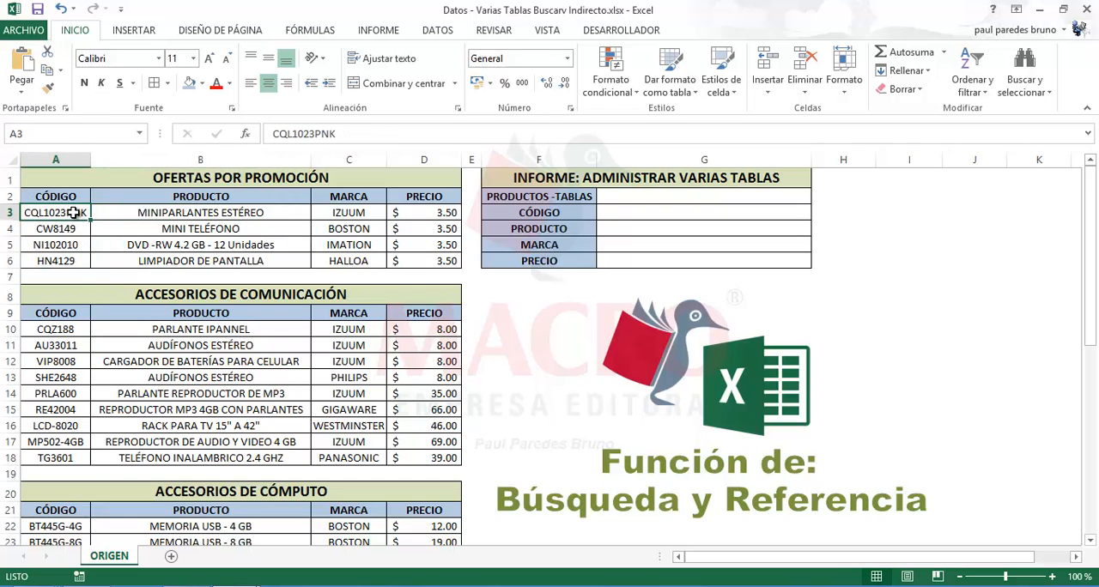
{"action": "left_click_drag", "start_coordinate": [74, 213], "coordinate": [72, 258]}
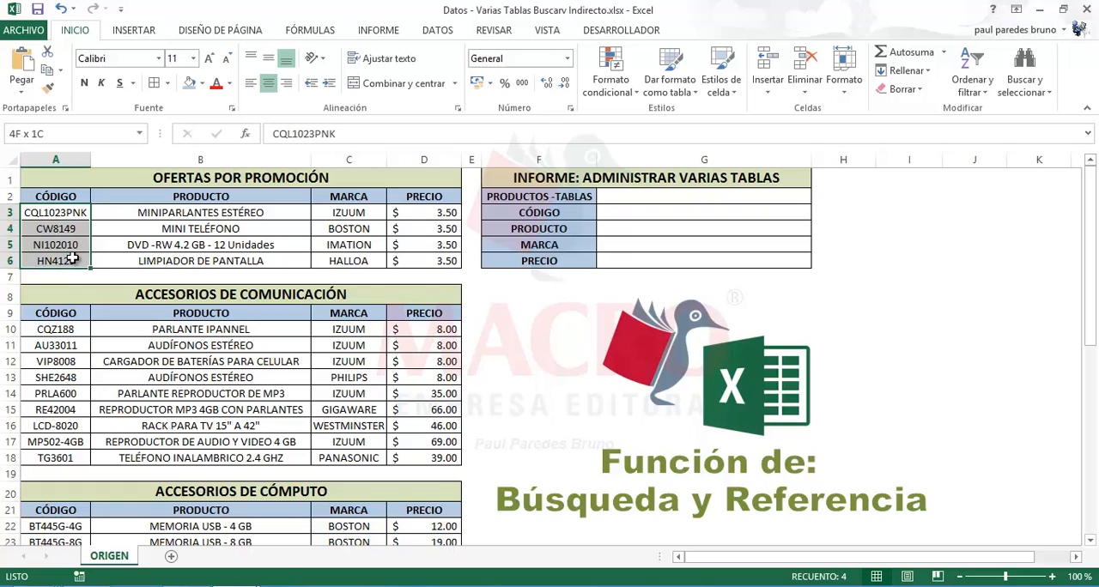
{"action": "left_click", "coordinate": [32, 135]}
{"action": "type", "text": "CODIGO1"}
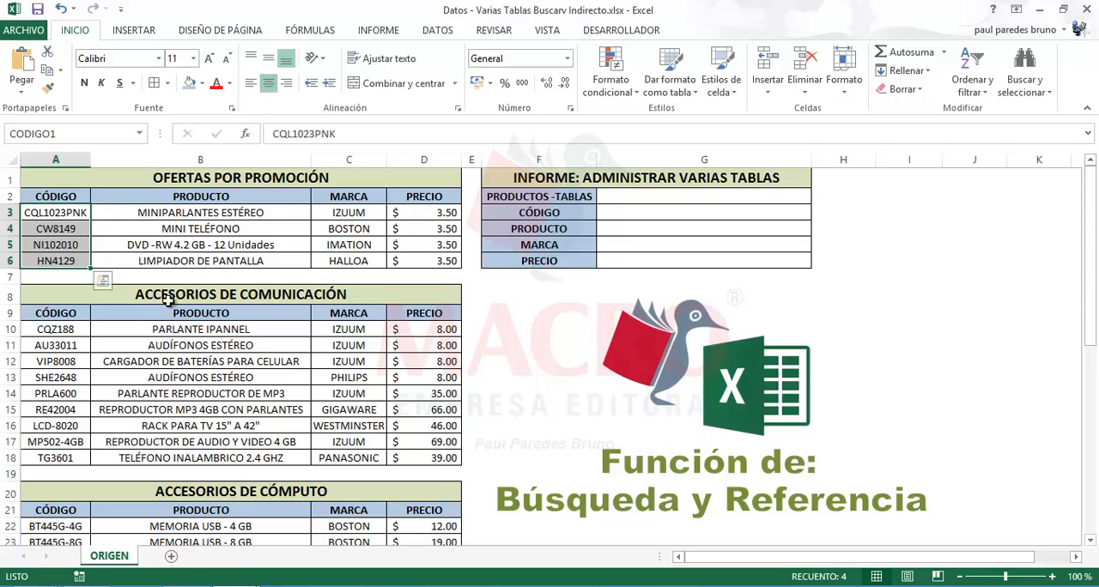
Name the product codes of ACCESORIOS DE COMUNICACIÓN, cells A10:A18, as CODIGO2
{"action": "scroll", "coordinate": [63, 300], "scroll_direction": "down", "scroll_amount": 1}
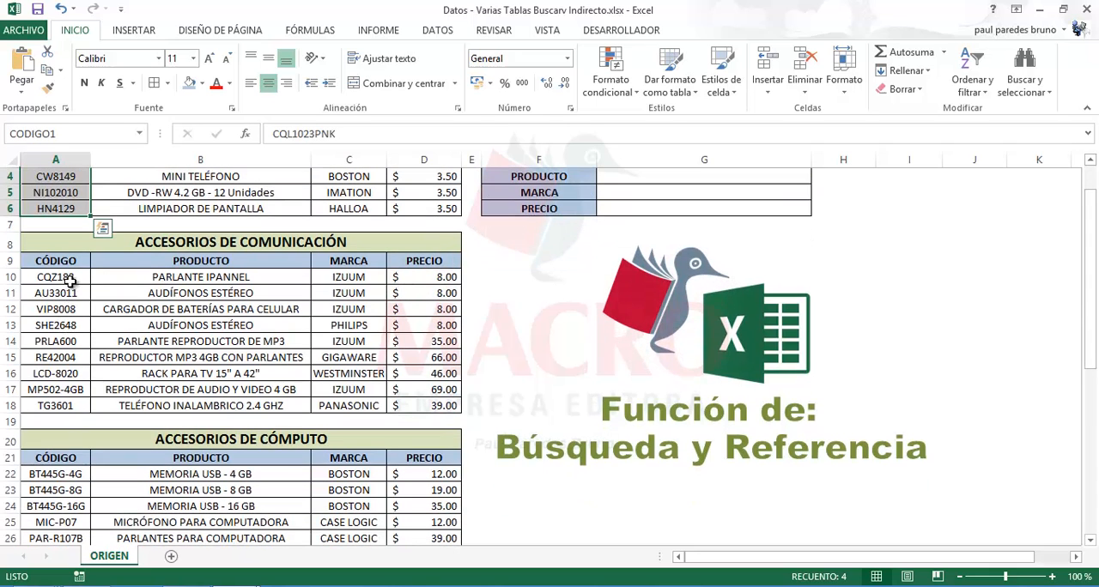
{"action": "left_click_drag", "start_coordinate": [67, 276], "coordinate": [73, 403]}
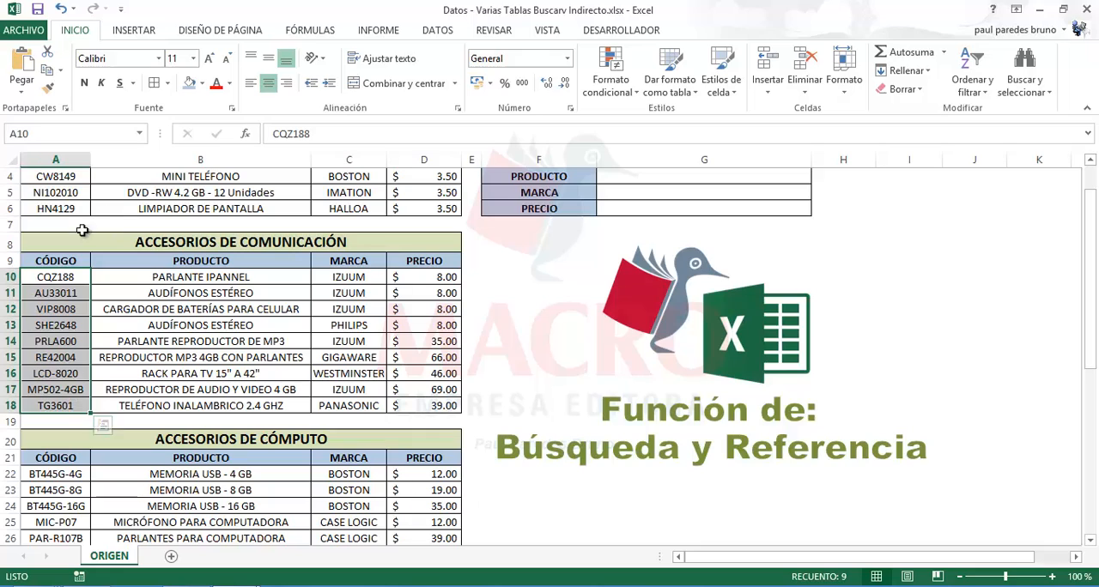
{"action": "left_click", "coordinate": [46, 136]}
{"action": "type", "text": "CODIGO2"}
{"action": "key", "text": "Return"}
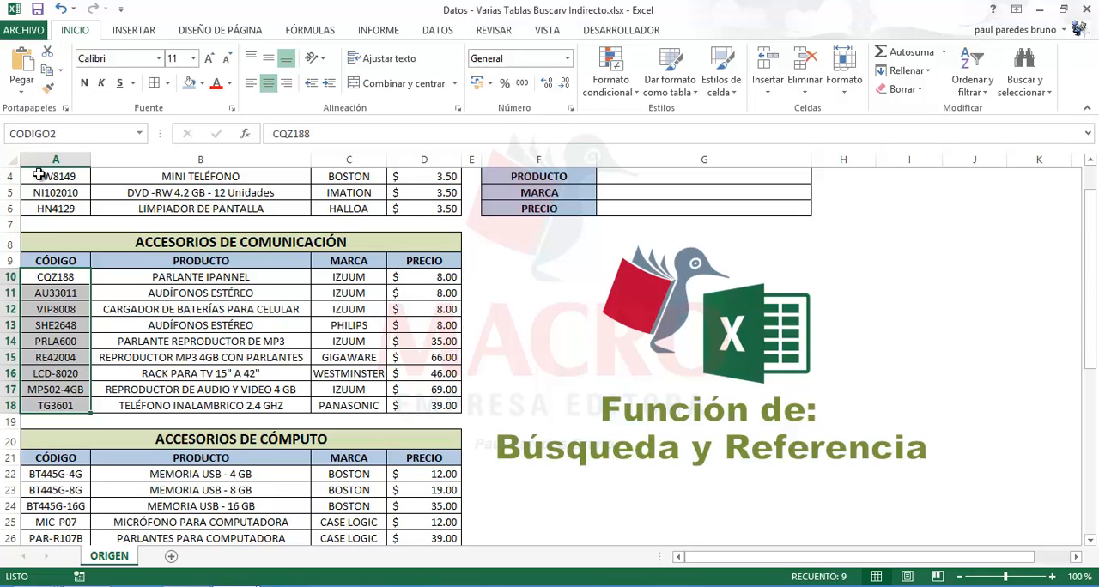
Name the product codes of ACCESORIOS DE CÓMPUTO, cells A22:A28 without the heading, as CODIGO3
{"action": "scroll", "coordinate": [43, 176], "scroll_direction": "down", "scroll_amount": 3}
{"action": "left_click_drag", "start_coordinate": [55, 331], "coordinate": [51, 418]}
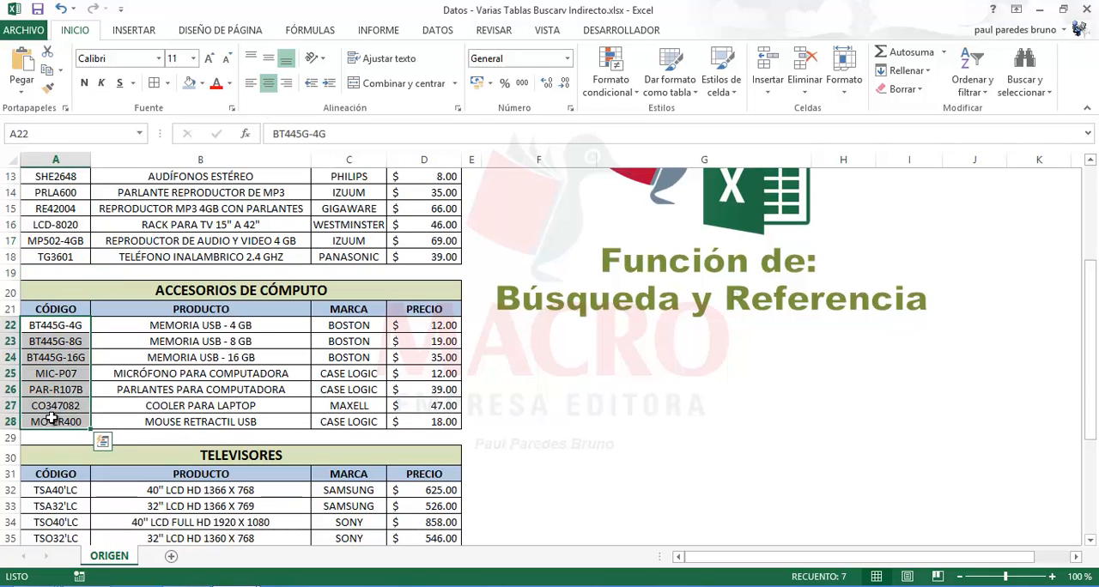
{"action": "left_click", "coordinate": [38, 133]}
{"action": "type", "text": "CODIGO3"}
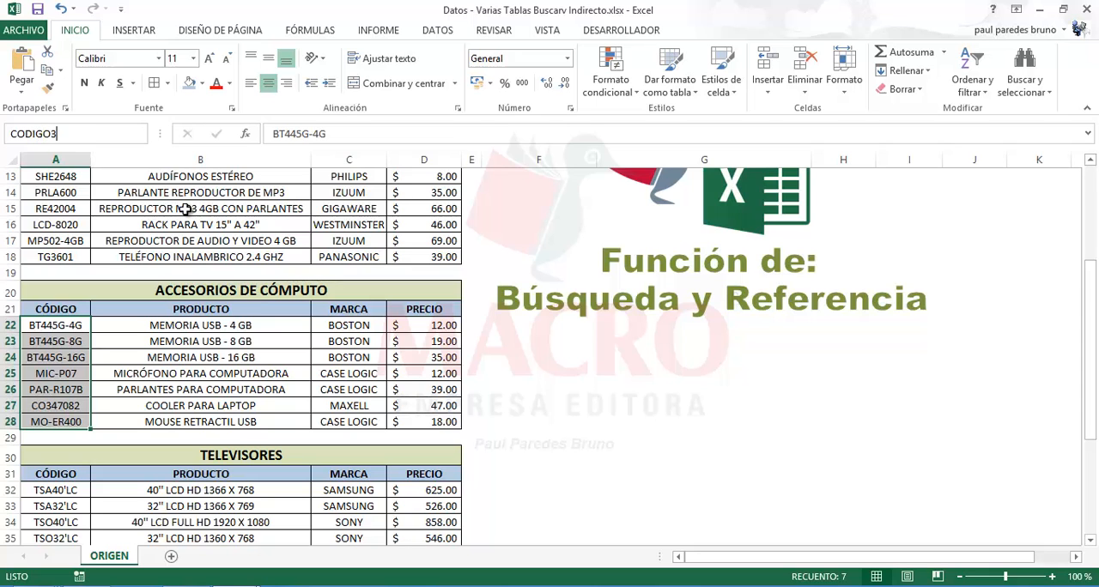
Name the product codes of TELEVISORES, cells A32:A39 without the heading, as CODIGO4
{"action": "scroll", "coordinate": [138, 275], "scroll_direction": "down", "scroll_amount": 3}
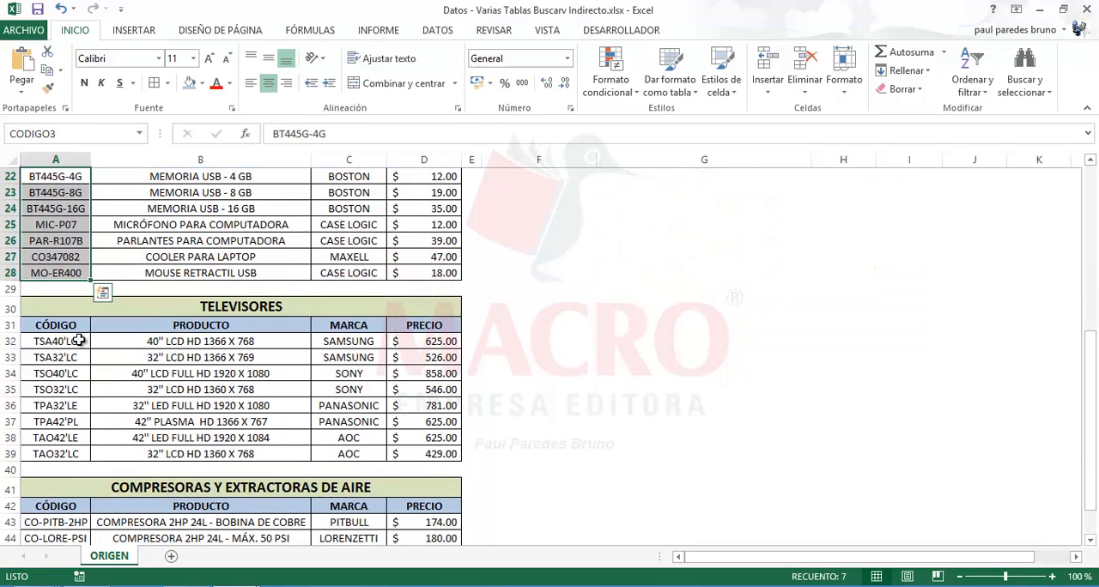
{"action": "left_click_drag", "start_coordinate": [82, 341], "coordinate": [73, 452]}
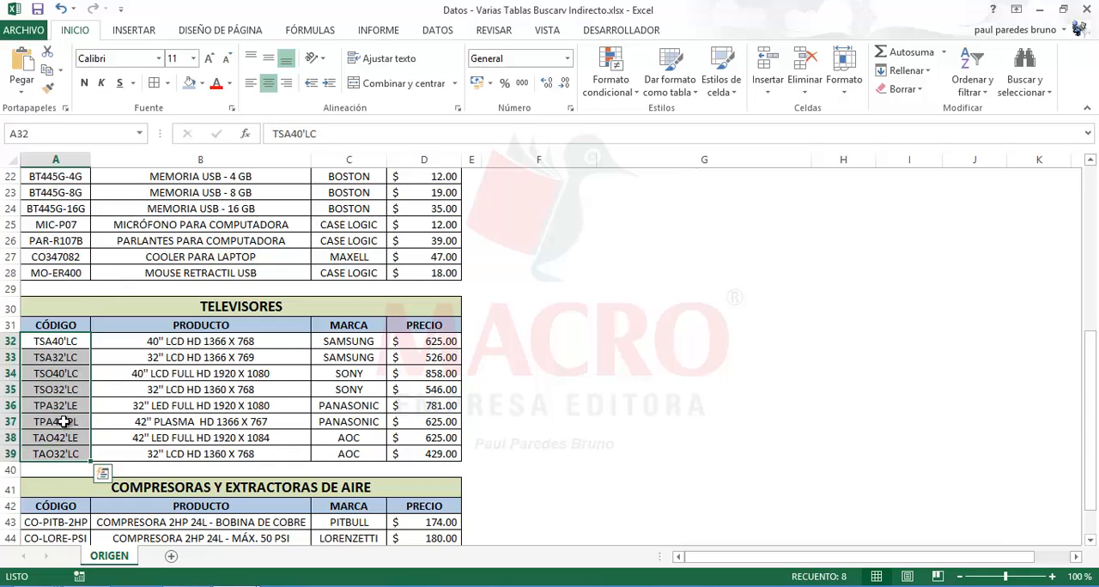
{"action": "left_click", "coordinate": [40, 134]}
{"action": "type", "text": "CODIGO"}
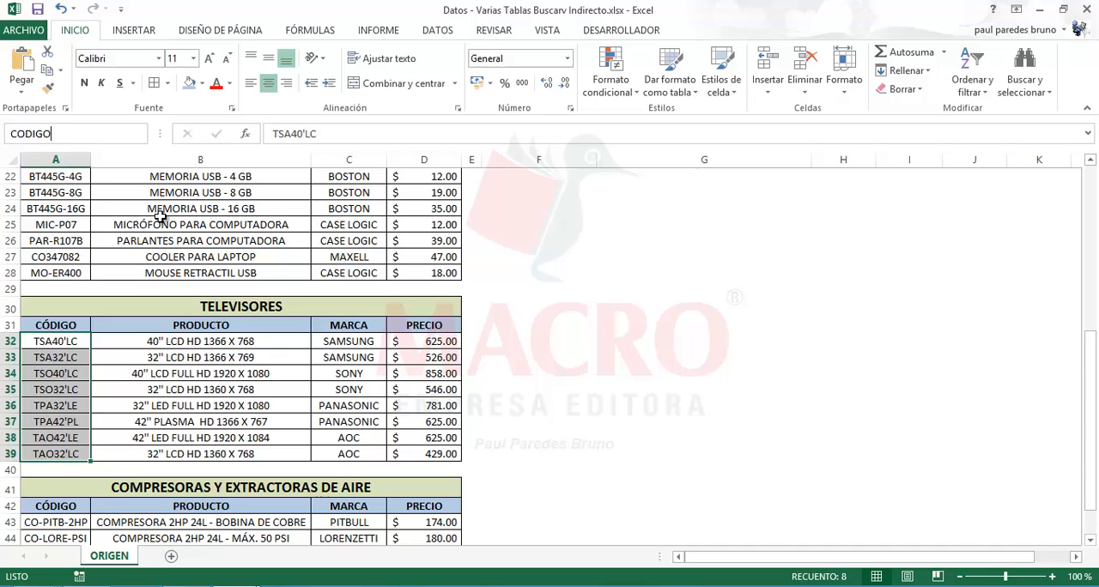
{"action": "type", "text": "4"}
{"action": "key", "text": "Return"}
Name the product codes of COMPRESORAS Y EXTRACTORAS DE AIRE, cells A43:A47, as CODIGO5
{"action": "scroll", "coordinate": [142, 249], "scroll_direction": "down", "scroll_amount": 4}
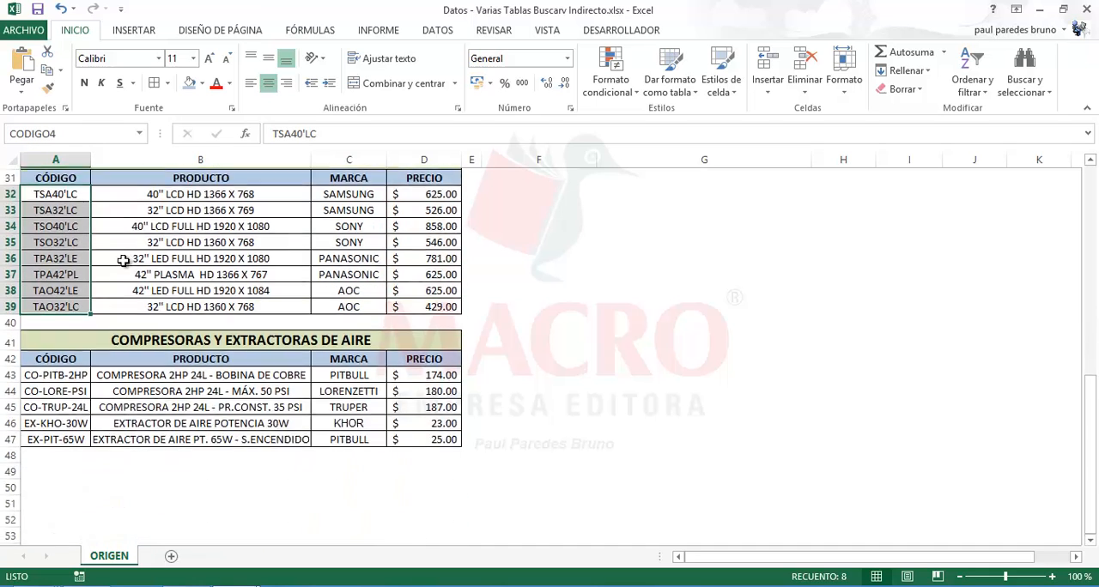
{"action": "left_click_drag", "start_coordinate": [77, 323], "coordinate": [68, 388]}
{"action": "left_click", "coordinate": [43, 135]}
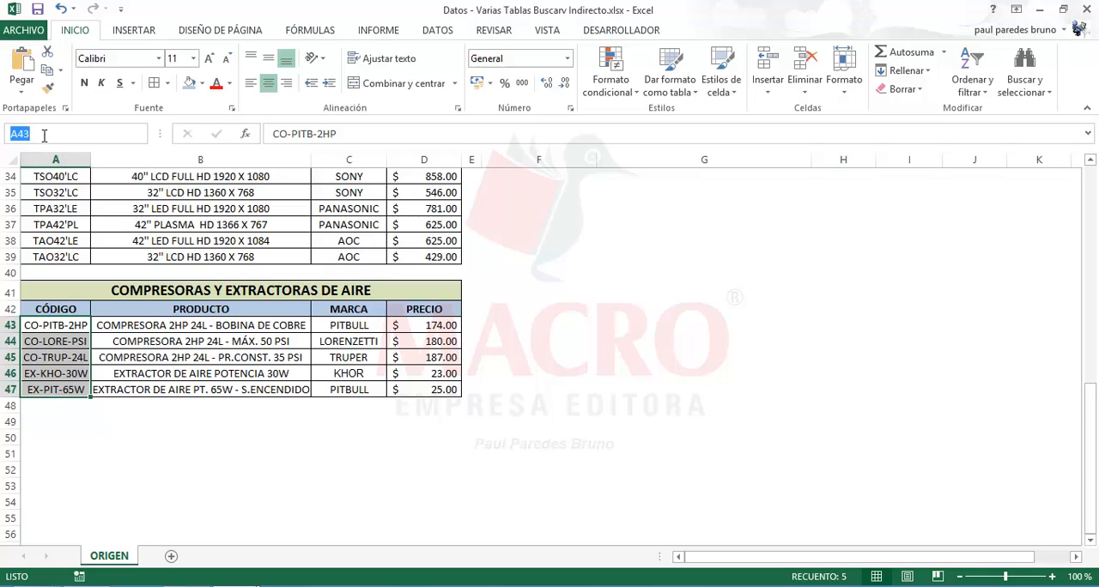
{"action": "type", "text": "CODIGOS"}
{"action": "key", "text": "Return"}
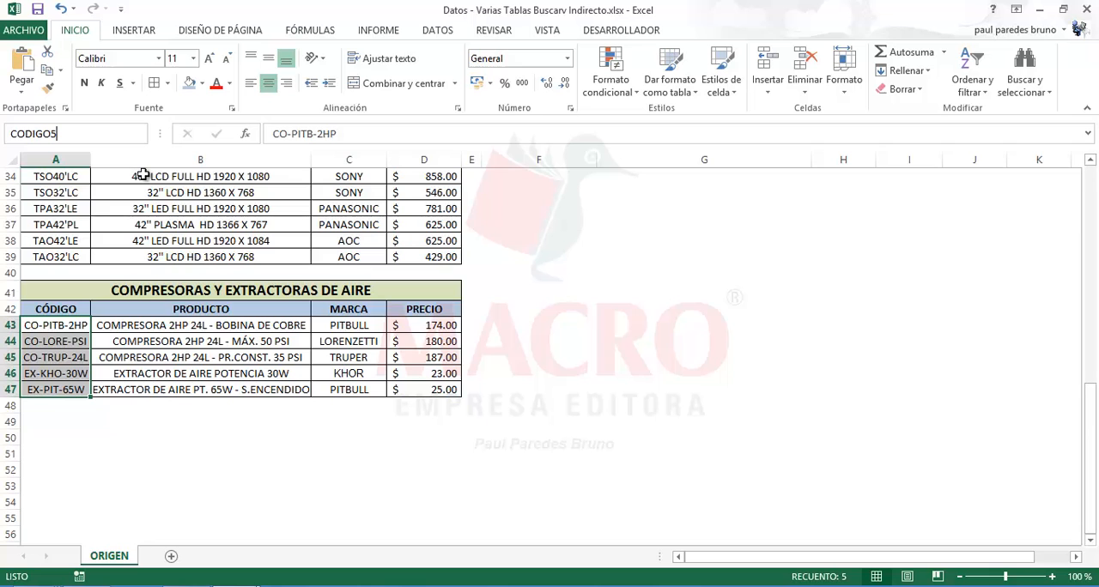
{"action": "left_click", "coordinate": [573, 312]}
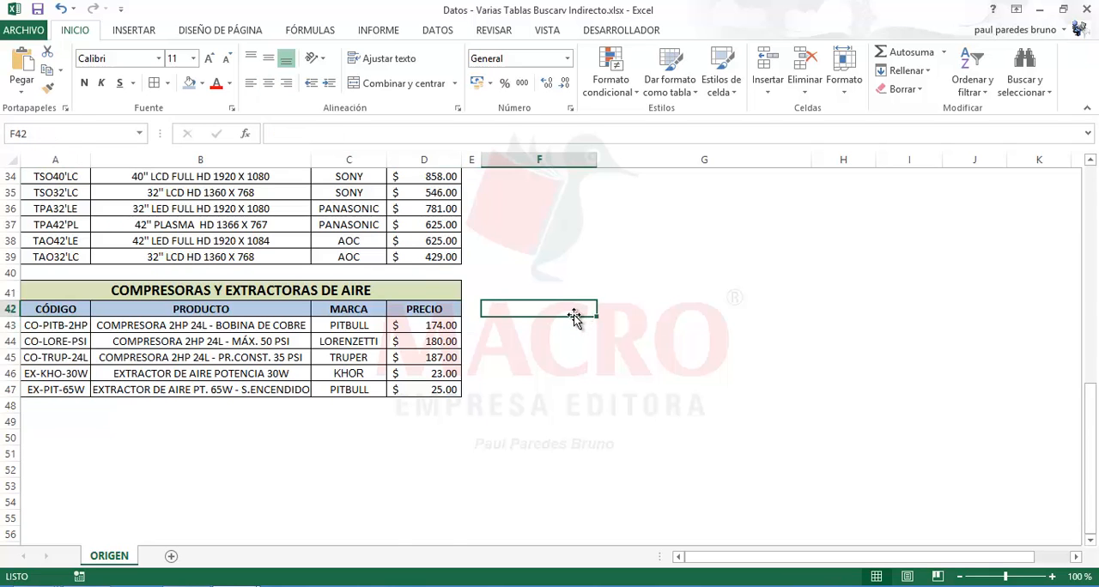
Go to each table name from TABLA1 to TABLA5 in turn to check which range it covers
{"action": "scroll", "coordinate": [573, 316], "scroll_direction": "up", "scroll_amount": 11}
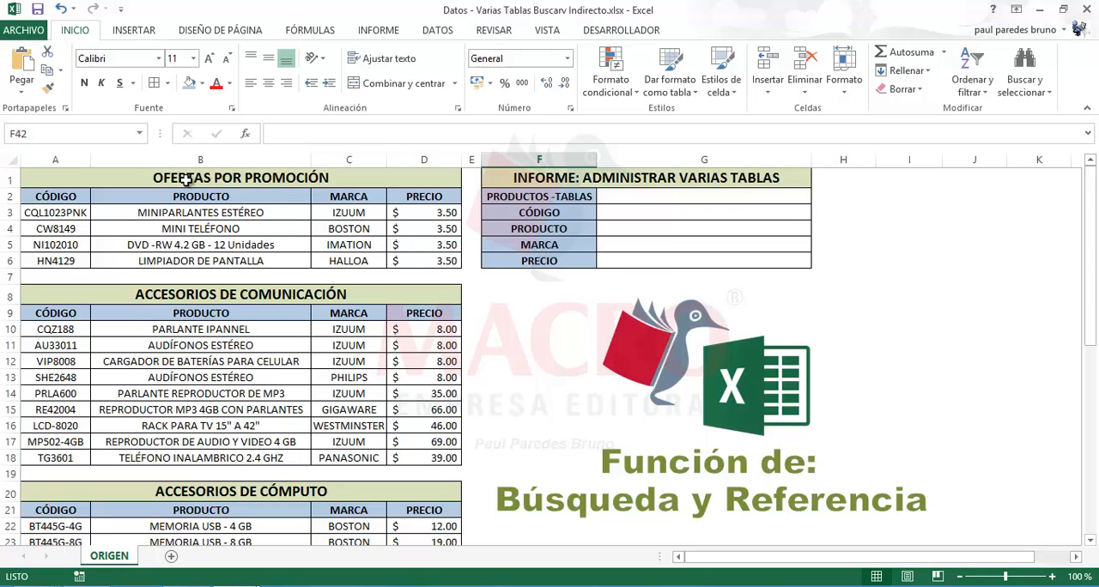
{"action": "left_click", "coordinate": [140, 135]}
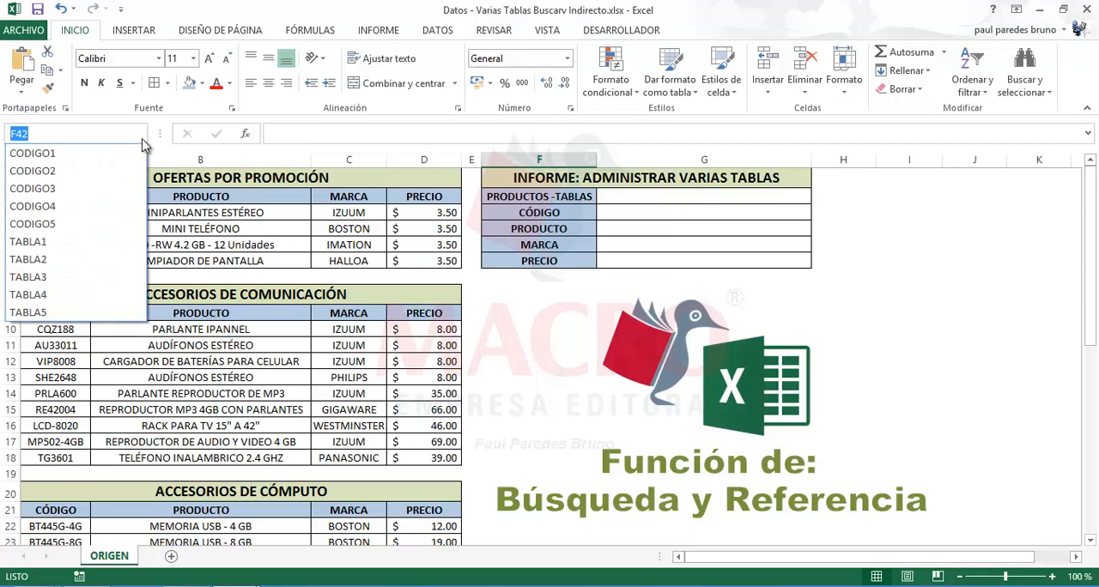
{"action": "left_click", "coordinate": [51, 243]}
{"action": "left_click", "coordinate": [140, 136]}
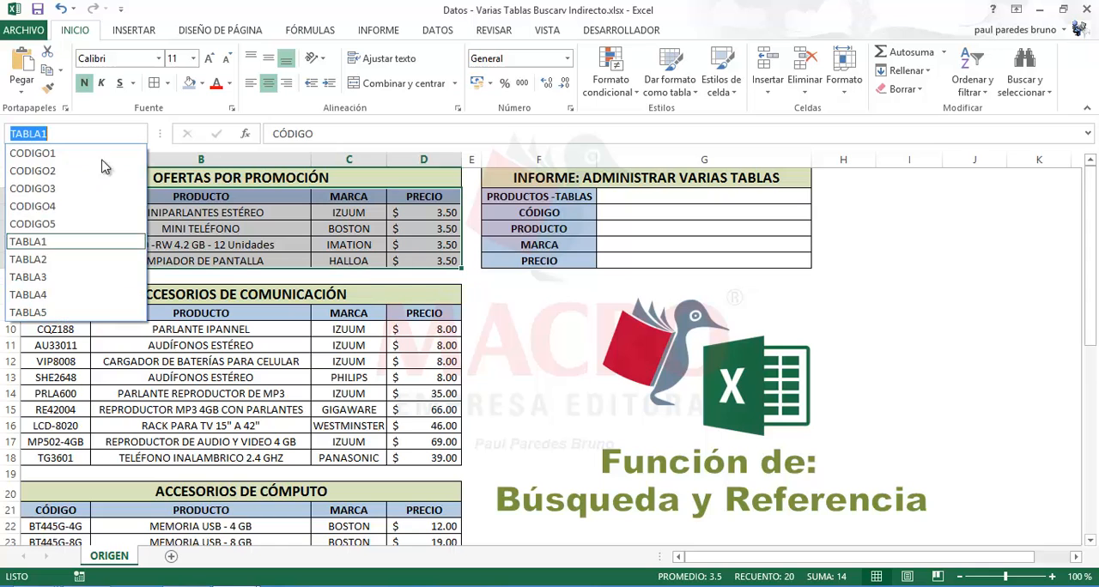
{"action": "left_click", "coordinate": [73, 259]}
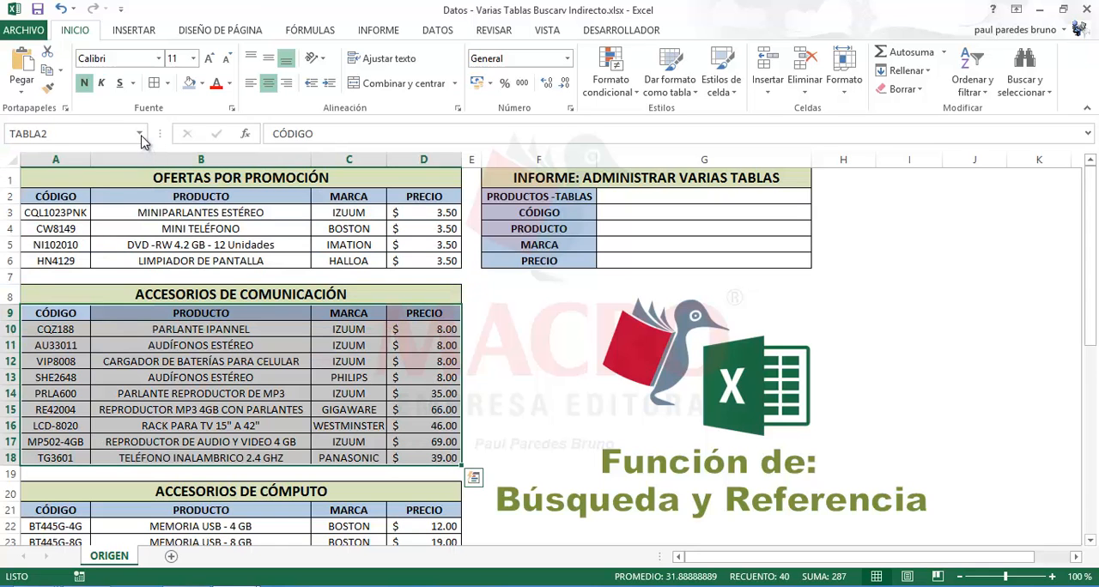
{"action": "left_click", "coordinate": [141, 136]}
{"action": "left_click", "coordinate": [38, 275]}
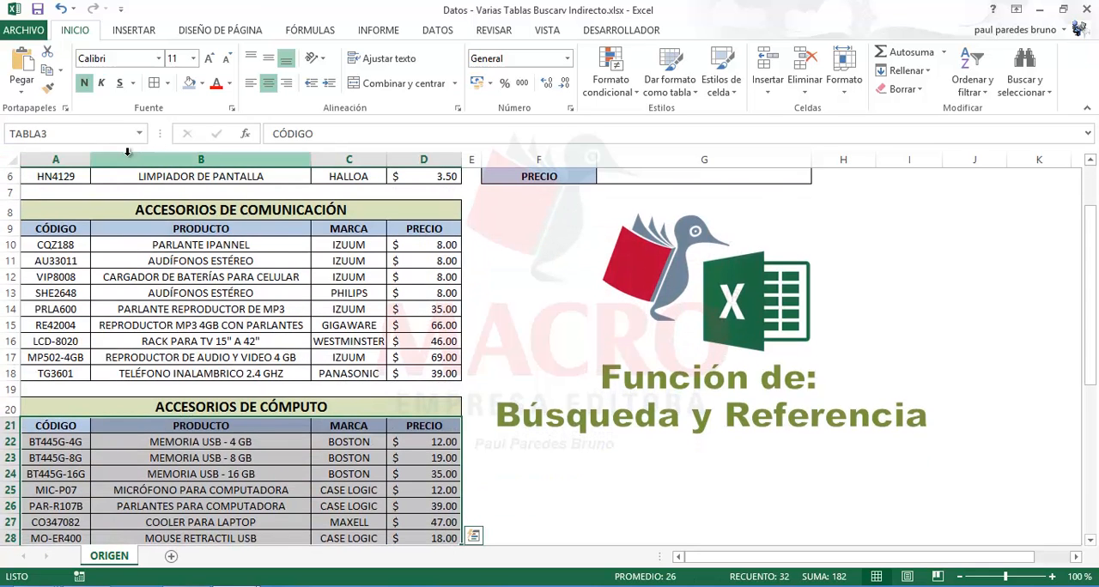
{"action": "left_click", "coordinate": [140, 136]}
{"action": "left_click", "coordinate": [53, 292]}
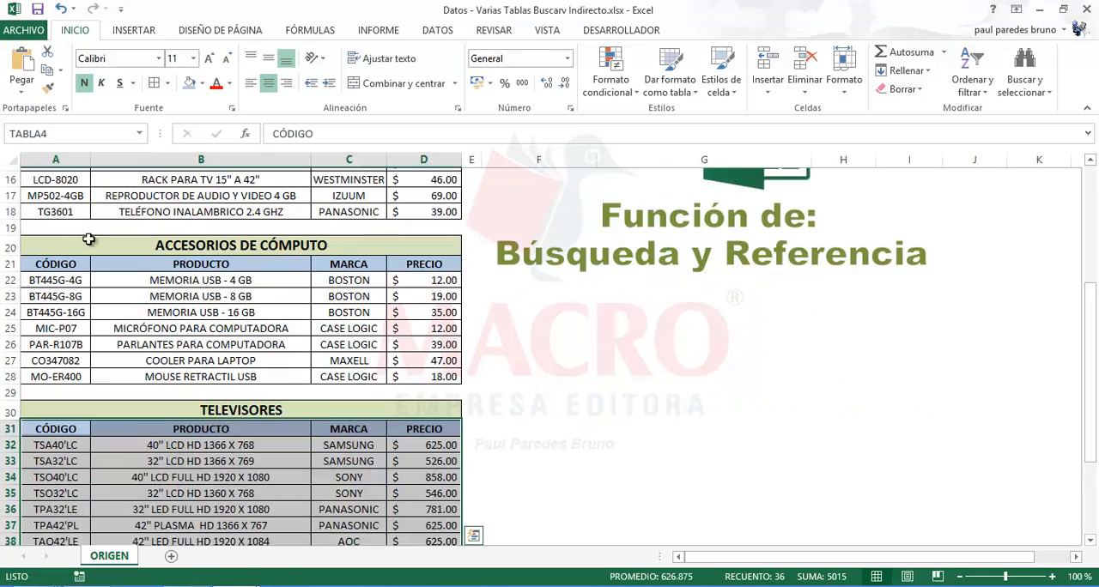
{"action": "left_click", "coordinate": [140, 134]}
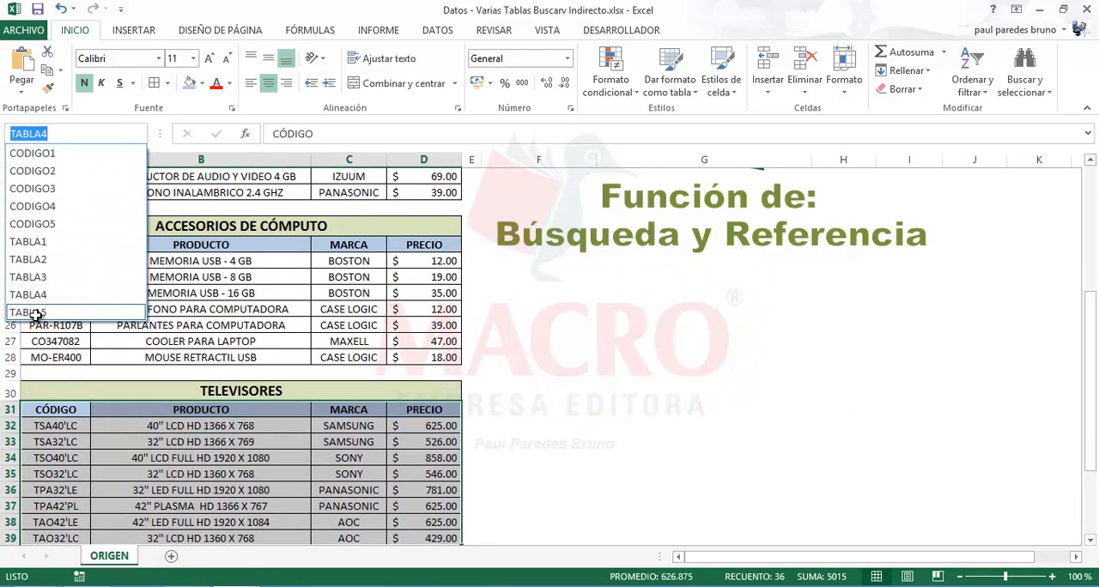
{"action": "left_click", "coordinate": [34, 313]}
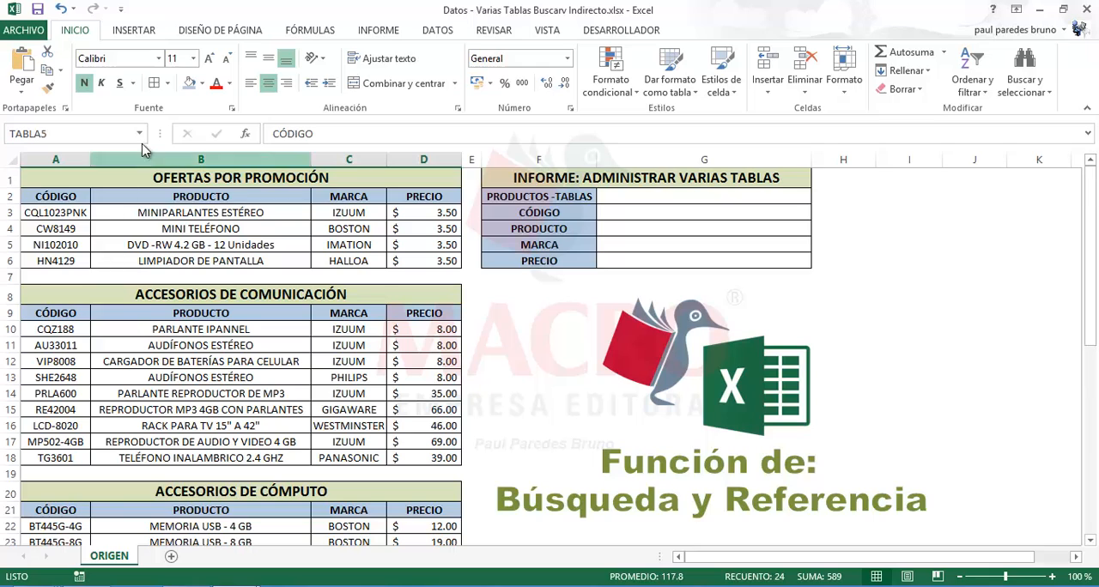
Go to each code name from CODIGO1 to CODIGO5 in turn to check which cells it covers
{"action": "left_click", "coordinate": [139, 133]}
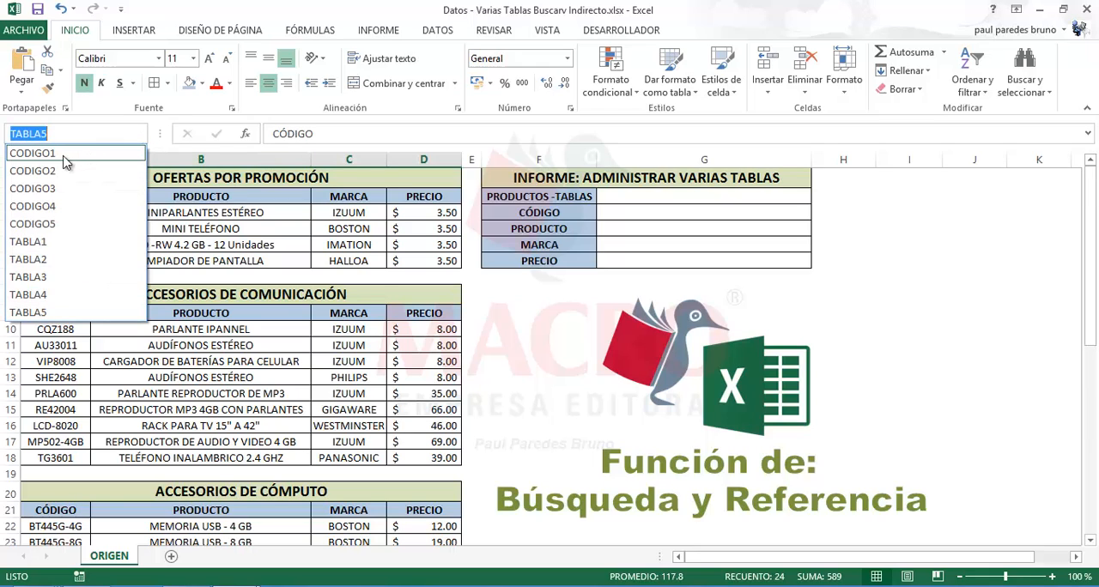
{"action": "left_click", "coordinate": [34, 153]}
{"action": "left_click", "coordinate": [140, 133]}
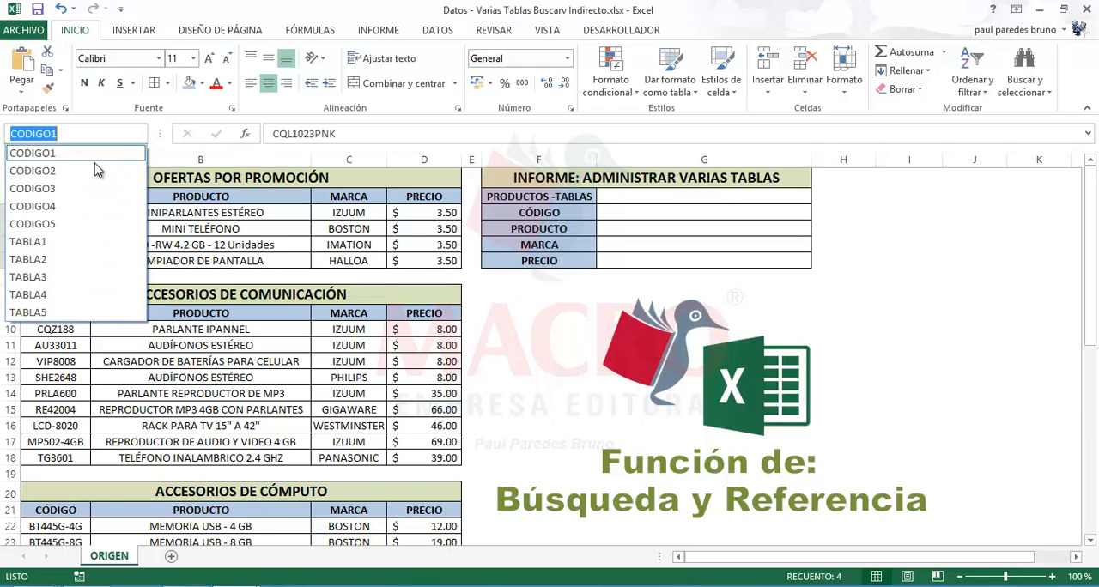
{"action": "left_click", "coordinate": [74, 176]}
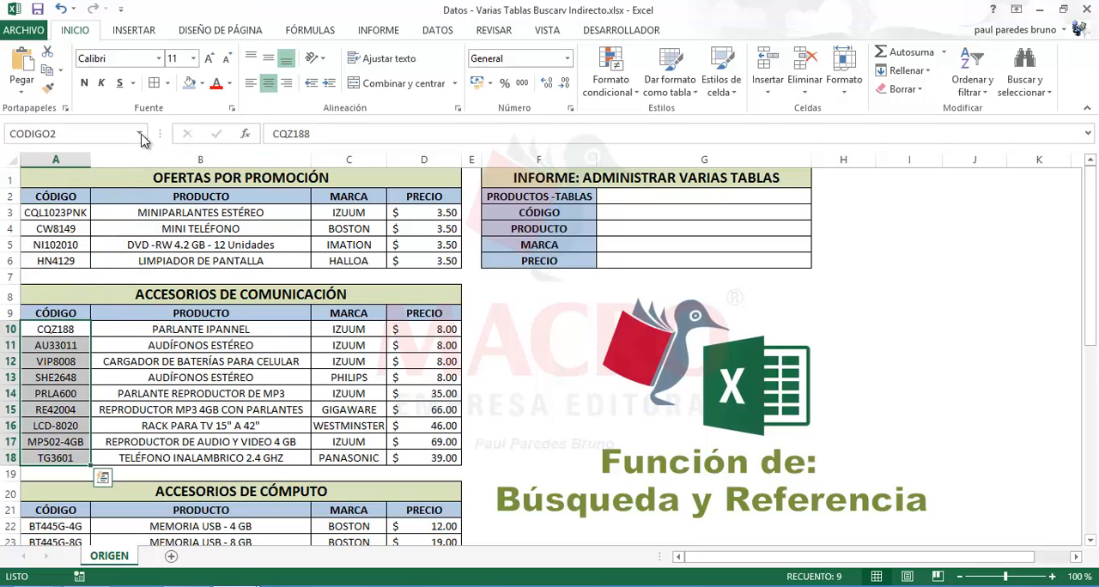
{"action": "left_click", "coordinate": [140, 134]}
{"action": "left_click", "coordinate": [69, 188]}
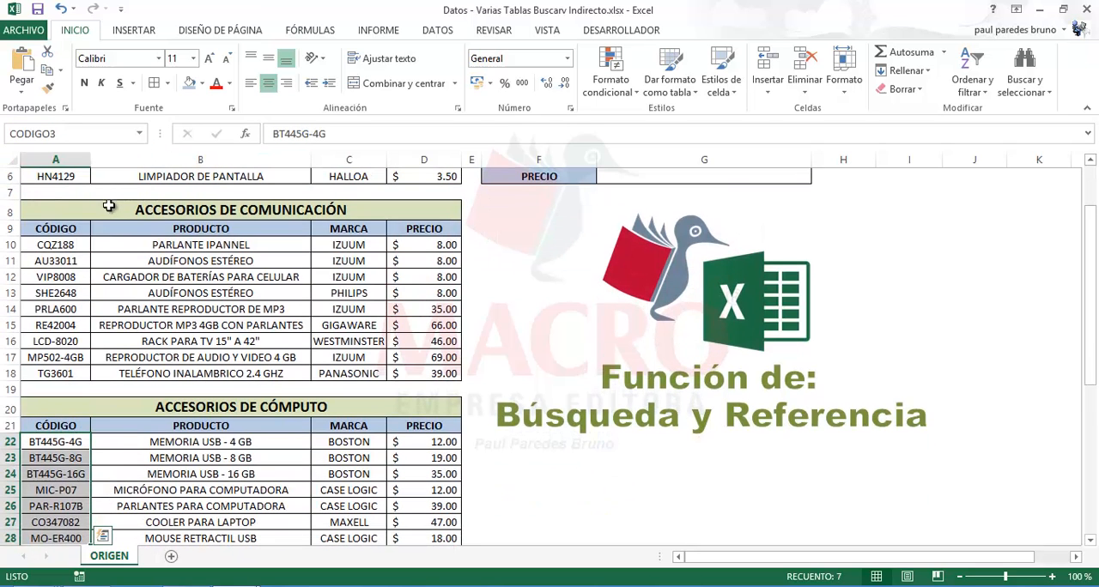
{"action": "left_click", "coordinate": [139, 134]}
{"action": "left_click", "coordinate": [65, 213]}
{"action": "left_click", "coordinate": [140, 134]}
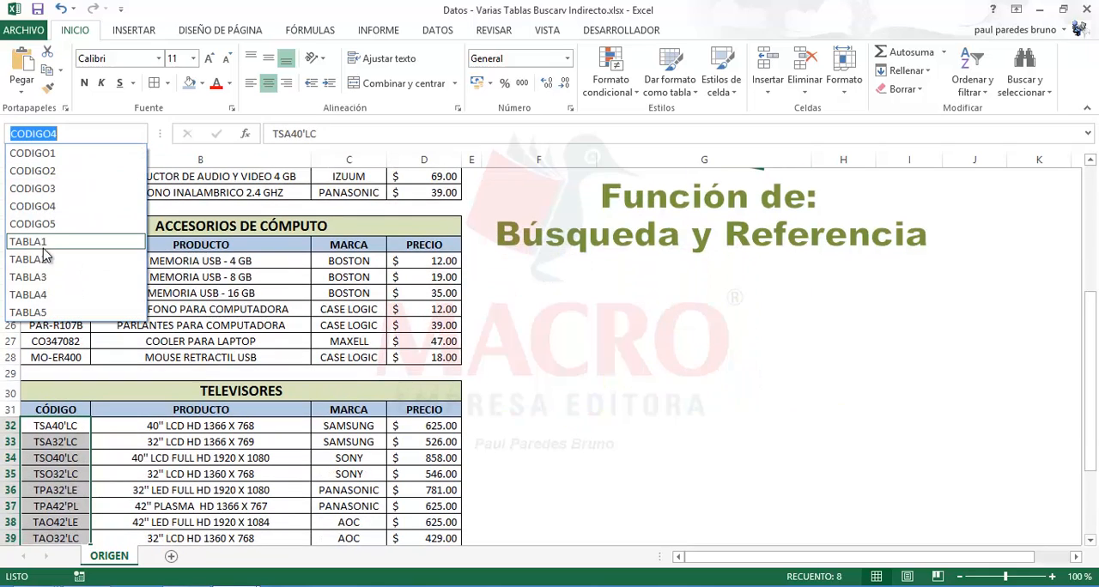
{"action": "left_click", "coordinate": [53, 225]}
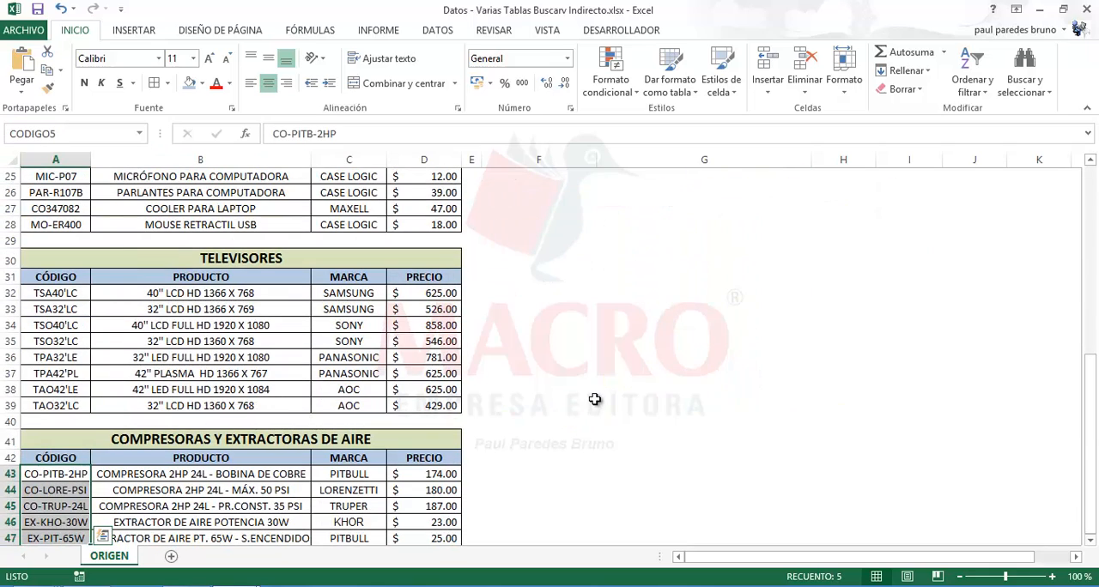
Narrow the empty column H beside the report slightly
{"action": "scroll", "coordinate": [588, 390], "scroll_direction": "up", "scroll_amount": 8}
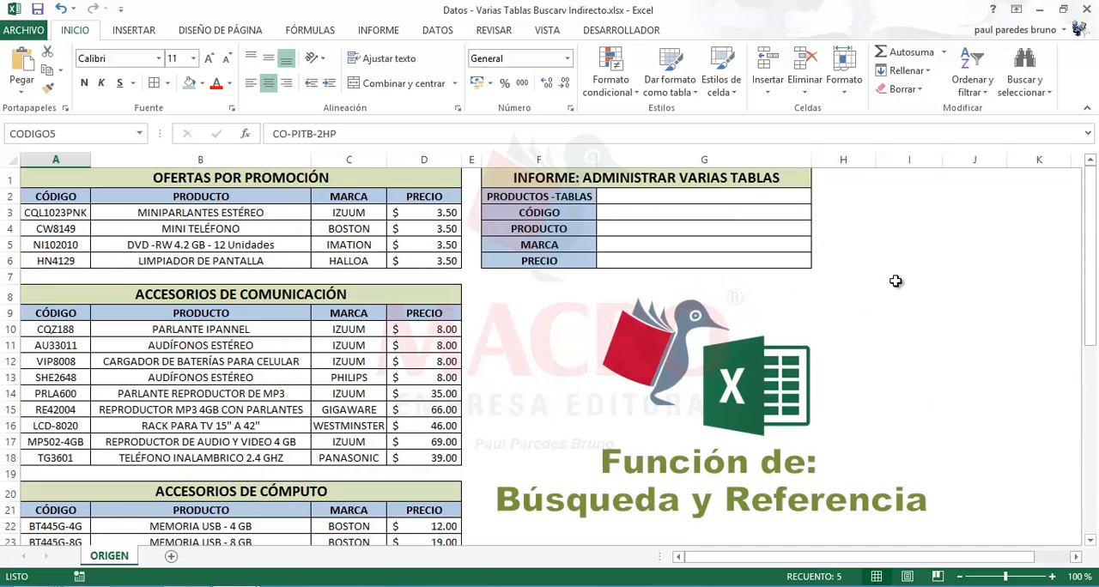
{"action": "left_click", "coordinate": [887, 237]}
{"action": "left_click", "coordinate": [882, 204]}
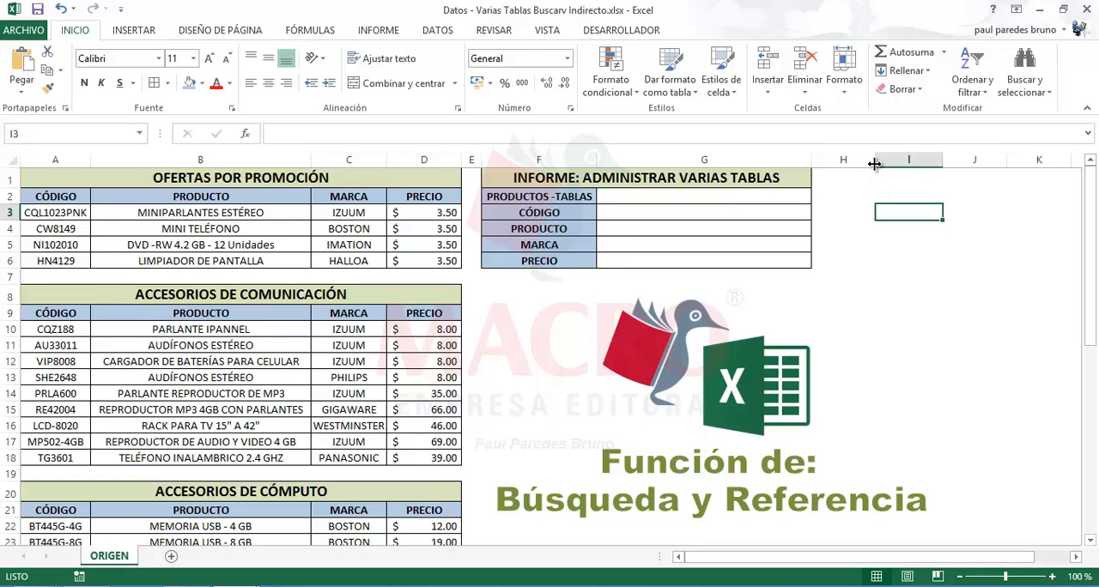
{"action": "left_click_drag", "start_coordinate": [874, 164], "coordinate": [856, 175]}
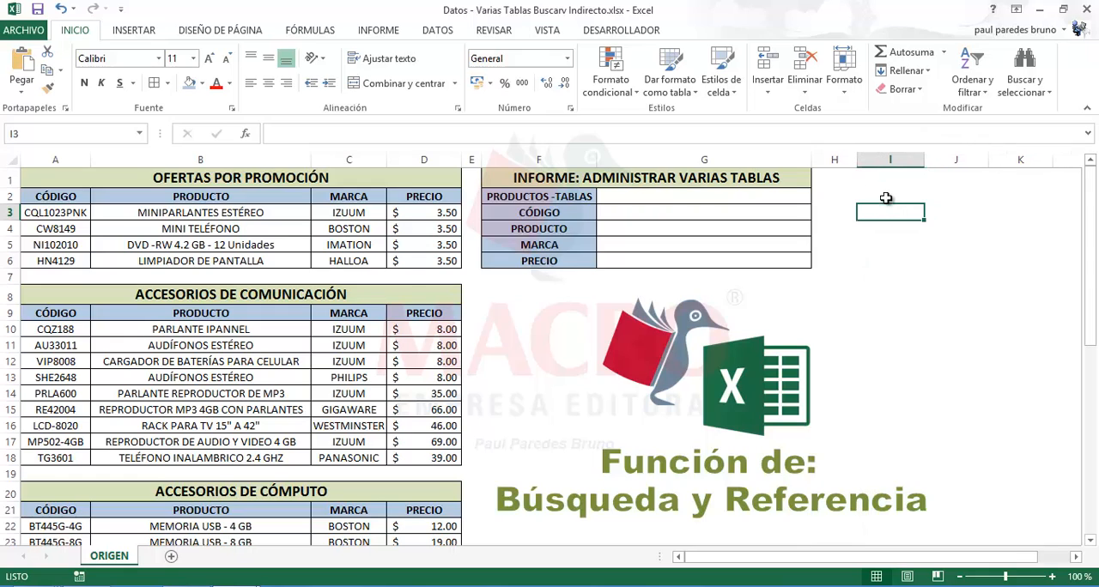
Enter the heading TABLAS in cell I2 and the heading CODIGOS in cell J2
{"action": "left_click", "coordinate": [886, 195]}
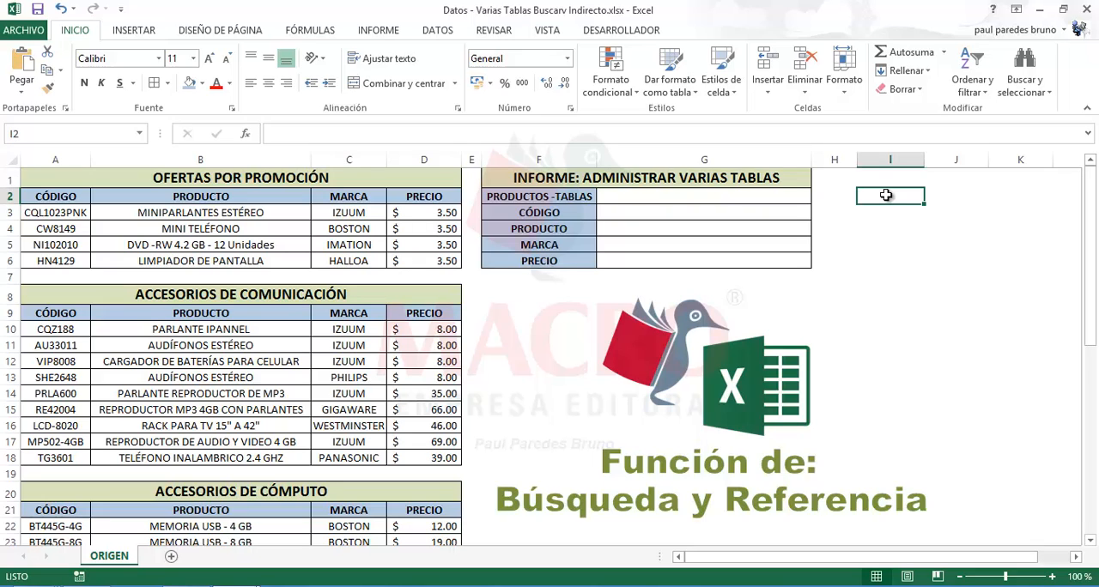
{"action": "type", "text": "TABLAS"}
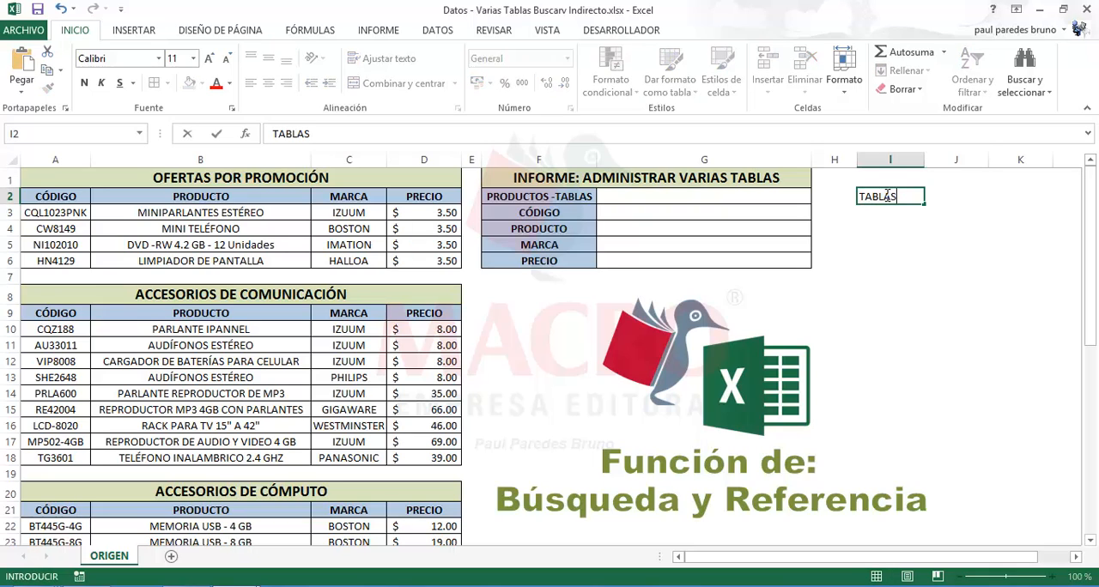
{"action": "left_click", "coordinate": [960, 196]}
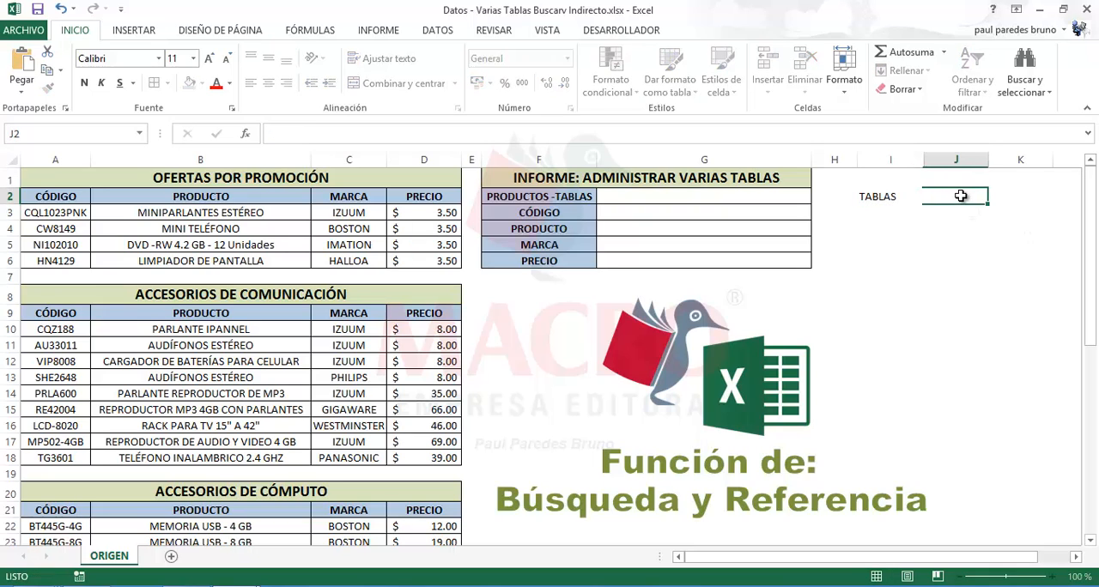
{"action": "type", "text": "CODIGOS"}
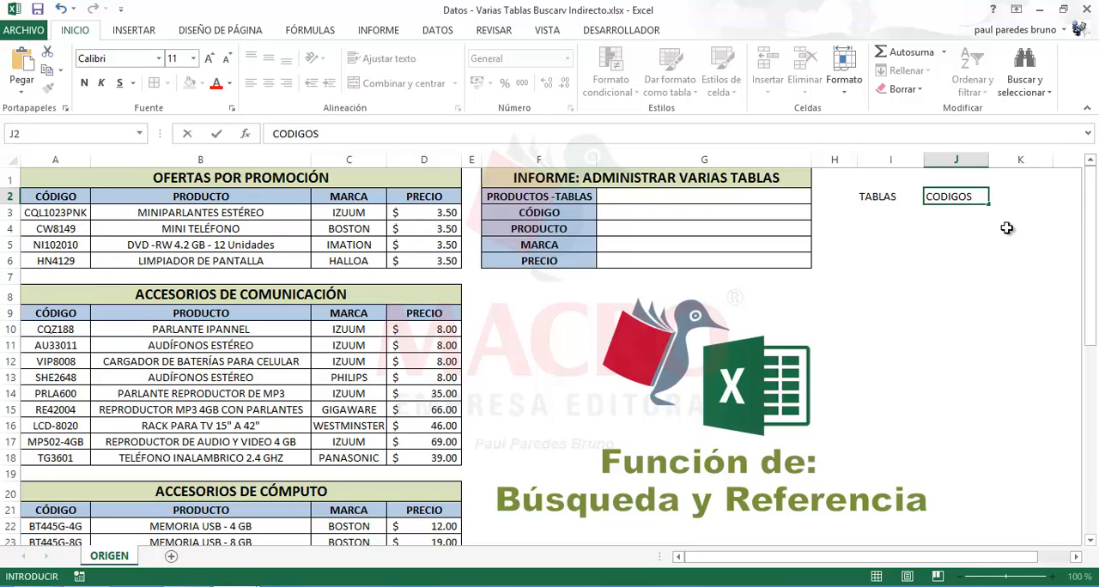
{"action": "key", "text": "Return"}
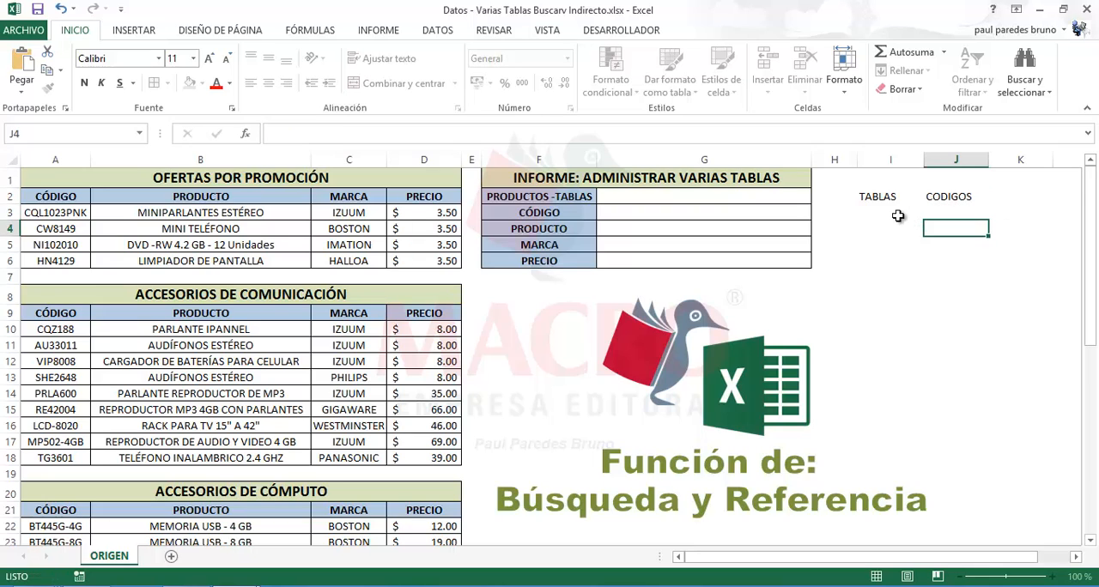
Enter TABLA1 in cell I3 and fill the series down to TABLA5 in cell I7
{"action": "left_click", "coordinate": [890, 213]}
{"action": "type", "text": "TABLA1"}
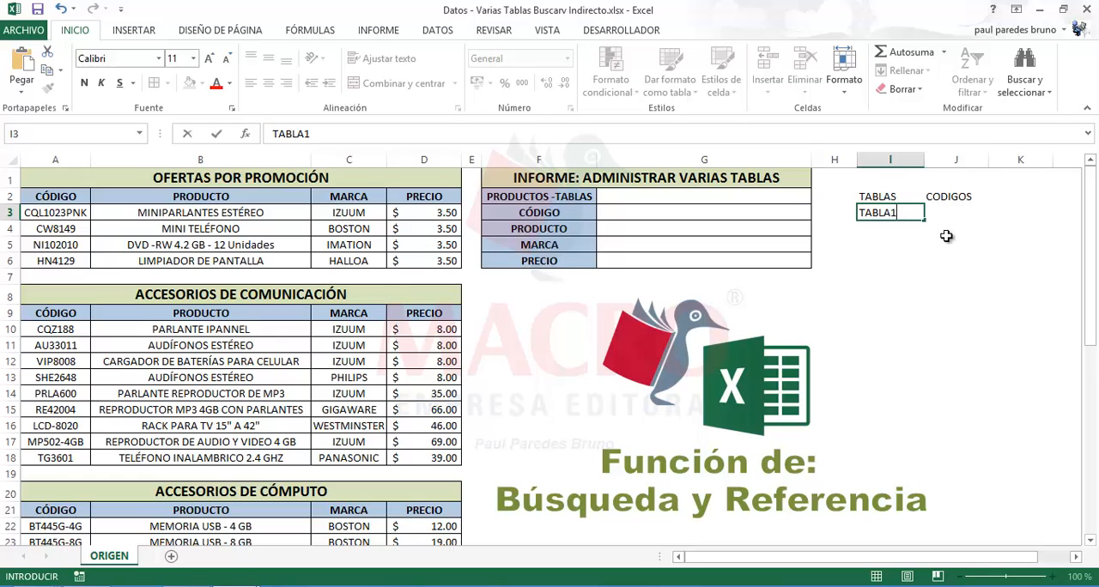
{"action": "key", "text": "Return"}
{"action": "left_click", "coordinate": [917, 218]}
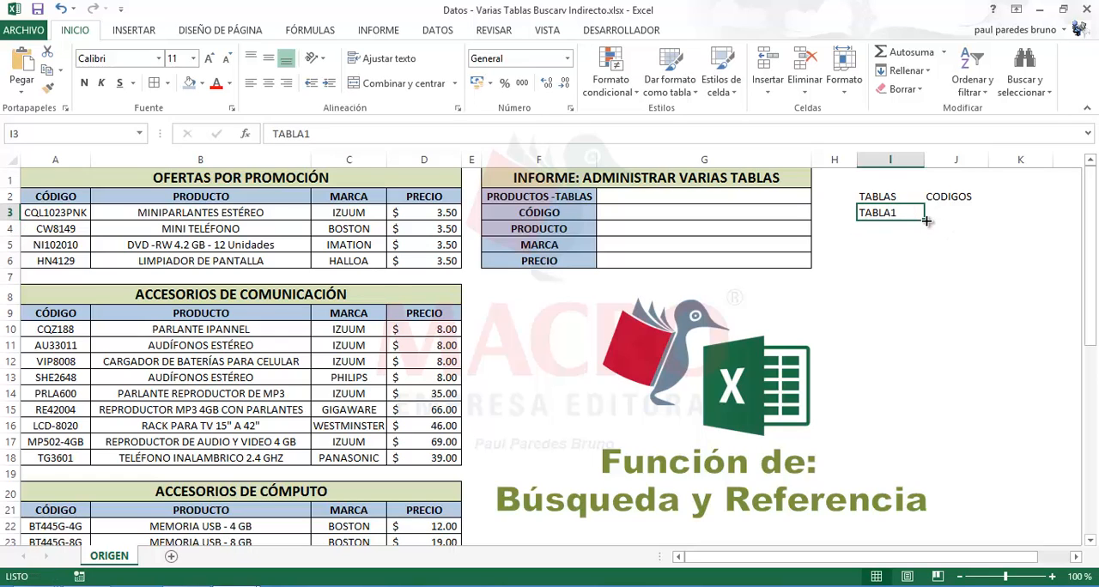
{"action": "left_click_drag", "start_coordinate": [924, 221], "coordinate": [922, 280]}
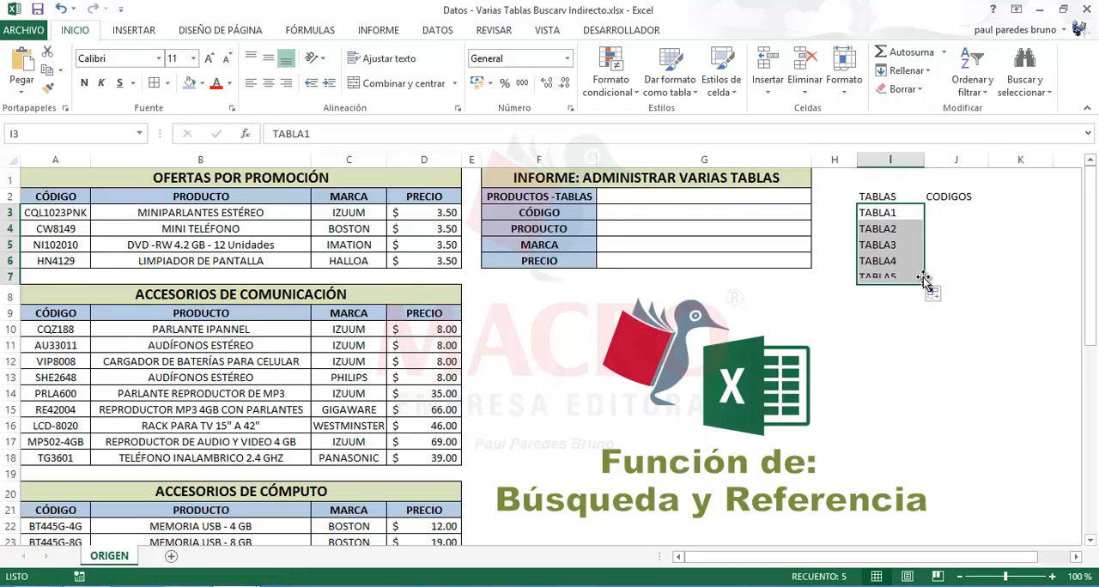
Enter CODIGO1 in cell J3 and fill the series down to CODIGO5 in cell J7
{"action": "left_click", "coordinate": [947, 217]}
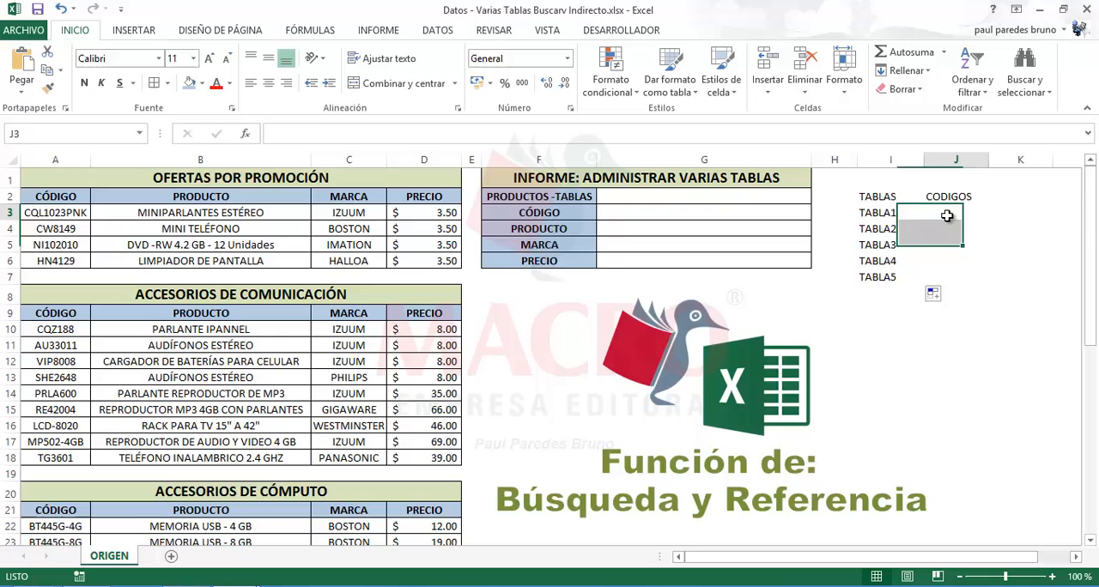
{"action": "left_click", "coordinate": [139, 133]}
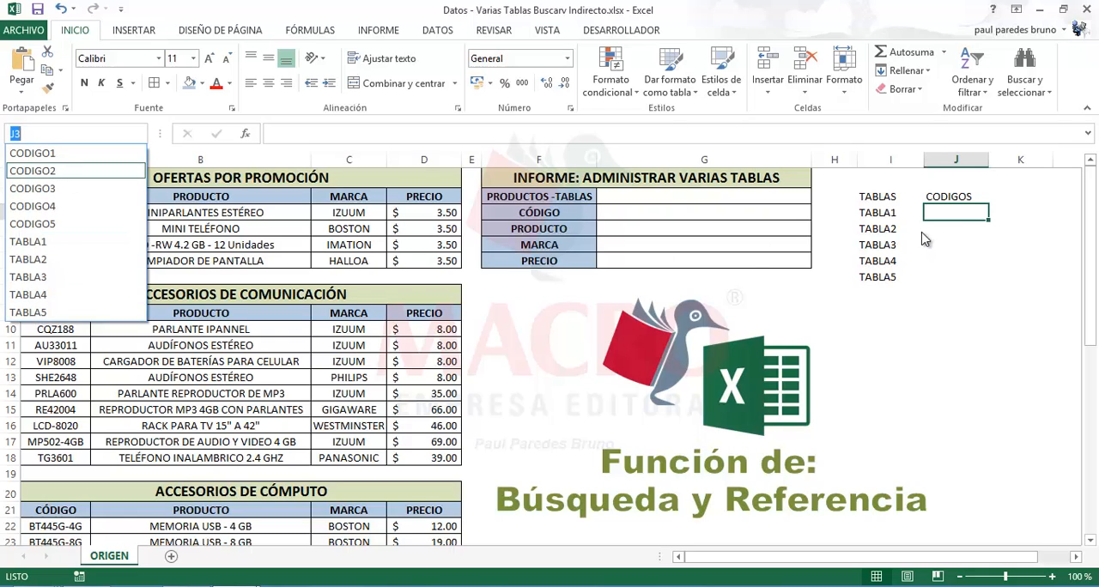
{"action": "left_click", "coordinate": [947, 210]}
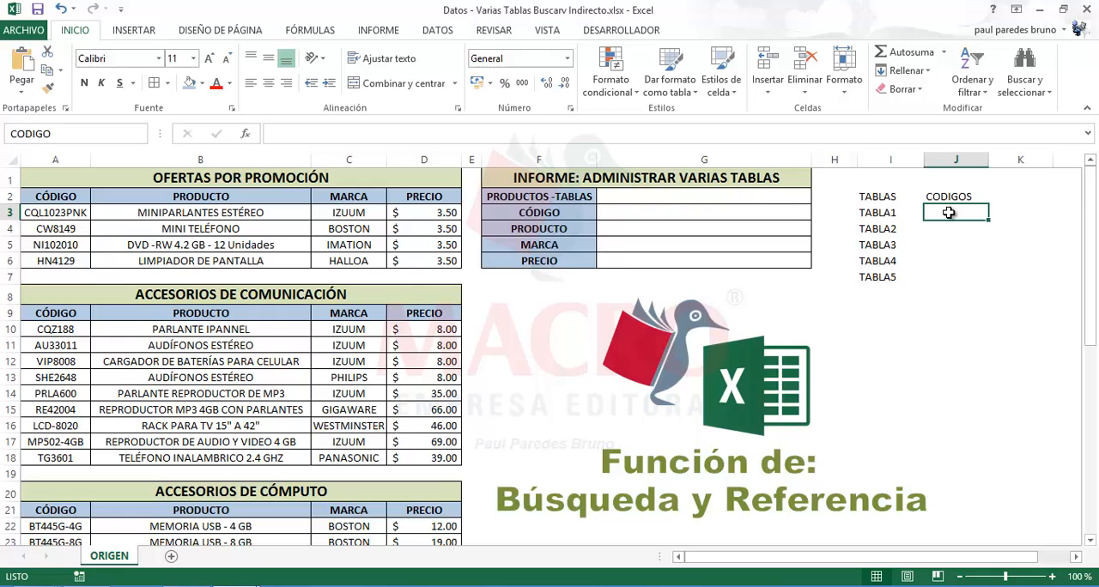
{"action": "left_click", "coordinate": [959, 233]}
{"action": "left_click", "coordinate": [955, 216]}
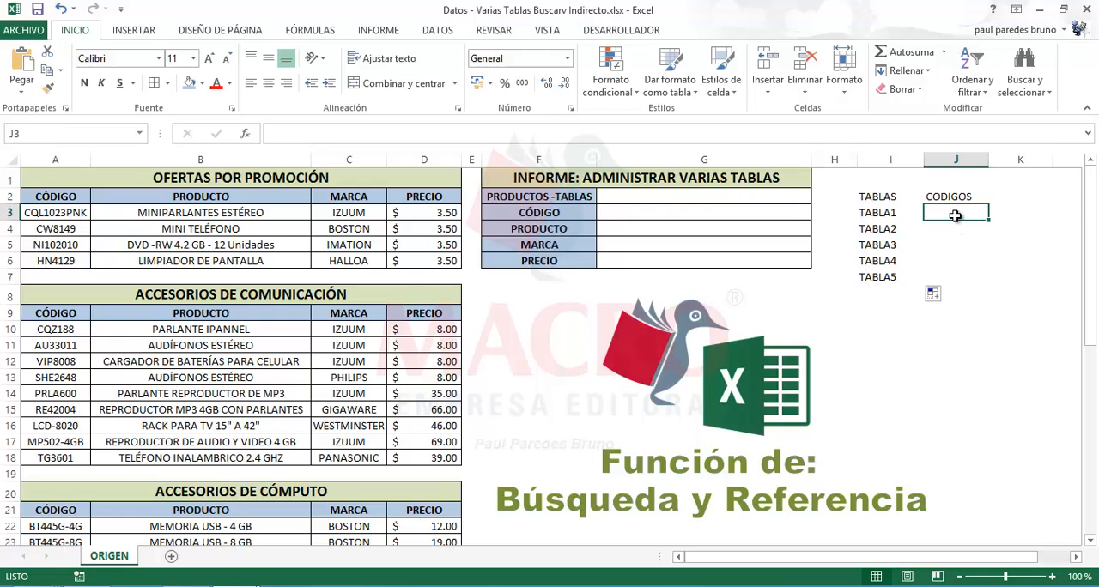
{"action": "type", "text": "CODIGO1"}
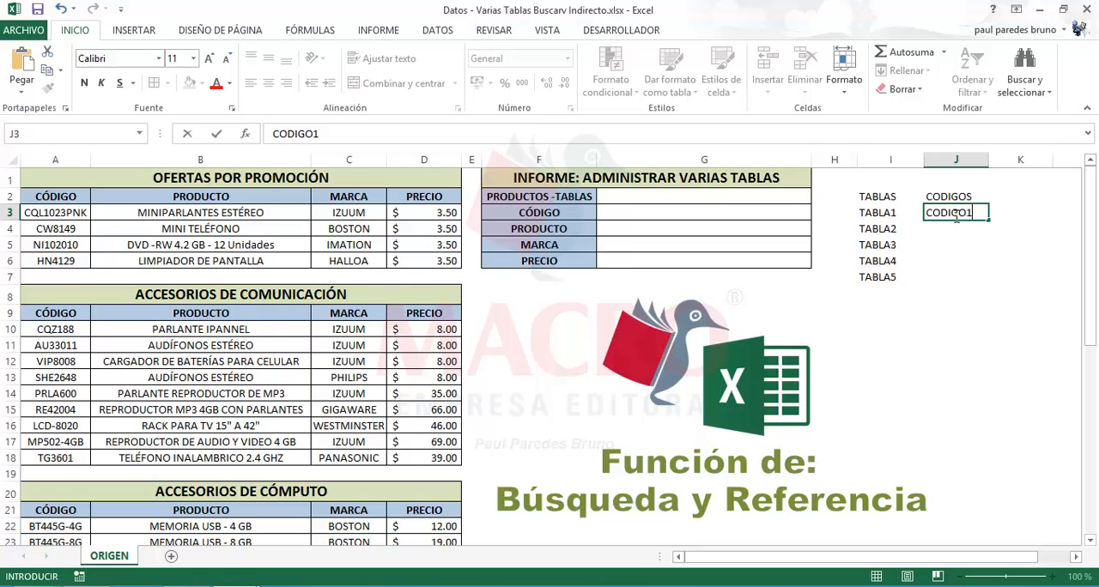
{"action": "key", "text": "Return"}
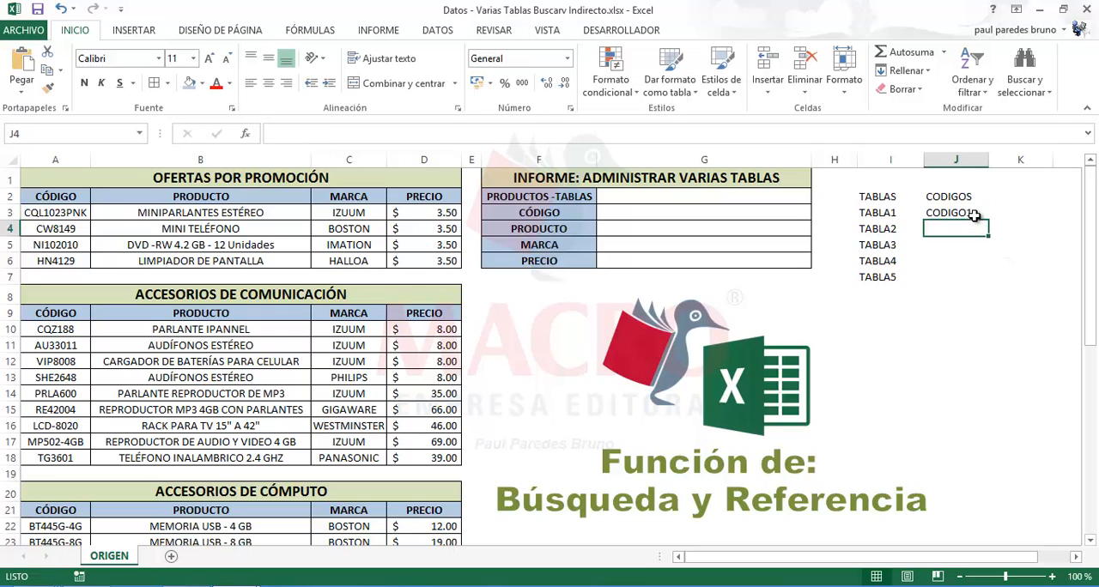
{"action": "left_click", "coordinate": [987, 218]}
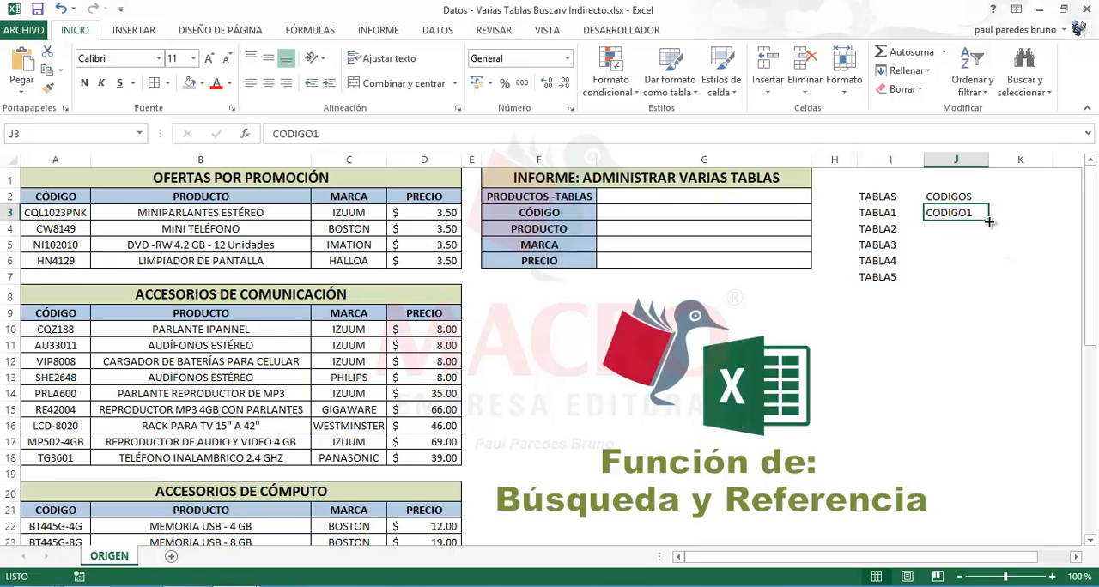
{"action": "left_click_drag", "start_coordinate": [989, 221], "coordinate": [987, 279]}
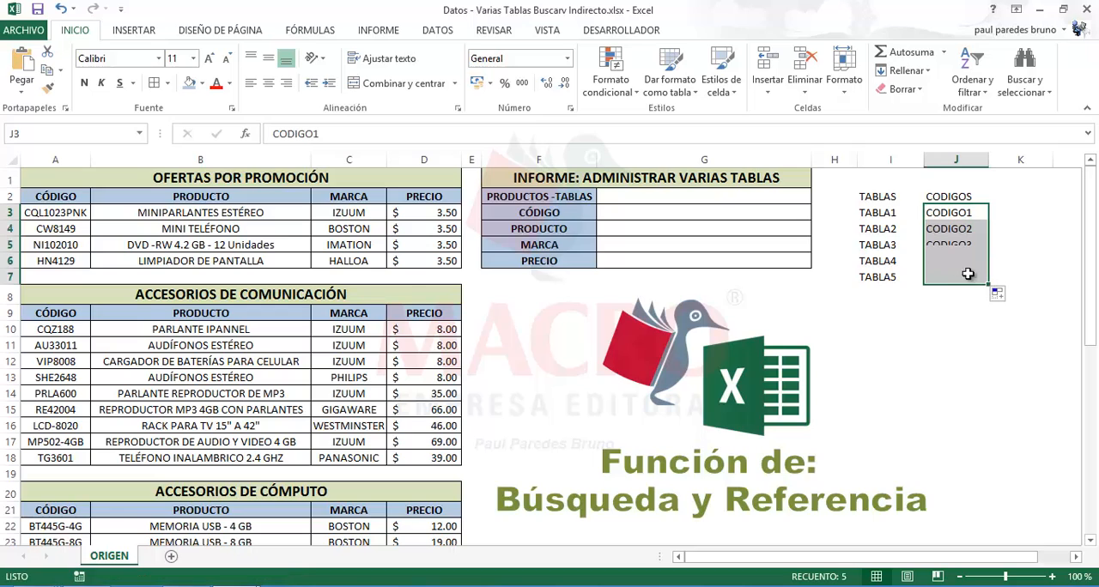
Centre the text and apply all borders in cells I2:J7, and name that range INFORME
{"action": "left_click", "coordinate": [884, 214]}
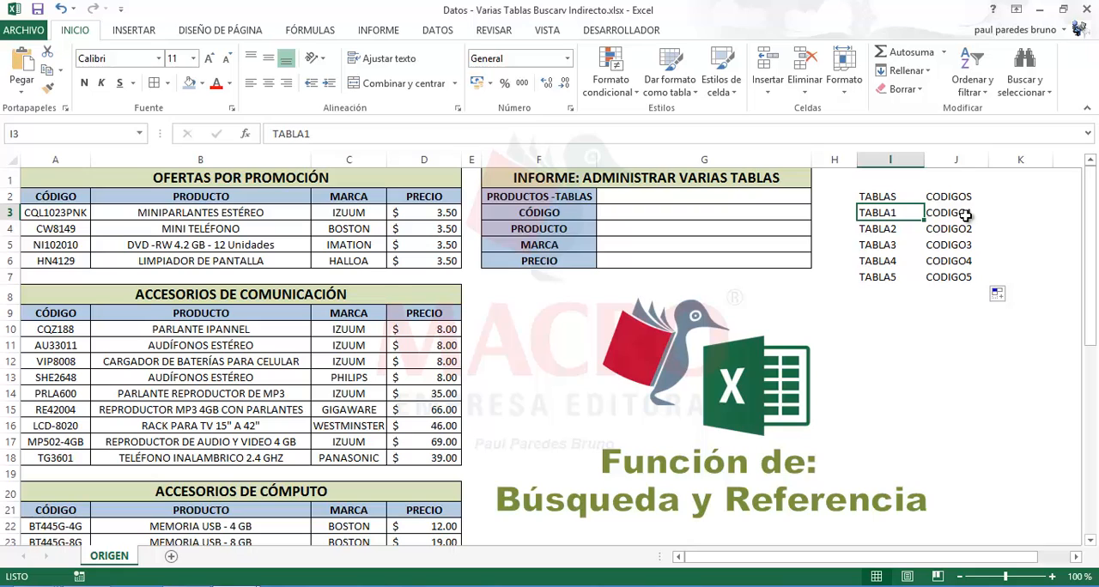
{"action": "left_click_drag", "start_coordinate": [888, 196], "coordinate": [942, 275]}
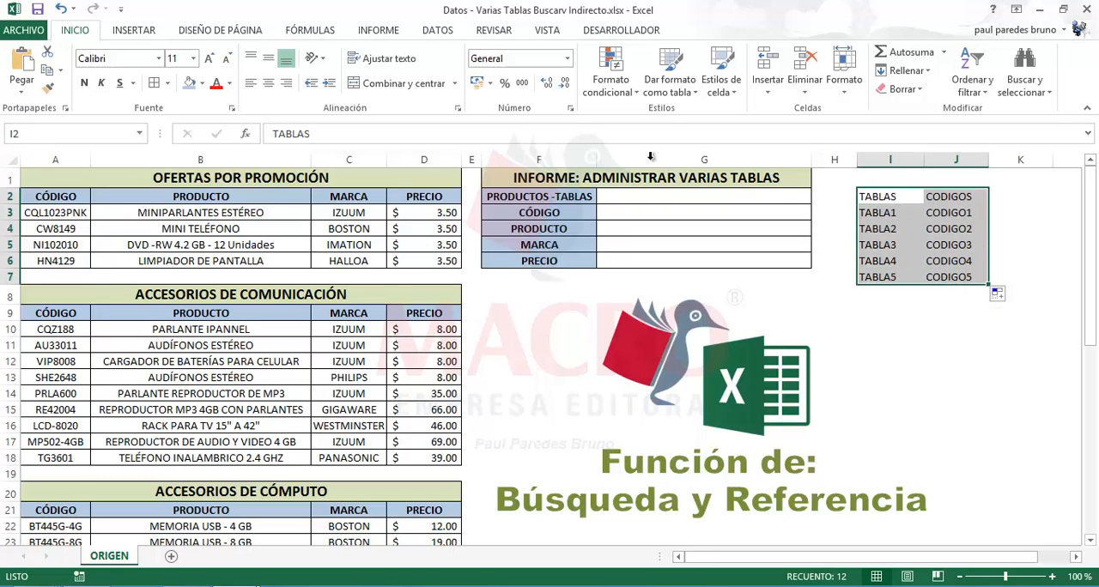
{"action": "left_click", "coordinate": [268, 84]}
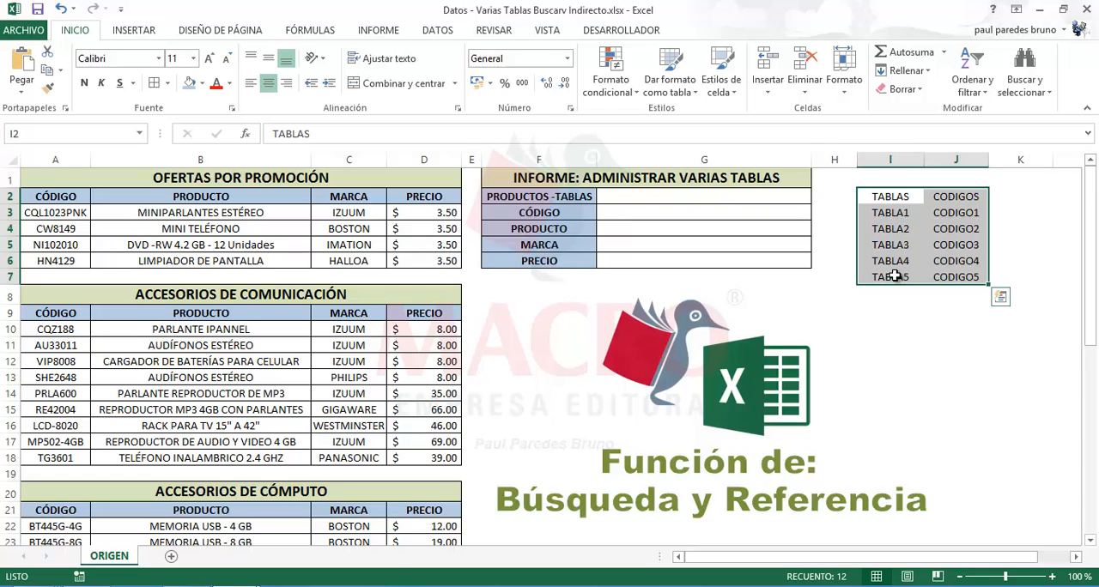
{"action": "left_click", "coordinate": [154, 84]}
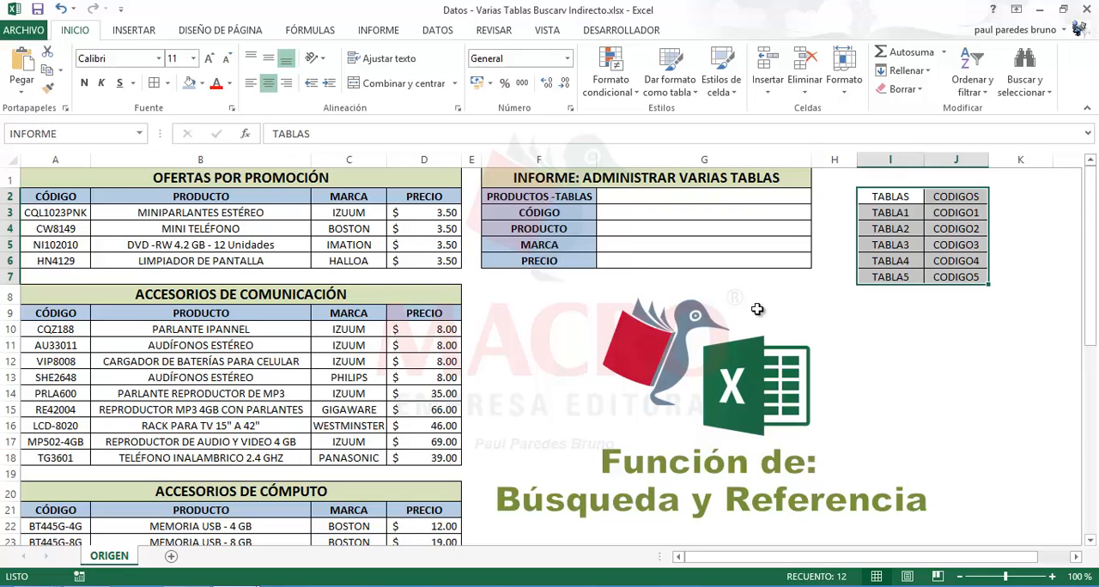
Assign the name RESUMEN to the range I2:J7 in addition to INFORME
{"action": "left_click", "coordinate": [914, 330]}
{"action": "left_click_drag", "start_coordinate": [895, 200], "coordinate": [958, 288]}
{"action": "left_click", "coordinate": [69, 135]}
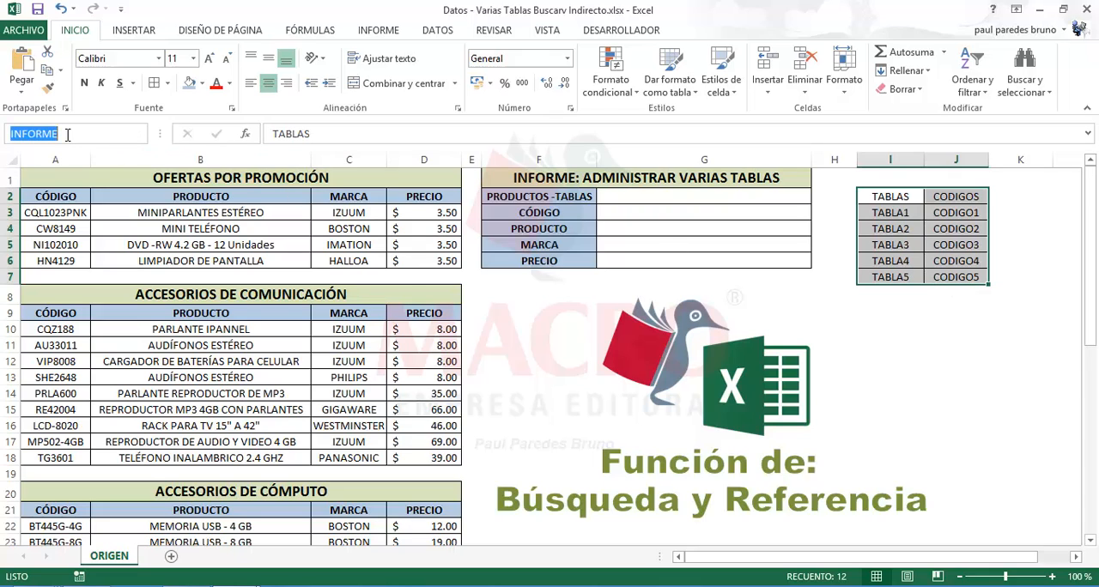
{"action": "type", "text": "RE"}
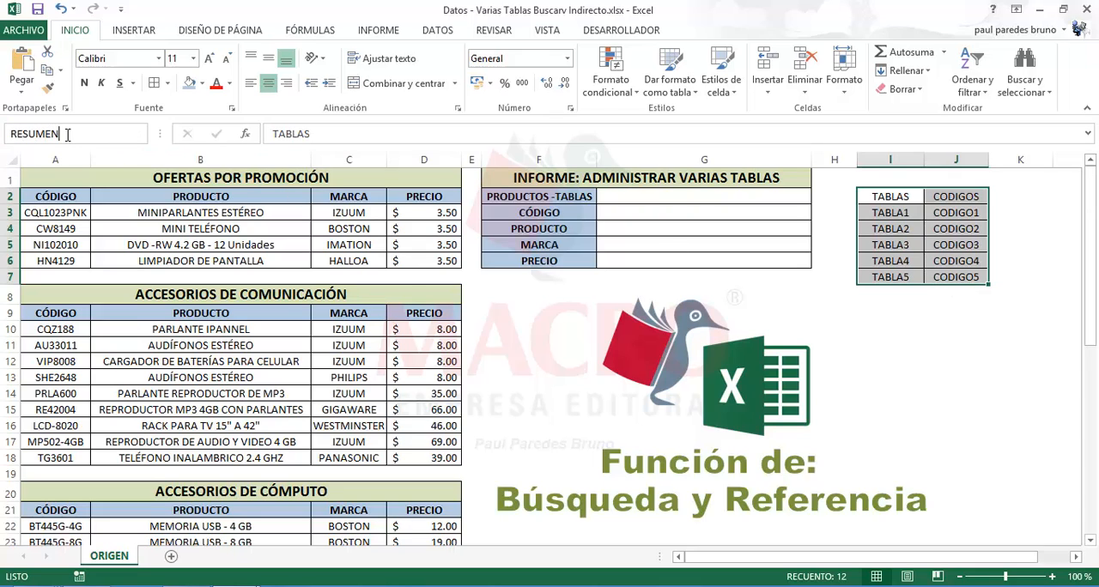
{"action": "type", "text": "SUMEN"}
{"action": "key", "text": "Return"}
{"action": "left_click", "coordinate": [909, 344]}
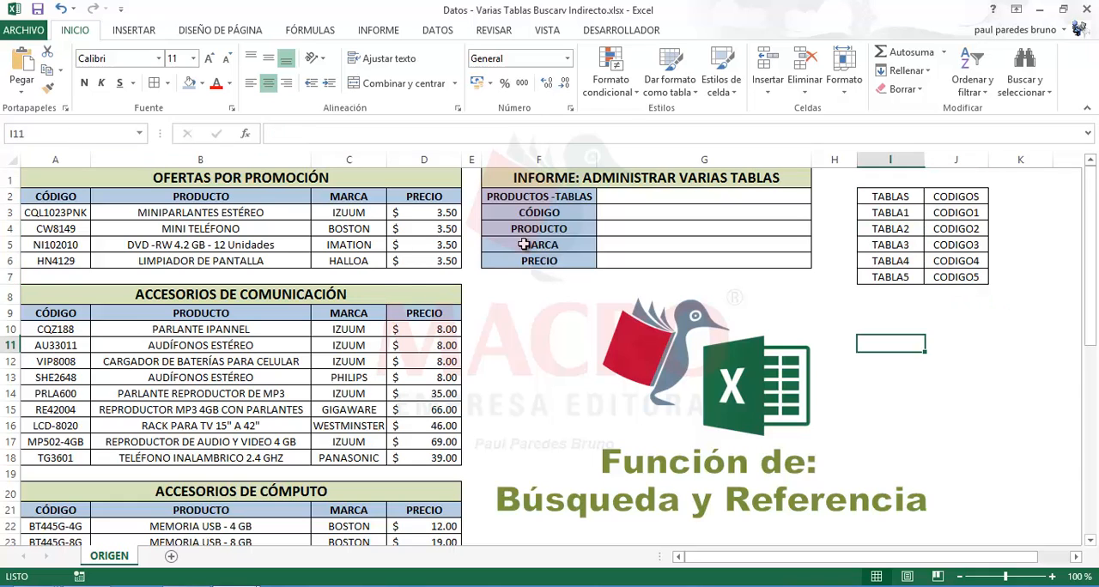
Go to the name INFORME and reselect I2:J7 to check which name and cells belong together
{"action": "left_click", "coordinate": [139, 133]}
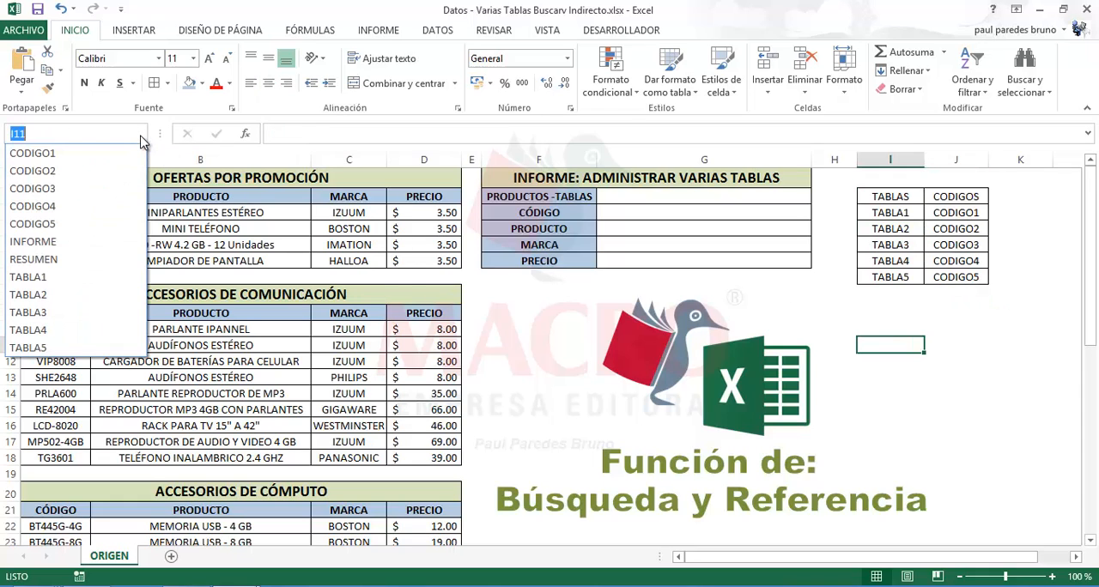
{"action": "left_click", "coordinate": [51, 241]}
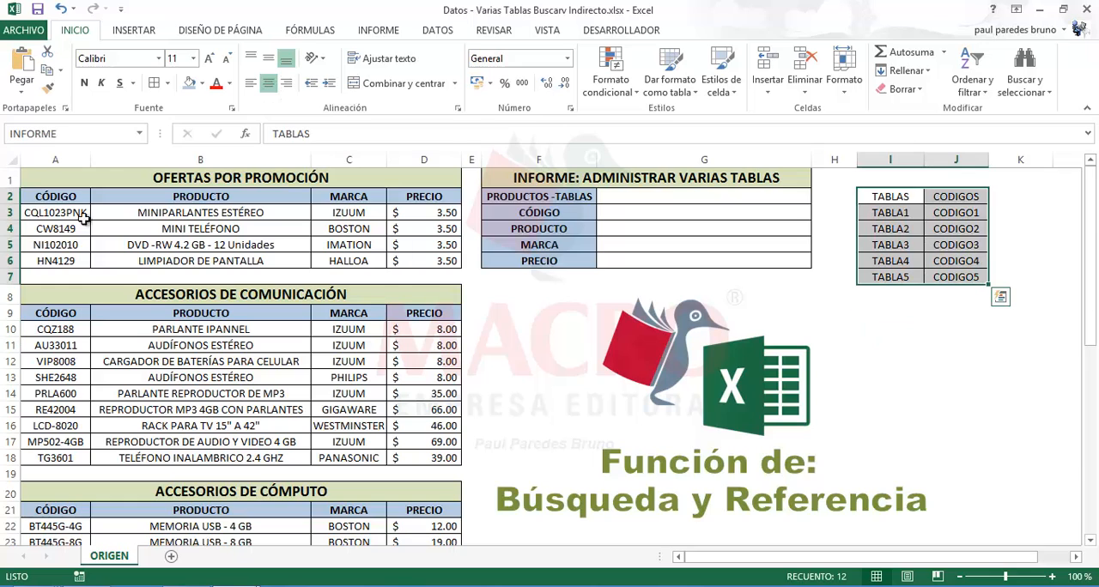
{"action": "left_click", "coordinate": [139, 133]}
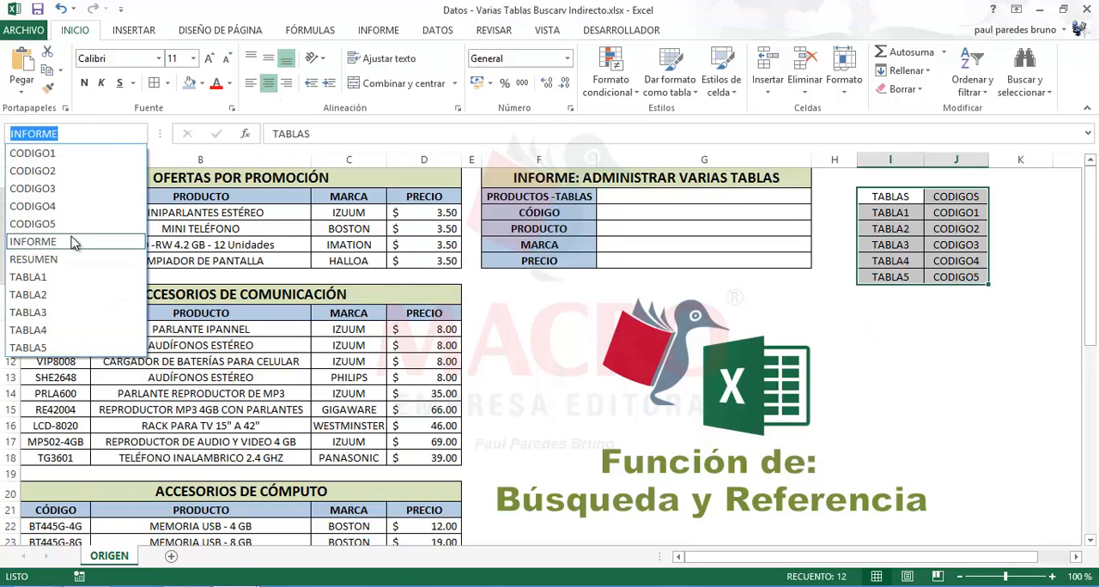
{"action": "key", "text": "Escape"}
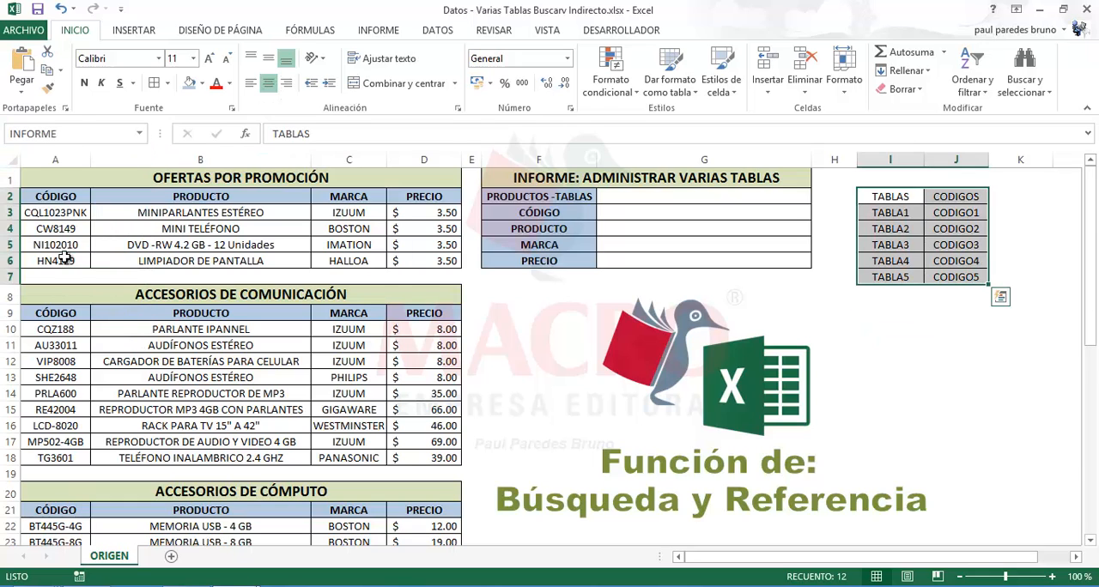
{"action": "left_click", "coordinate": [890, 344]}
{"action": "left_click", "coordinate": [876, 195]}
{"action": "left_click", "coordinate": [940, 259]}
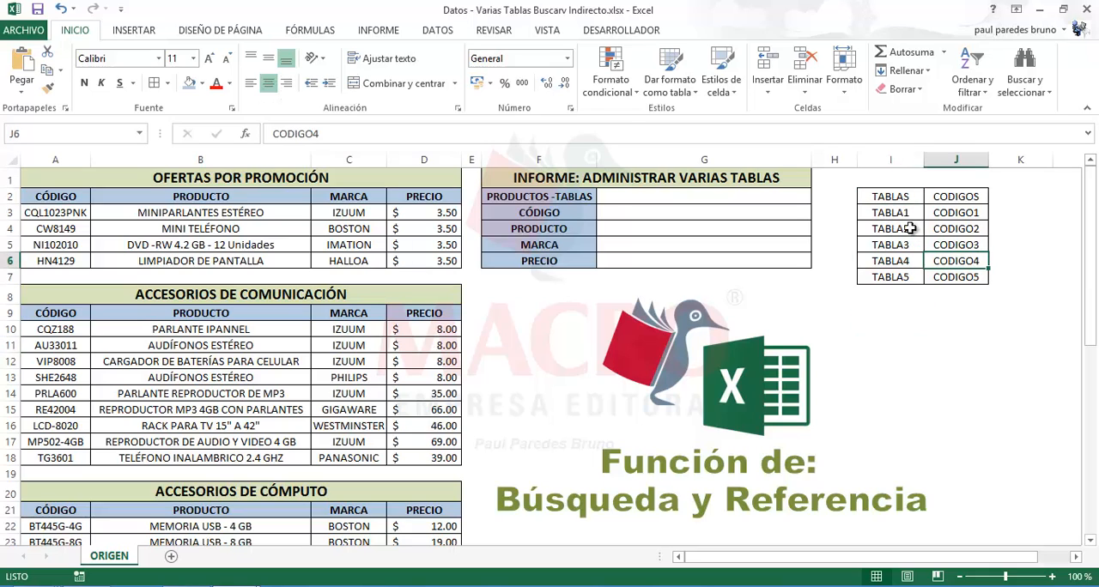
{"action": "left_click", "coordinate": [890, 201]}
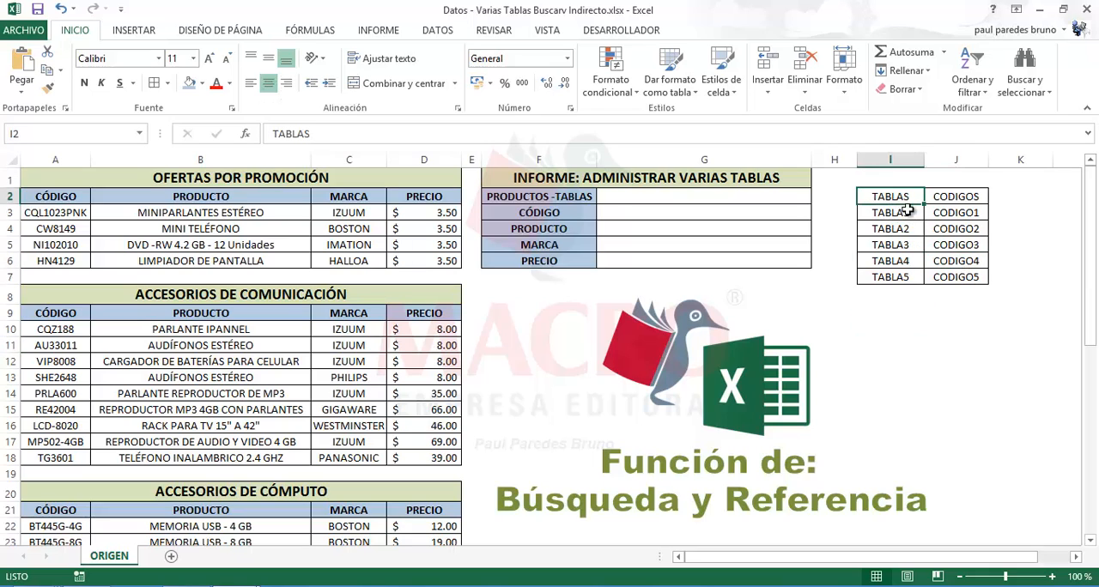
{"action": "left_click_drag", "start_coordinate": [895, 197], "coordinate": [947, 278]}
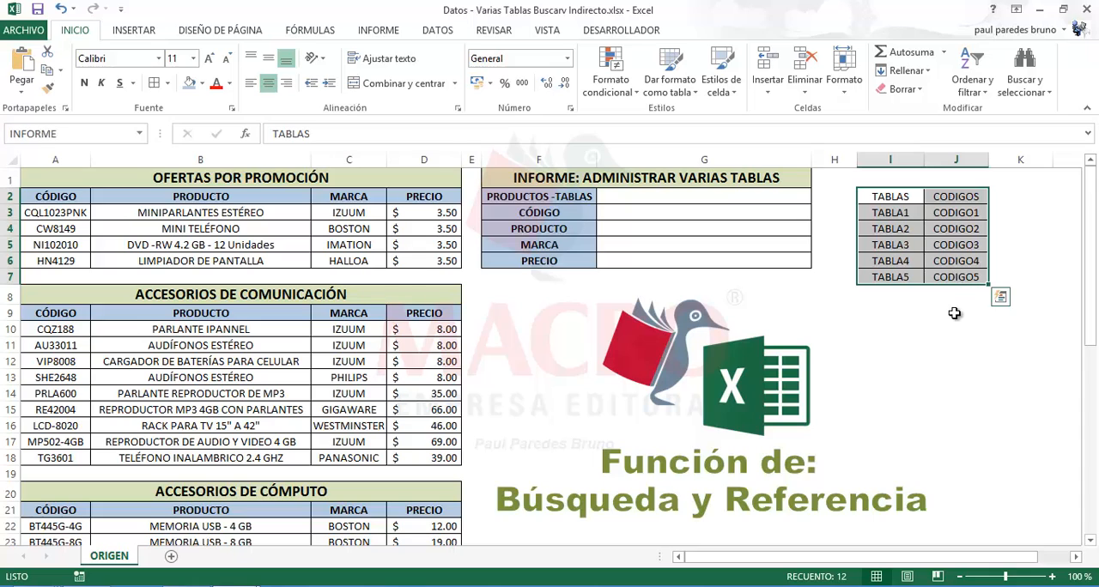
{"action": "left_click", "coordinate": [954, 318]}
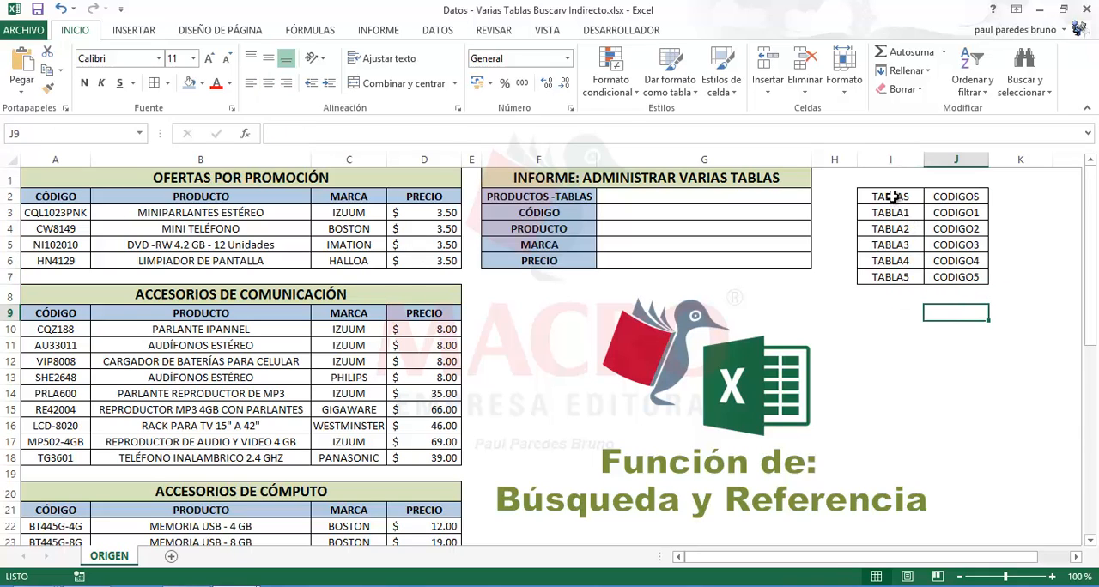
{"action": "left_click_drag", "start_coordinate": [895, 199], "coordinate": [956, 278]}
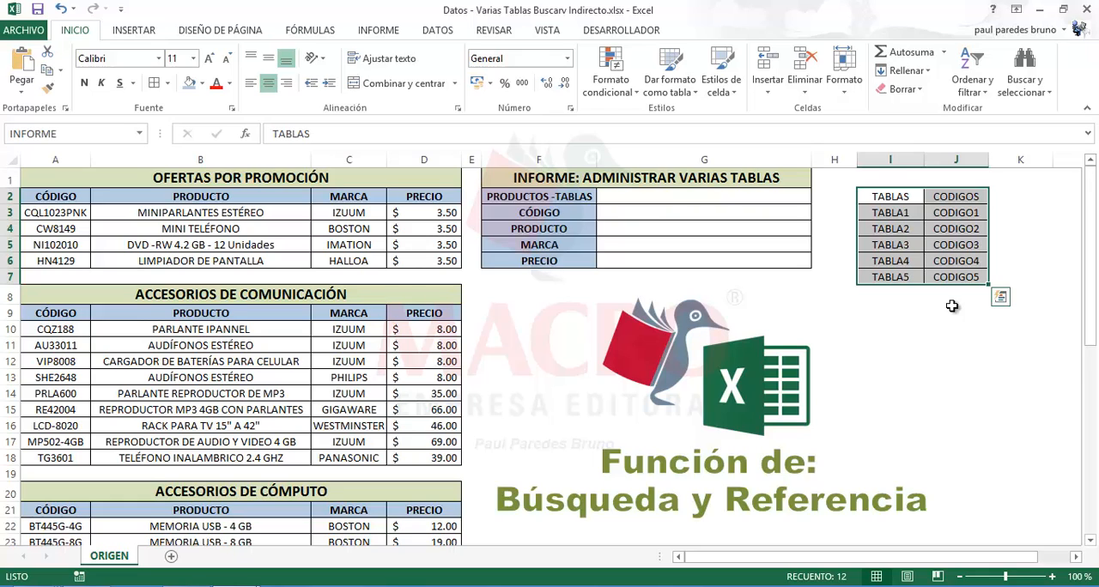
{"action": "left_click", "coordinate": [901, 326]}
{"action": "left_click", "coordinate": [890, 228]}
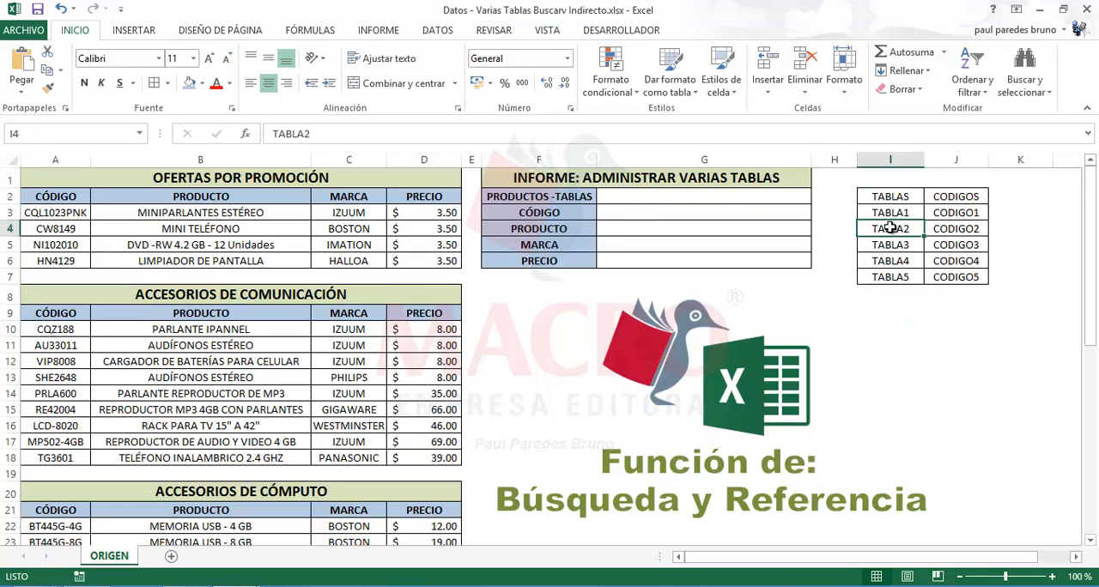
{"action": "left_click", "coordinate": [966, 230]}
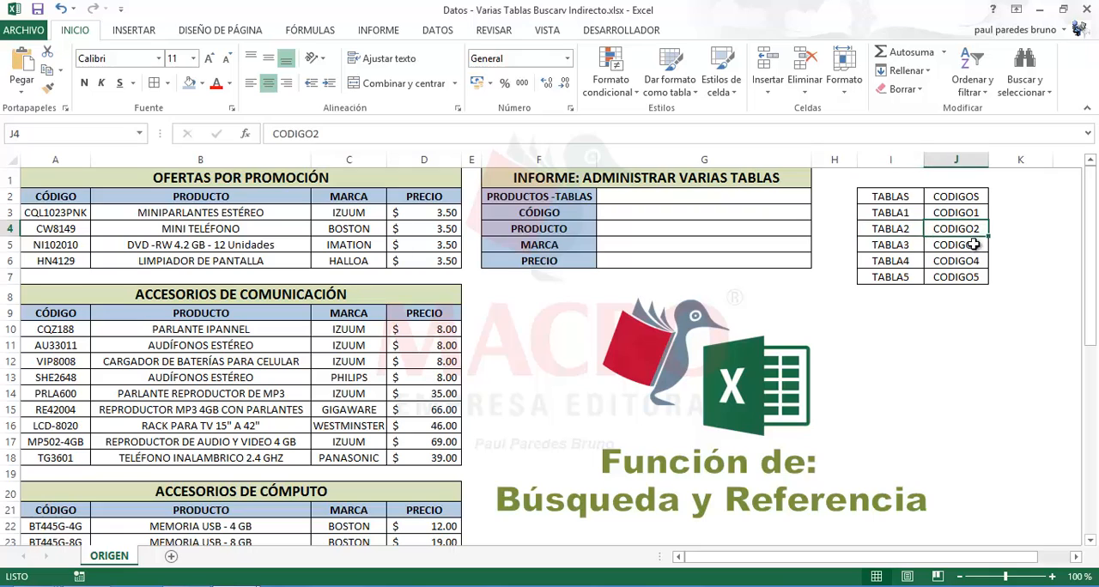
{"action": "left_click", "coordinate": [970, 261]}
{"action": "left_click", "coordinate": [952, 331]}
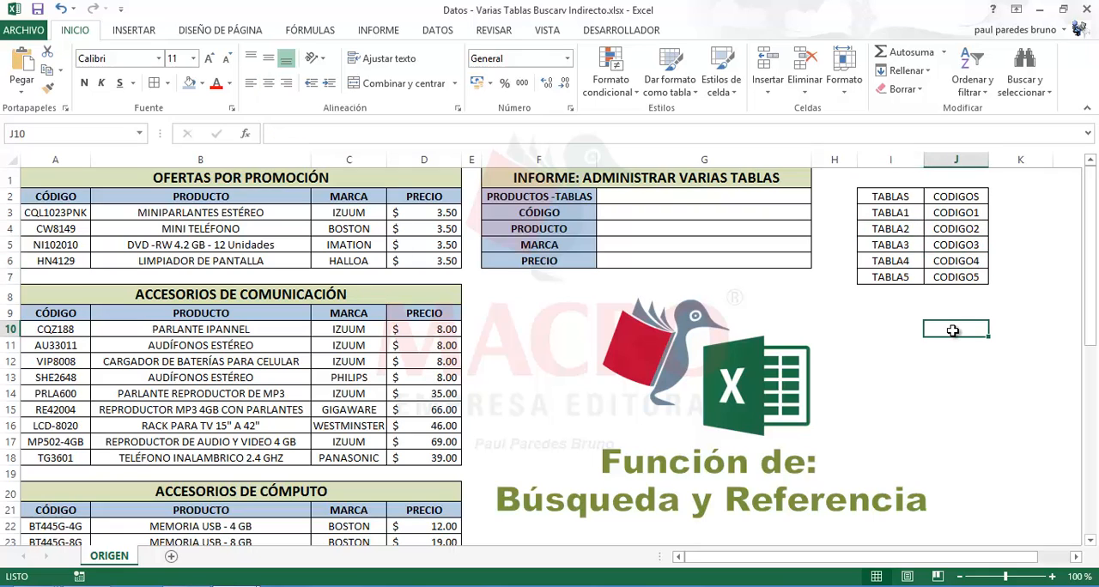
{"action": "left_click", "coordinate": [689, 198]}
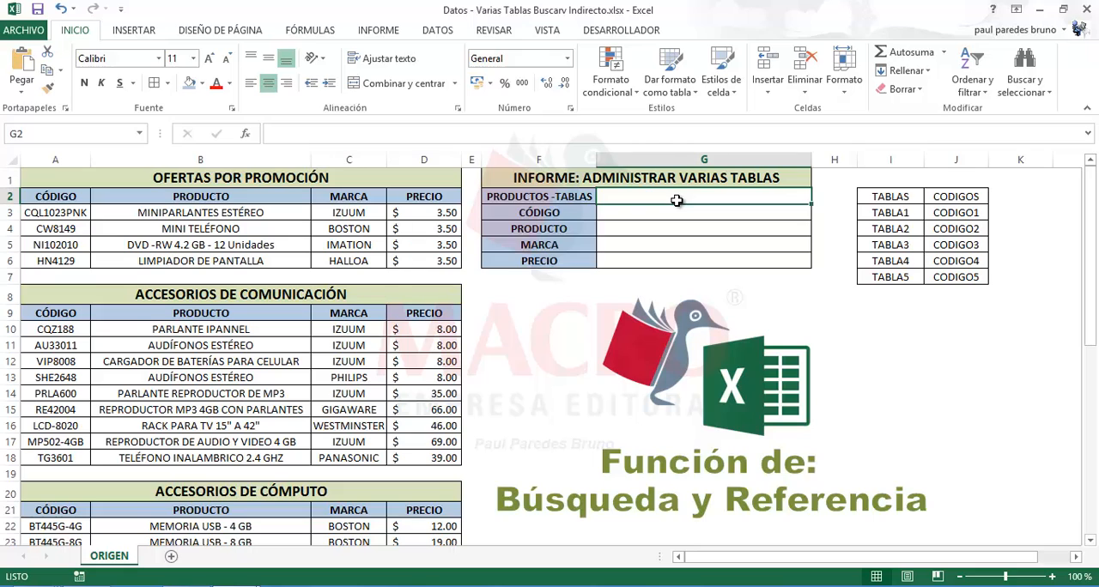
{"action": "left_click_drag", "start_coordinate": [675, 200], "coordinate": [676, 212]}
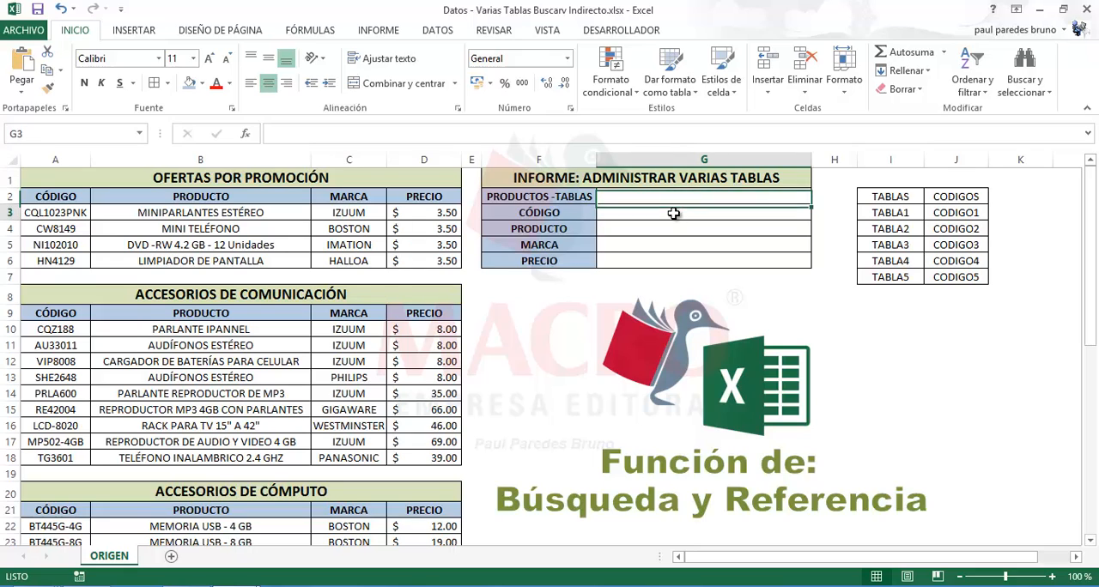
{"action": "left_click", "coordinate": [673, 212]}
{"action": "left_click", "coordinate": [677, 202]}
{"action": "left_click", "coordinate": [676, 214]}
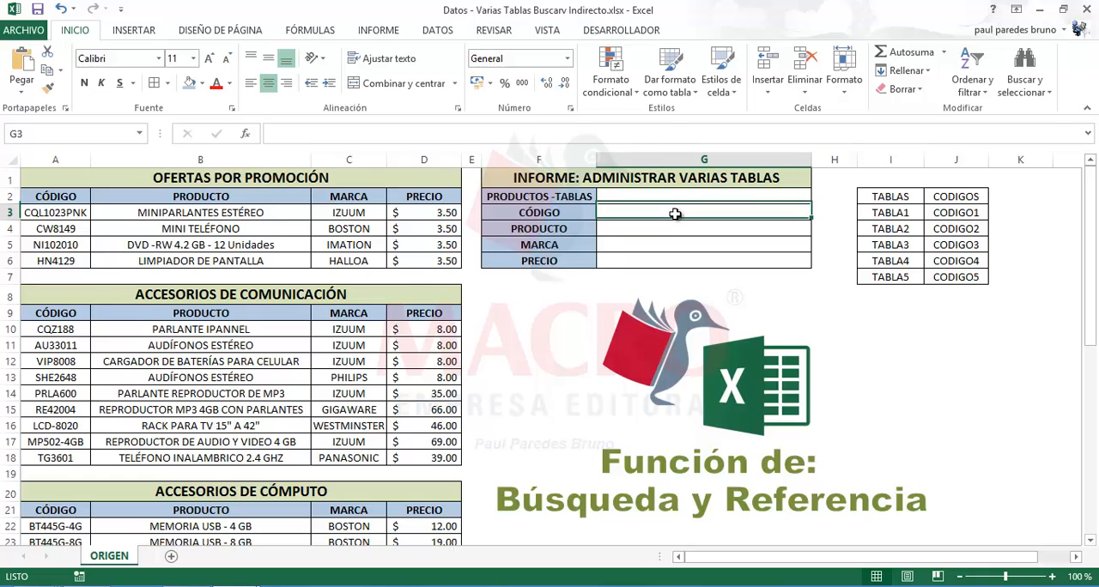
{"action": "left_click", "coordinate": [677, 199]}
{"action": "left_click", "coordinate": [676, 211]}
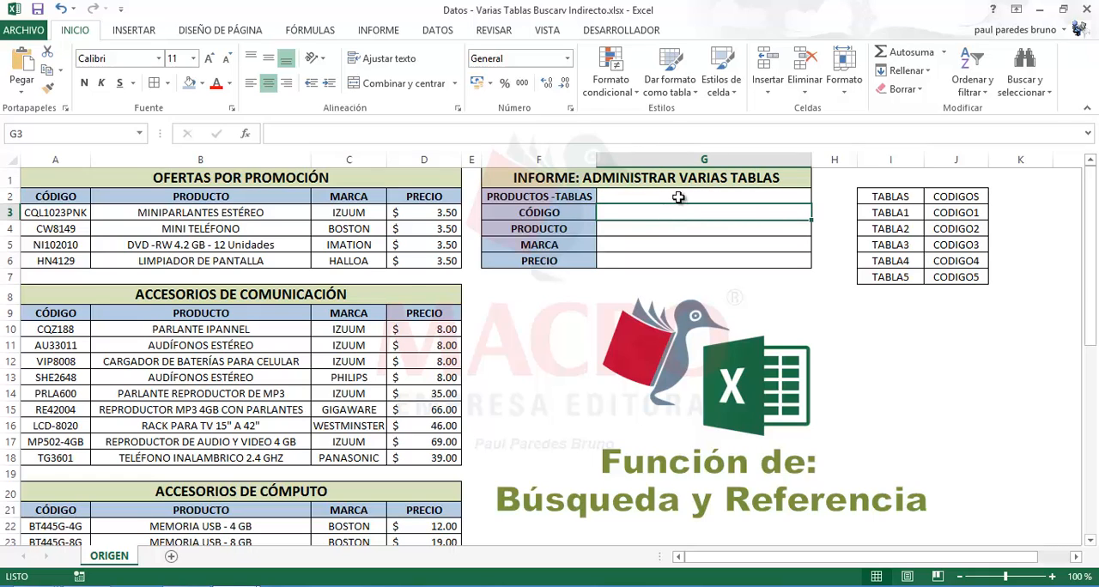
{"action": "left_click", "coordinate": [677, 199]}
{"action": "left_click", "coordinate": [677, 212]}
Open data validation for the PRODUCTOS-TABLAS cell G2 and allow only values from a list (Lista)
{"action": "left_click", "coordinate": [677, 197]}
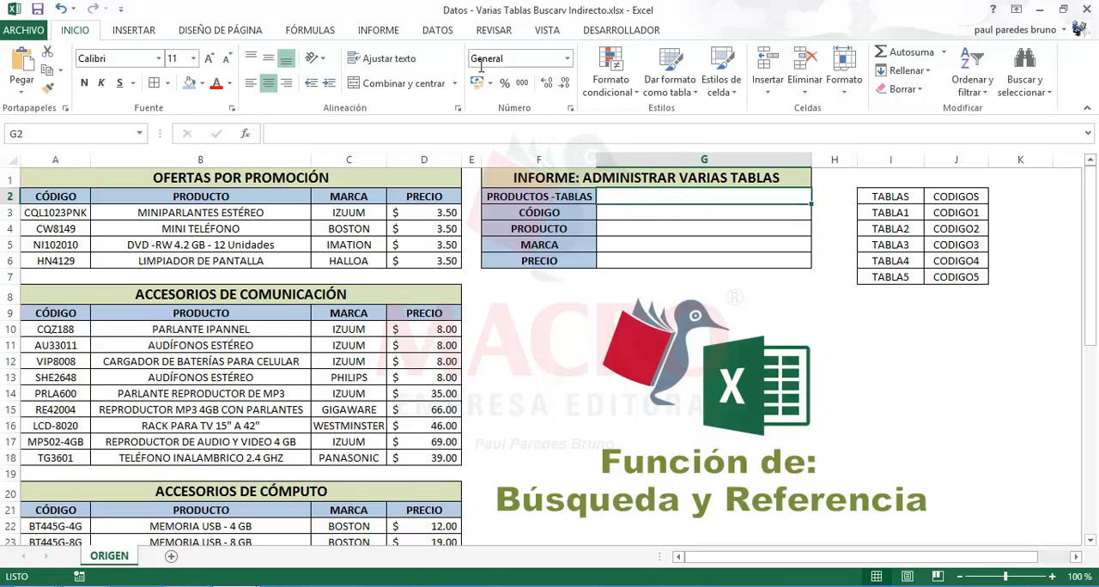
{"action": "left_click", "coordinate": [438, 31]}
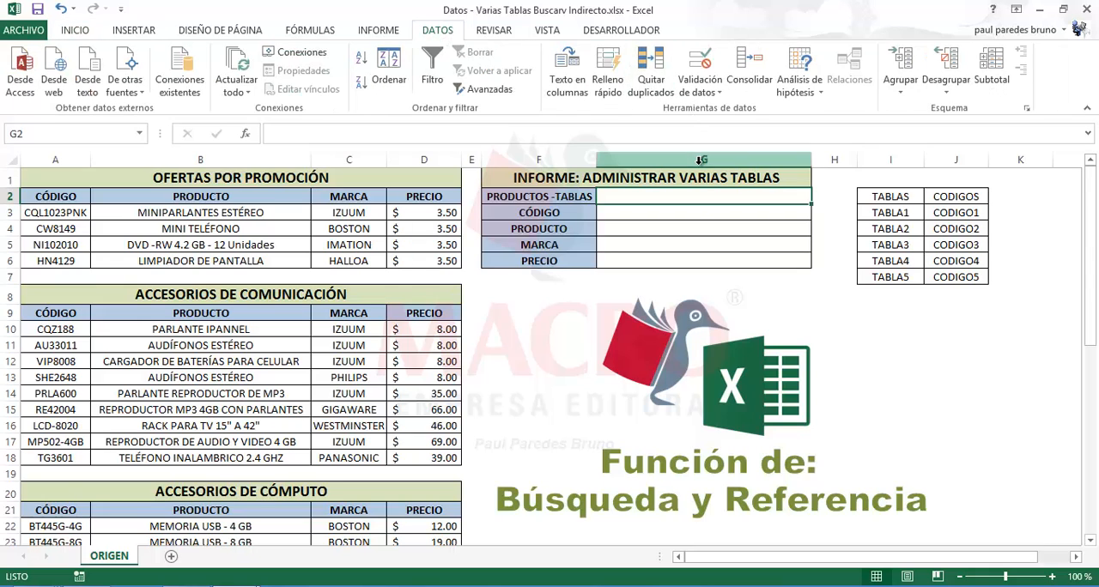
{"action": "left_click", "coordinate": [691, 212]}
{"action": "left_click", "coordinate": [685, 196]}
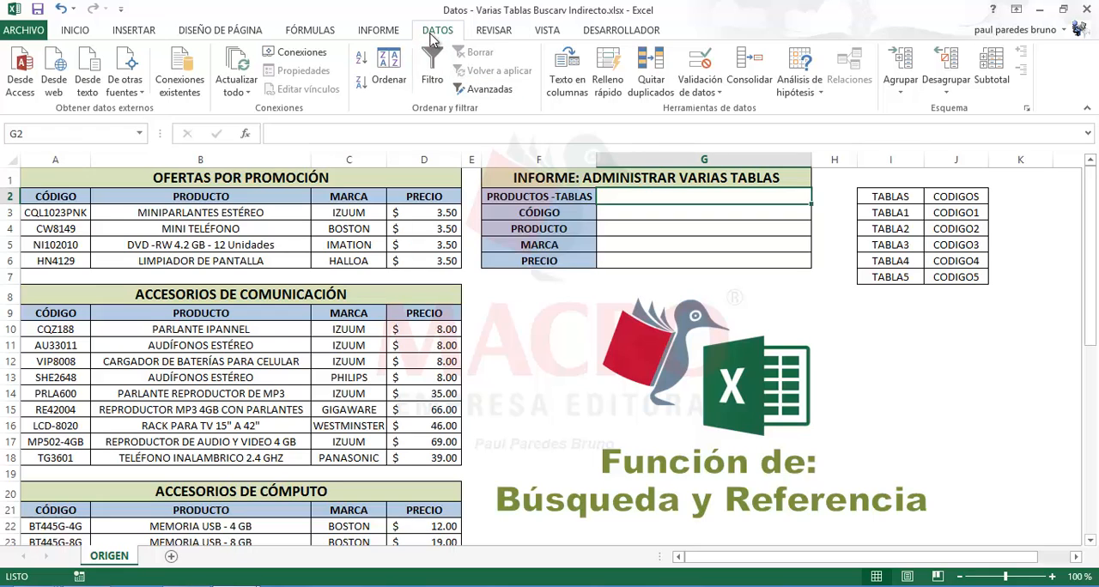
{"action": "left_click", "coordinate": [717, 94]}
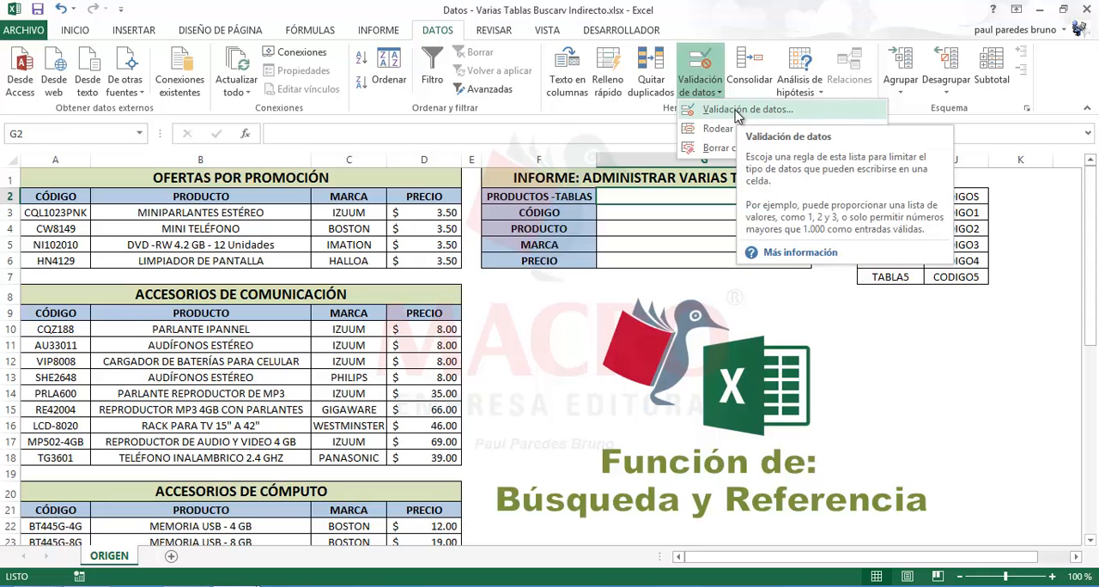
{"action": "left_click", "coordinate": [743, 112]}
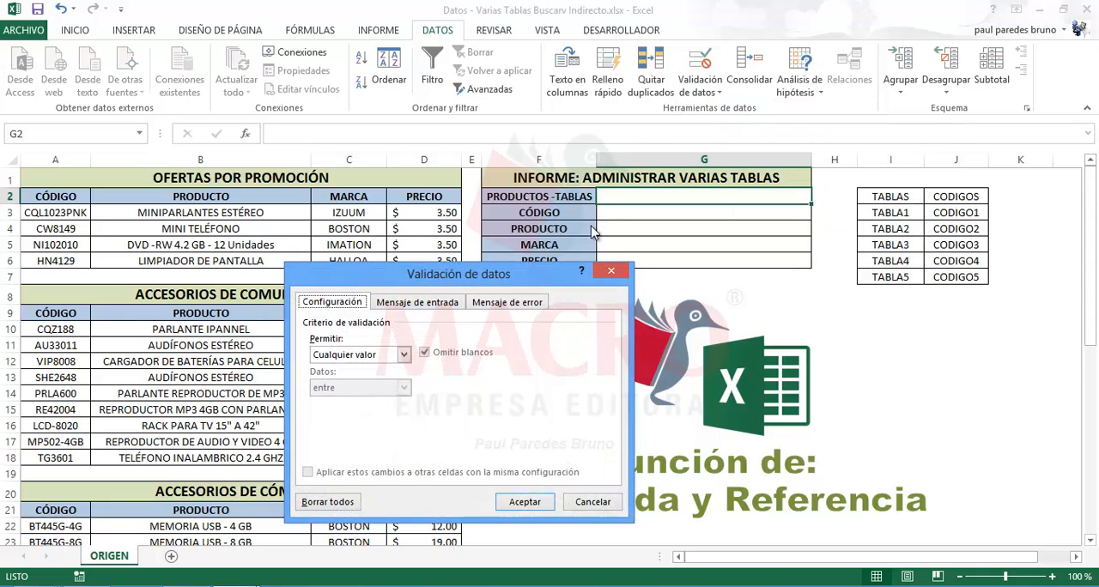
{"action": "left_click_drag", "start_coordinate": [536, 277], "coordinate": [454, 155]}
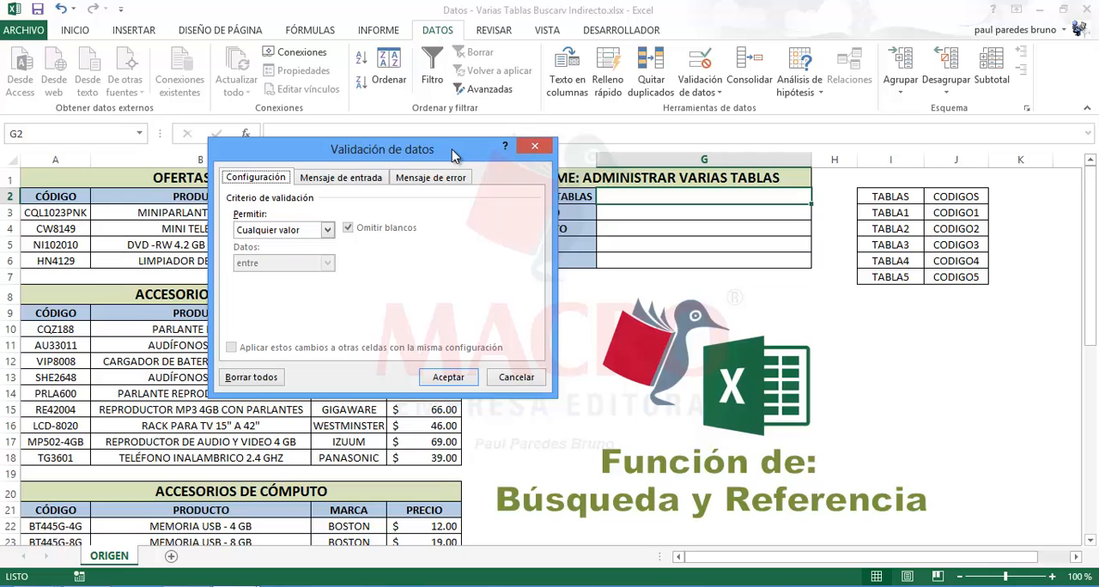
{"action": "left_click", "coordinate": [327, 230]}
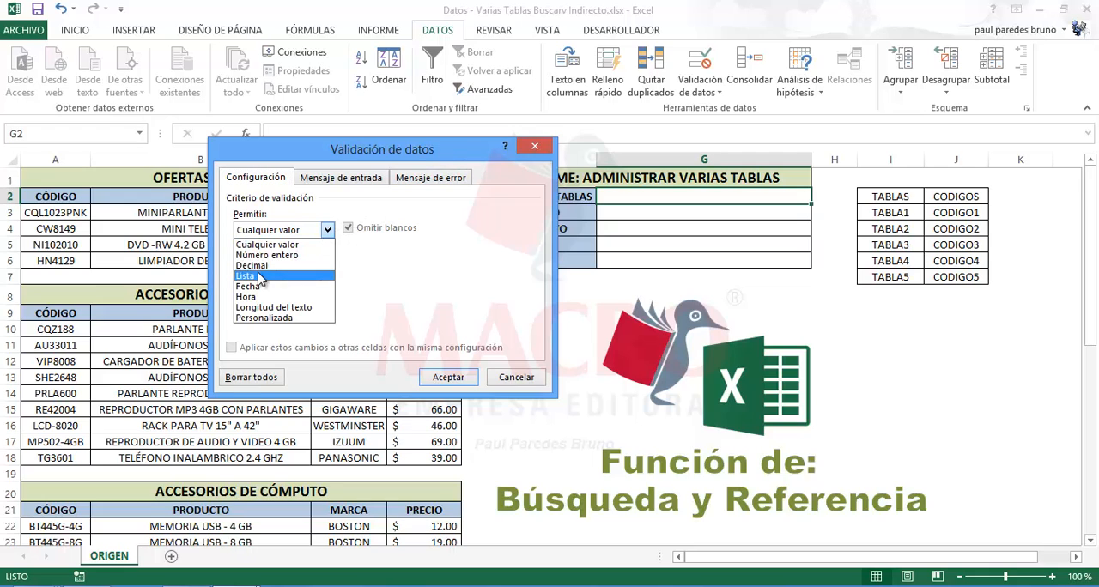
{"action": "left_click", "coordinate": [258, 278]}
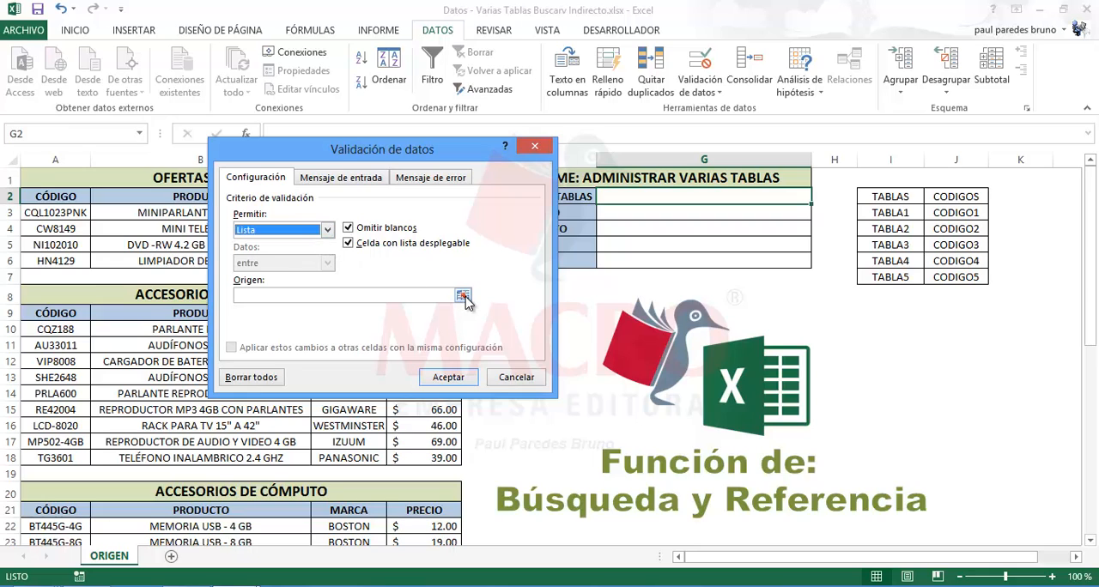
Set the validation list's source to the table names in I3:I7 and apply the rule
{"action": "left_click", "coordinate": [276, 297]}
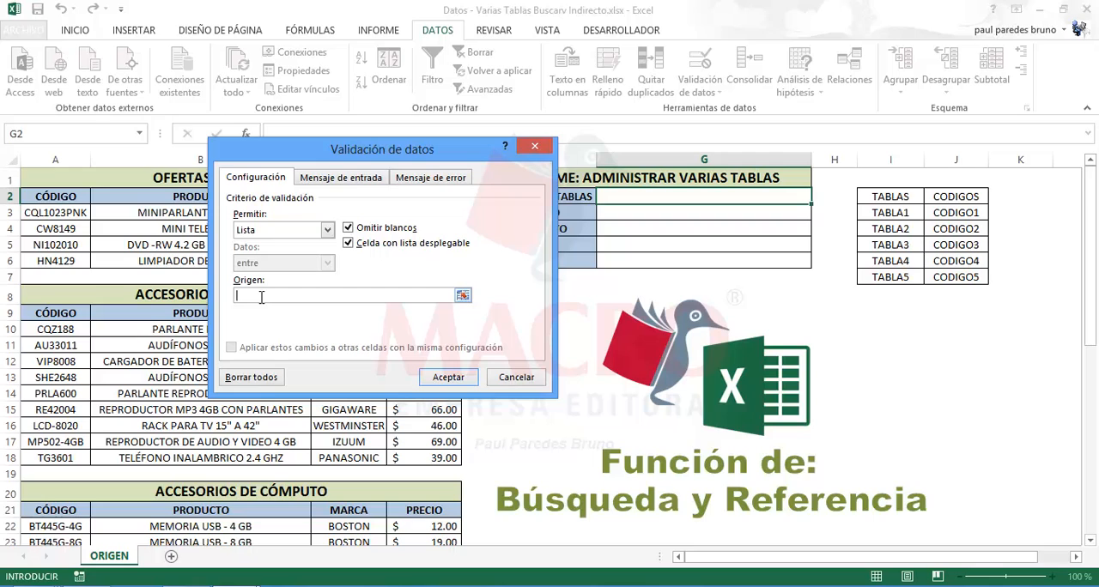
{"action": "left_click", "coordinate": [462, 296]}
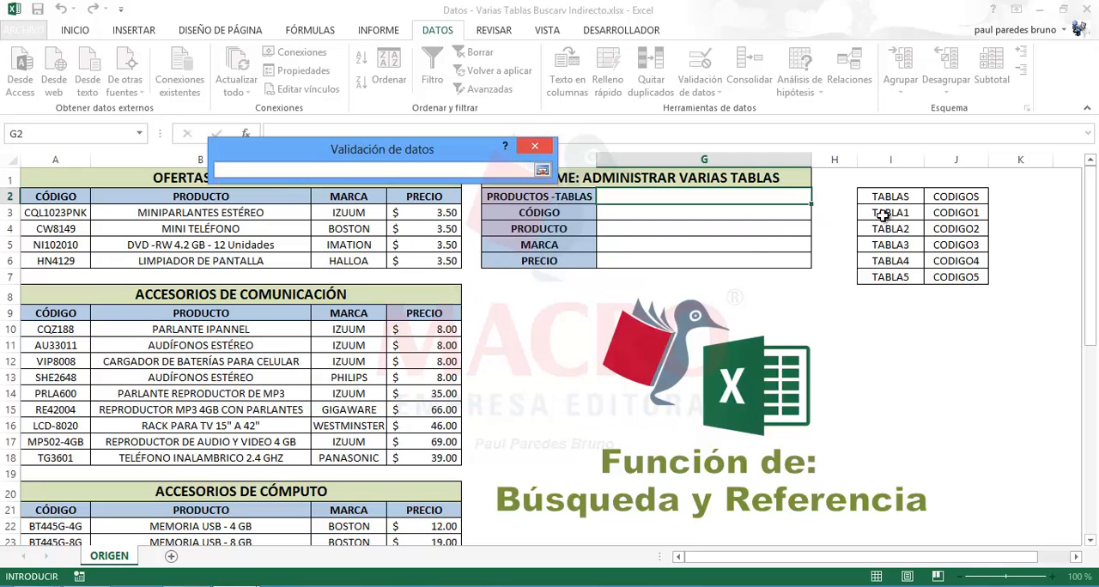
{"action": "left_click_drag", "start_coordinate": [883, 215], "coordinate": [886, 277]}
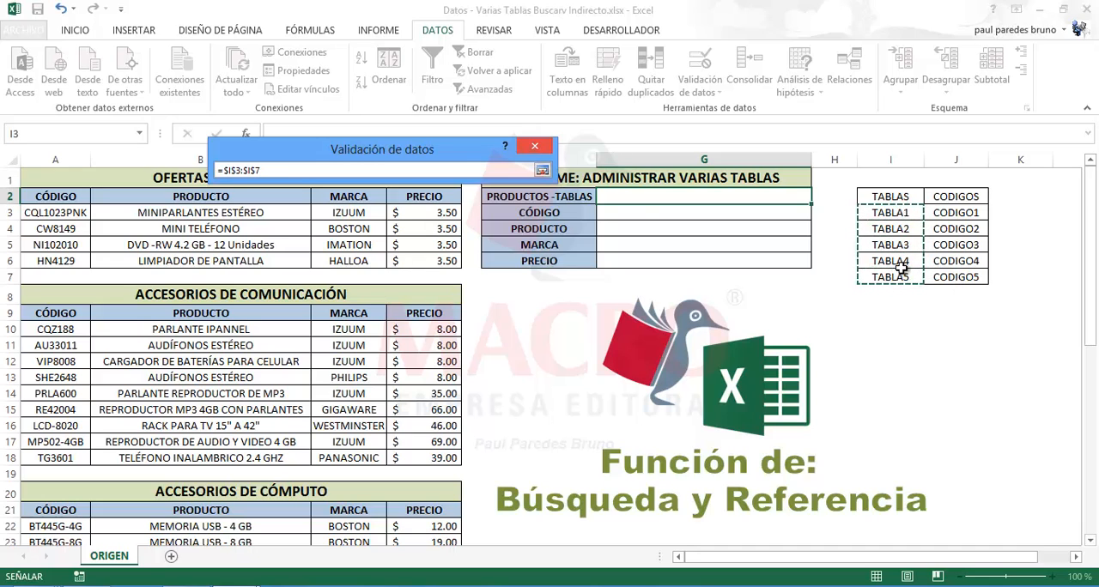
{"action": "left_click", "coordinate": [542, 170]}
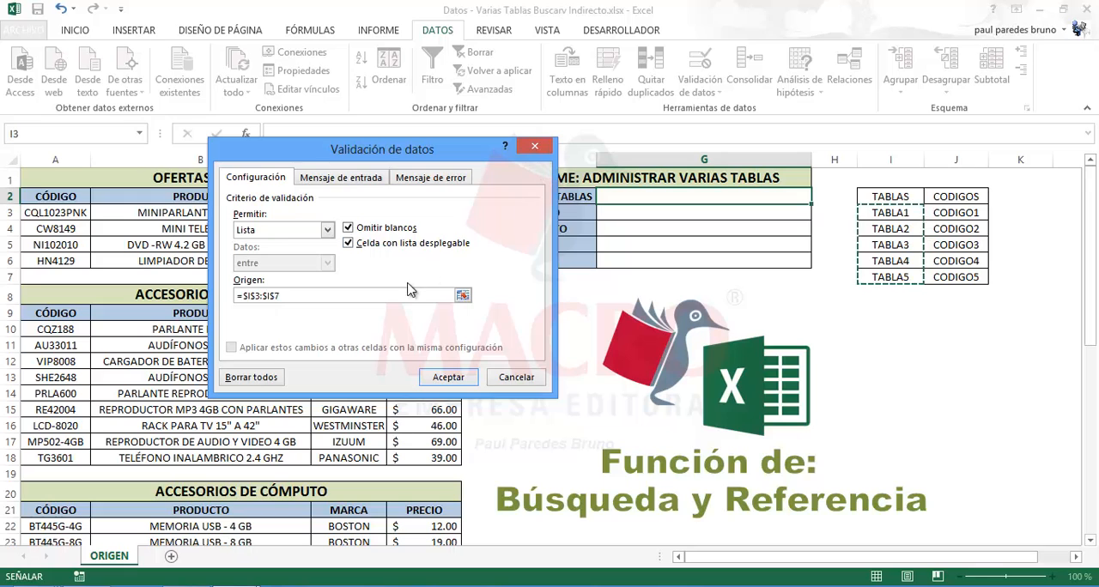
{"action": "left_click", "coordinate": [459, 378]}
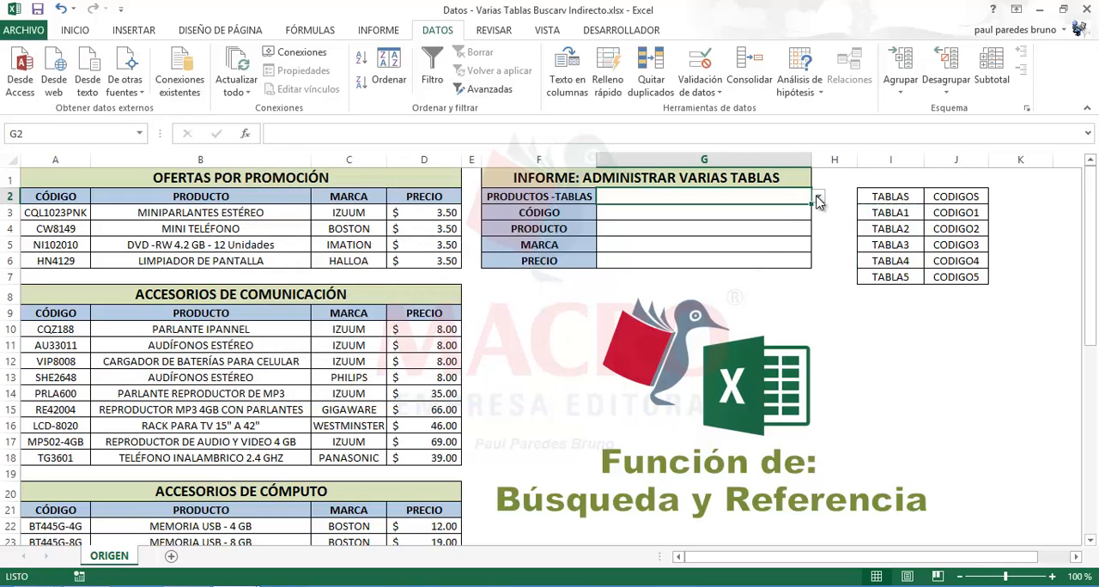
Test the drop-down list in G2 by choosing TABLA2 and then TABLA5
{"action": "left_click", "coordinate": [817, 197]}
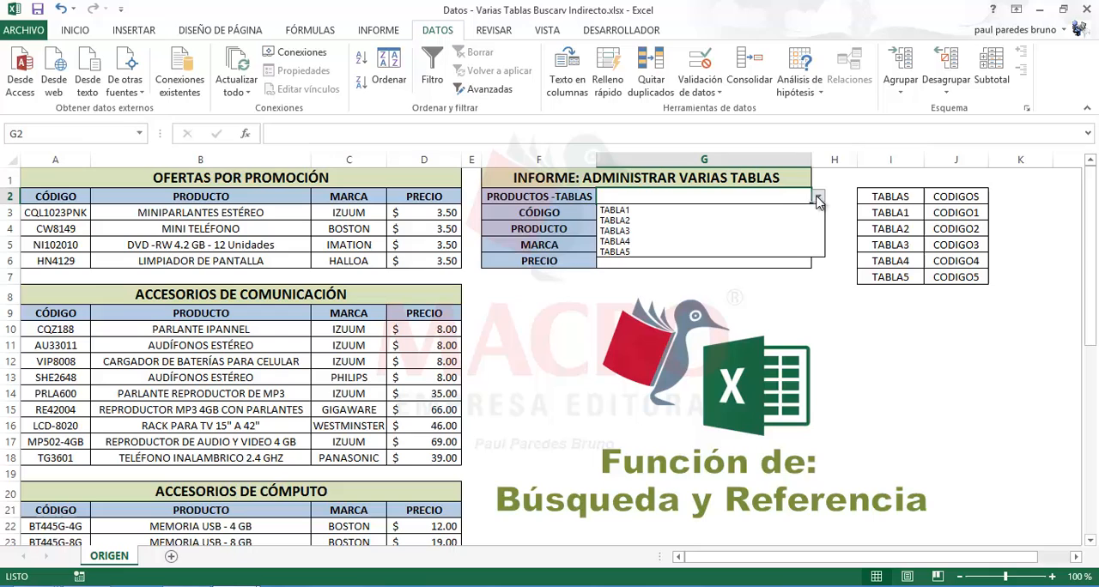
{"action": "left_click", "coordinate": [638, 221]}
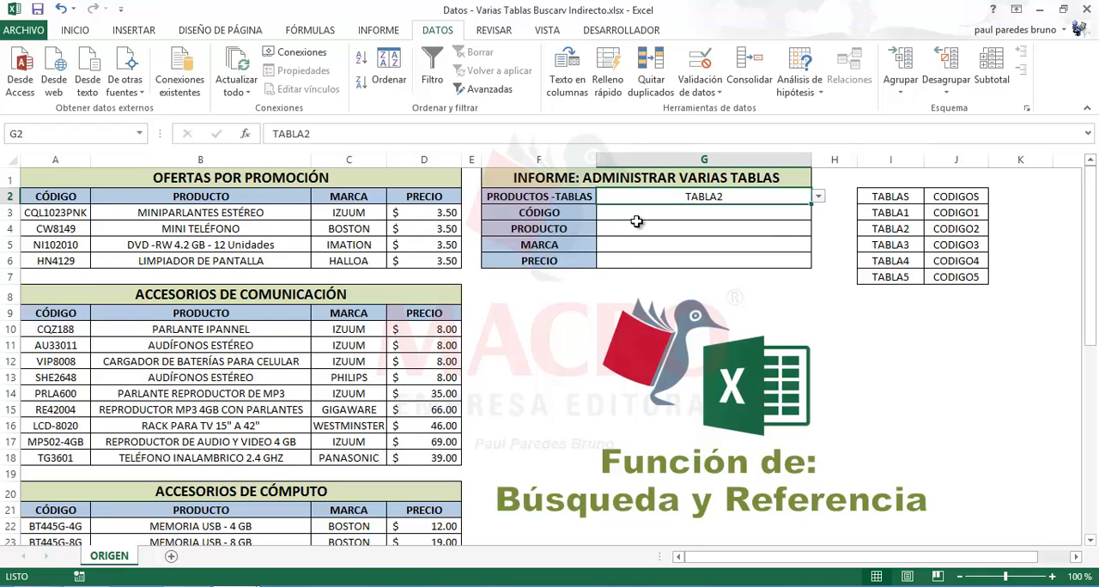
{"action": "left_click", "coordinate": [817, 197]}
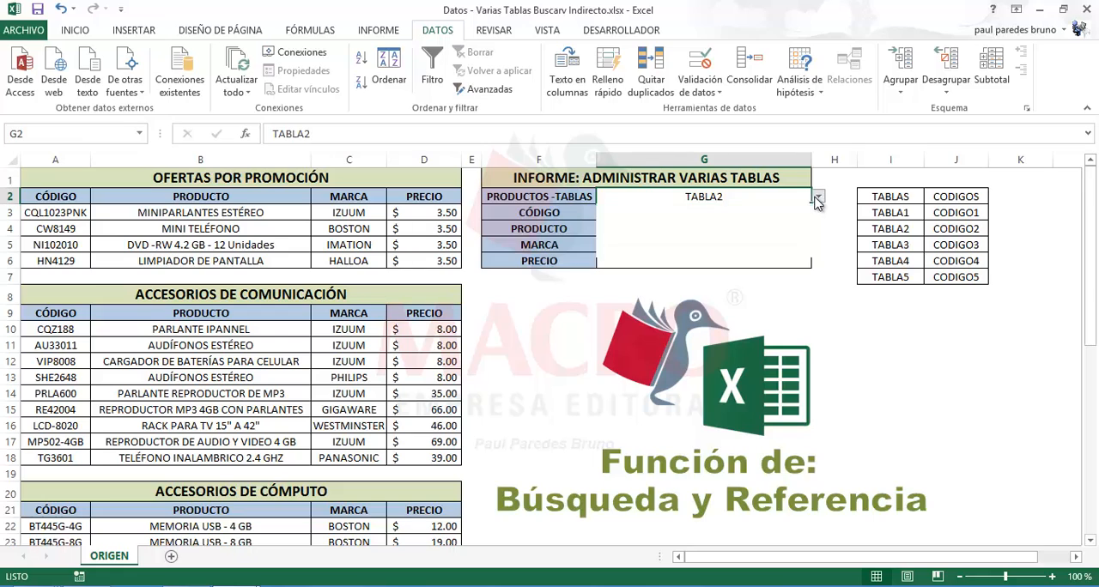
{"action": "left_click", "coordinate": [618, 250]}
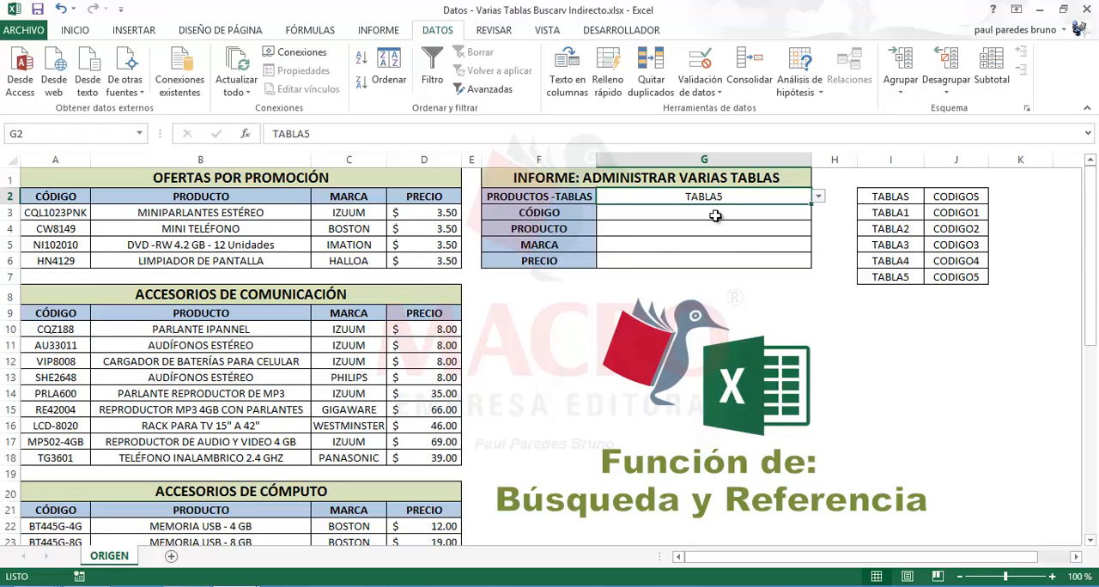
Select the communication accessories table A9:D18 to check its range name
{"action": "left_click", "coordinate": [714, 213]}
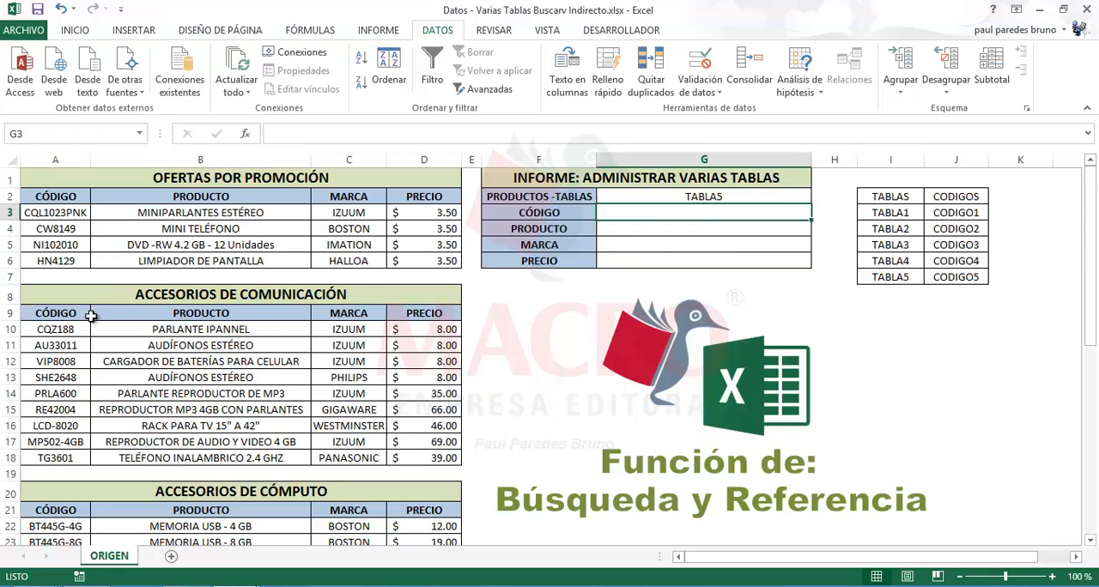
{"action": "left_click_drag", "start_coordinate": [58, 316], "coordinate": [422, 457]}
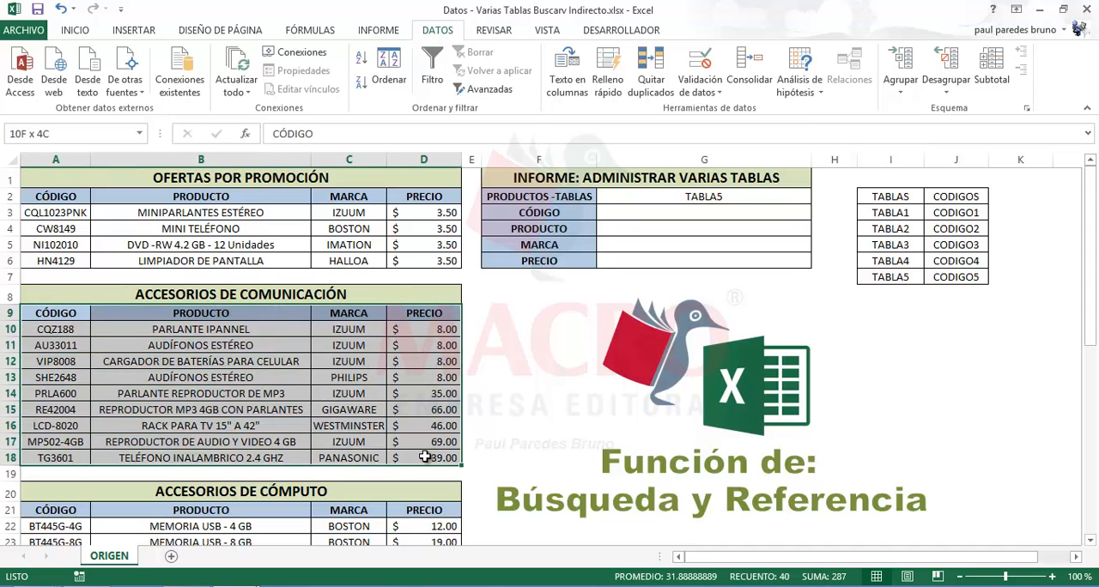
{"action": "left_click_drag", "start_coordinate": [425, 457], "coordinate": [425, 456]}
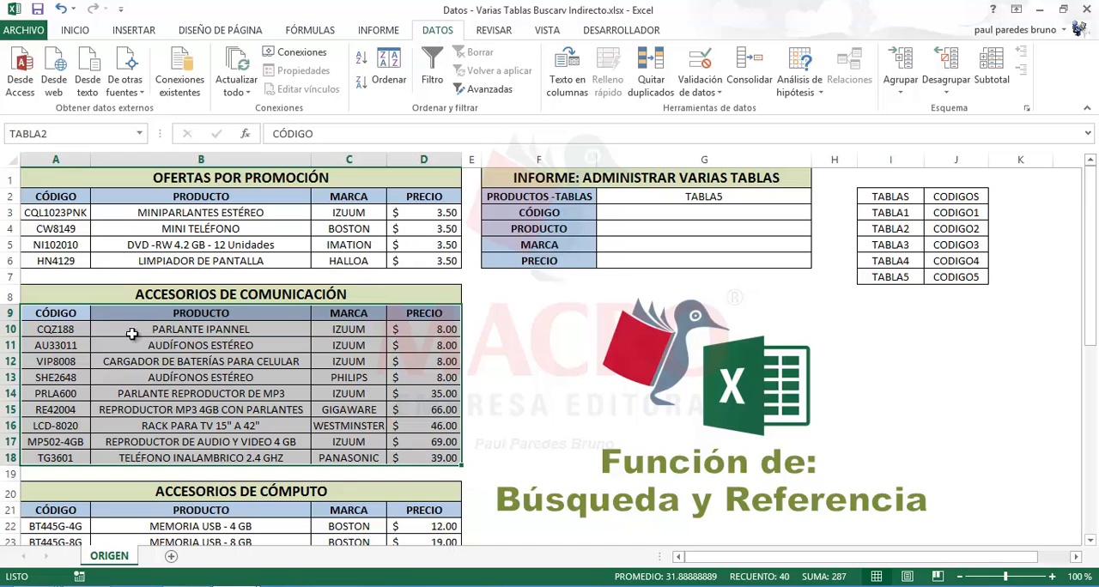
{"action": "left_click", "coordinate": [530, 409]}
Choose TABLA3 from the drop-down list in cell G2
{"action": "left_click", "coordinate": [771, 202]}
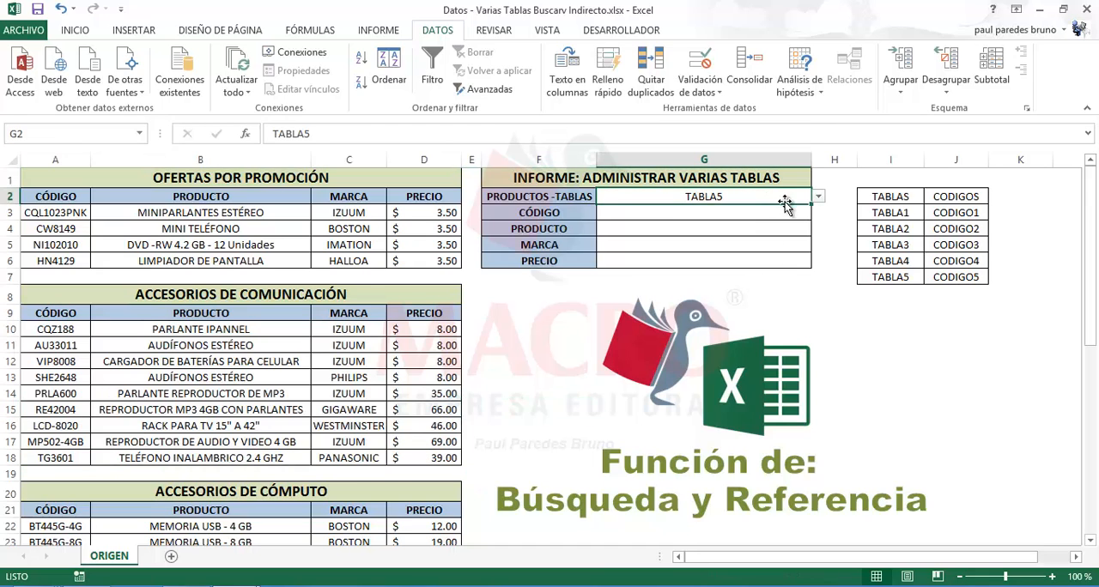
{"action": "left_click", "coordinate": [817, 196]}
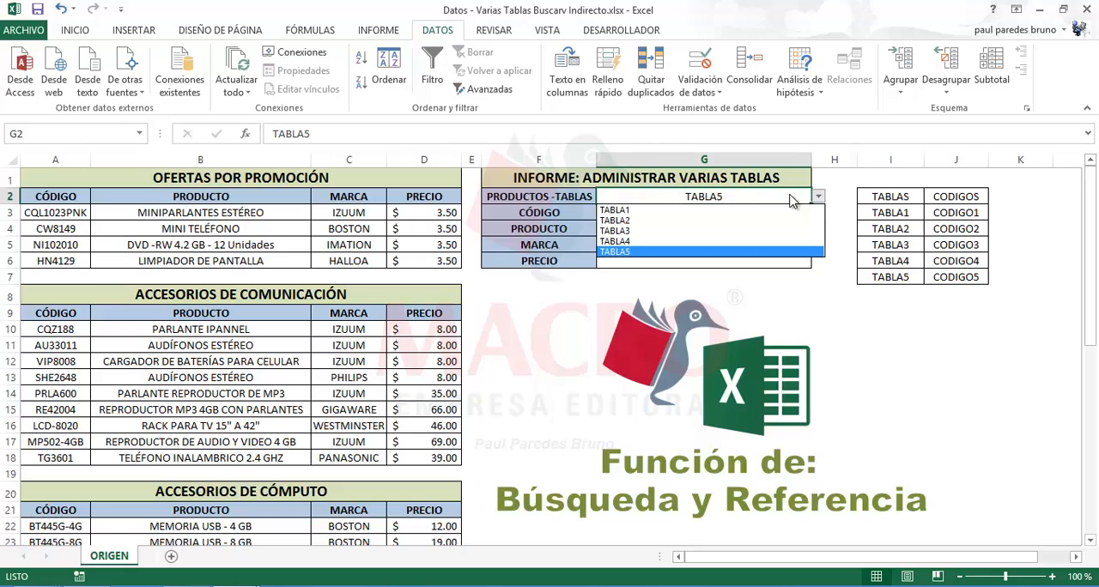
{"action": "left_click", "coordinate": [640, 230]}
{"action": "left_click", "coordinate": [748, 214]}
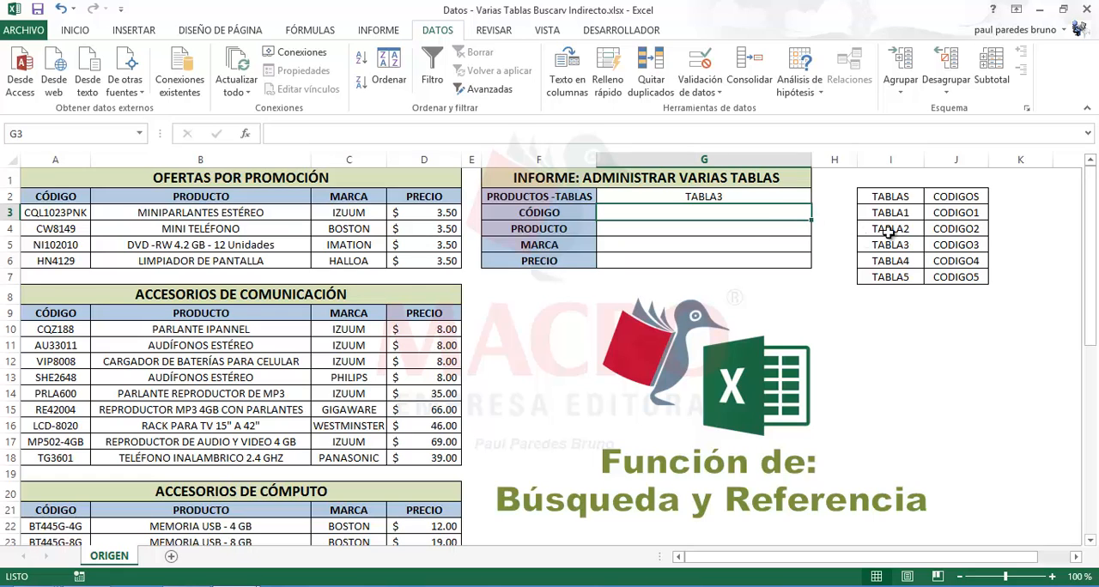
Compare the CODIGO1 entry in J3 with the range name of the promotion codes in A3:A6
{"action": "left_click", "coordinate": [942, 219]}
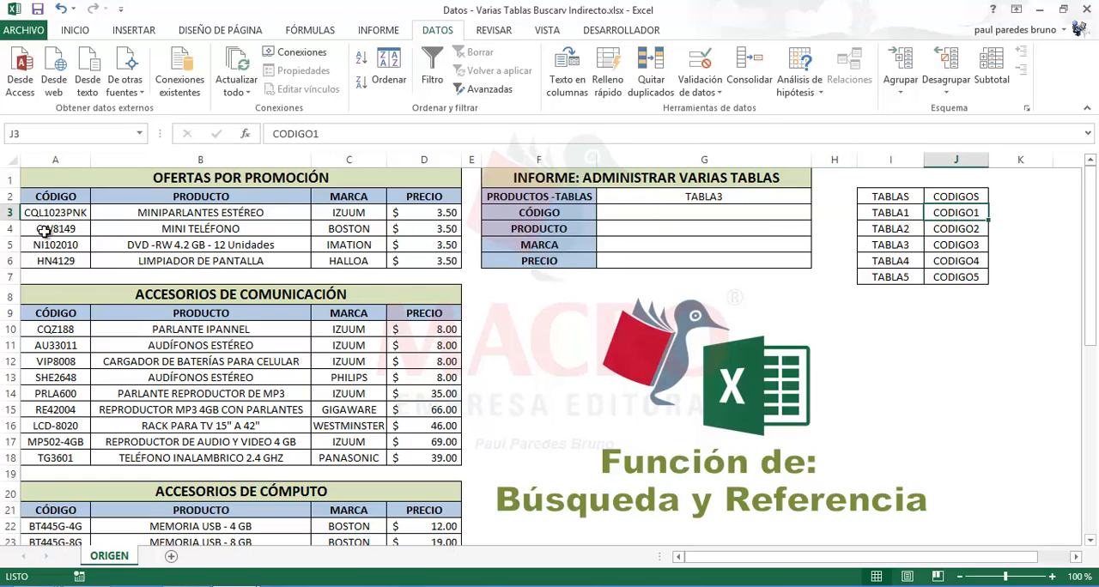
{"action": "left_click_drag", "start_coordinate": [47, 214], "coordinate": [50, 254]}
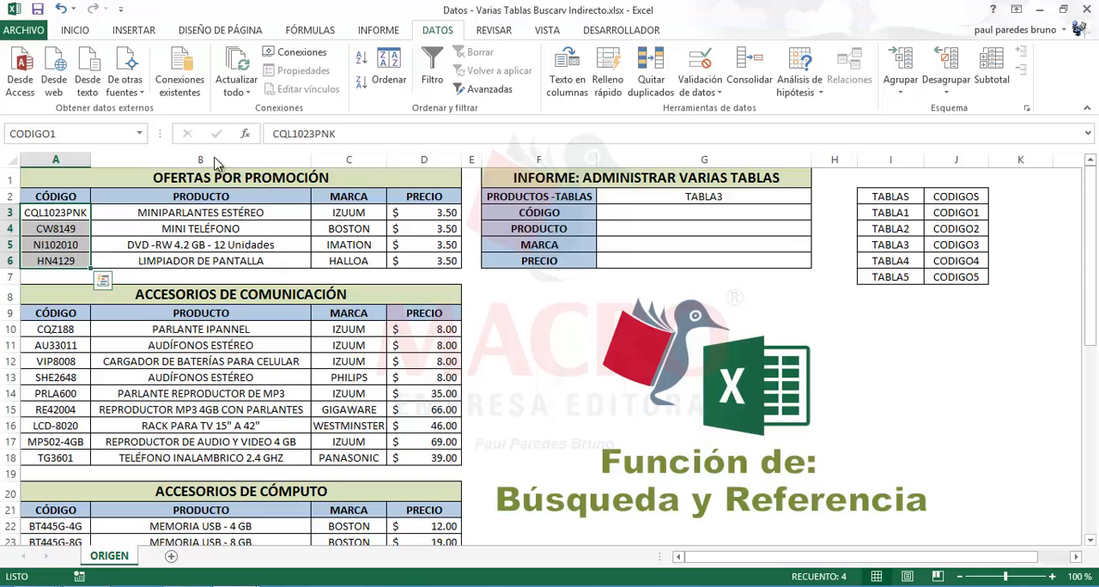
{"action": "left_click", "coordinate": [674, 218]}
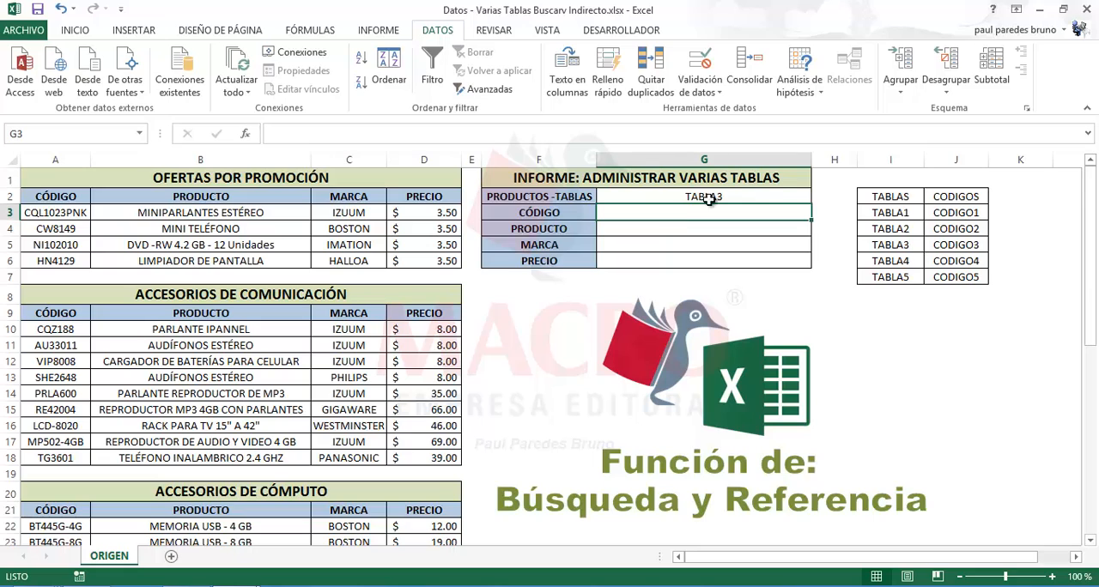
Compare the CODIGO2 entry in J4 with the codes in A10:A18 by going to the name CODIGO2
{"action": "left_click", "coordinate": [956, 230]}
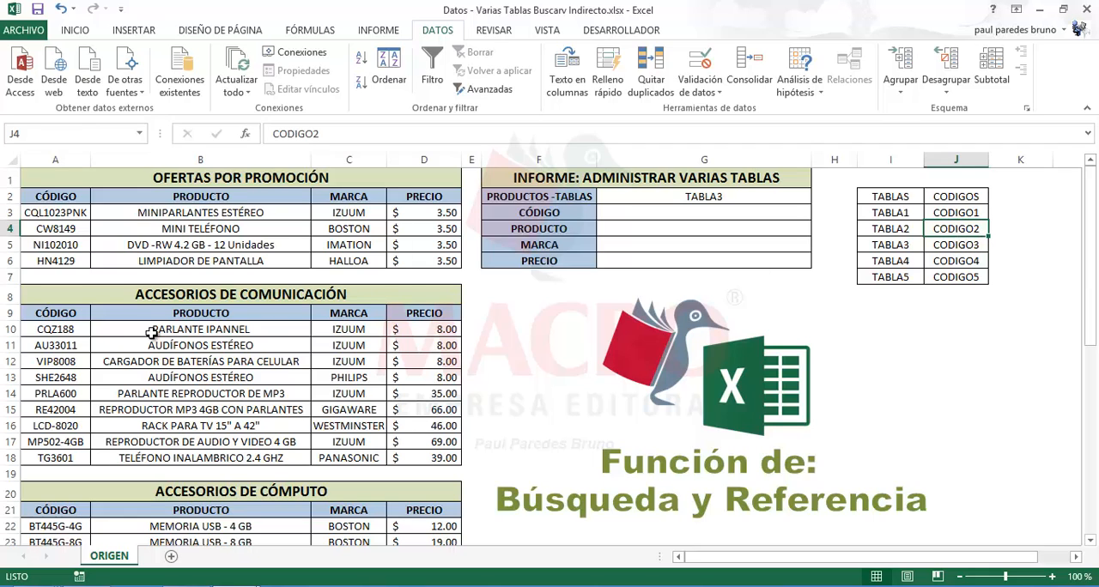
{"action": "left_click_drag", "start_coordinate": [71, 334], "coordinate": [54, 460]}
{"action": "left_click", "coordinate": [901, 341]}
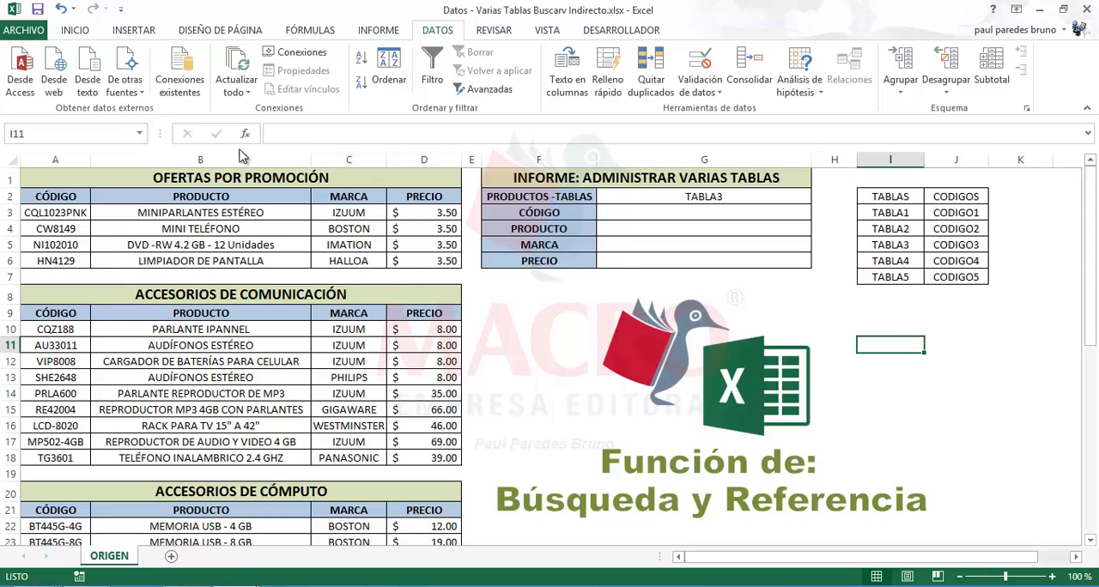
{"action": "left_click", "coordinate": [139, 133]}
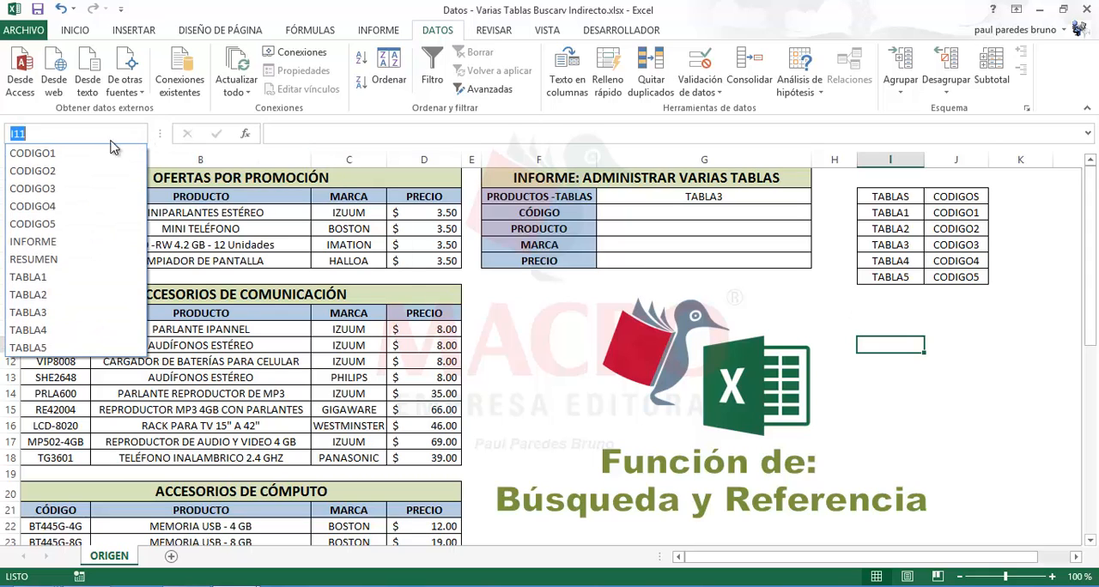
{"action": "left_click", "coordinate": [56, 171]}
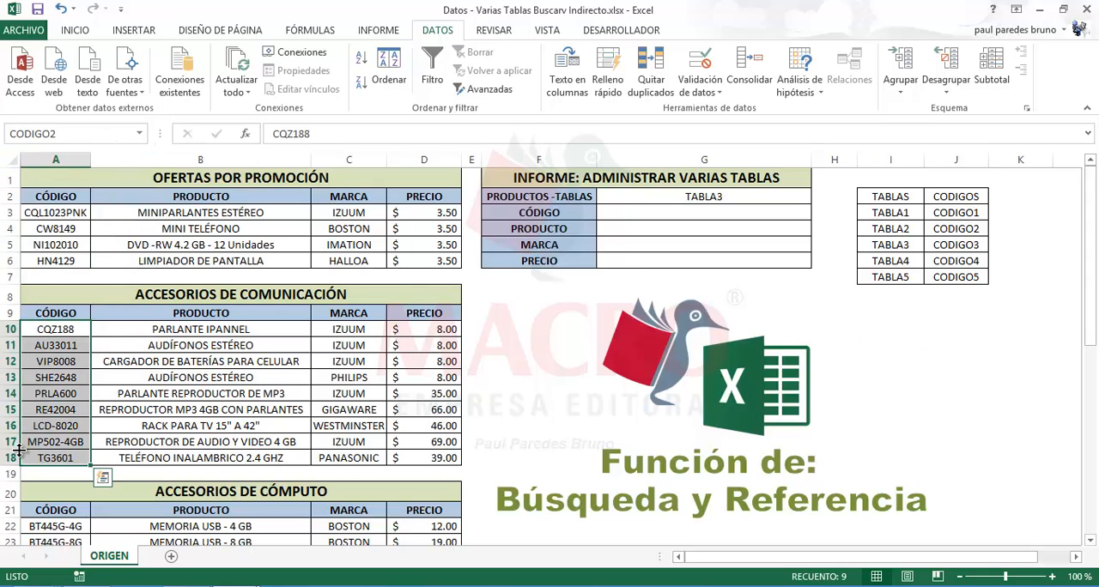
{"action": "left_click", "coordinate": [929, 315]}
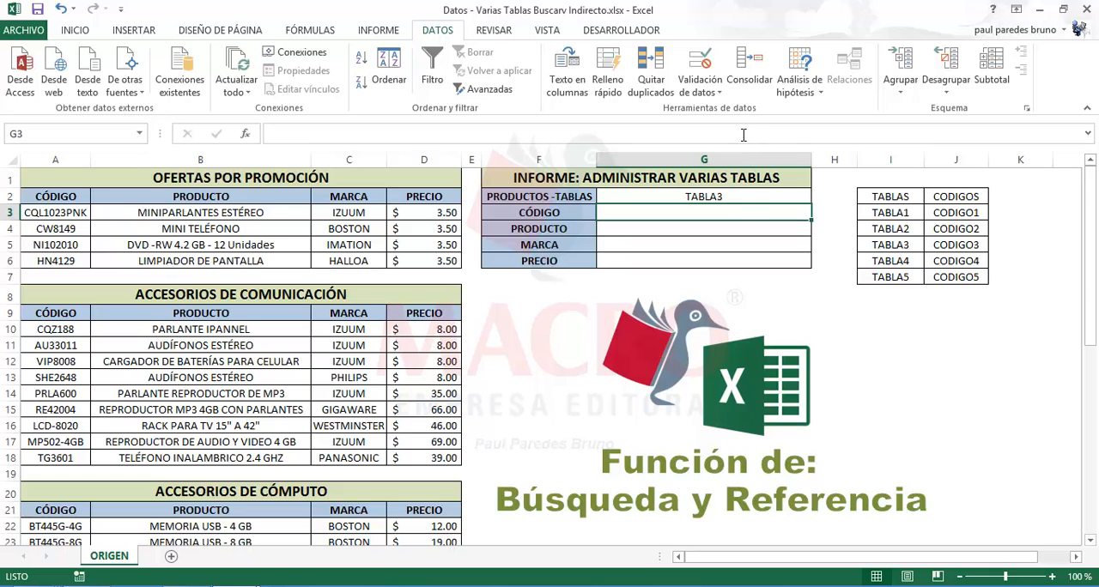
Set the data validation of the code cell G3 to allow a Lista
{"action": "left_click", "coordinate": [709, 92]}
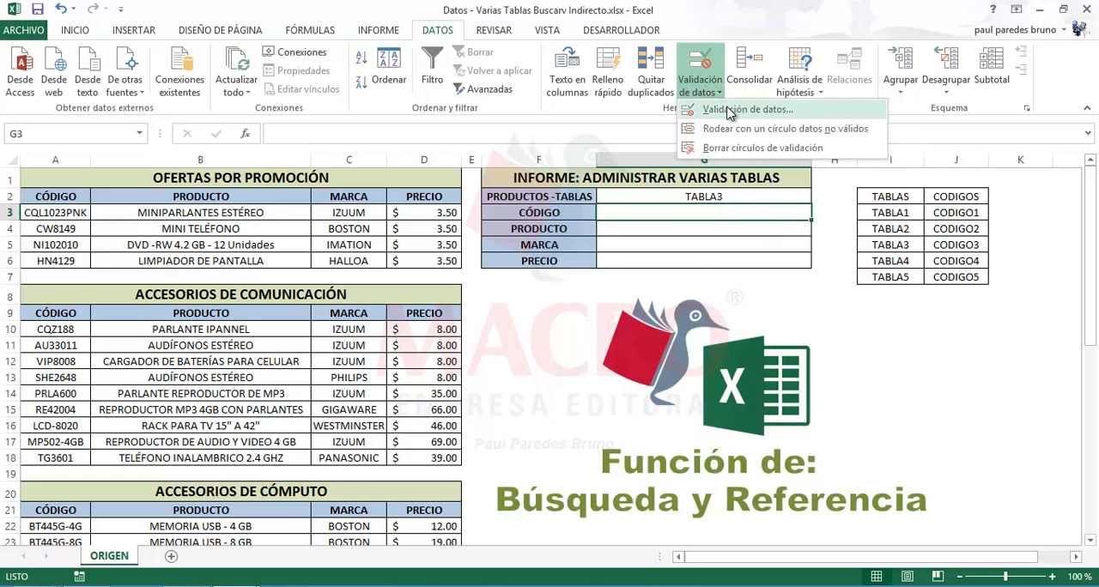
{"action": "left_click", "coordinate": [727, 110]}
{"action": "left_click", "coordinate": [324, 230]}
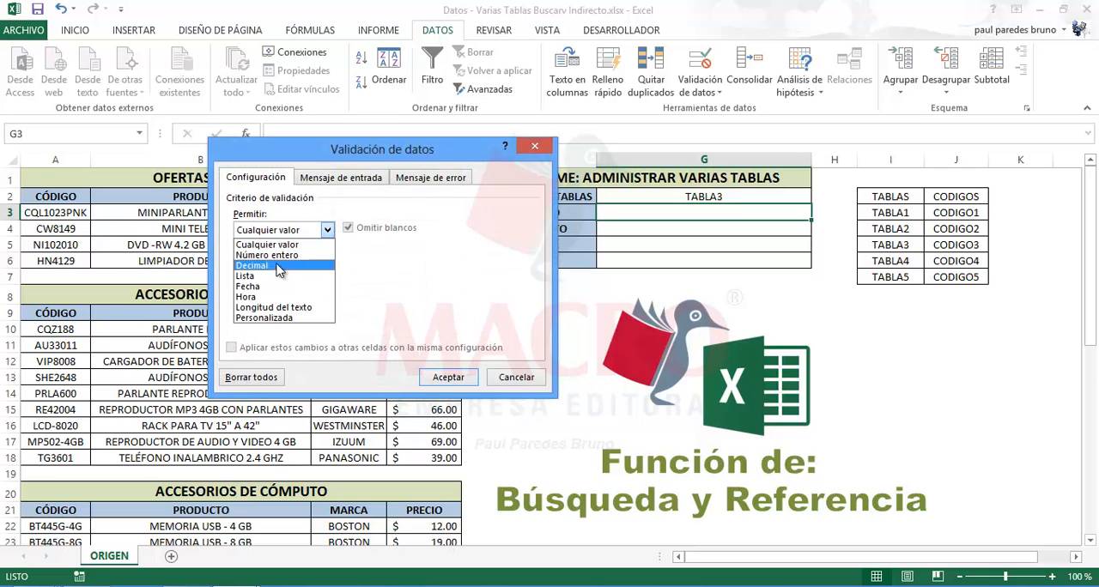
{"action": "left_click", "coordinate": [257, 276]}
Enter =INDIRECTO(BUSCARV($G$2,INFORME,2,FALSO)) as the source of G3's validation list and apply it
{"action": "left_click", "coordinate": [255, 297]}
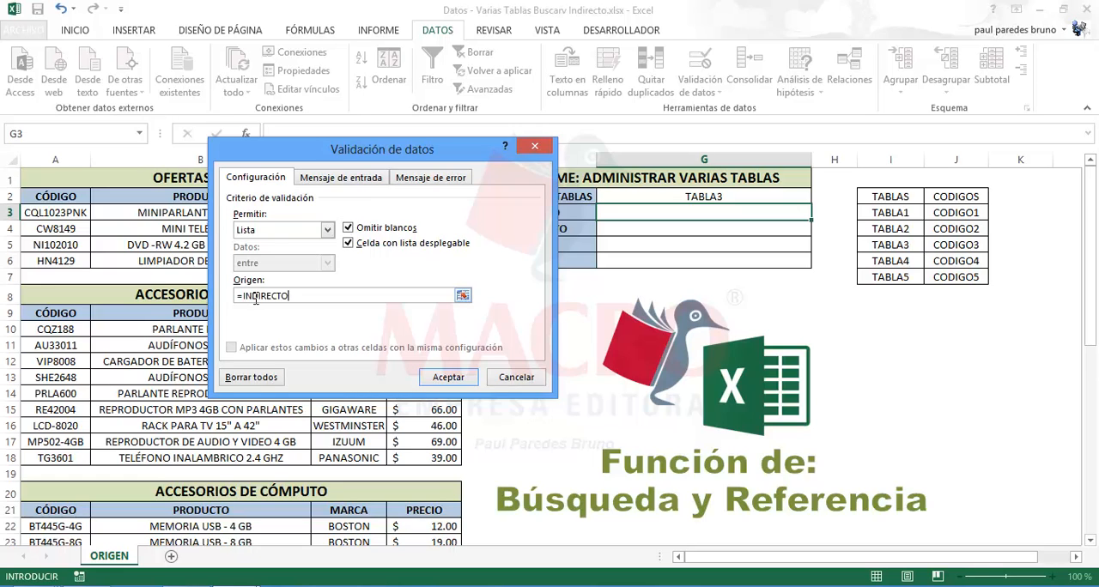
{"action": "type", "text": "INDIRECTO(BUSCARV("}
{"action": "left_click_drag", "start_coordinate": [304, 152], "coordinate": [249, 162]}
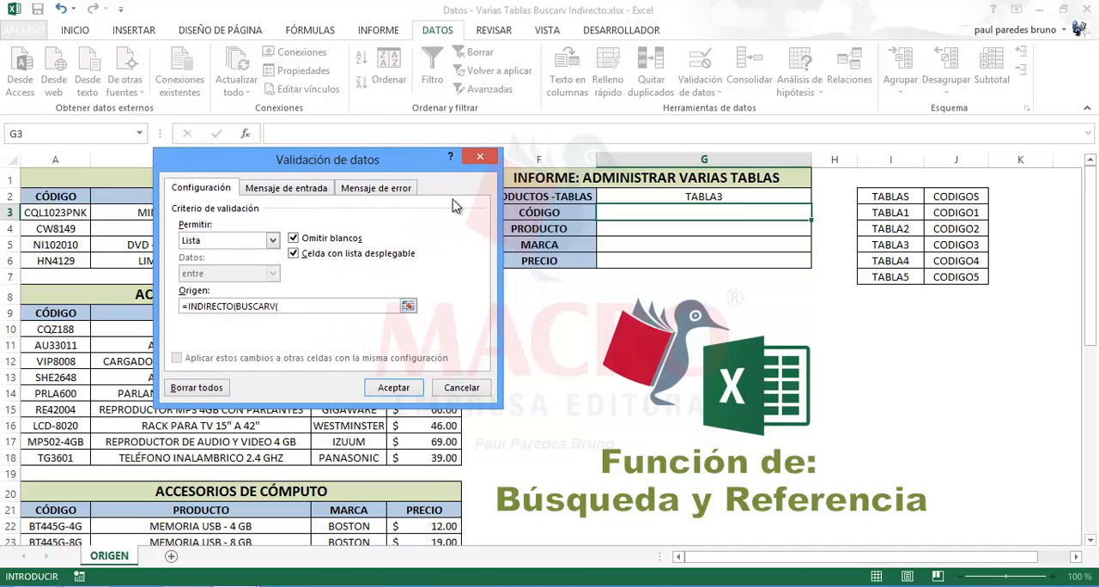
{"action": "left_click", "coordinate": [635, 198]}
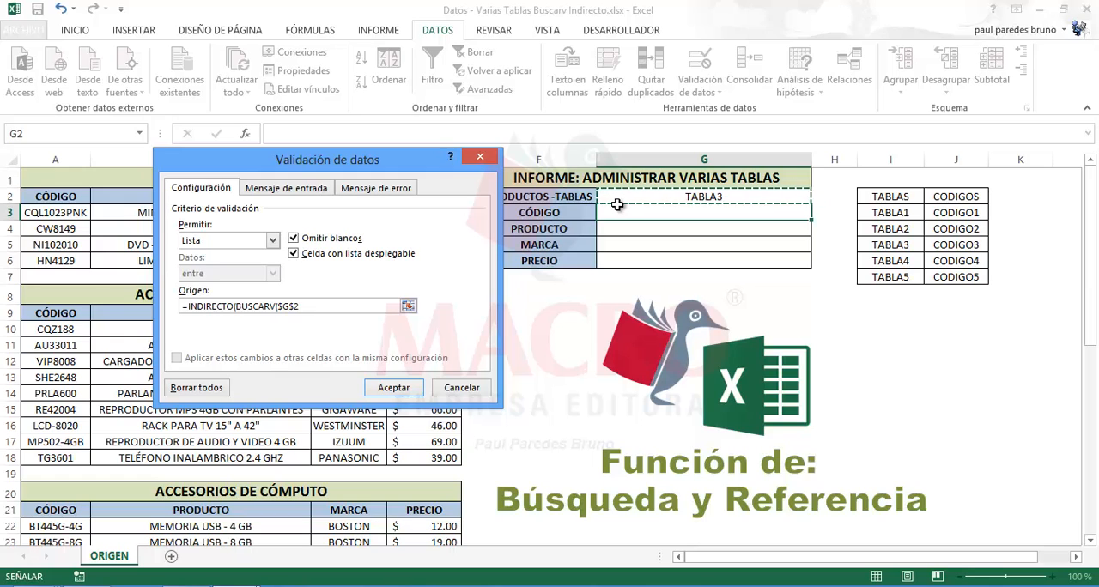
{"action": "type", "text": ","}
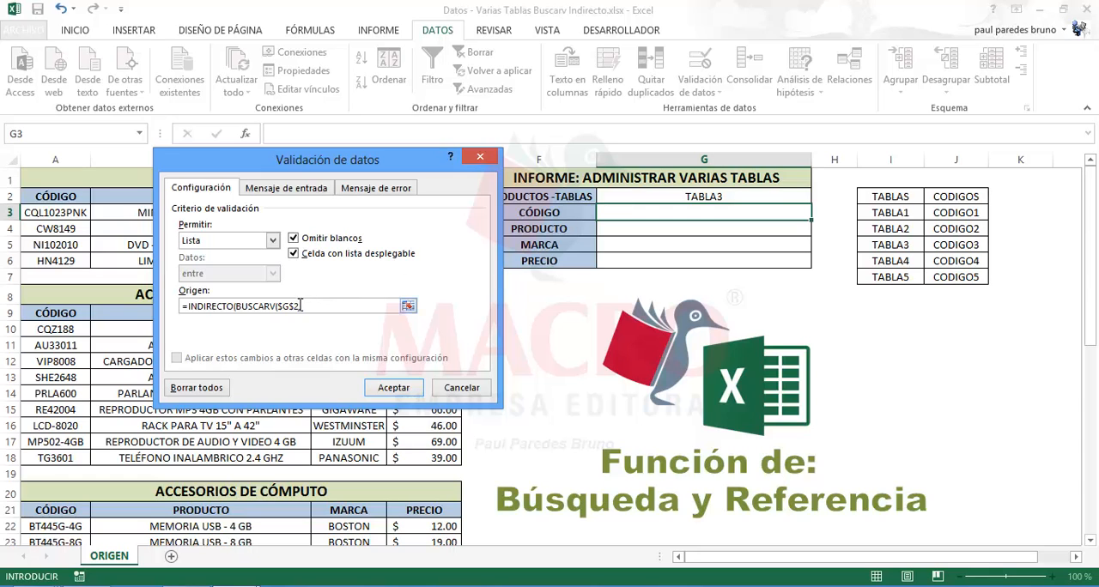
{"action": "left_click", "coordinate": [885, 199]}
{"action": "left_click_drag", "start_coordinate": [899, 212], "coordinate": [951, 277]}
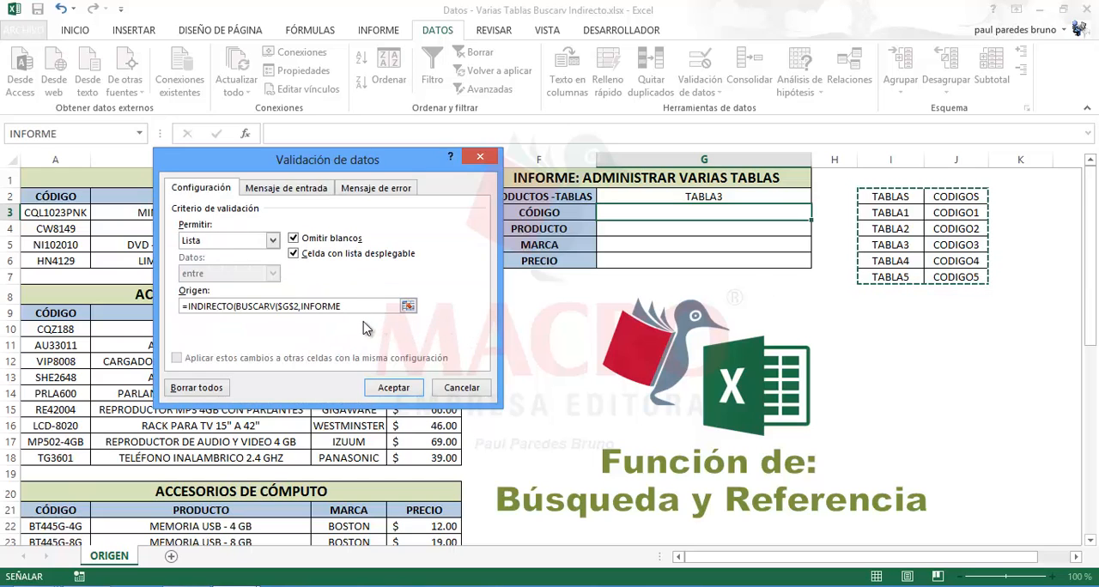
{"action": "type", "text": ",2,FALSO"}
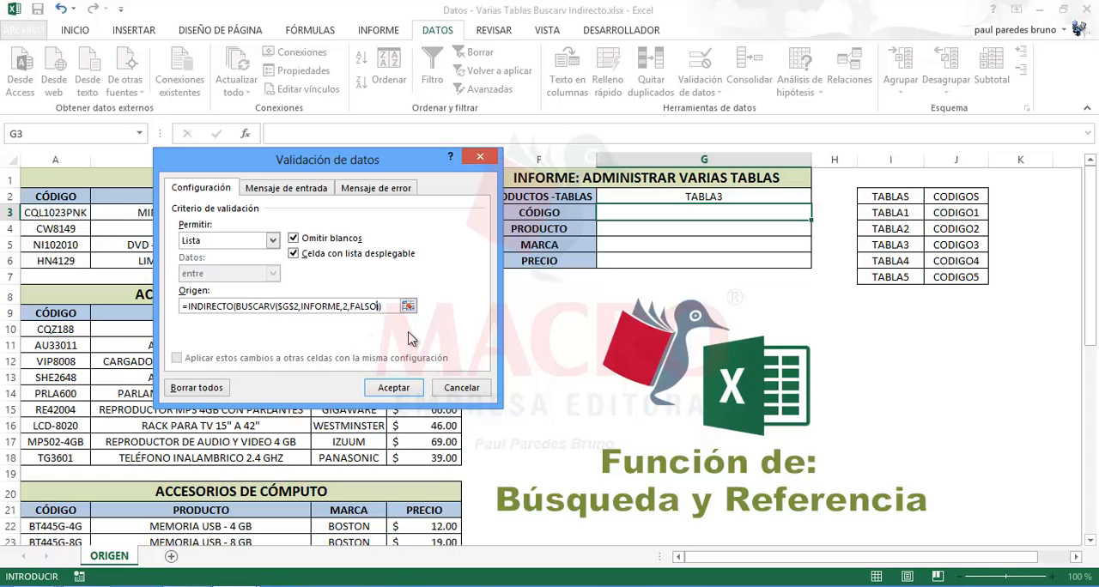
{"action": "type", "text": ")"}
{"action": "left_click", "coordinate": [404, 390]}
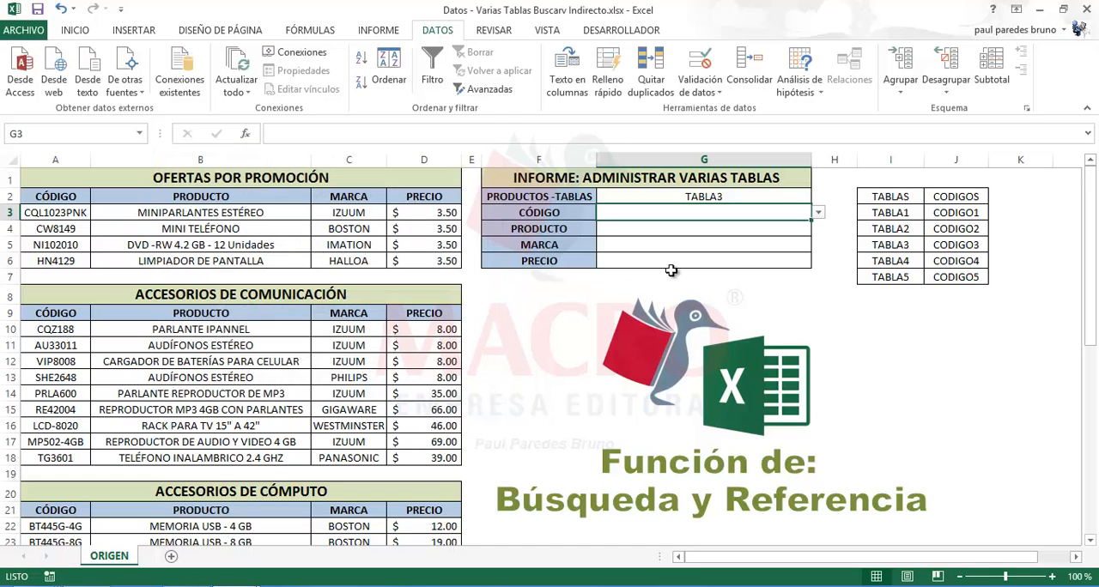
Choose code BT445G-16G from the drop-down list in cell G3
{"action": "left_click", "coordinate": [820, 215]}
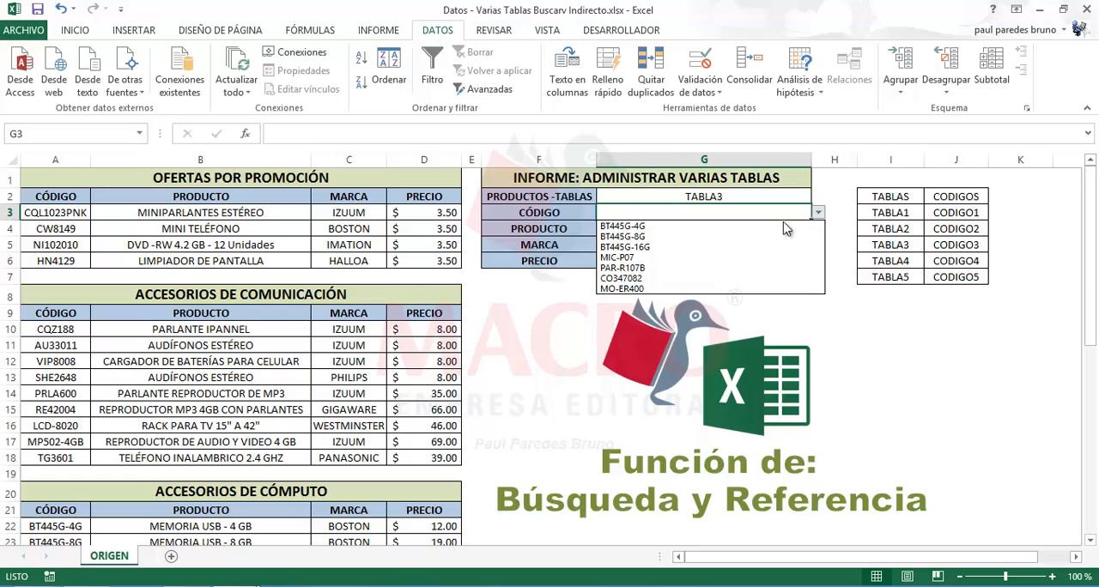
{"action": "left_click", "coordinate": [671, 248]}
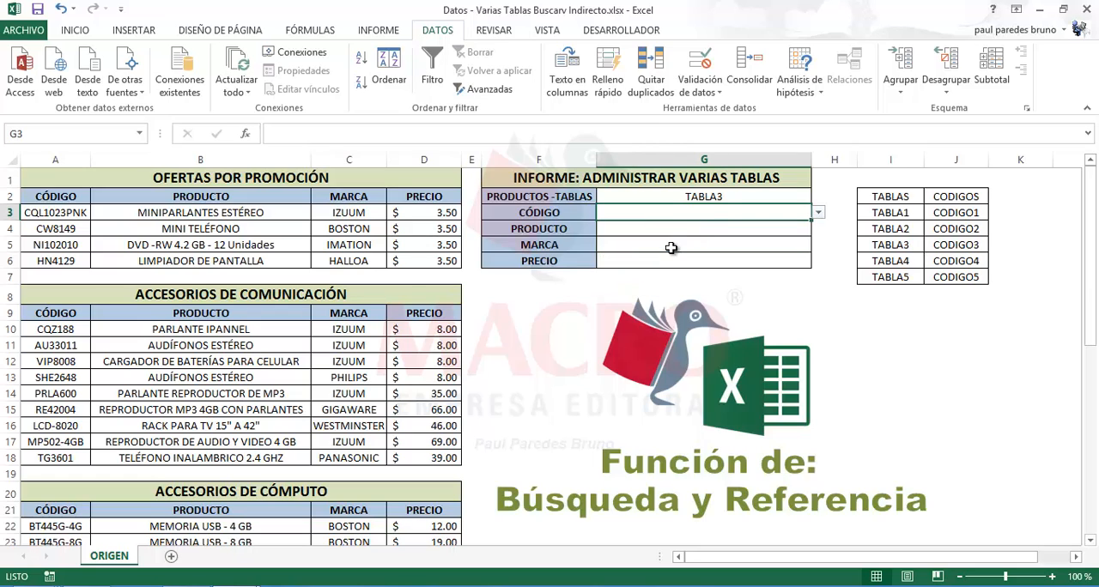
Switch the table in G2 to TABLA1 and choose code CQL1023PNK in G3
{"action": "left_click", "coordinate": [721, 197]}
{"action": "left_click", "coordinate": [818, 197]}
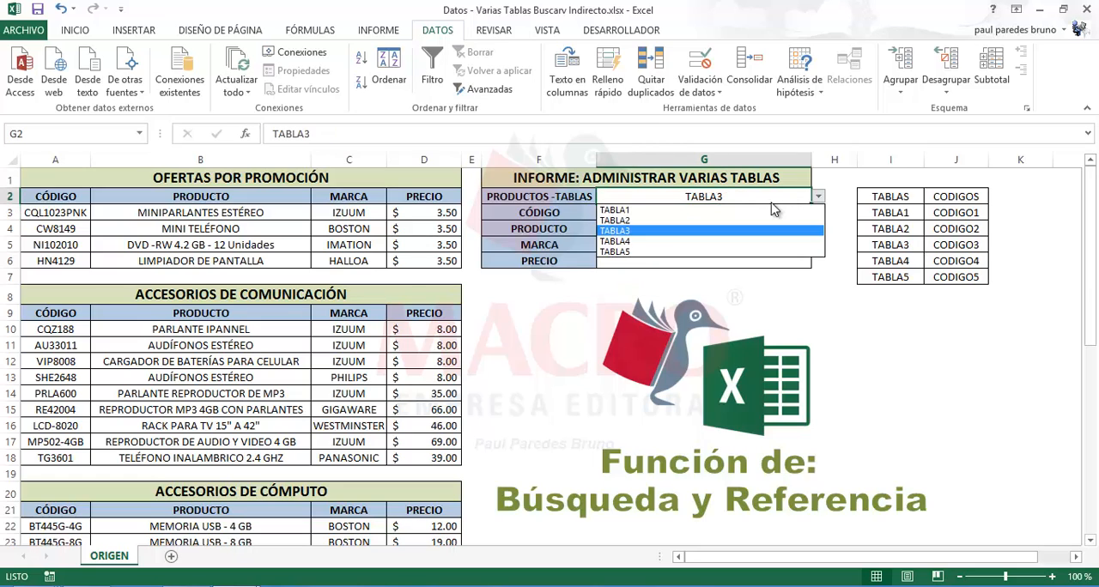
{"action": "left_click", "coordinate": [666, 210]}
{"action": "left_click", "coordinate": [678, 211]}
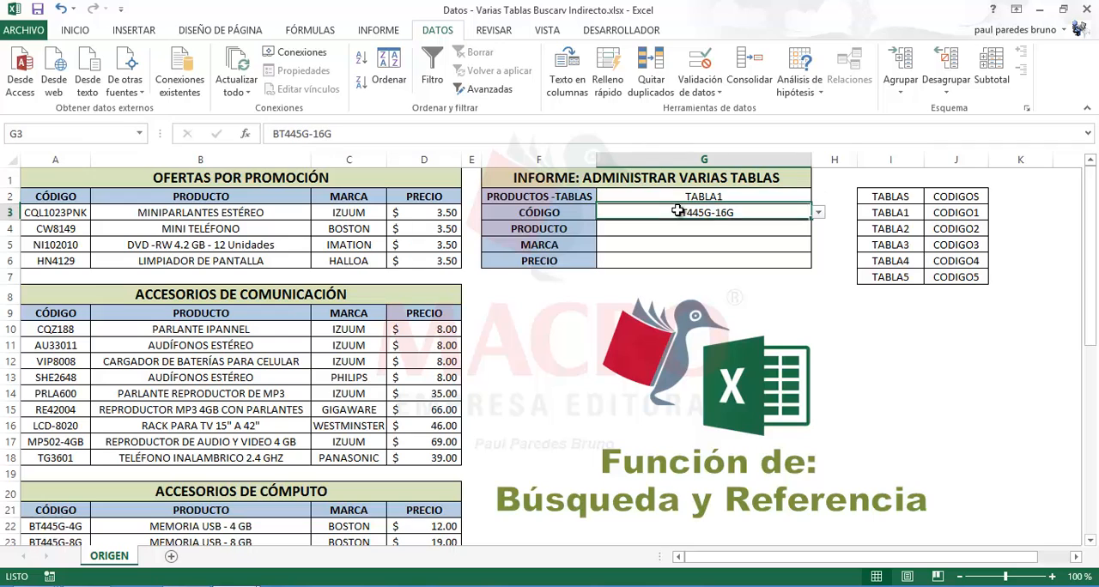
{"action": "left_click", "coordinate": [818, 212]}
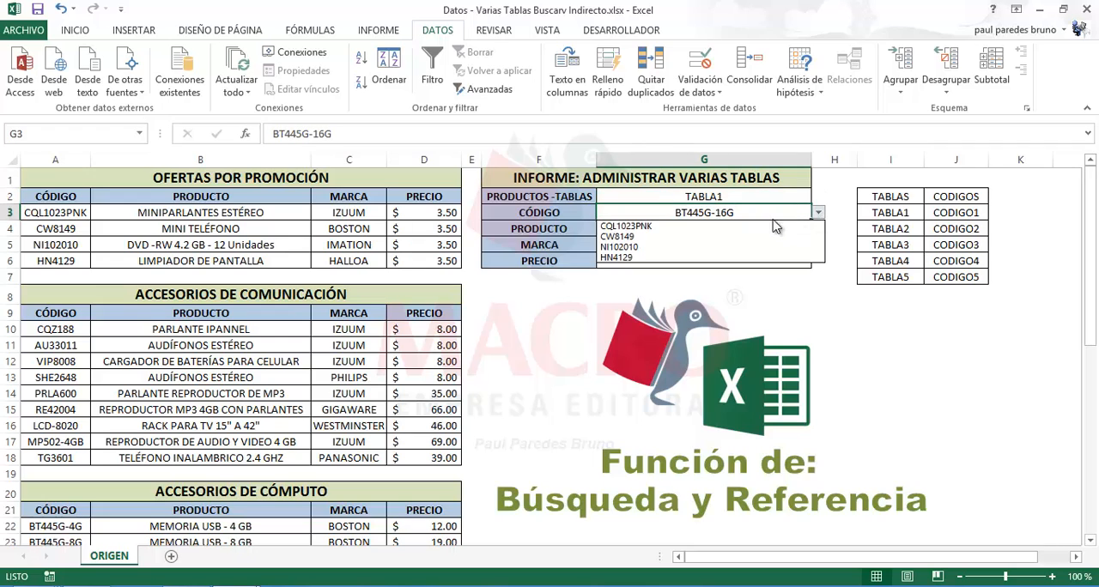
{"action": "left_click", "coordinate": [623, 227]}
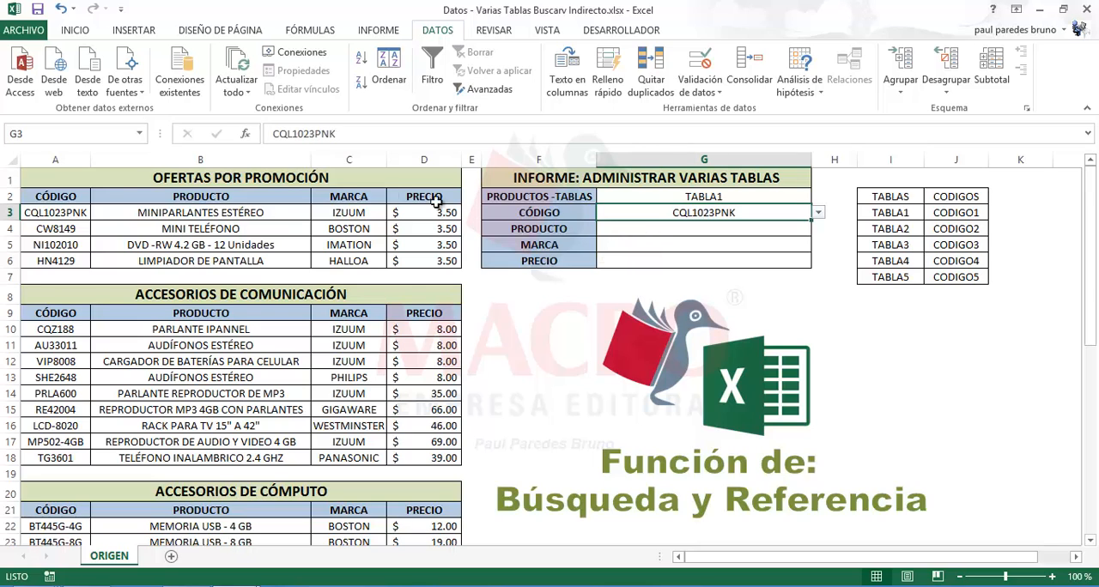
Examine the product, brand and price that belong to codes CQL1023PNK and CW8149 in the promotion table
{"action": "left_click", "coordinate": [138, 213]}
{"action": "left_click_drag", "start_coordinate": [138, 213], "coordinate": [406, 214]}
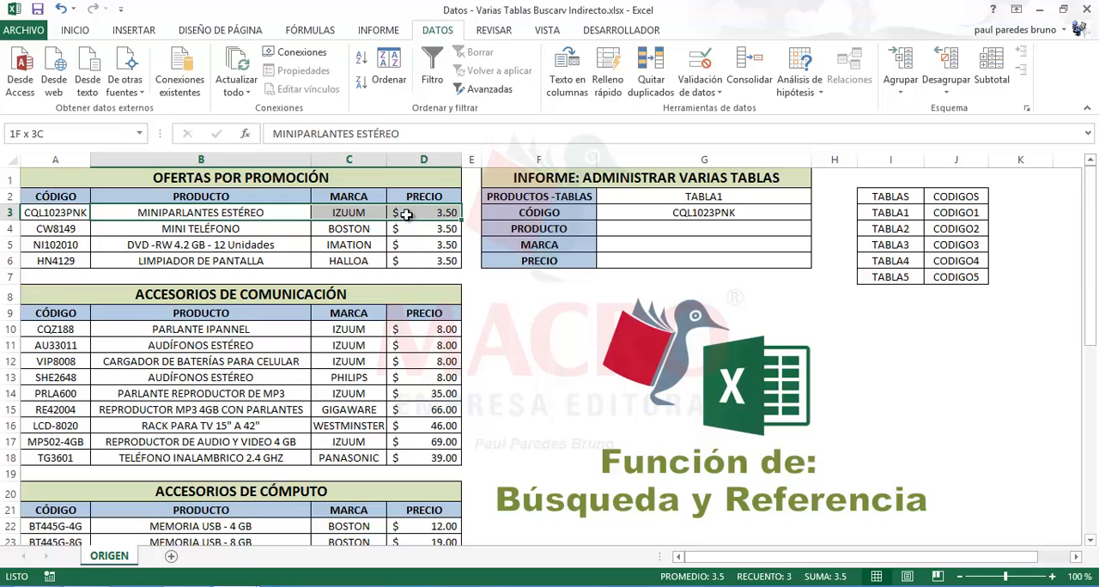
{"action": "left_click", "coordinate": [123, 228]}
{"action": "left_click", "coordinate": [90, 228]}
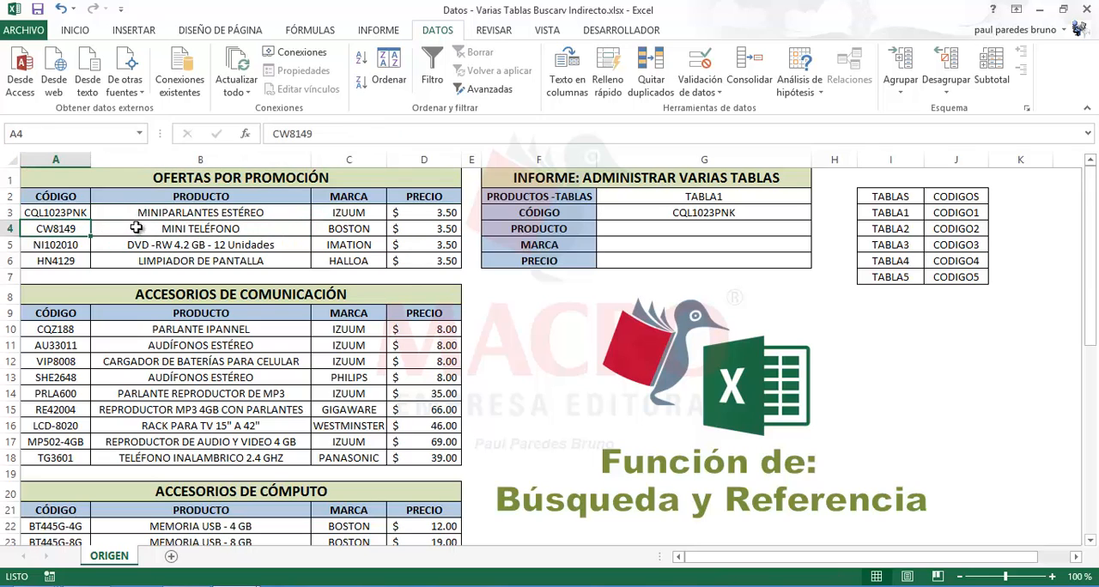
{"action": "left_click_drag", "start_coordinate": [136, 227], "coordinate": [417, 230]}
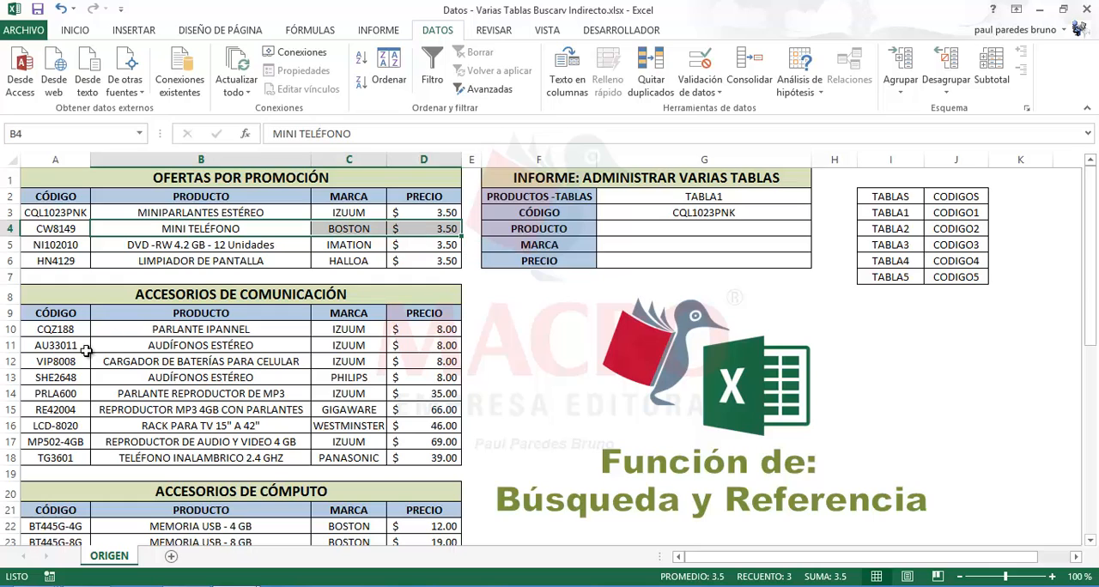
Examine the codes in the communication accessories table and the product details beside VIP8008 and LCD-8020
{"action": "left_click", "coordinate": [53, 362]}
{"action": "left_click", "coordinate": [50, 393]}
{"action": "left_click", "coordinate": [45, 426]}
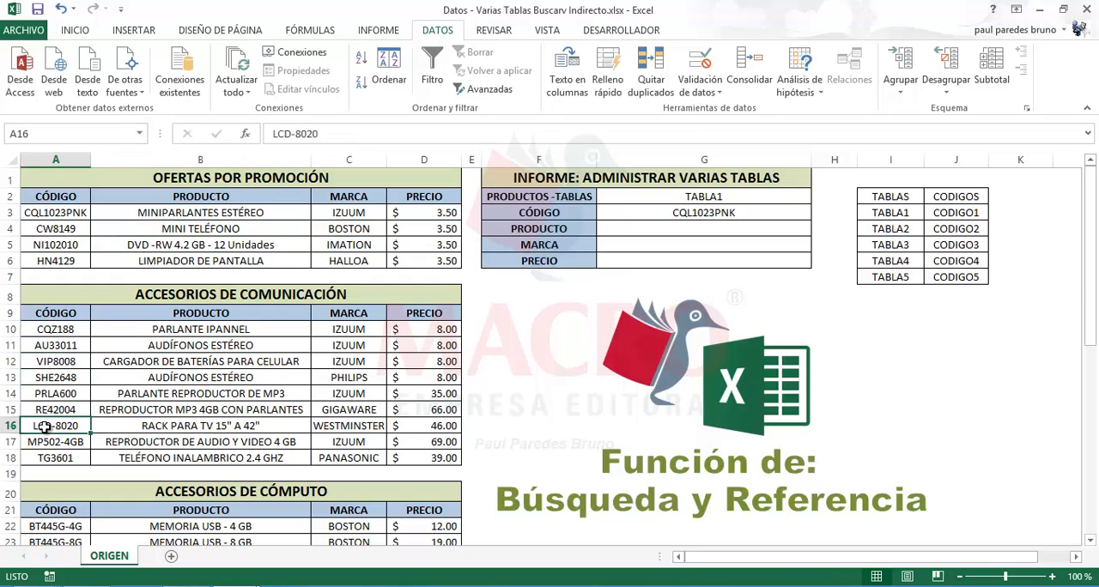
{"action": "left_click", "coordinate": [51, 394]}
{"action": "left_click", "coordinate": [62, 360]}
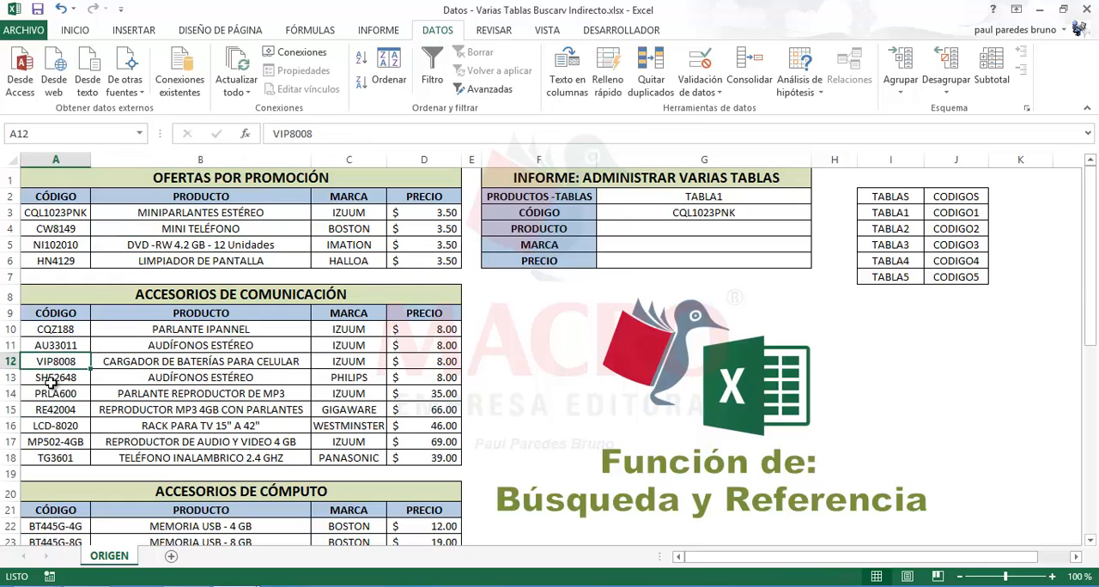
{"action": "left_click_drag", "start_coordinate": [120, 361], "coordinate": [413, 363]}
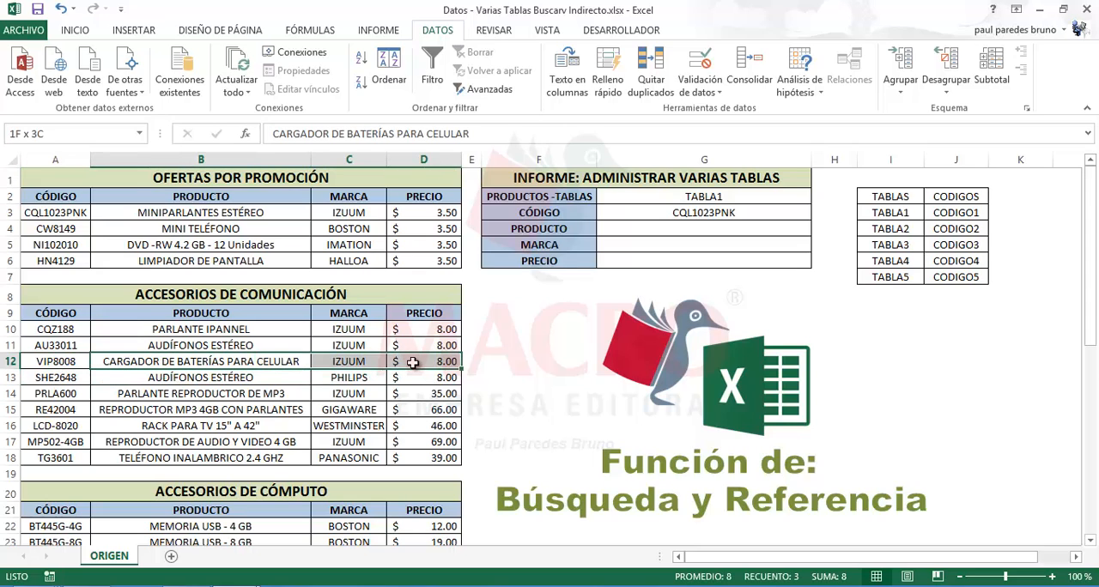
{"action": "left_click", "coordinate": [45, 394]}
{"action": "left_click", "coordinate": [51, 427]}
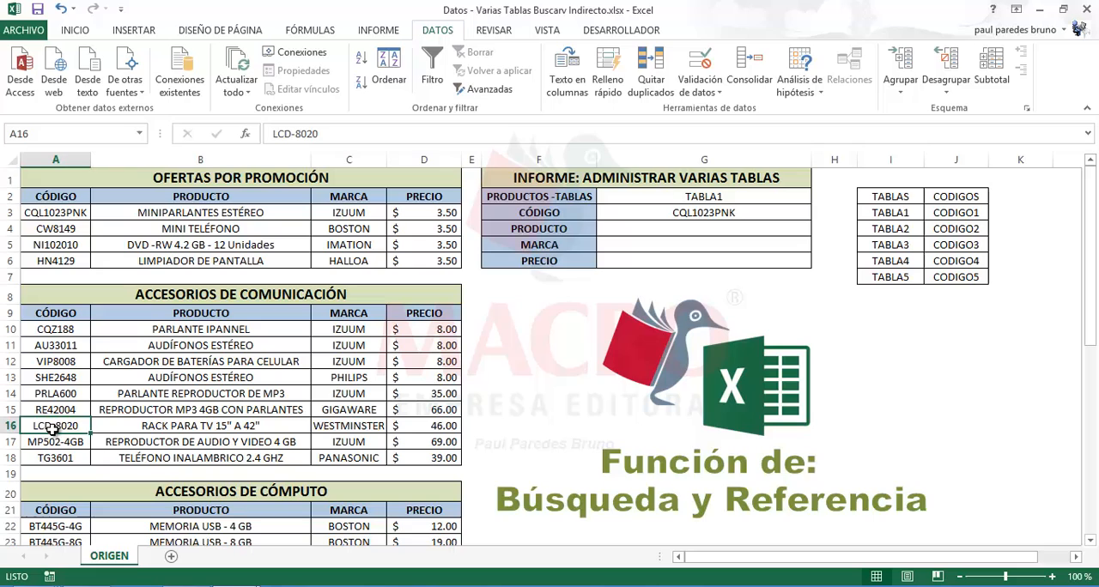
{"action": "left_click", "coordinate": [169, 424]}
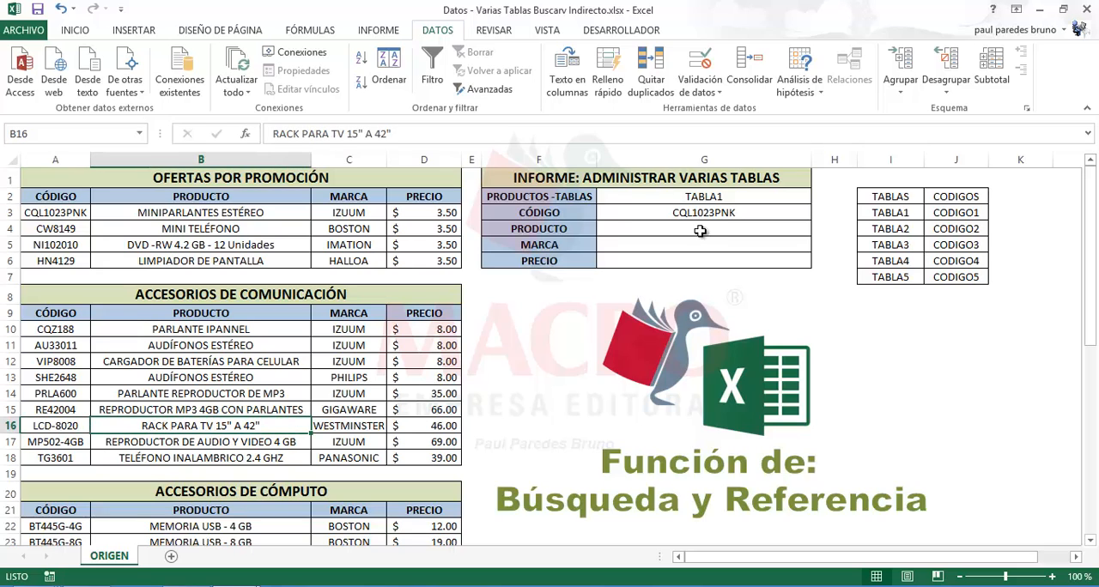
Set the table in G2 to TABLA3 and choose code BT445G-16G in G3
{"action": "left_click", "coordinate": [743, 212]}
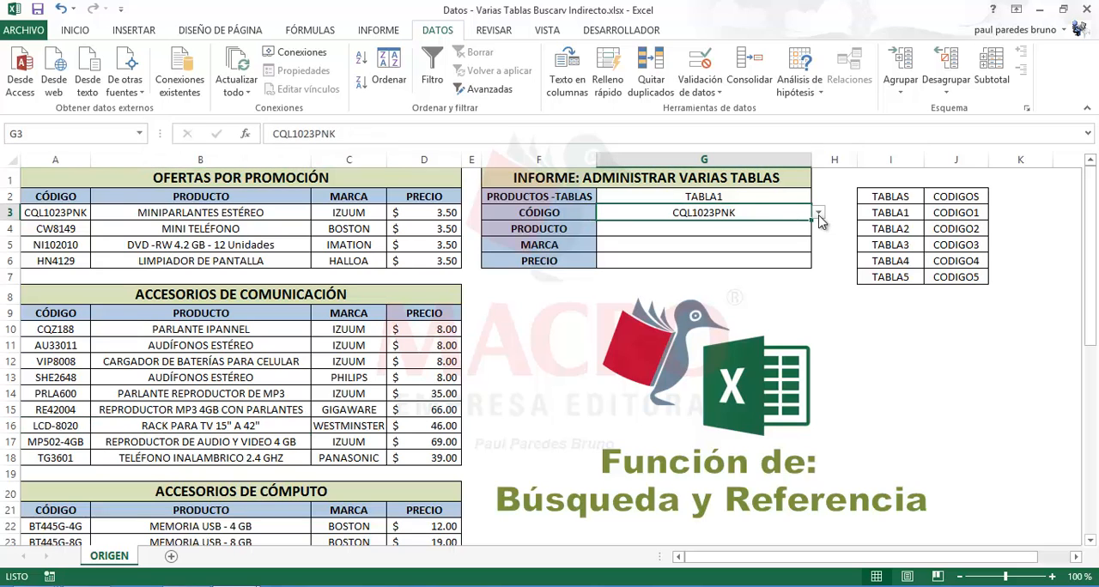
{"action": "left_click", "coordinate": [764, 200]}
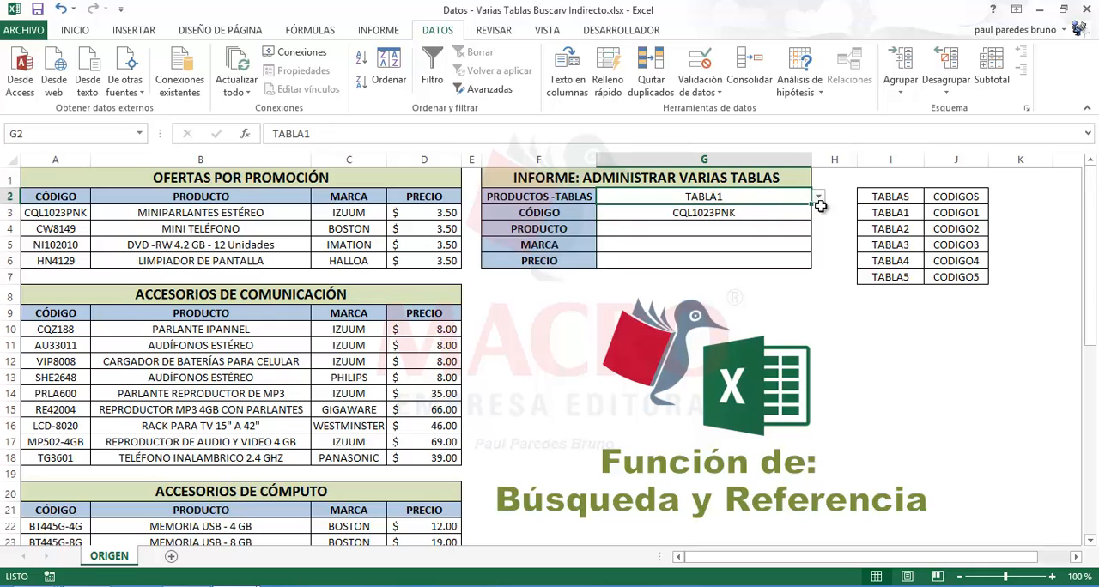
{"action": "left_click", "coordinate": [818, 196]}
{"action": "left_click", "coordinate": [704, 230]}
{"action": "left_click", "coordinate": [681, 213]}
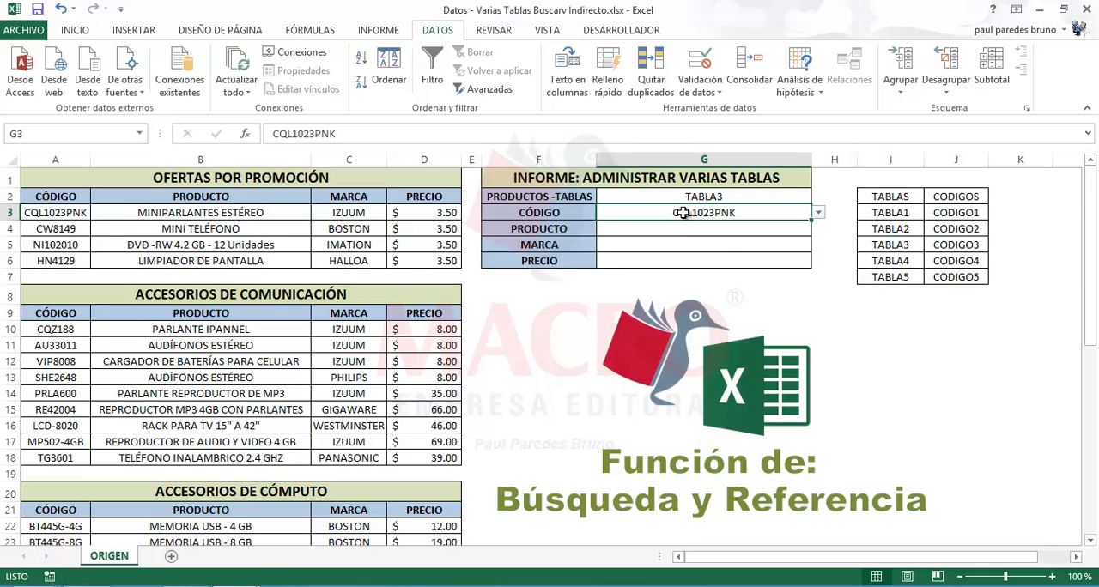
{"action": "left_click", "coordinate": [818, 216]}
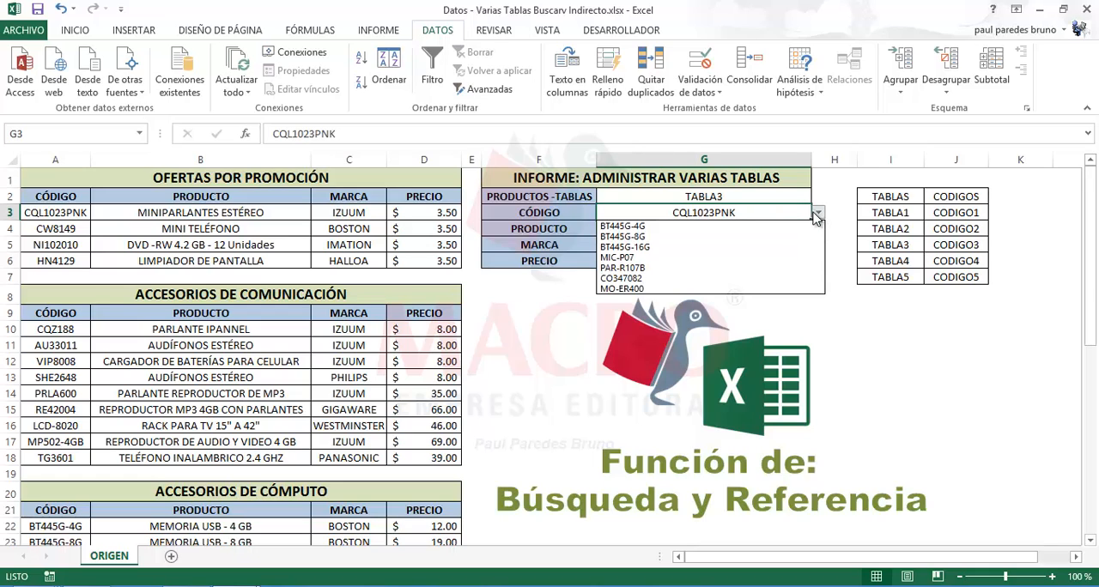
{"action": "left_click", "coordinate": [654, 243]}
Compare the TABLA1 and TABLA3 entries in column I with their matching code names in column J
{"action": "left_click", "coordinate": [660, 230]}
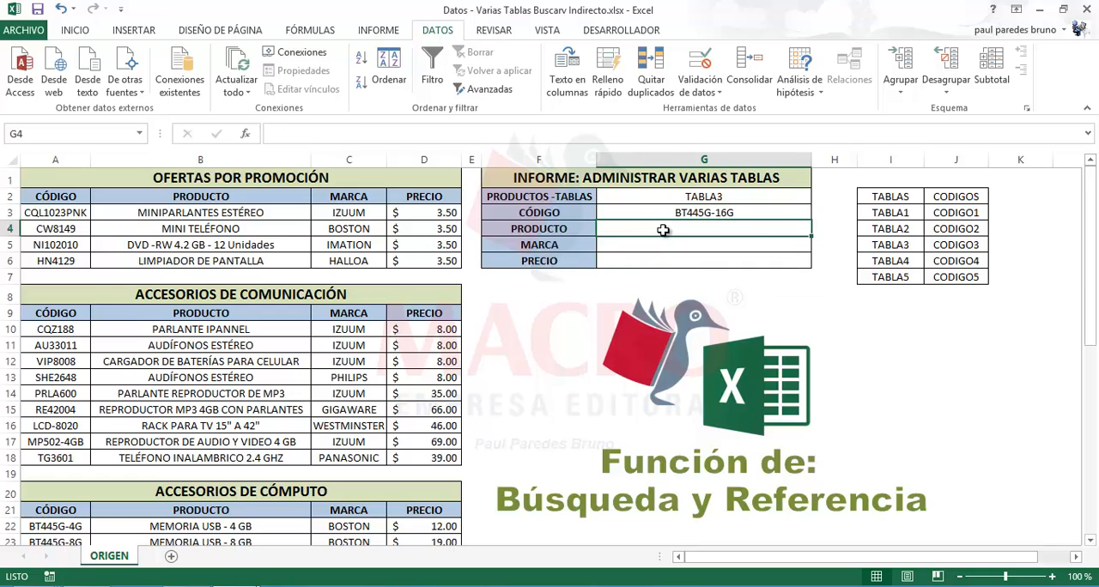
{"action": "left_click", "coordinate": [880, 212]}
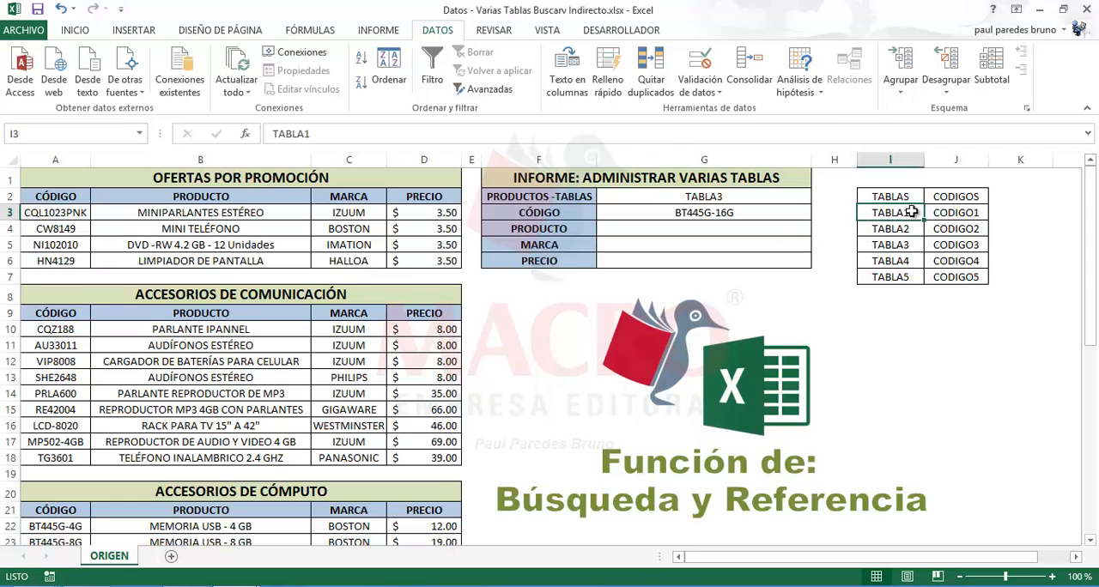
{"action": "left_click", "coordinate": [970, 215]}
{"action": "left_click", "coordinate": [896, 243]}
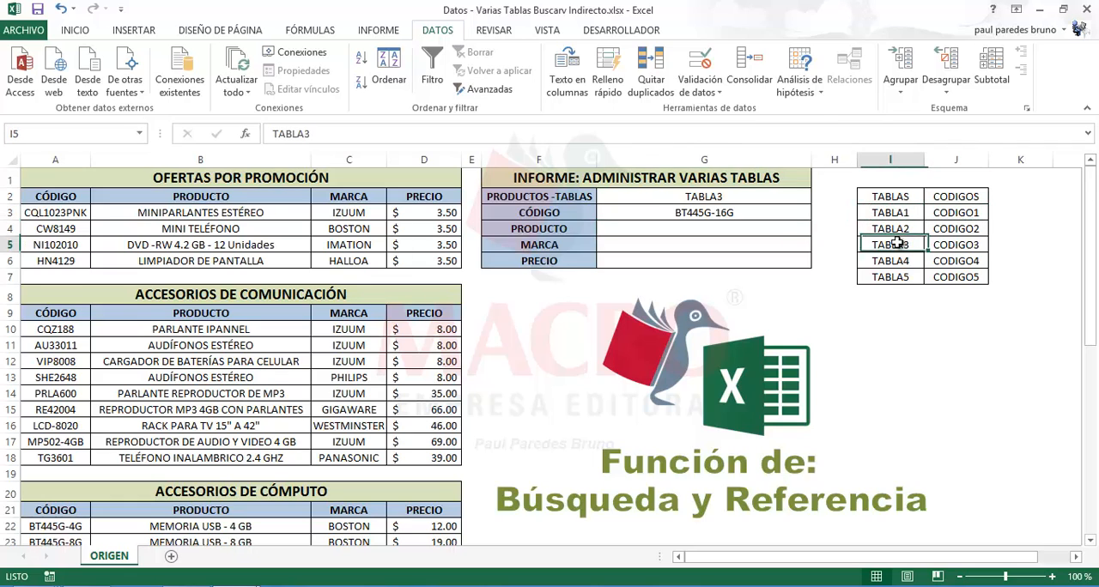
{"action": "left_click", "coordinate": [972, 245]}
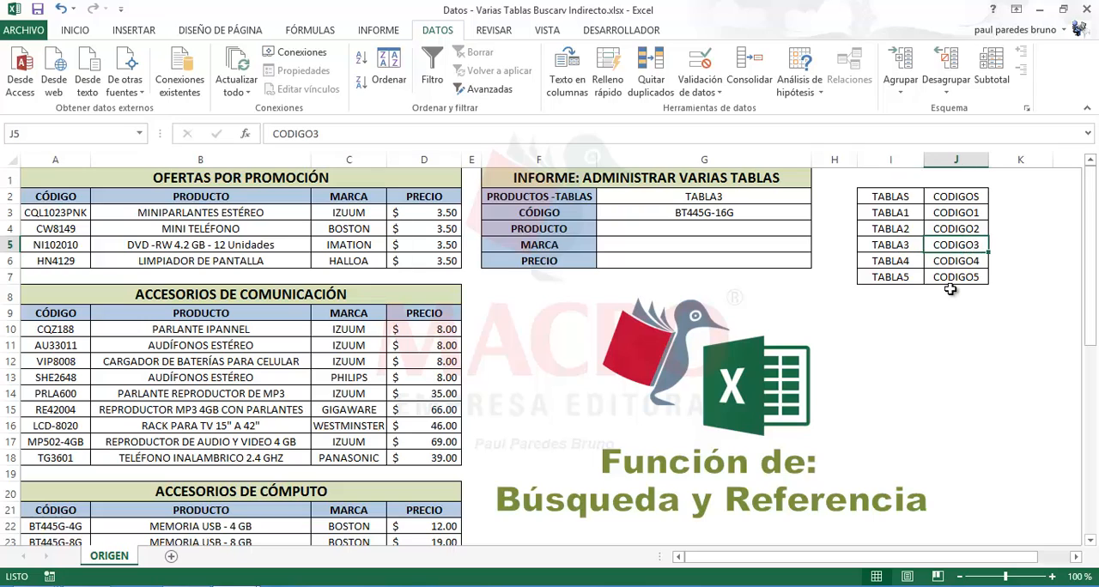
Enter =BUSCARV(G2,INFORME,2,0) in cell I10 to look up the code name that matches the selected table
{"action": "left_click", "coordinate": [921, 326]}
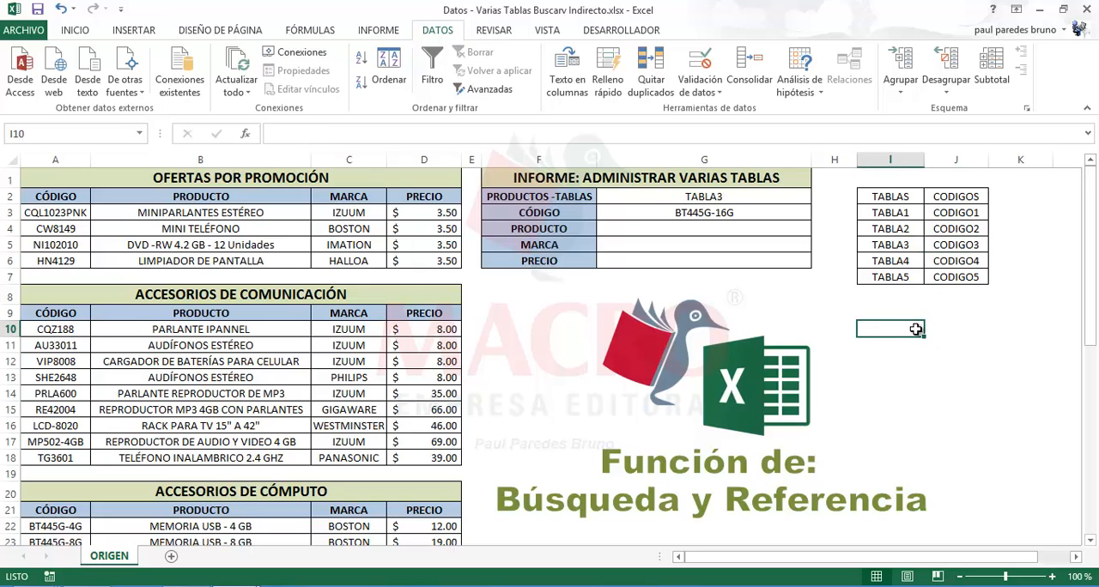
{"action": "left_click", "coordinate": [961, 331]}
{"action": "left_click", "coordinate": [912, 328]}
{"action": "type", "text": "=BU"}
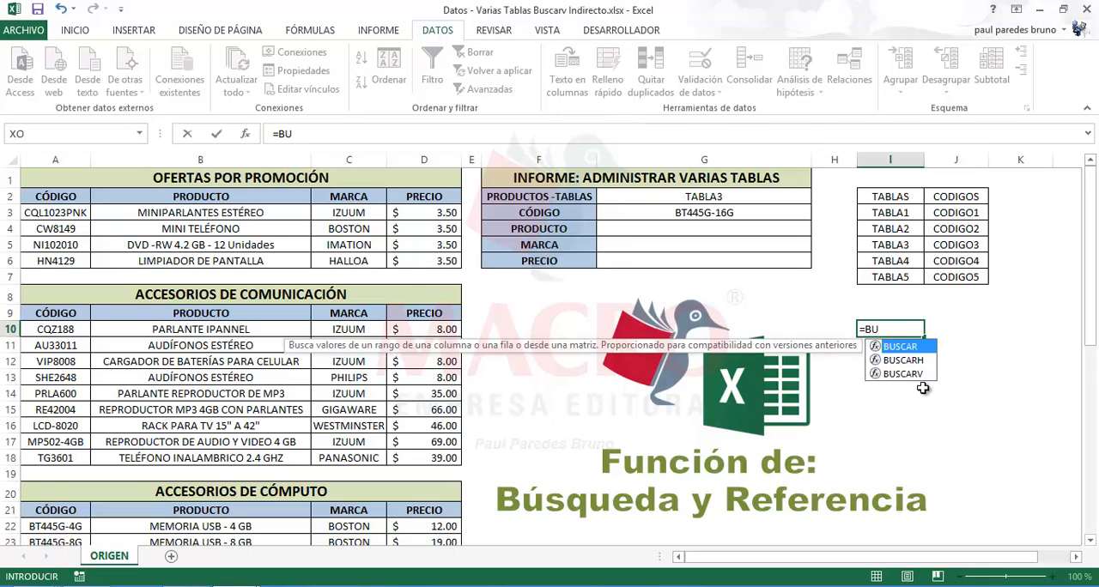
{"action": "key", "text": "Down"}
{"action": "key", "text": "Down"}
{"action": "key", "text": "Tab"}
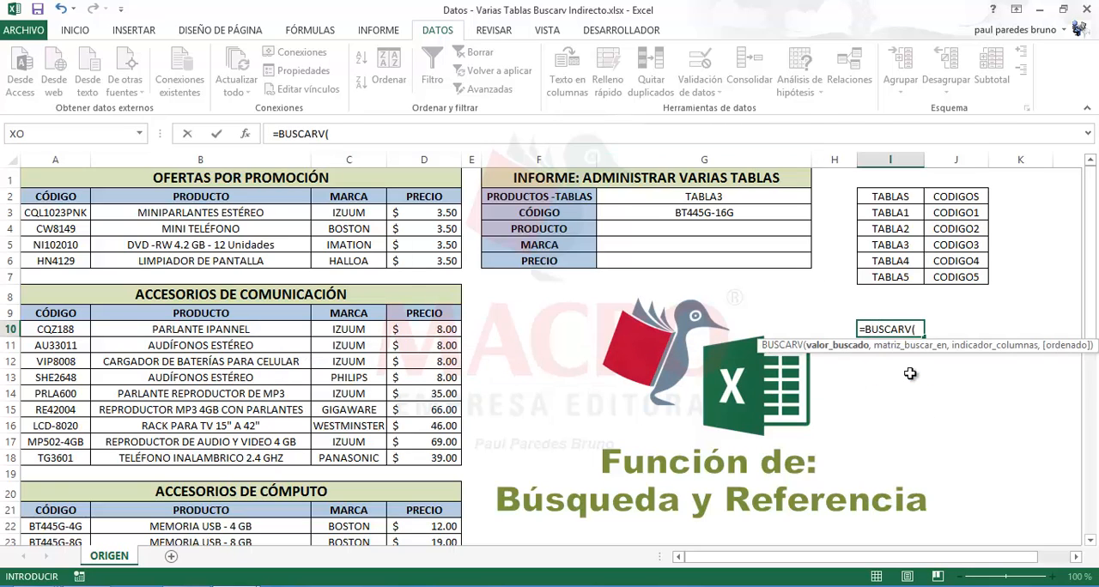
{"action": "left_click", "coordinate": [737, 198]}
{"action": "type", "text": ","}
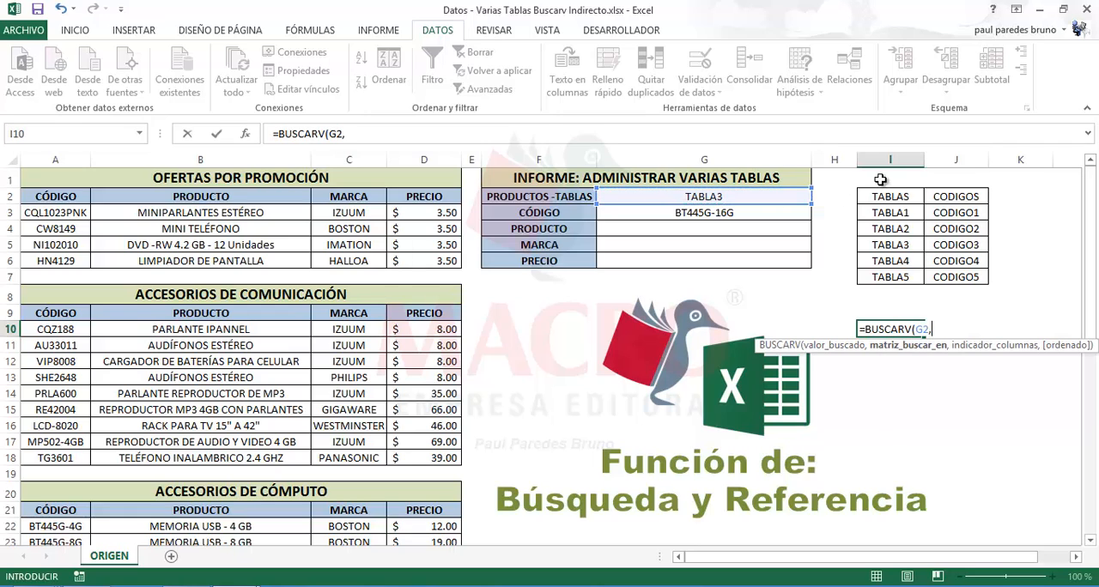
{"action": "left_click_drag", "start_coordinate": [890, 197], "coordinate": [946, 267]}
{"action": "type", "text": ","}
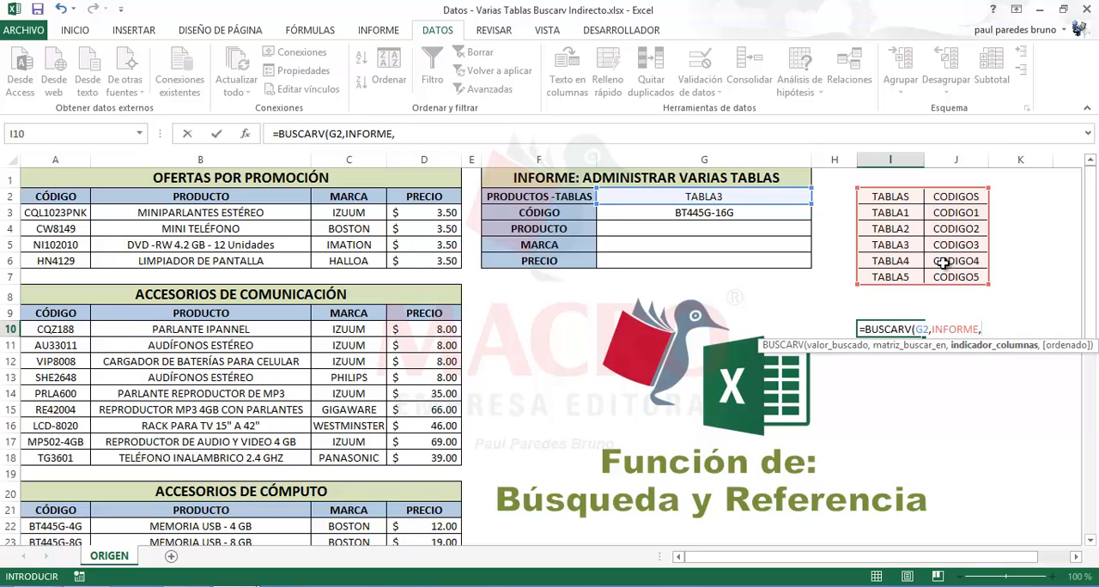
{"action": "type", "text": "2,"}
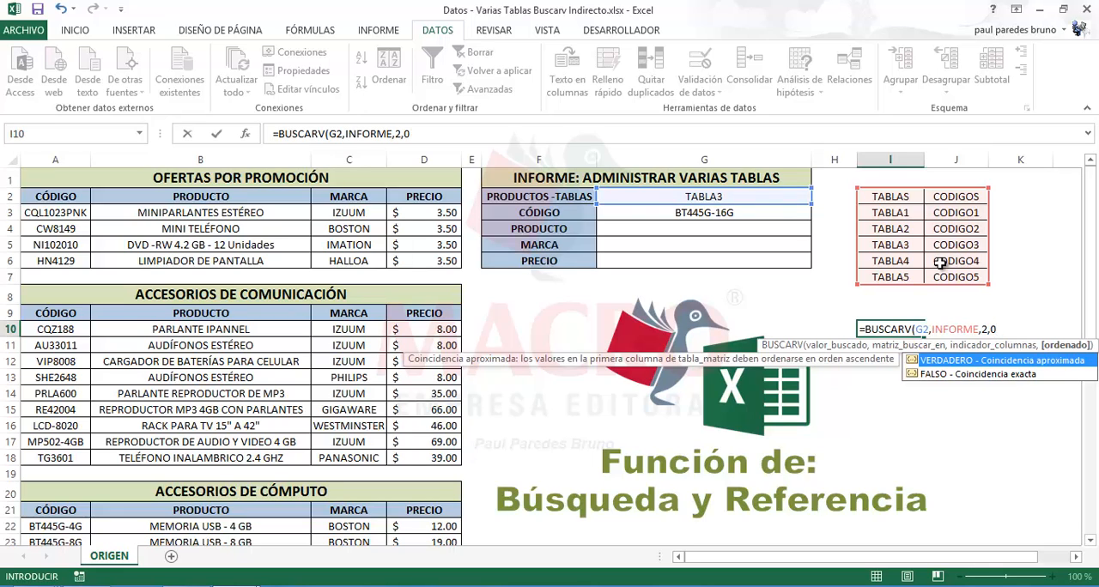
{"action": "type", "text": "0"}
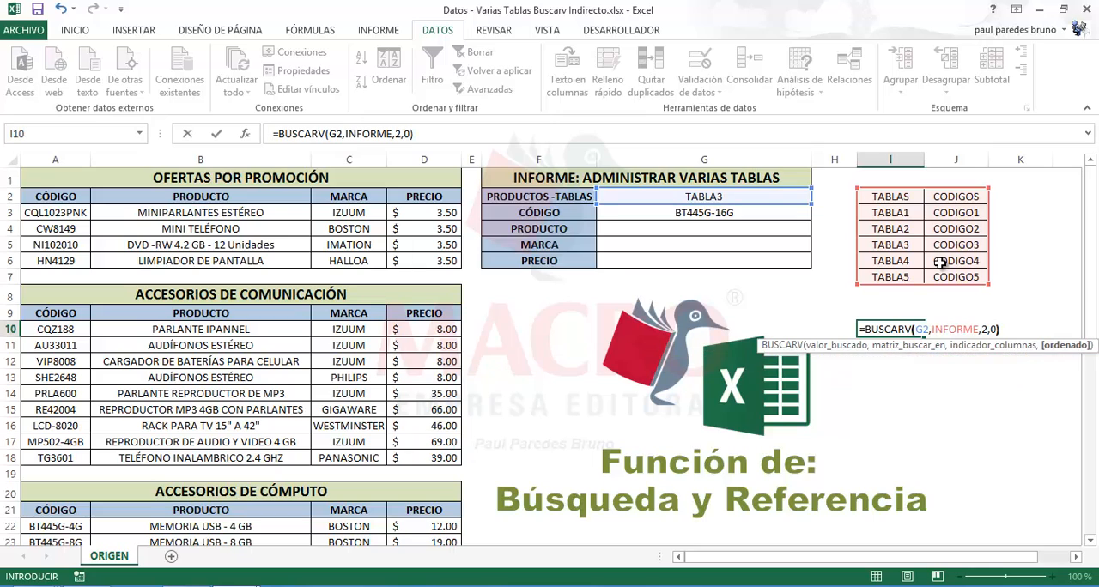
{"action": "type", "text": ")"}
{"action": "key", "text": "Return"}
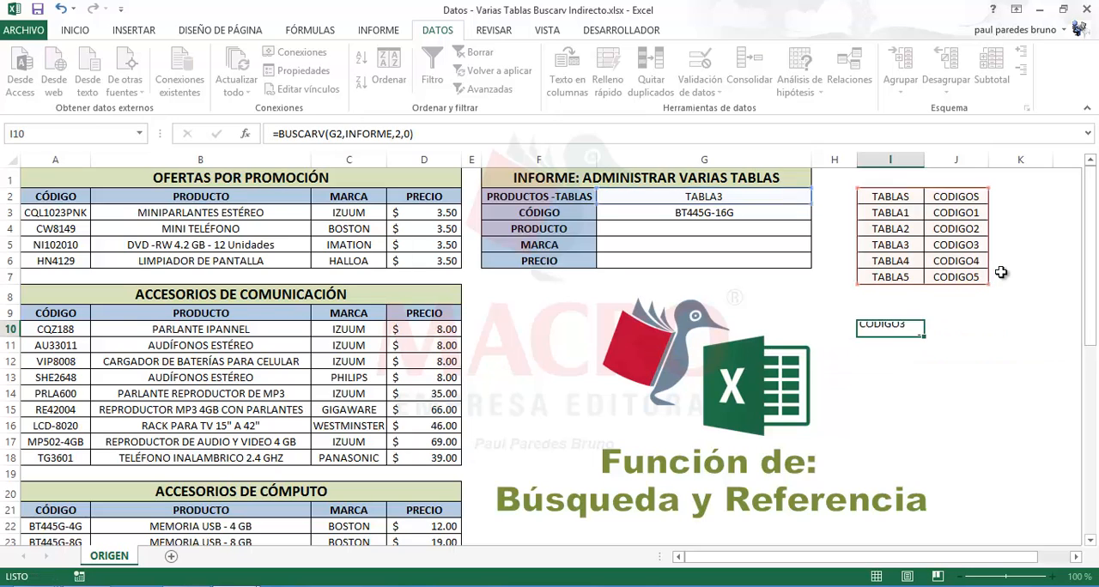
{"action": "left_click", "coordinate": [914, 333]}
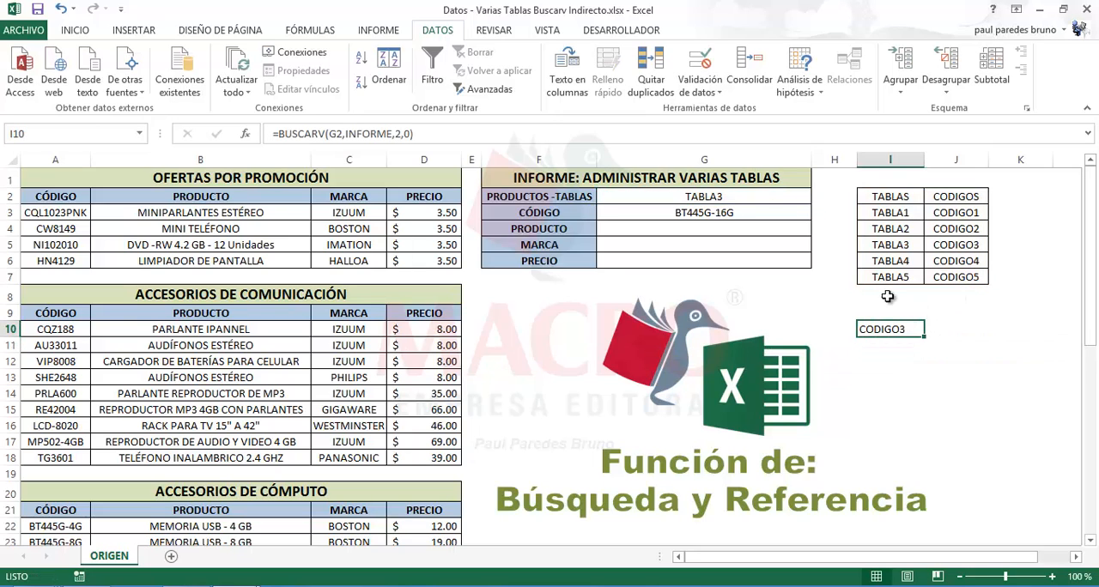
Set the table in G2 to TABLA2 and check the code name in I10
{"action": "left_click", "coordinate": [763, 196]}
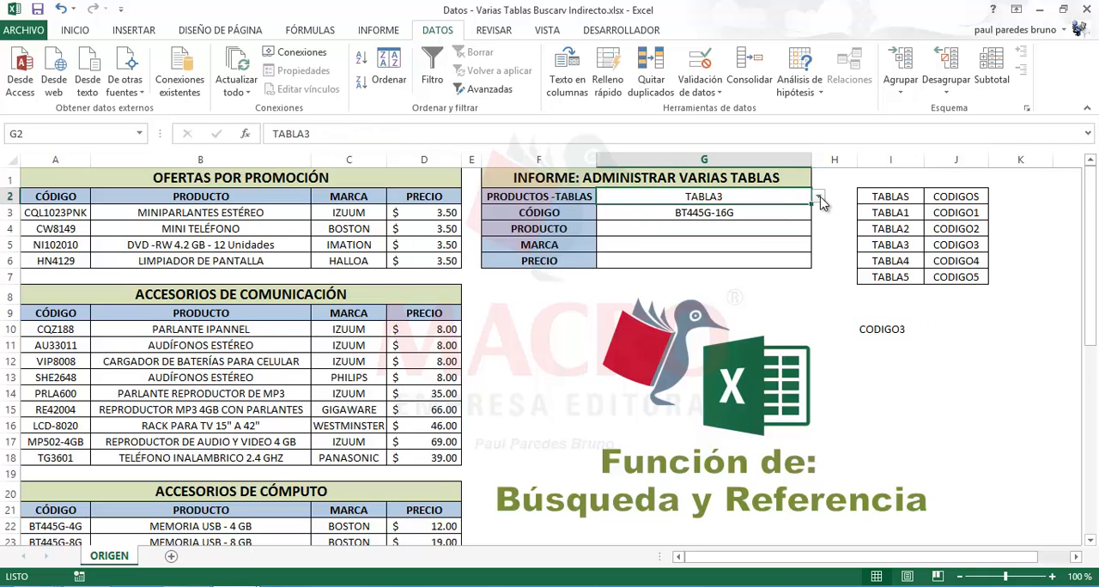
{"action": "left_click", "coordinate": [820, 197]}
{"action": "left_click", "coordinate": [644, 222]}
{"action": "left_click", "coordinate": [878, 330]}
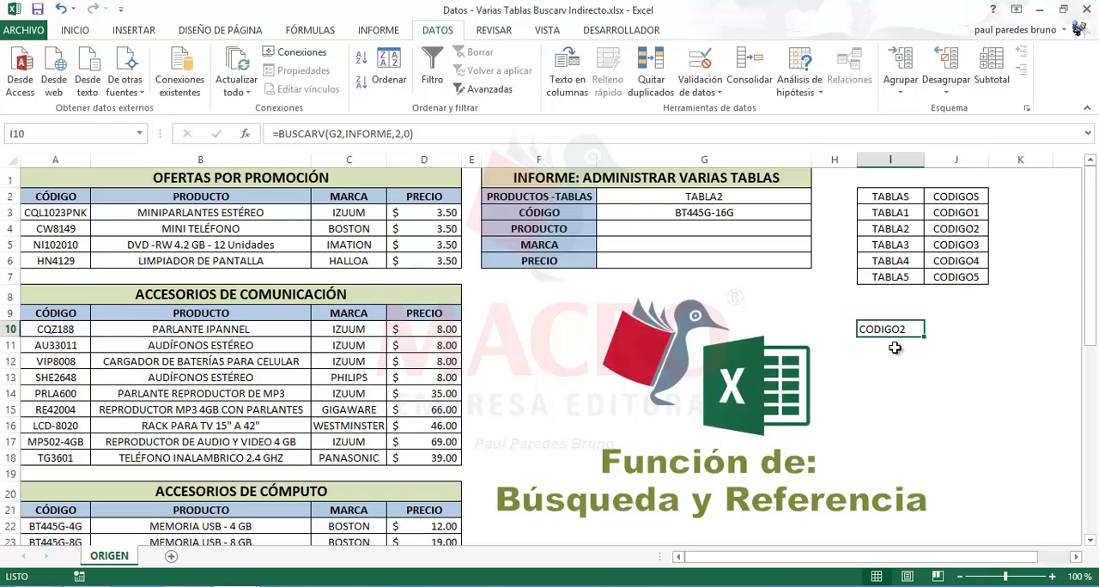
Set the table in G2 to TABLA5 and check the code name in I10
{"action": "left_click", "coordinate": [803, 201]}
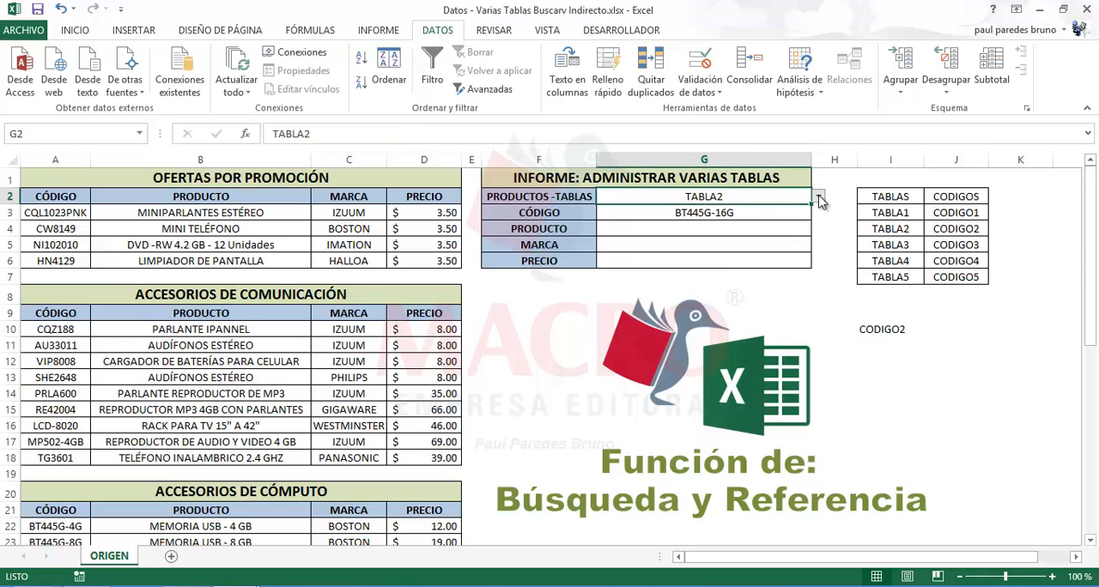
{"action": "left_click", "coordinate": [819, 197]}
{"action": "left_click", "coordinate": [637, 254]}
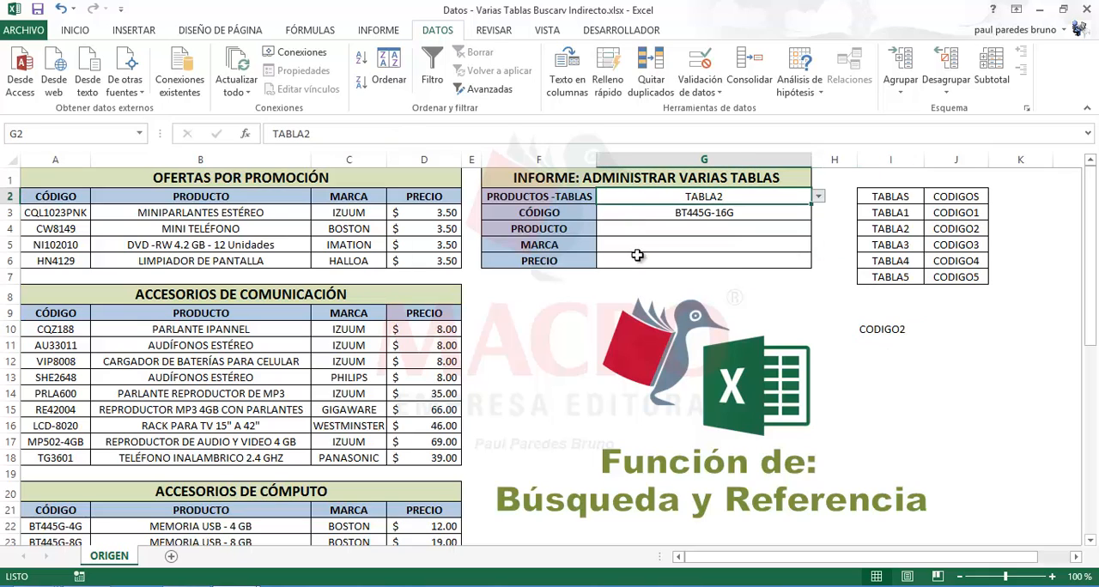
{"action": "left_click", "coordinate": [893, 334]}
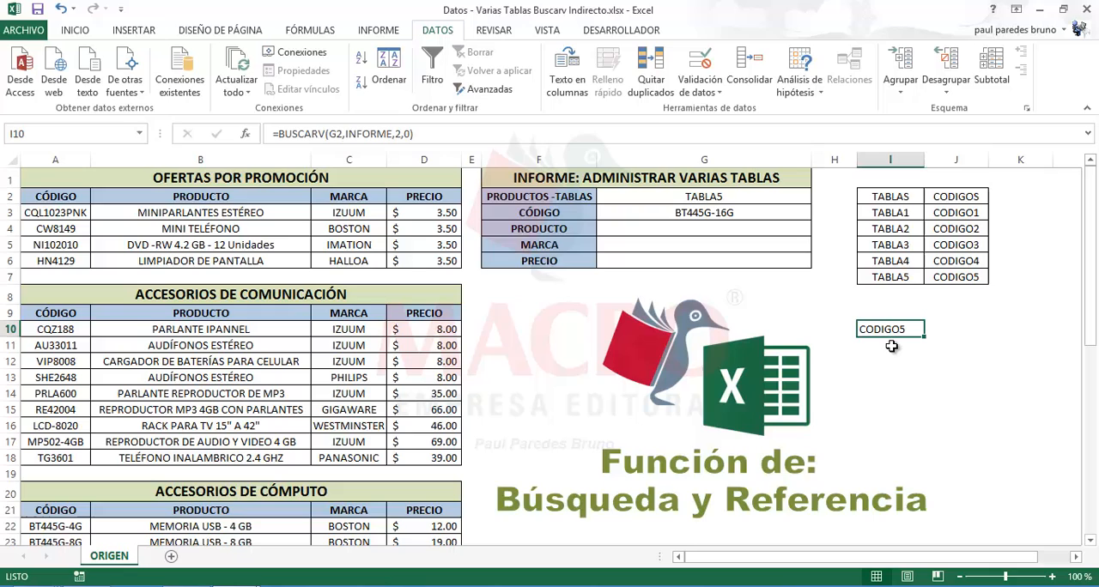
Open data validation for cell J10, beside the lookup formula, and set it to allow a list (Lista)
{"action": "left_click", "coordinate": [952, 333]}
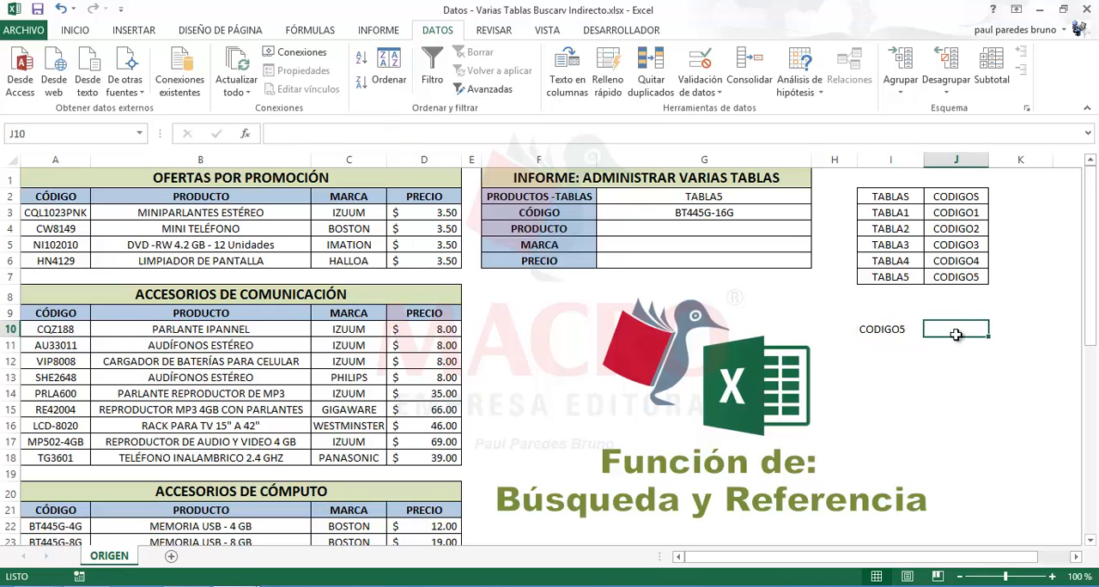
{"action": "left_click", "coordinate": [897, 329]}
{"action": "left_click", "coordinate": [947, 330]}
{"action": "left_click", "coordinate": [713, 89]}
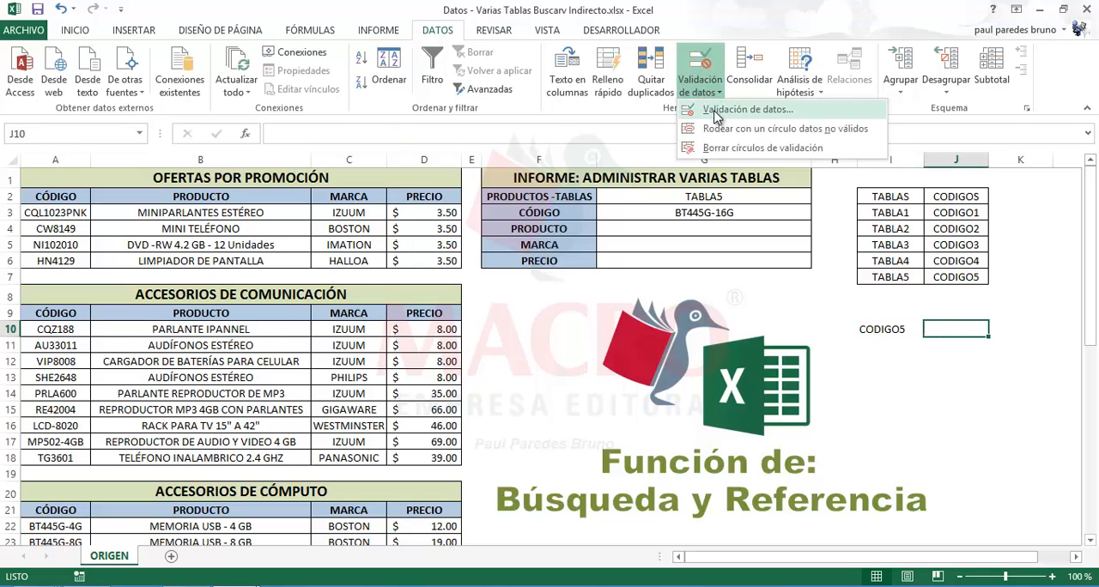
{"action": "left_click", "coordinate": [744, 110]}
{"action": "left_click", "coordinate": [271, 240]}
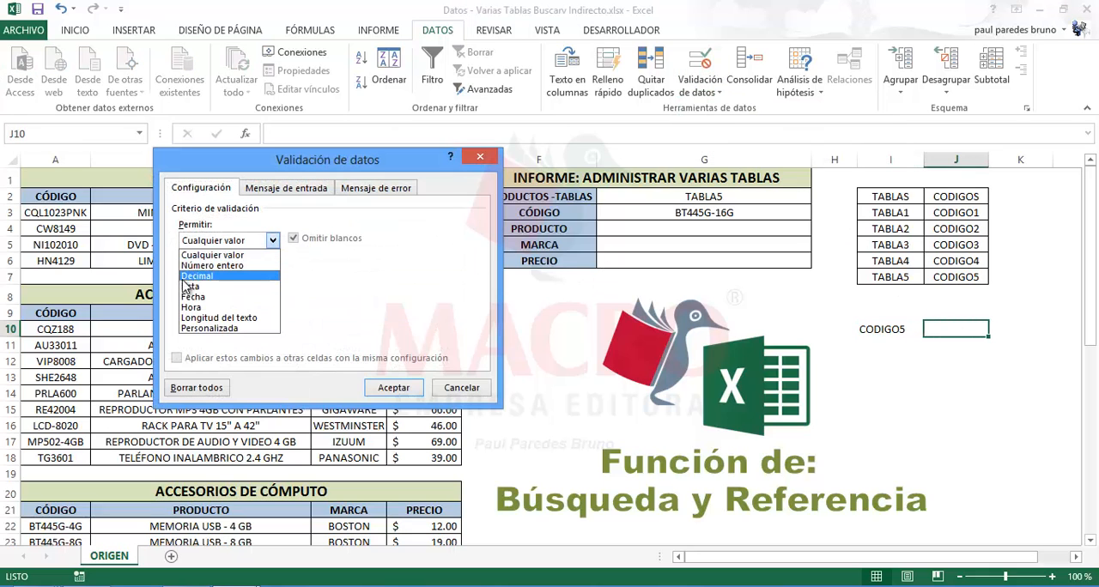
{"action": "left_click", "coordinate": [189, 286]}
{"action": "left_click", "coordinate": [223, 307]}
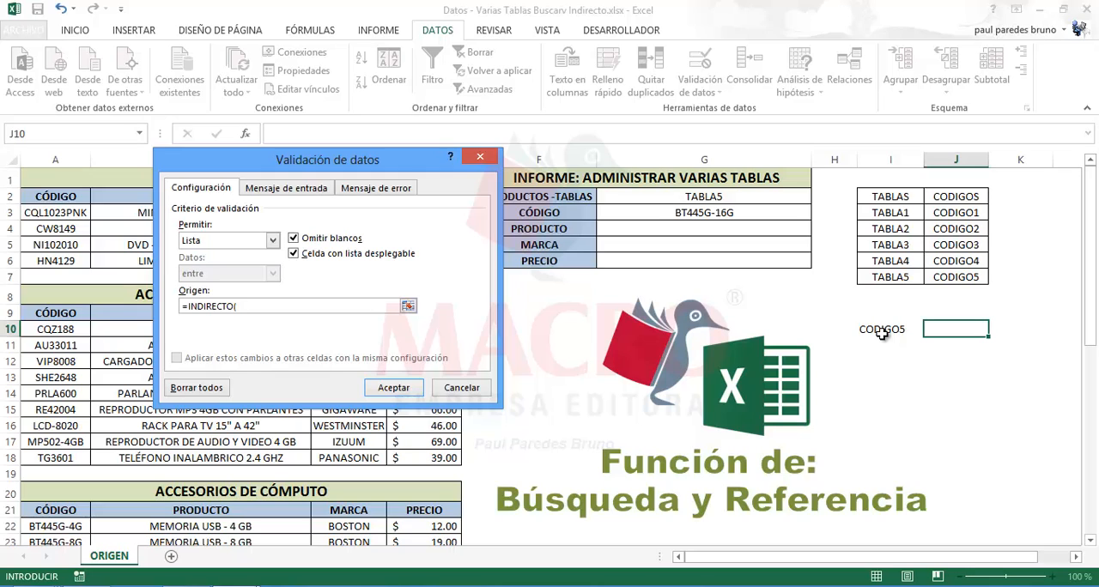
Set the list source for J10 to =INDIRECTO($I$10), apply the validation and choose CO-TRUP-24L from the cell's list
{"action": "left_click", "coordinate": [881, 333]}
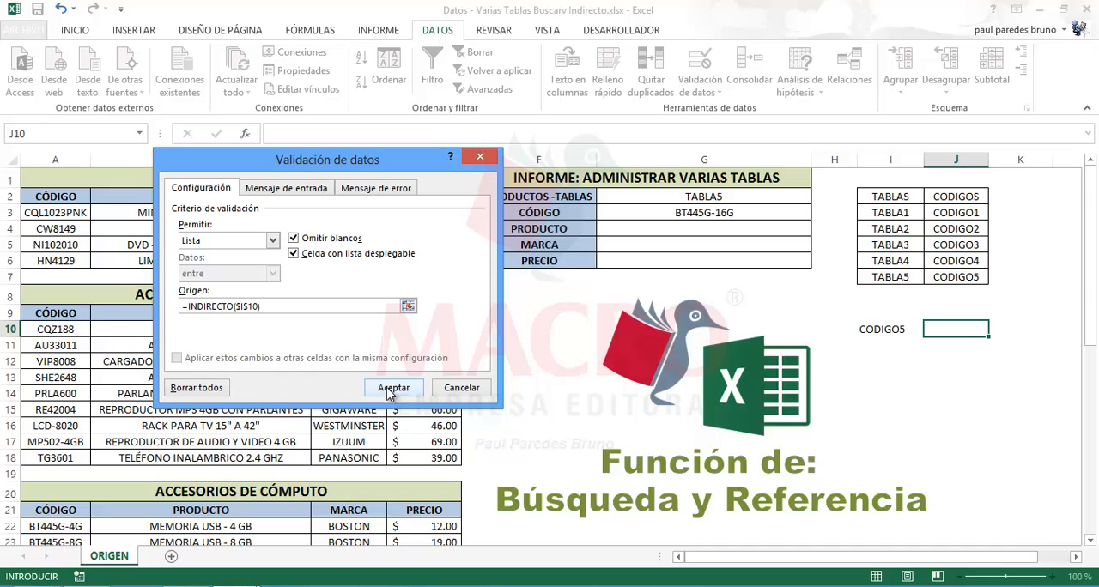
{"action": "left_click", "coordinate": [388, 388]}
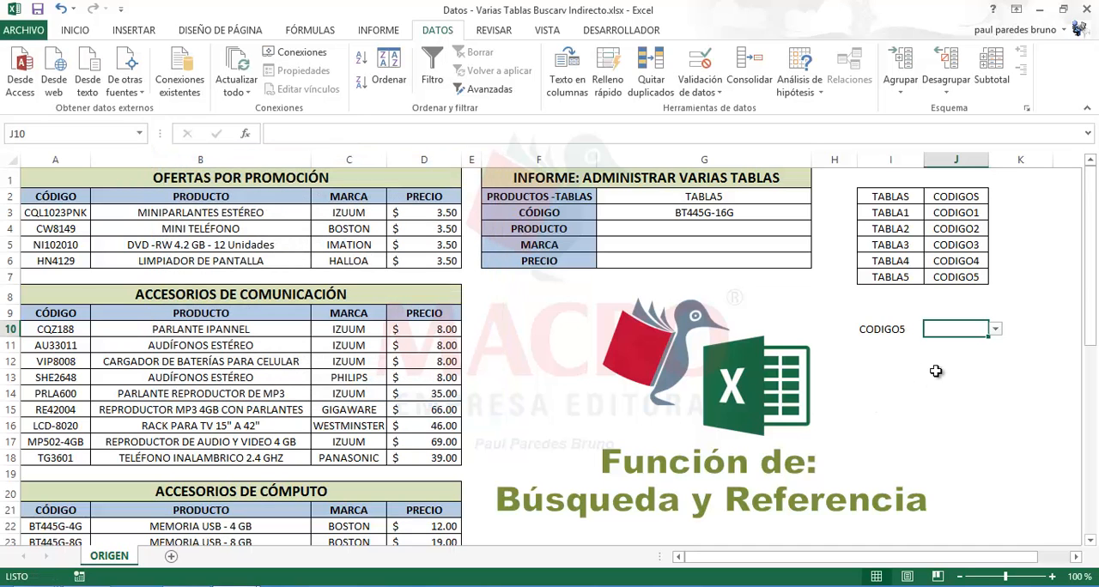
{"action": "left_click", "coordinate": [906, 330]}
{"action": "left_click", "coordinate": [953, 331]}
{"action": "left_click", "coordinate": [995, 329]}
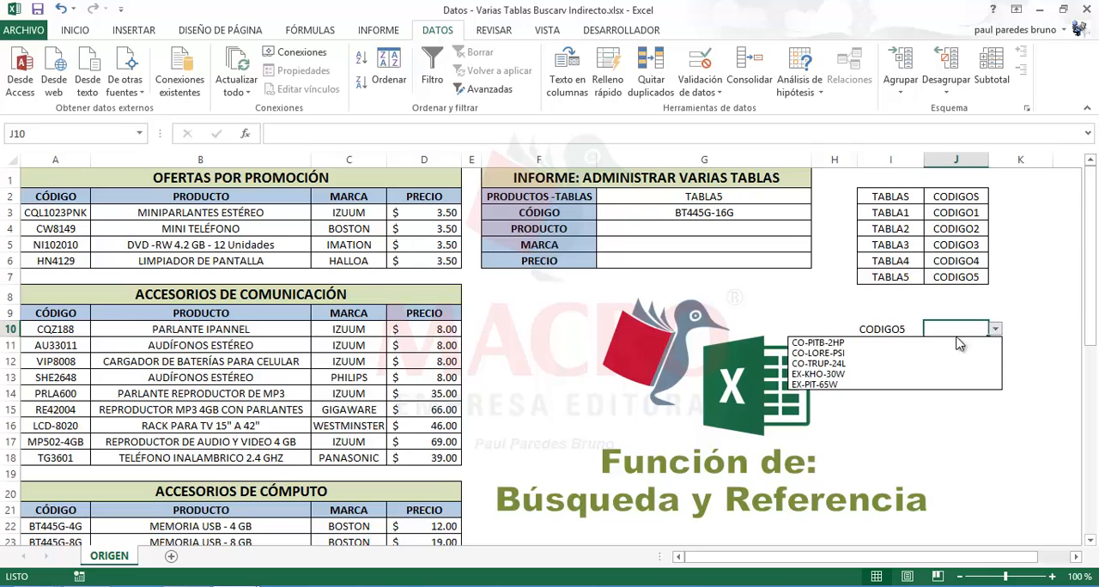
{"action": "left_click", "coordinate": [890, 364]}
Set the table in G2 to TABLA2 and choose code VIP8008 from the dependent list in J10
{"action": "left_click", "coordinate": [805, 204]}
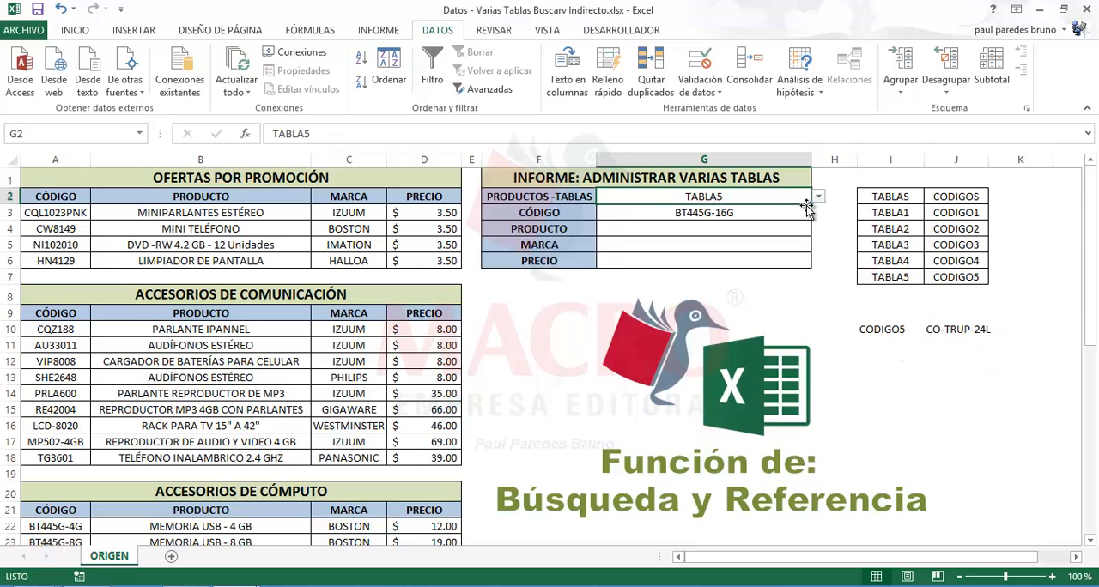
{"action": "left_click", "coordinate": [818, 197]}
{"action": "left_click", "coordinate": [717, 223]}
{"action": "left_click", "coordinate": [890, 329]}
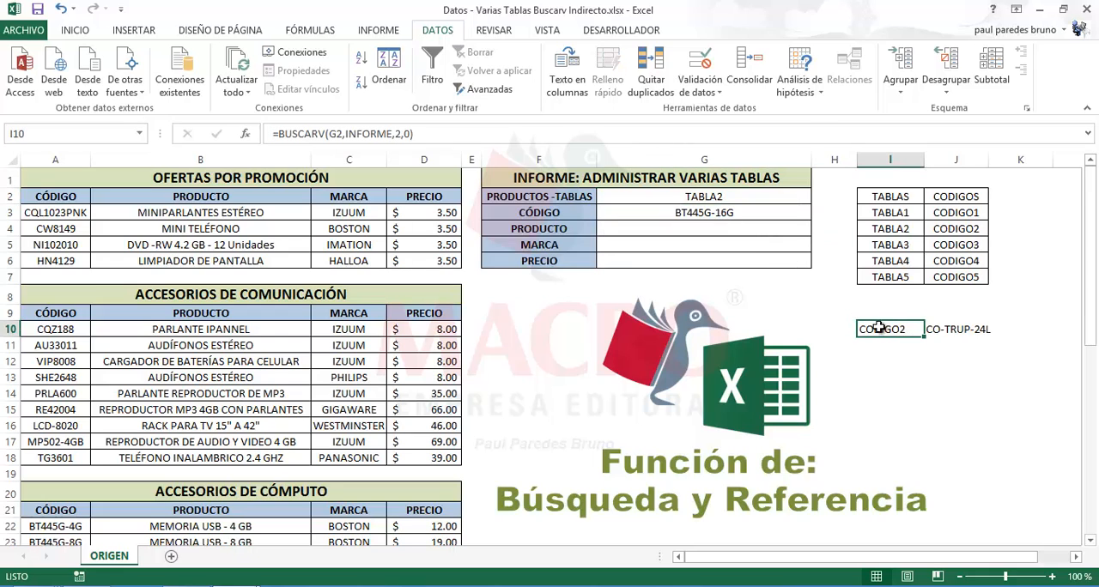
{"action": "left_click", "coordinate": [965, 329]}
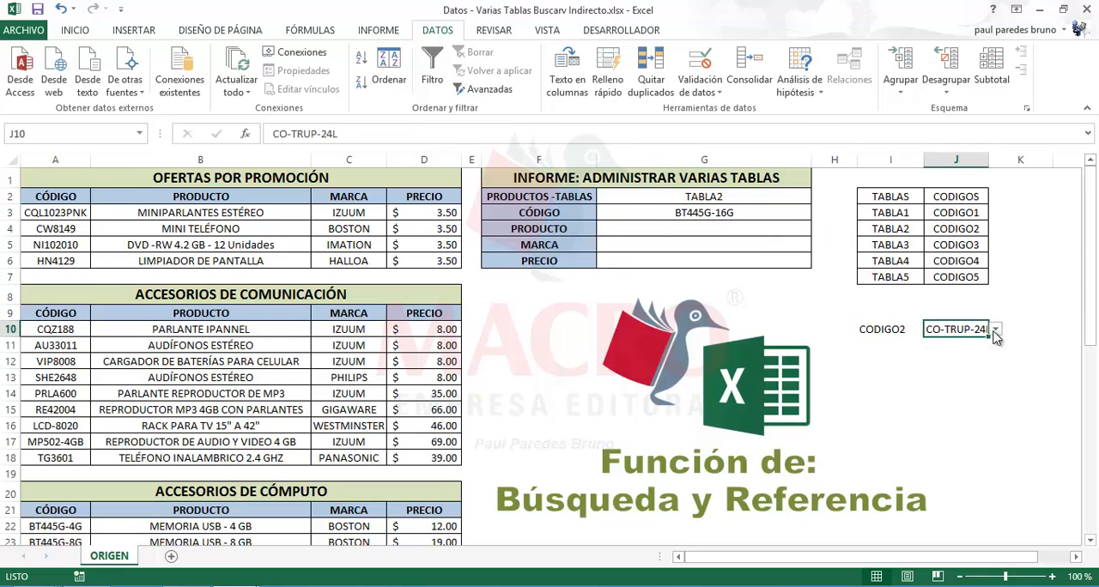
{"action": "left_click", "coordinate": [994, 329]}
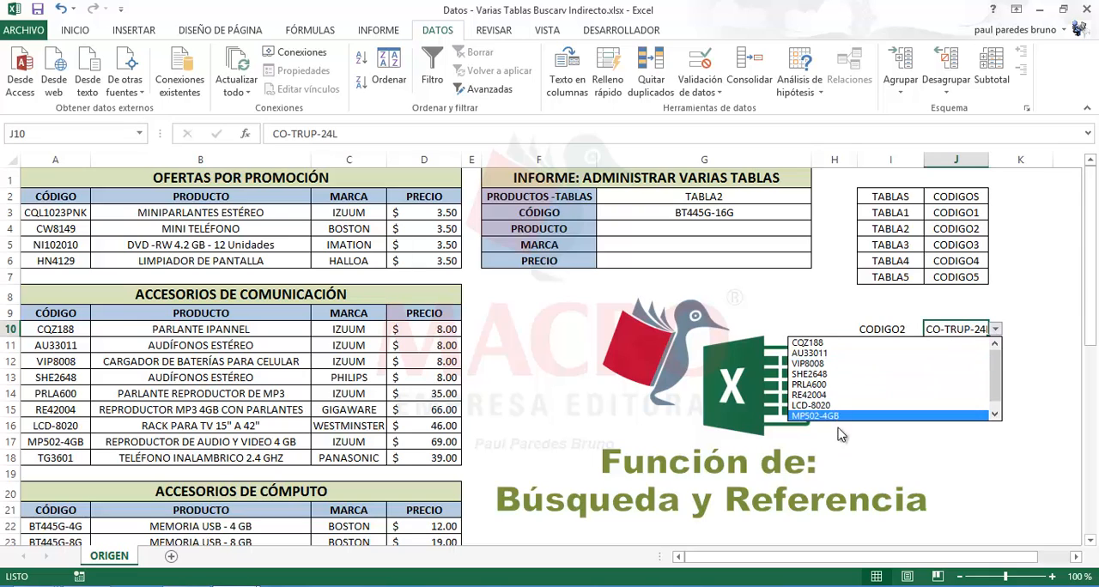
{"action": "left_click", "coordinate": [807, 363]}
Check the range name assigned to the codes A10:A18 of the ACCESORIOS DE COMUNICACIÓN table
{"action": "left_click", "coordinate": [888, 331]}
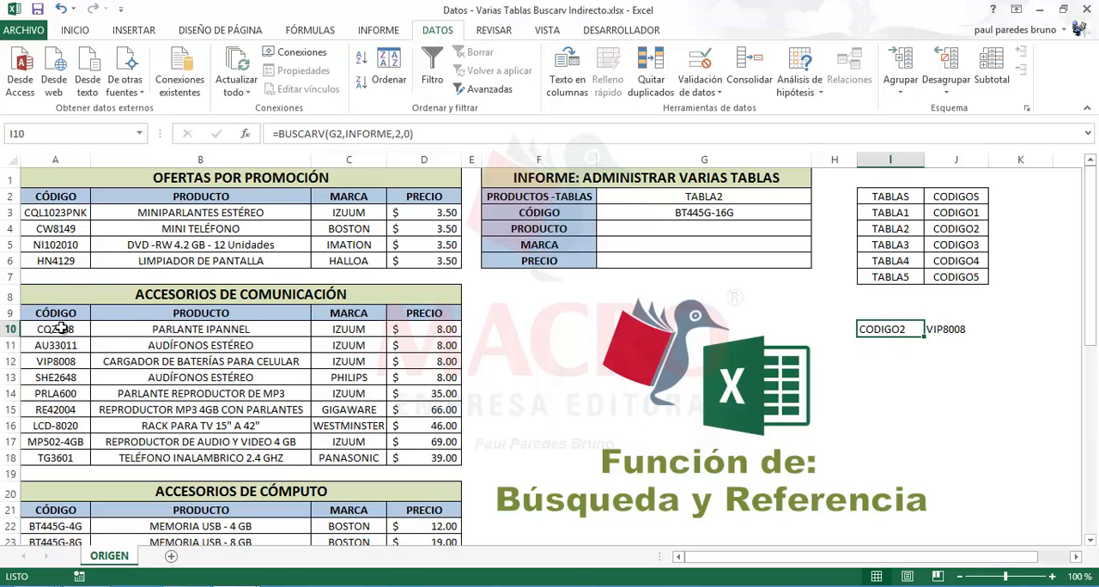
{"action": "left_click_drag", "start_coordinate": [60, 328], "coordinate": [41, 457]}
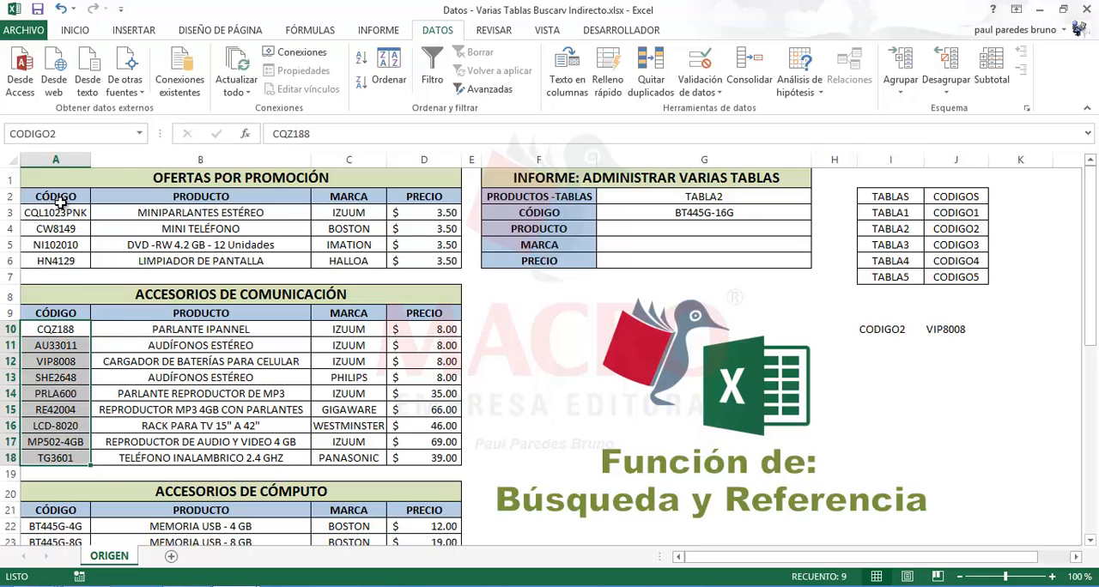
{"action": "left_click", "coordinate": [63, 136]}
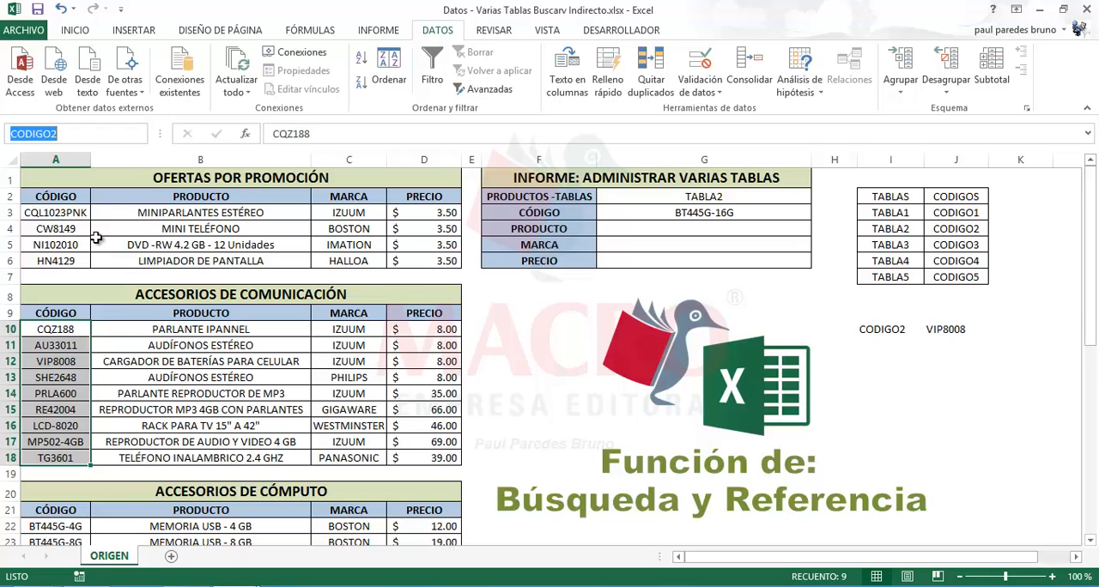
{"action": "key", "text": "Escape"}
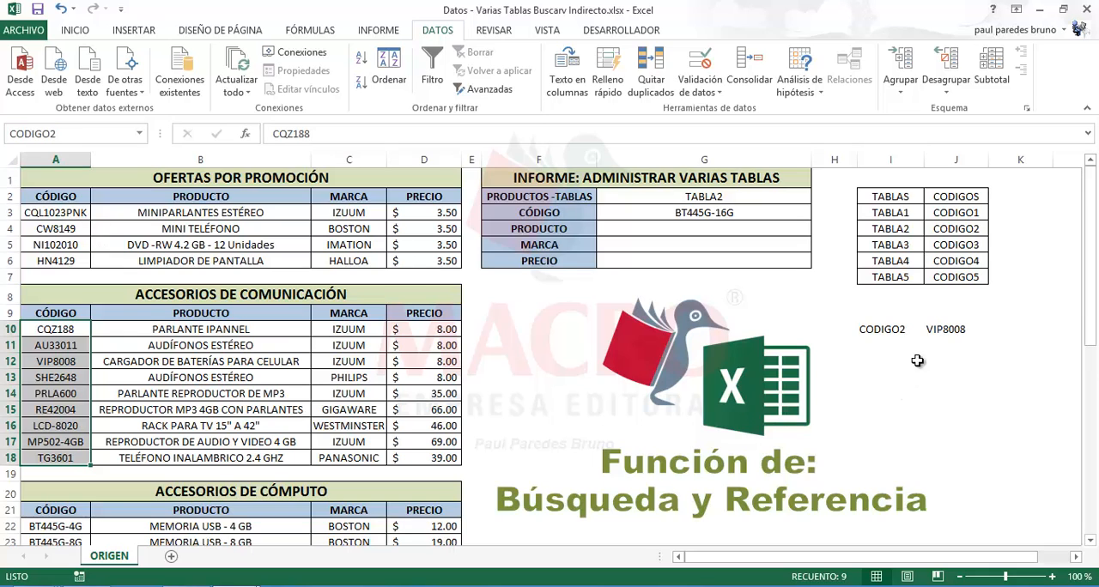
Compare the code-name lookup in I10 with the dependent list cell J10
{"action": "left_click", "coordinate": [931, 333]}
{"action": "left_click", "coordinate": [901, 331]}
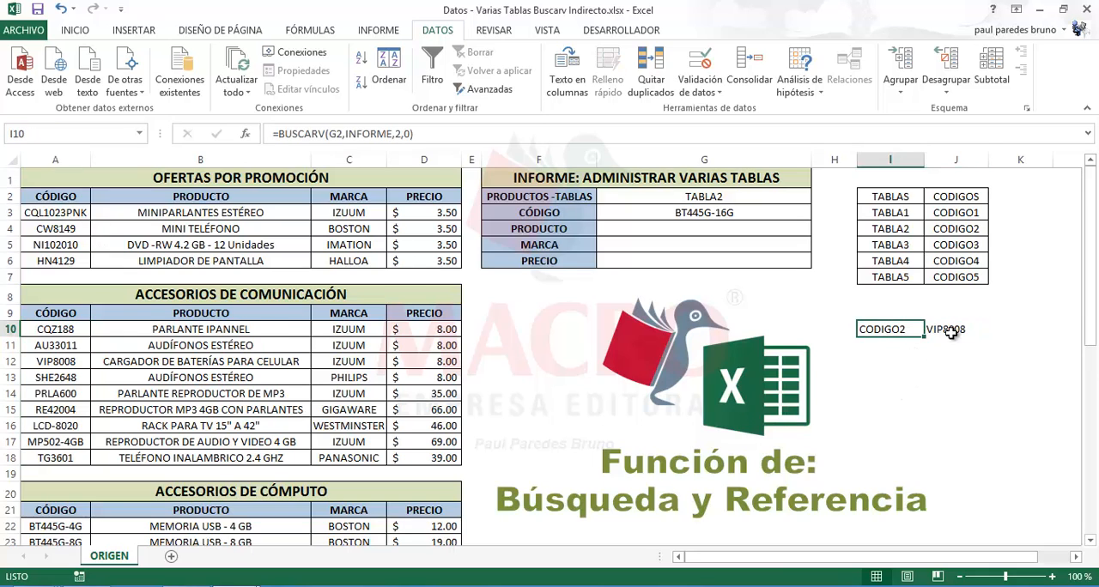
{"action": "left_click", "coordinate": [945, 333]}
{"action": "left_click", "coordinate": [896, 332]}
{"action": "left_click", "coordinate": [942, 332]}
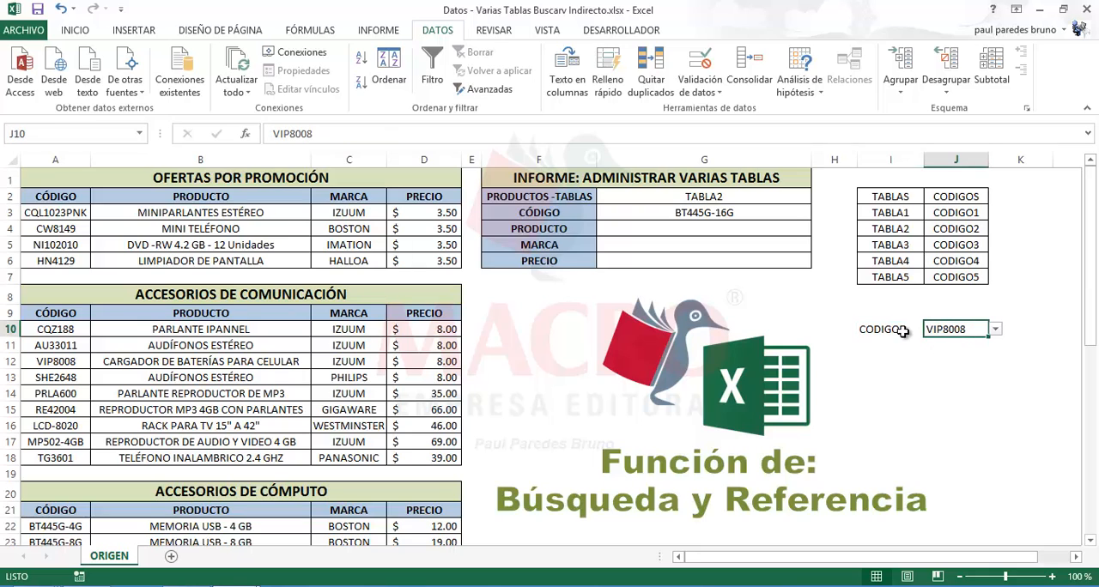
{"action": "left_click", "coordinate": [899, 332]}
{"action": "left_click", "coordinate": [945, 332]}
{"action": "left_click", "coordinate": [898, 332]}
{"action": "left_click", "coordinate": [949, 335]}
{"action": "left_click", "coordinate": [899, 332]}
{"action": "left_click", "coordinate": [935, 331]}
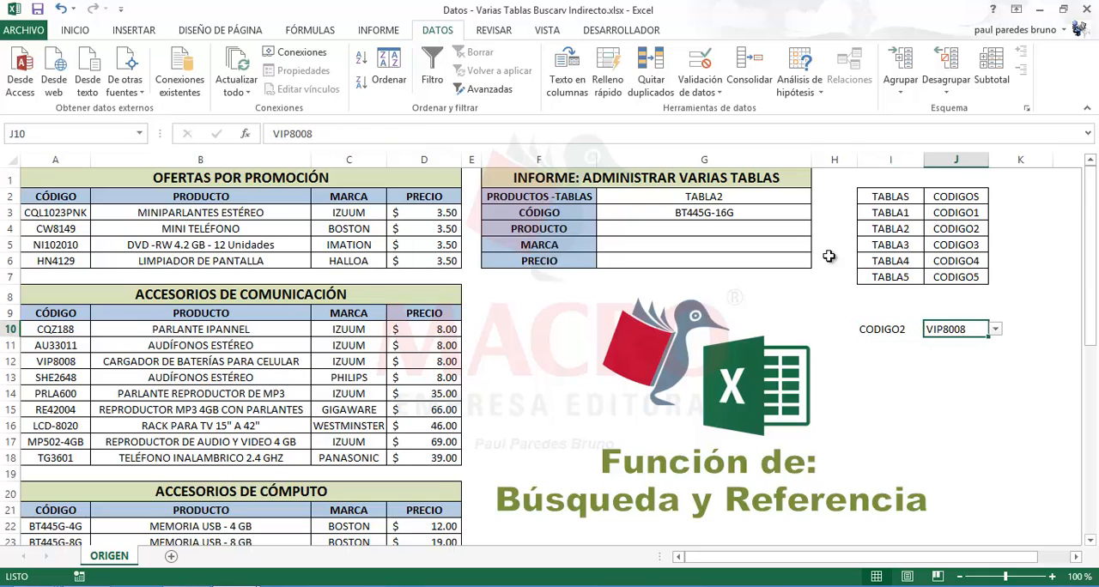
Review the source formula in the data validation of the CÓDIGO cell G3 and close the dialog without changes
{"action": "left_click", "coordinate": [771, 219]}
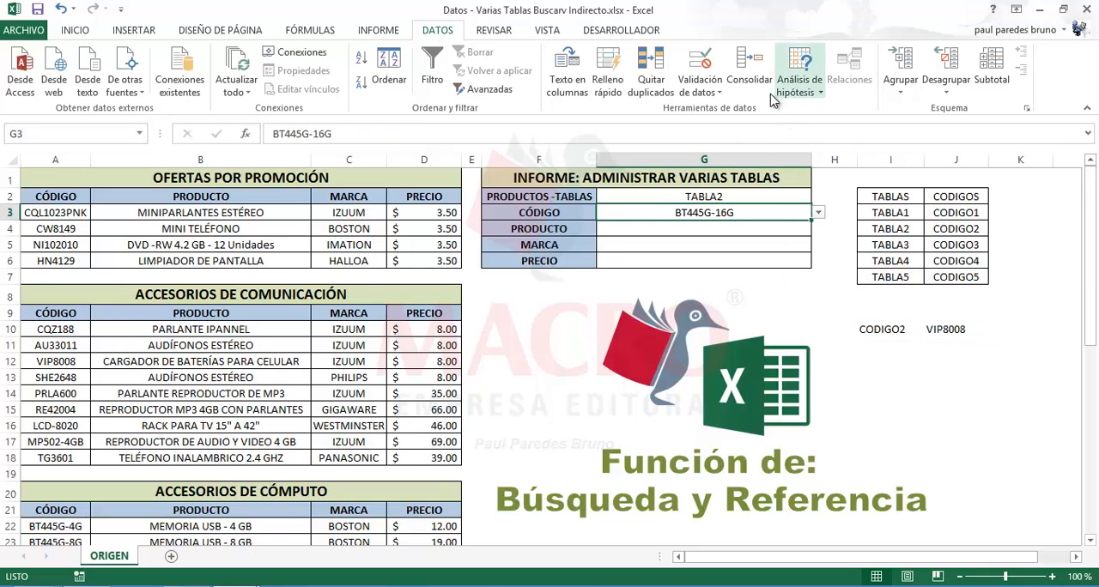
{"action": "left_click", "coordinate": [700, 86]}
{"action": "left_click", "coordinate": [712, 112]}
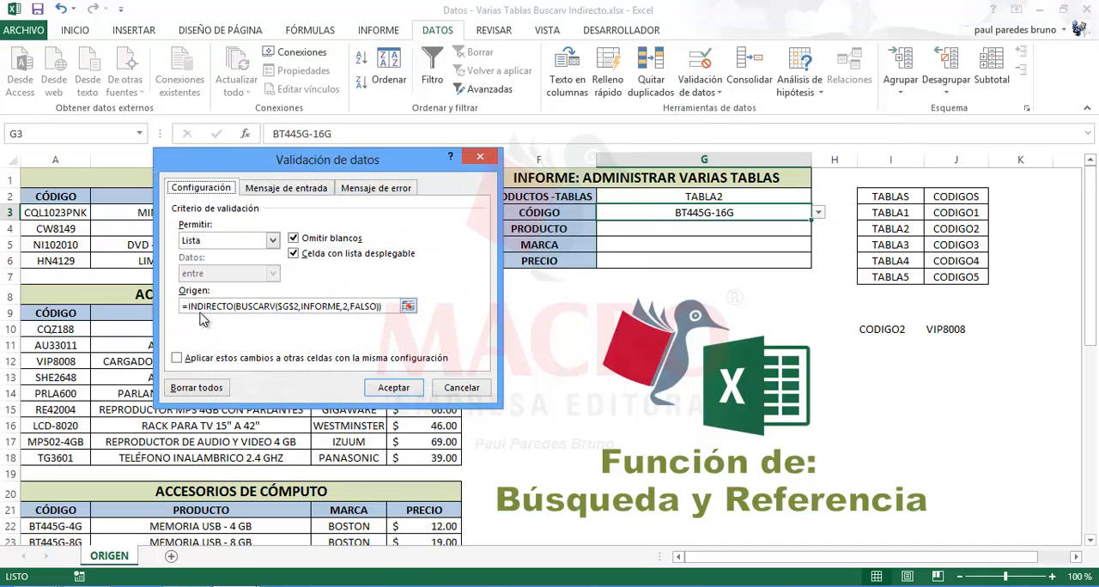
{"action": "left_click", "coordinate": [453, 391]}
Inspect the arguments of the BUSCARV formula in I10 and the dependent list cell J10 without changing them
{"action": "left_click", "coordinate": [863, 330]}
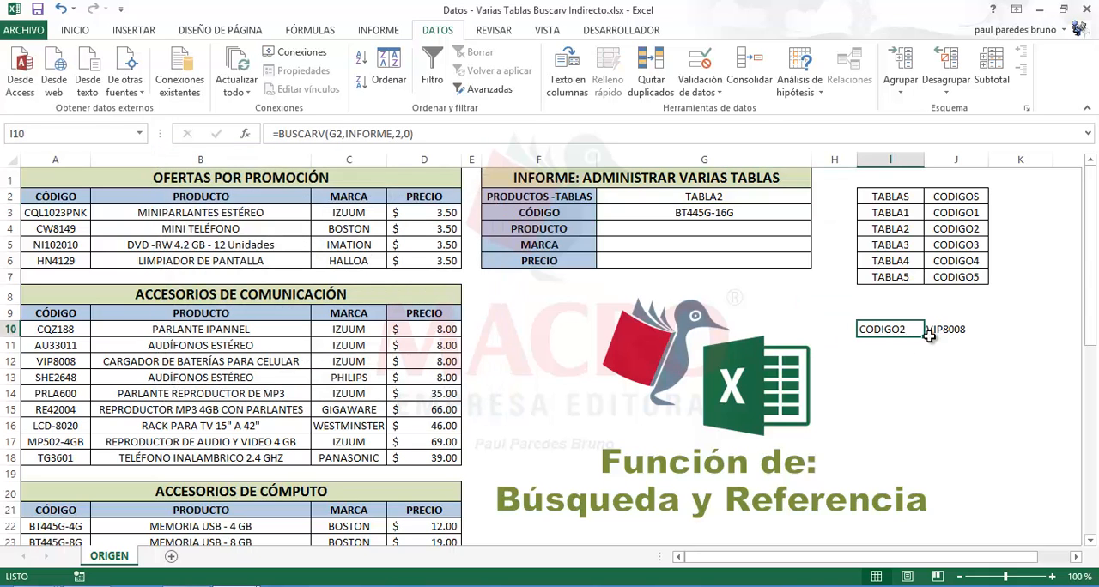
{"action": "double_click", "coordinate": [903, 330]}
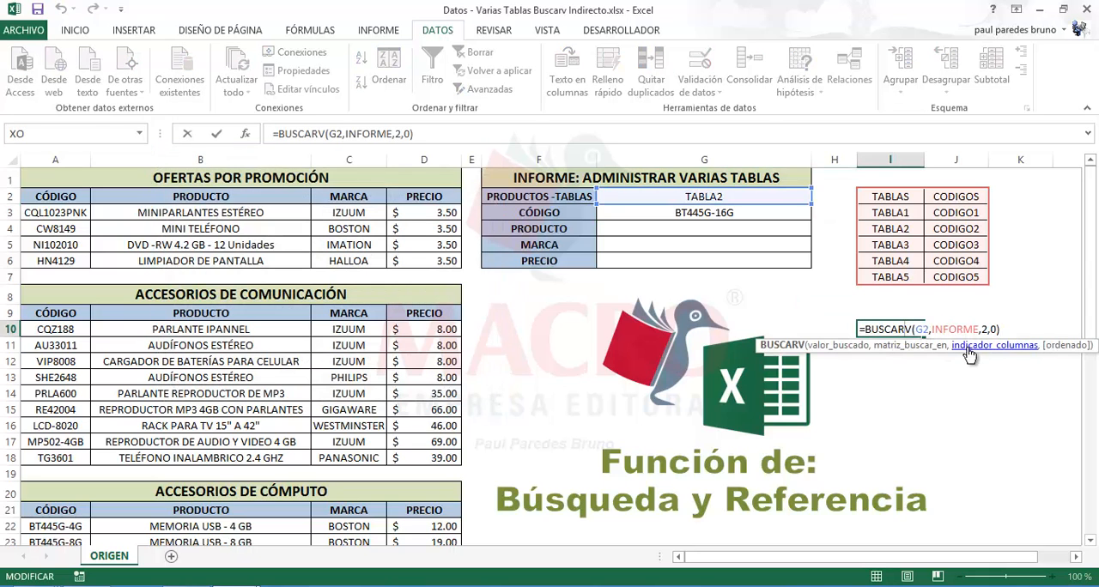
{"action": "key", "text": "Escape"}
{"action": "left_click", "coordinate": [961, 330]}
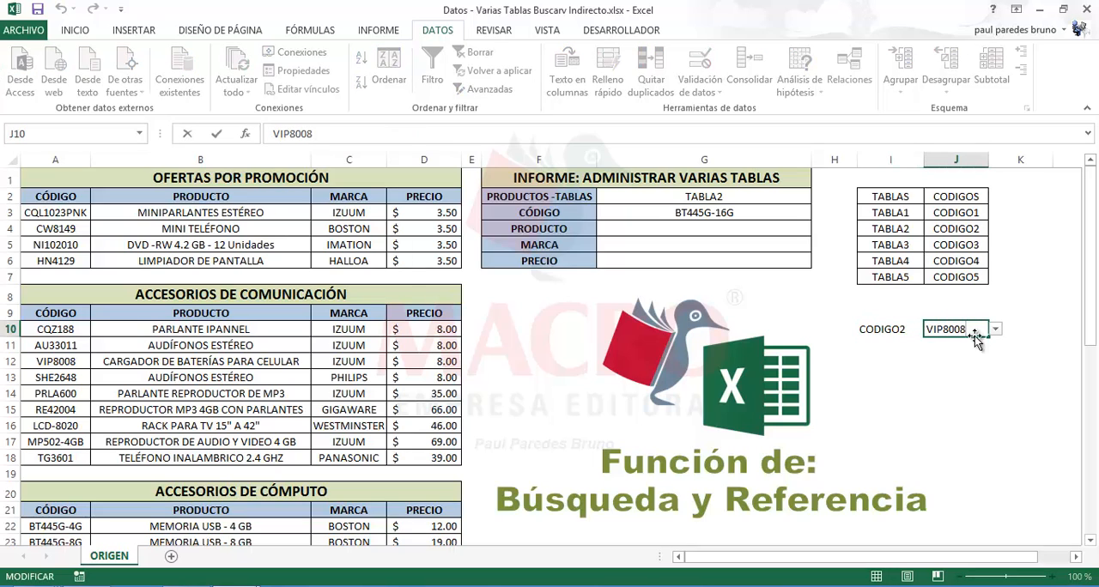
{"action": "left_click", "coordinate": [895, 330]}
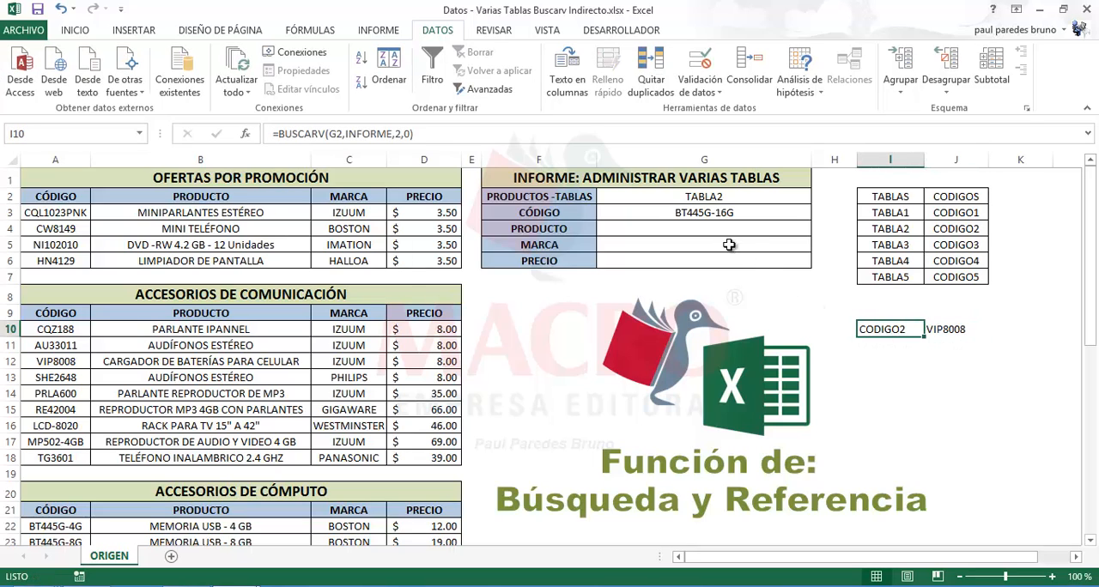
Examine the PRODUCTO, MARCA and PRECIO columns of the source tables that the empty report cells must return
{"action": "left_click", "coordinate": [698, 227]}
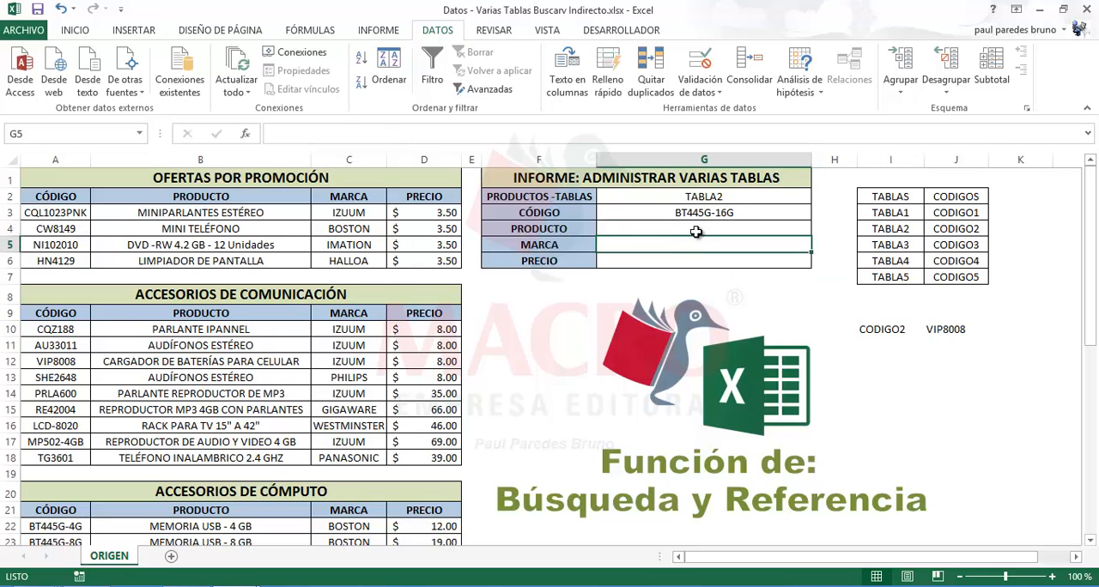
{"action": "left_click_drag", "start_coordinate": [239, 213], "coordinate": [238, 261]}
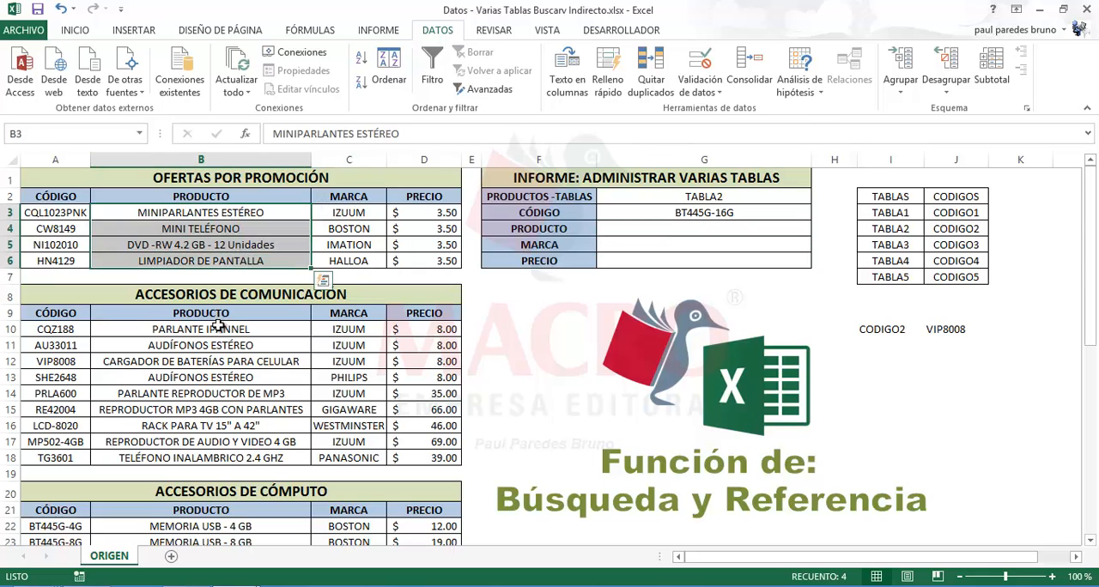
{"action": "left_click_drag", "start_coordinate": [218, 327], "coordinate": [205, 456]}
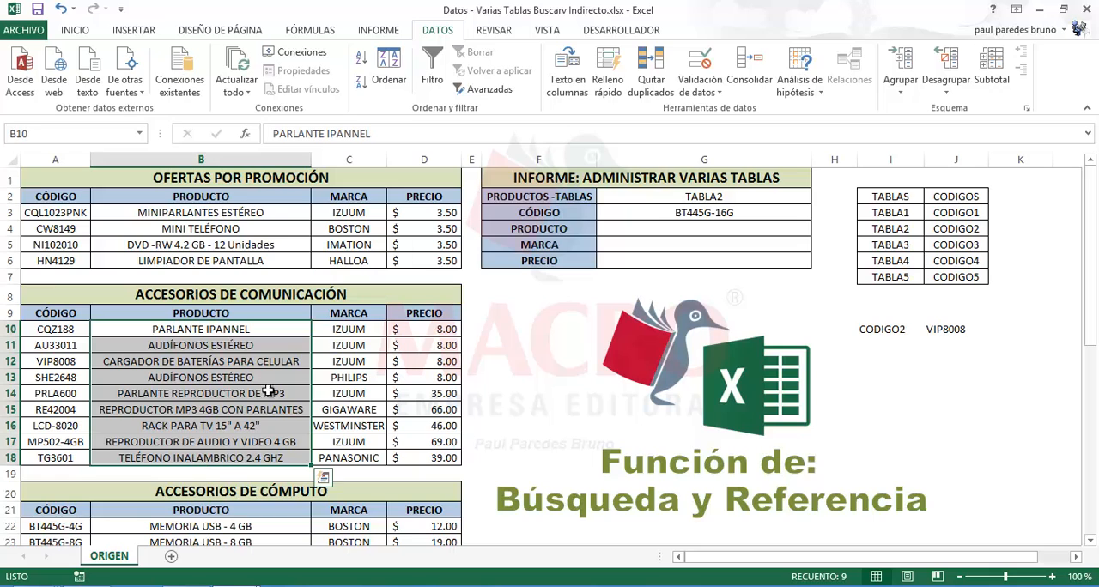
{"action": "left_click_drag", "start_coordinate": [358, 214], "coordinate": [368, 263]}
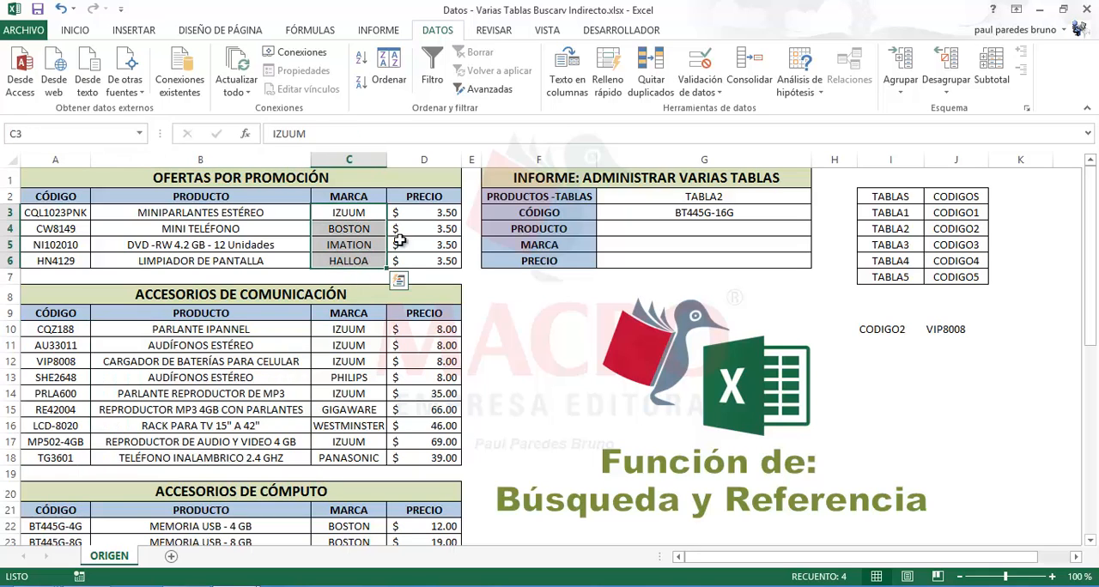
{"action": "left_click_drag", "start_coordinate": [429, 212], "coordinate": [433, 262]}
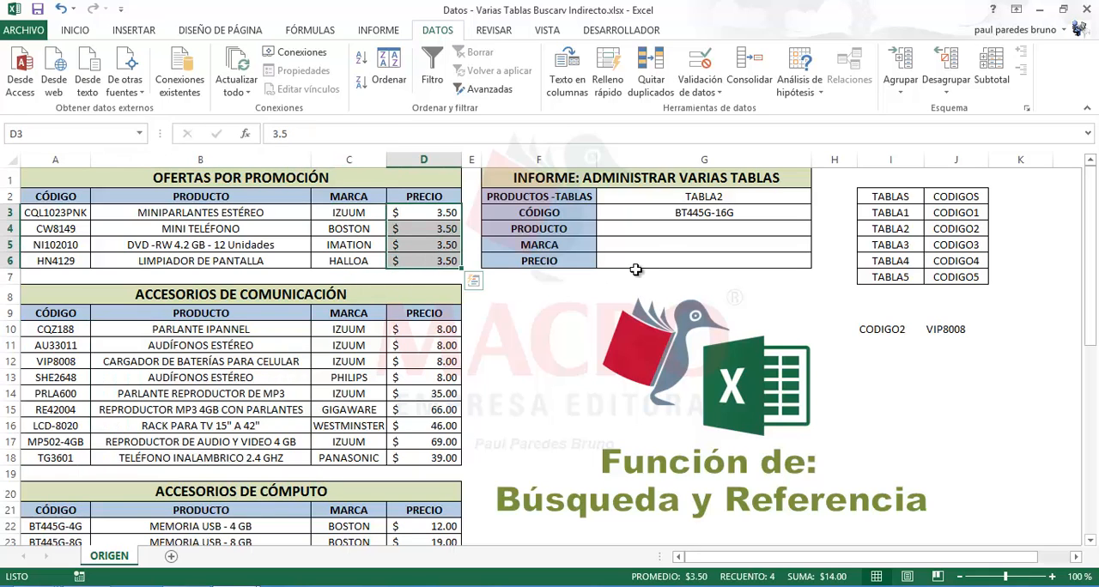
Start a BUSCARV formula in the PRODUCTO cell G4 with the code in G3 as the lookup value
{"action": "left_click", "coordinate": [666, 230]}
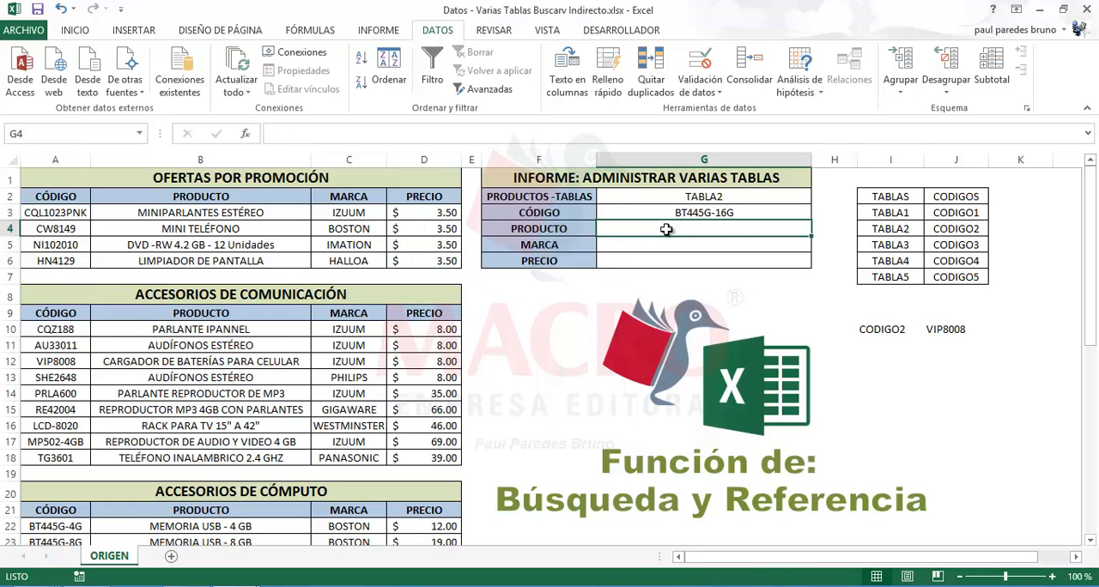
{"action": "type", "text": "="}
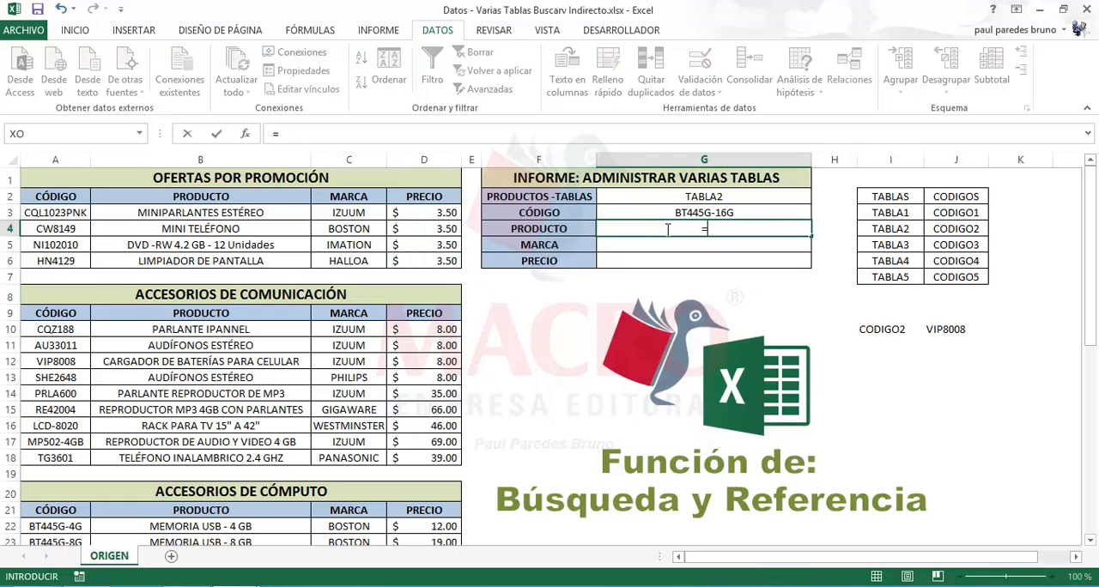
{"action": "type", "text": "BI"}
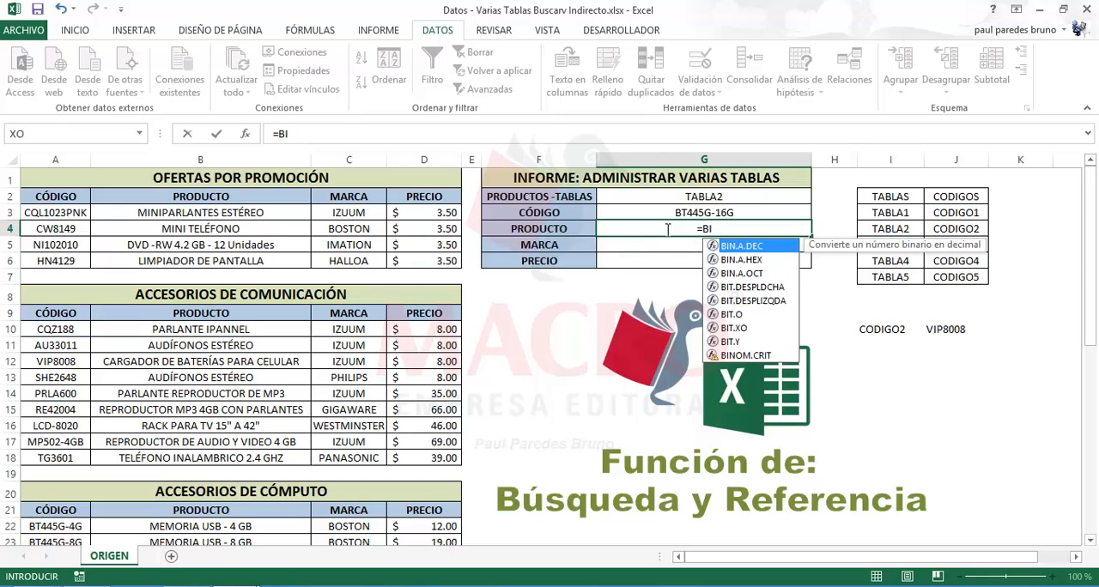
{"action": "key", "text": "BackSpace"}
{"action": "type", "text": "U"}
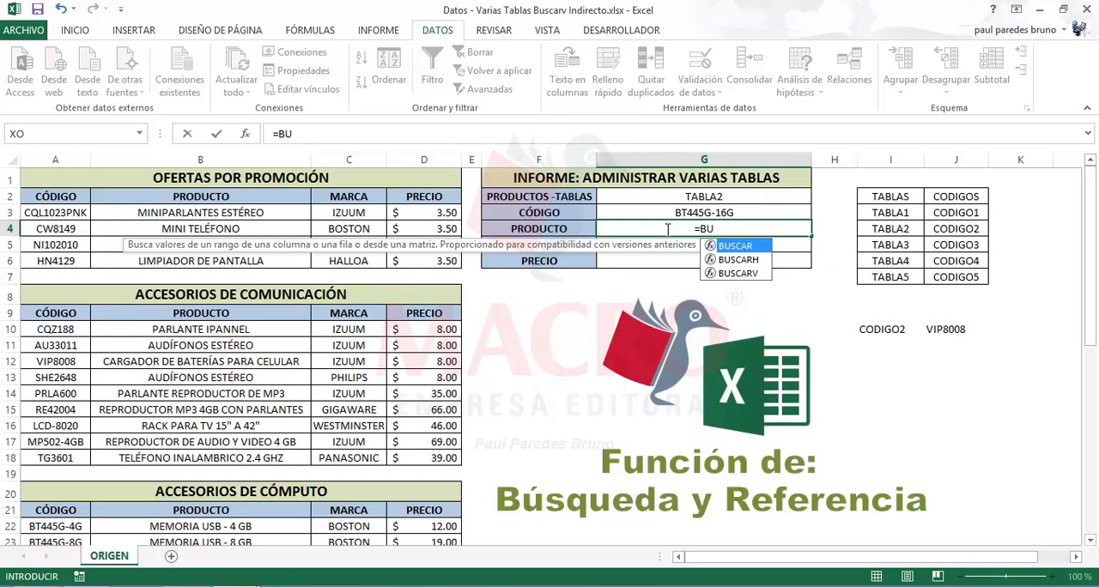
{"action": "double_click", "coordinate": [735, 273]}
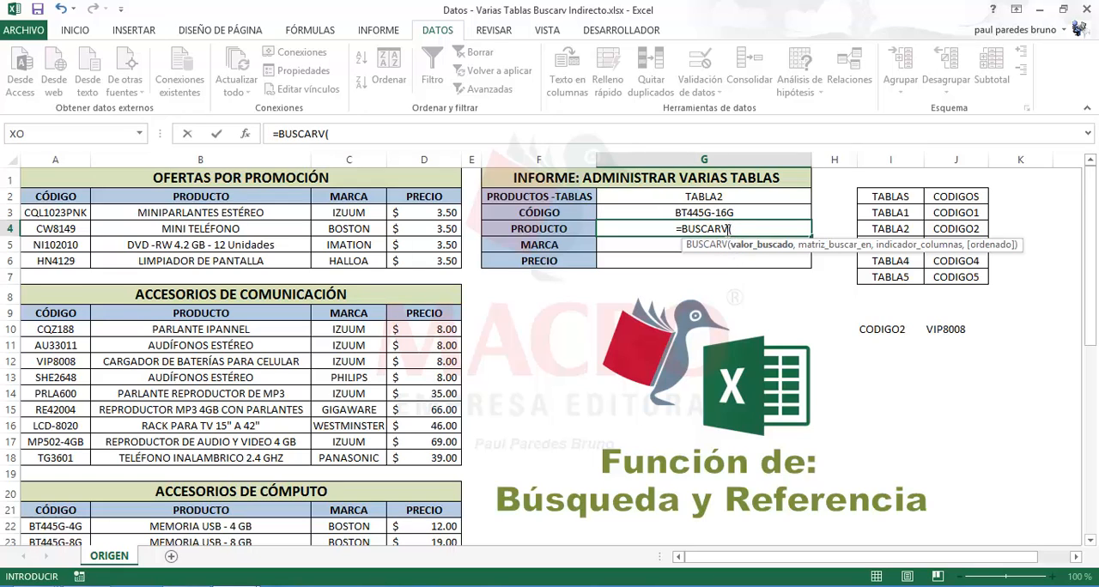
{"action": "left_click", "coordinate": [741, 212]}
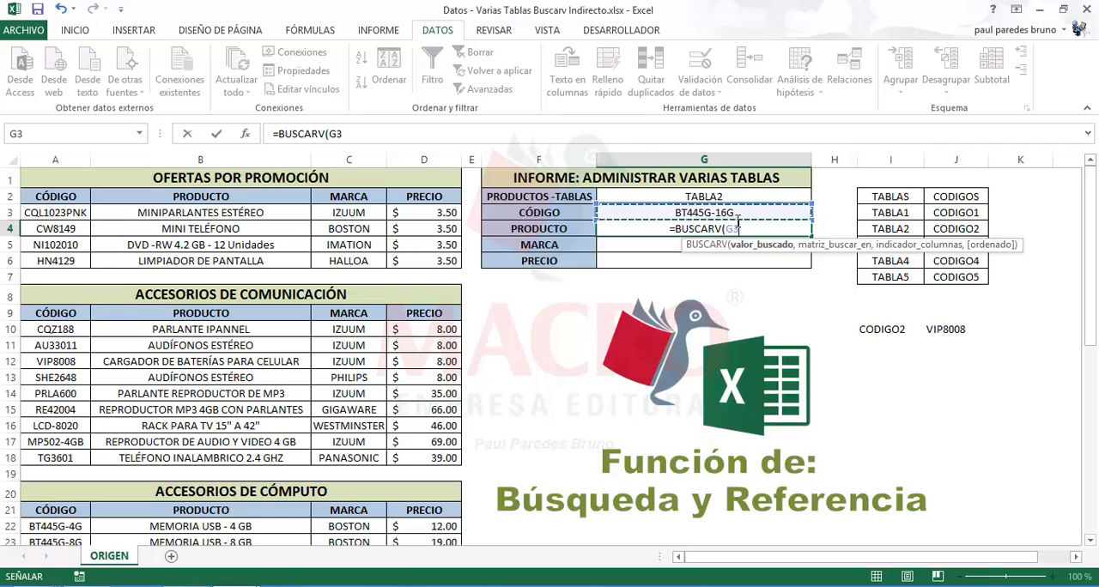
{"action": "type", "text": ","}
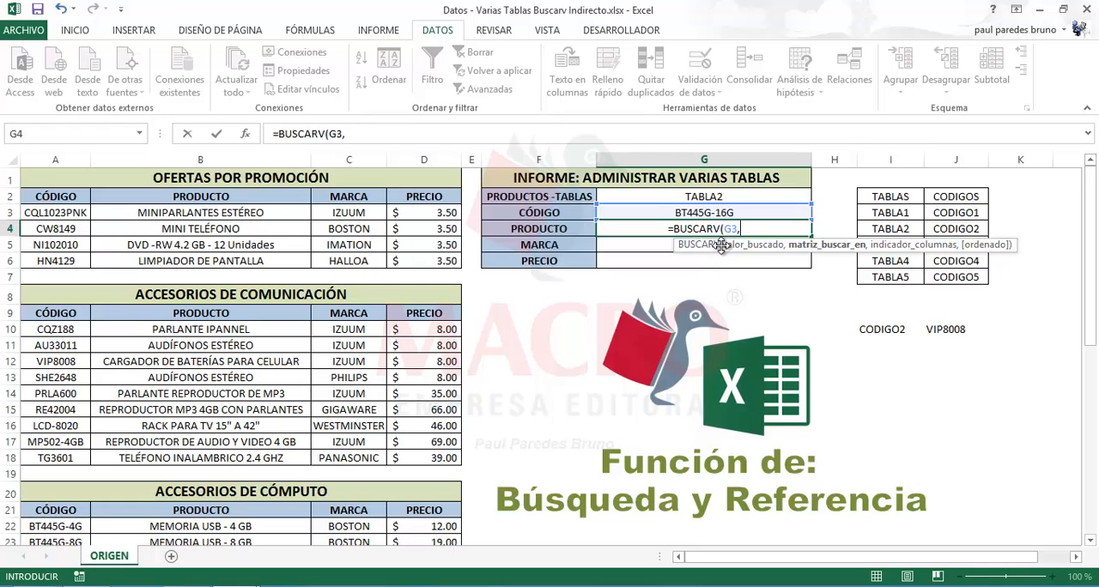
Complete the G4 formula with INDIRECTO(G2) as the lookup table, column index 2 and exact match 0
{"action": "type", "text": "IN"}
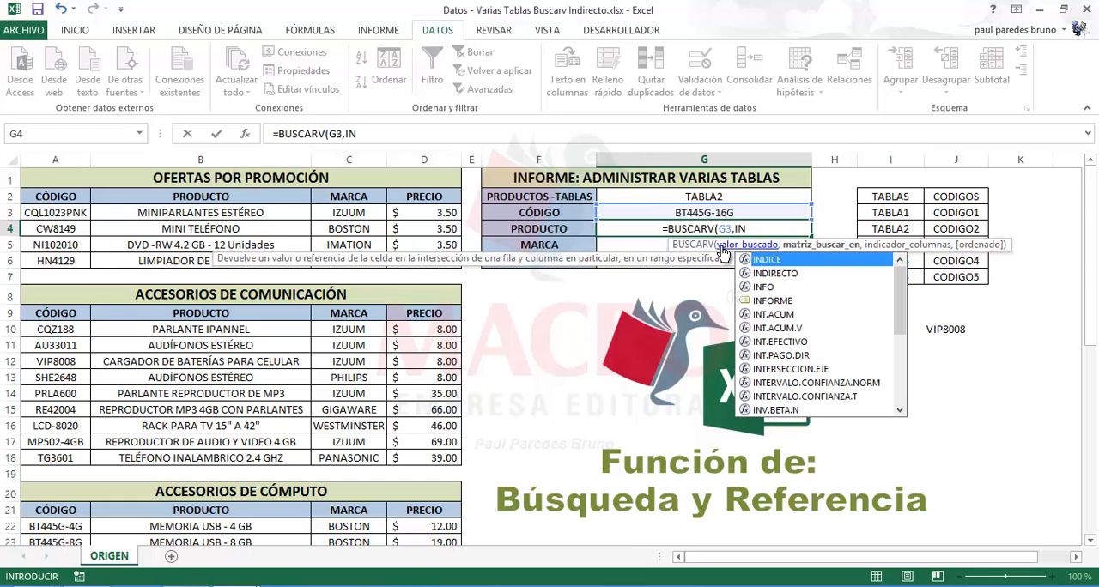
{"action": "double_click", "coordinate": [764, 273]}
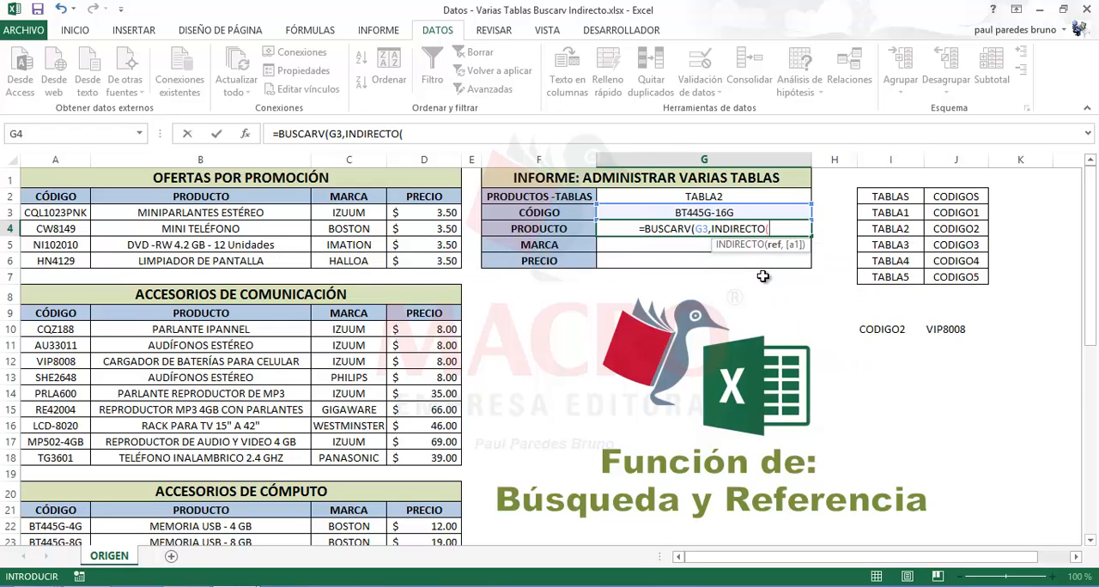
{"action": "left_click", "coordinate": [734, 197]}
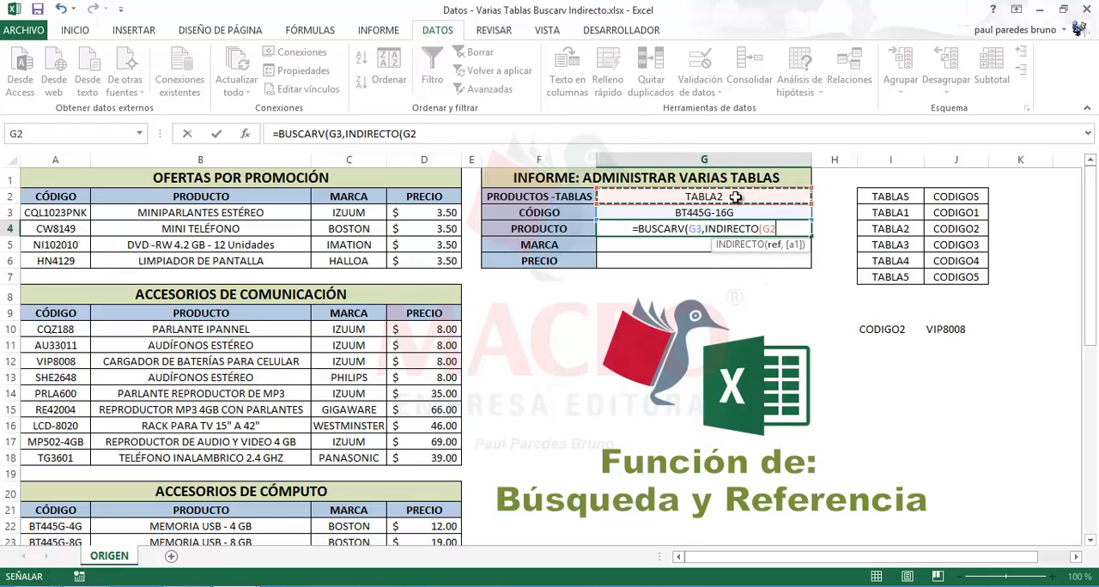
{"action": "type", "text": "),"}
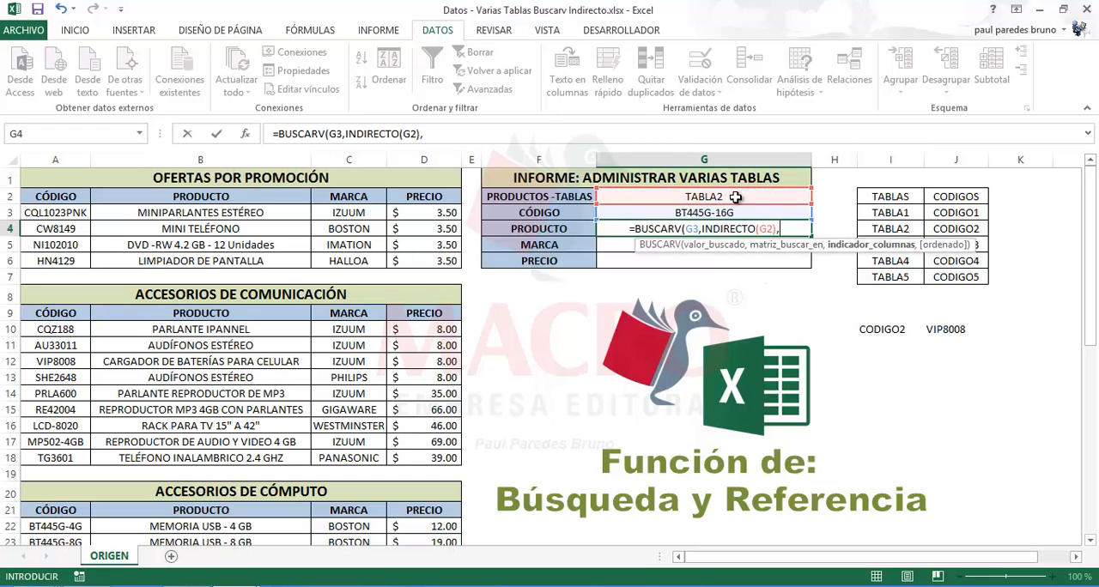
{"action": "type", "text": "2"}
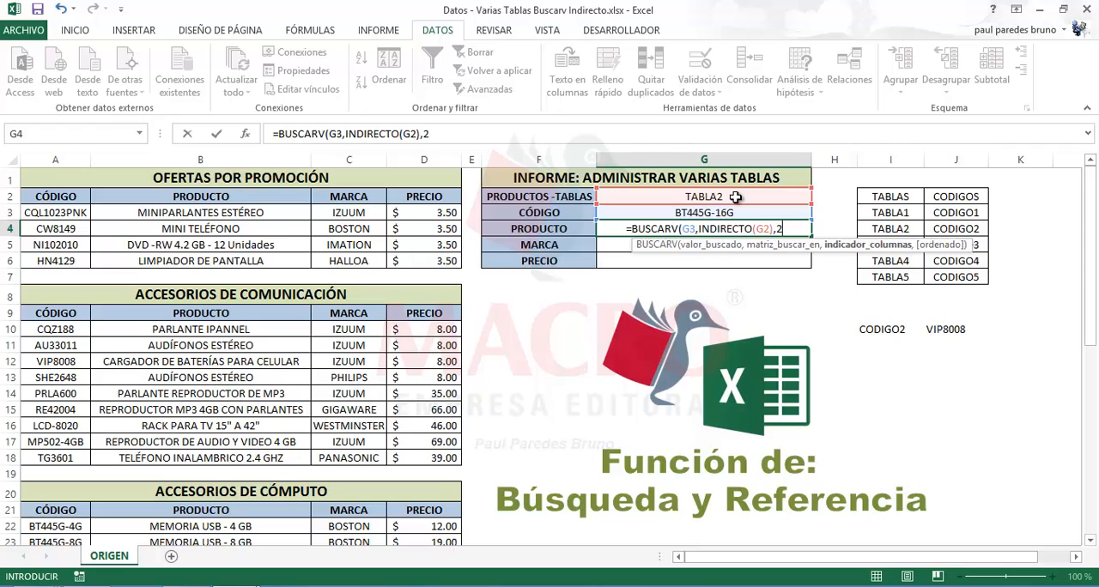
{"action": "type", "text": ",0"}
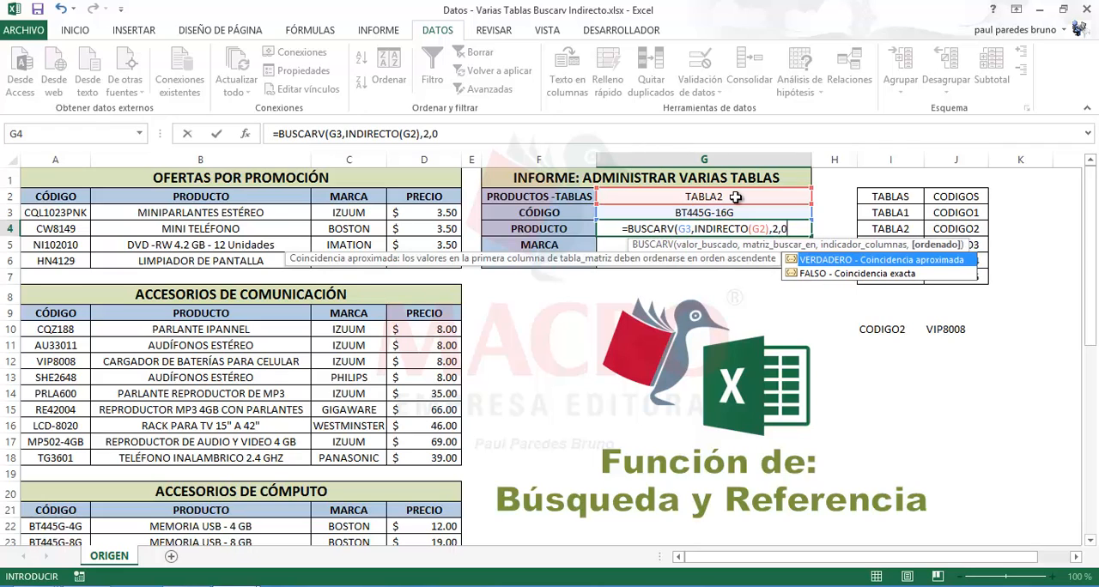
{"action": "type", "text": ")"}
{"action": "key", "text": "Return"}
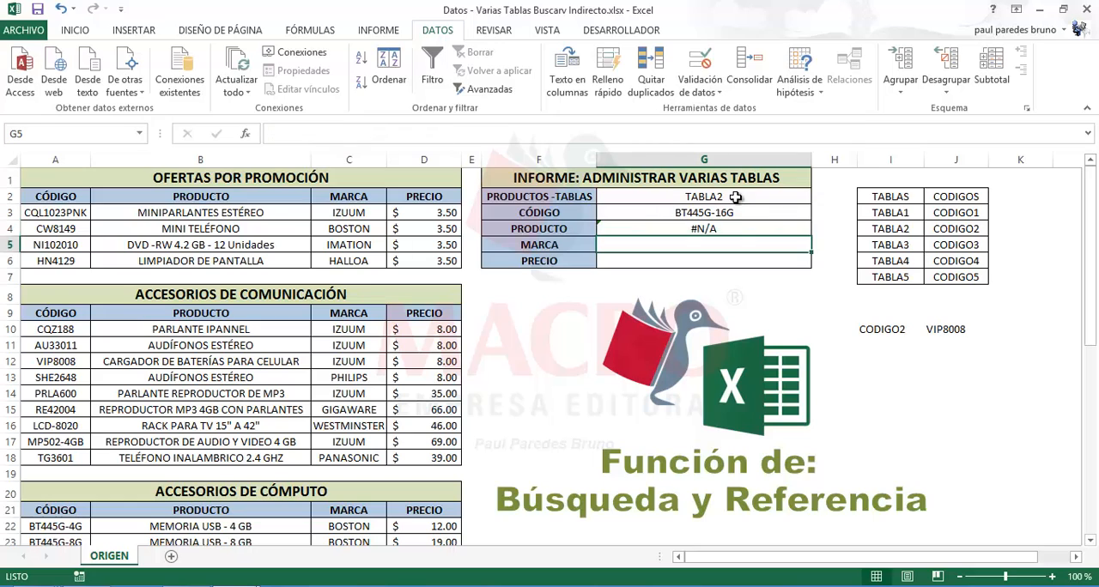
Choose the code SHE2648 for the CÓDIGO cell G3 to test the product lookup with TABLA2
{"action": "left_click", "coordinate": [742, 228]}
{"action": "left_click", "coordinate": [752, 215]}
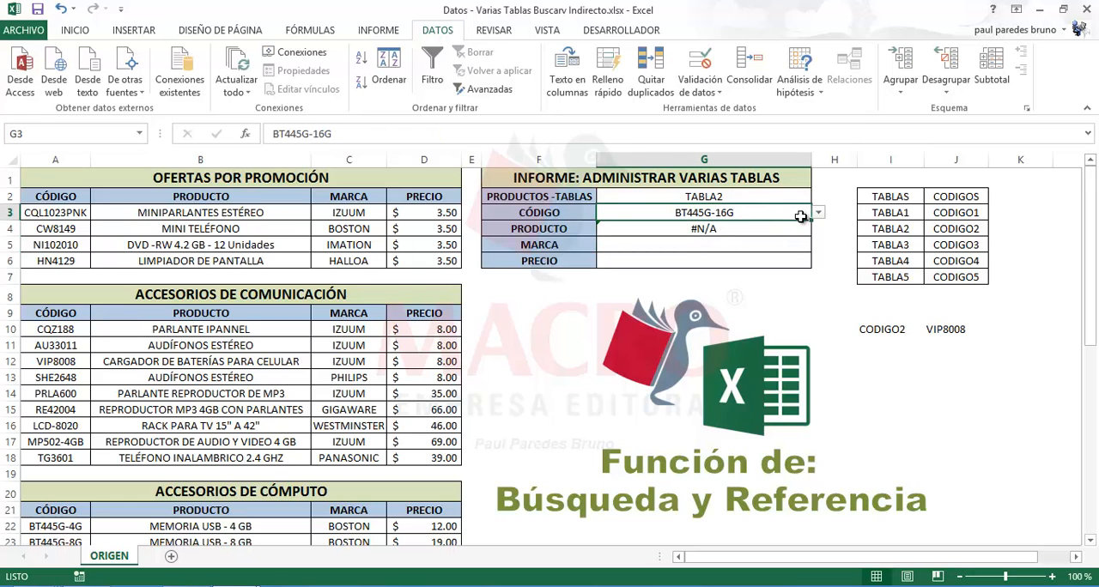
{"action": "left_click", "coordinate": [818, 212]}
{"action": "left_click", "coordinate": [656, 256]}
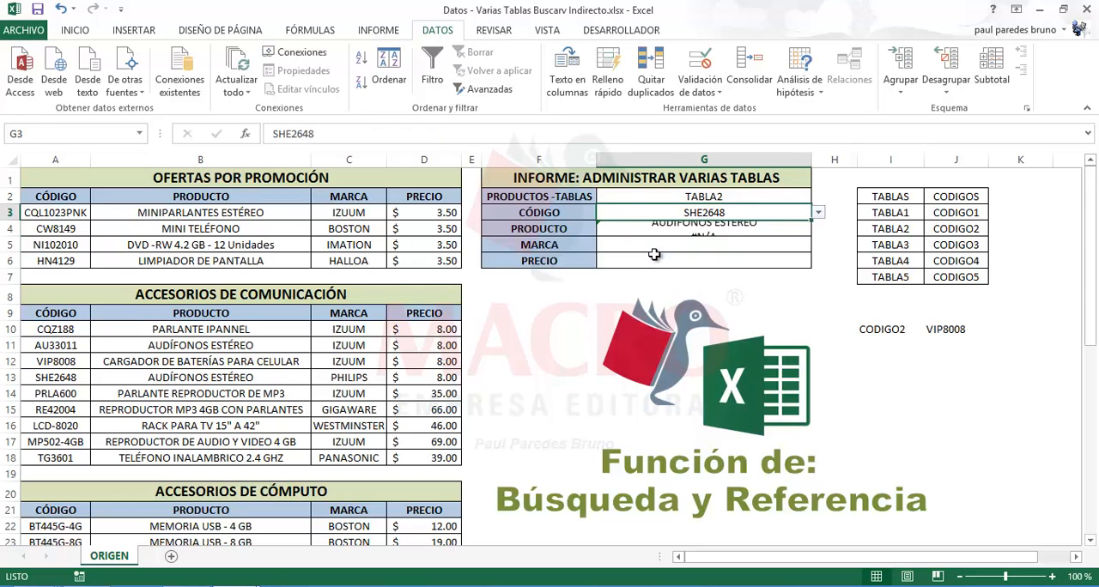
Switch the report table in G2 to TABLA1 and choose the code CW8149 in G3
{"action": "left_click", "coordinate": [776, 197]}
{"action": "left_click", "coordinate": [817, 199]}
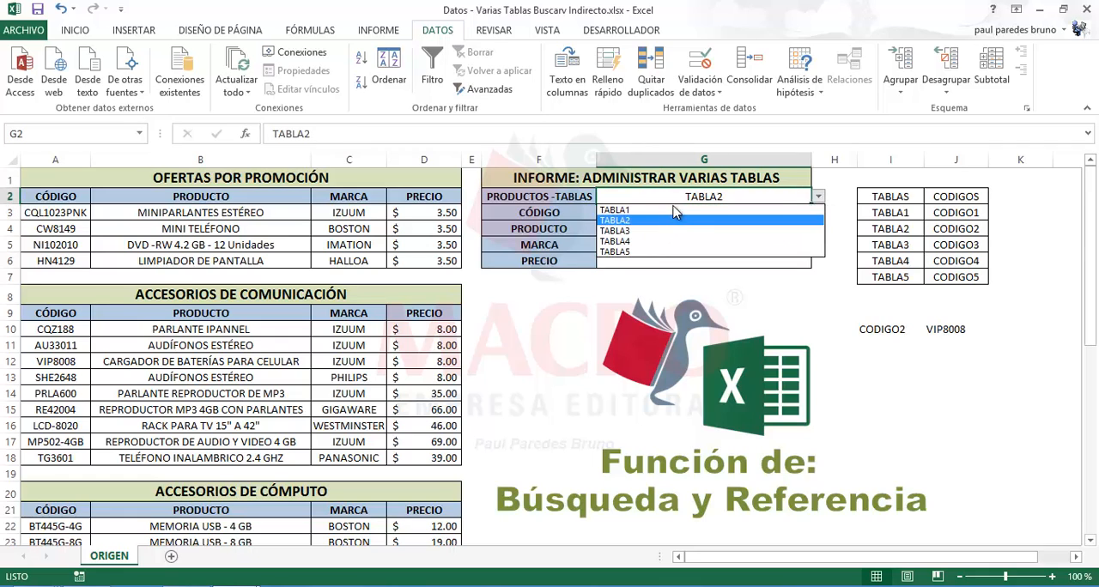
{"action": "left_click", "coordinate": [654, 213]}
{"action": "left_click", "coordinate": [687, 213]}
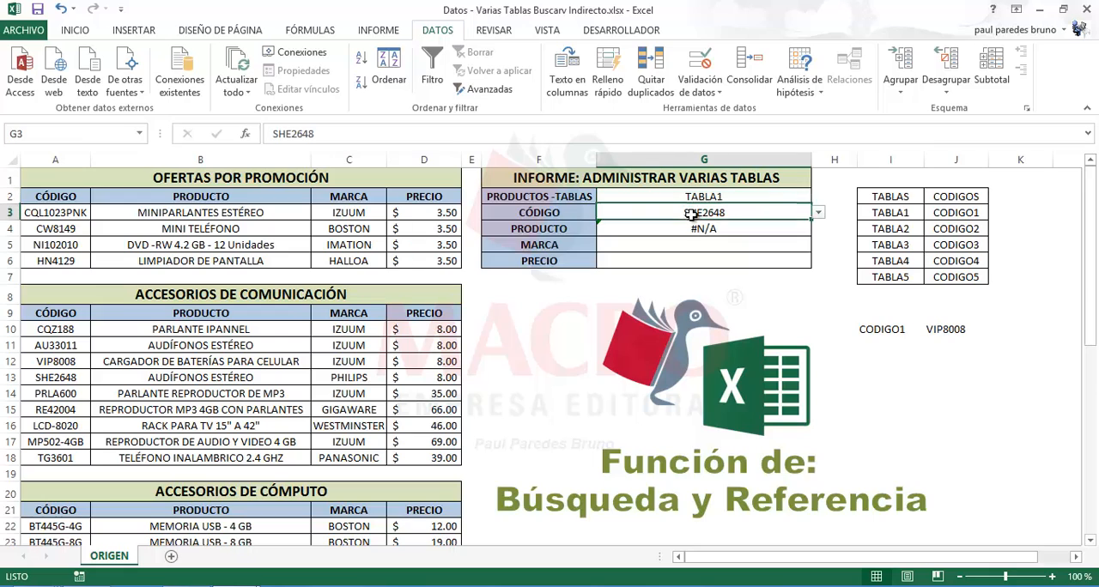
{"action": "left_click", "coordinate": [818, 213]}
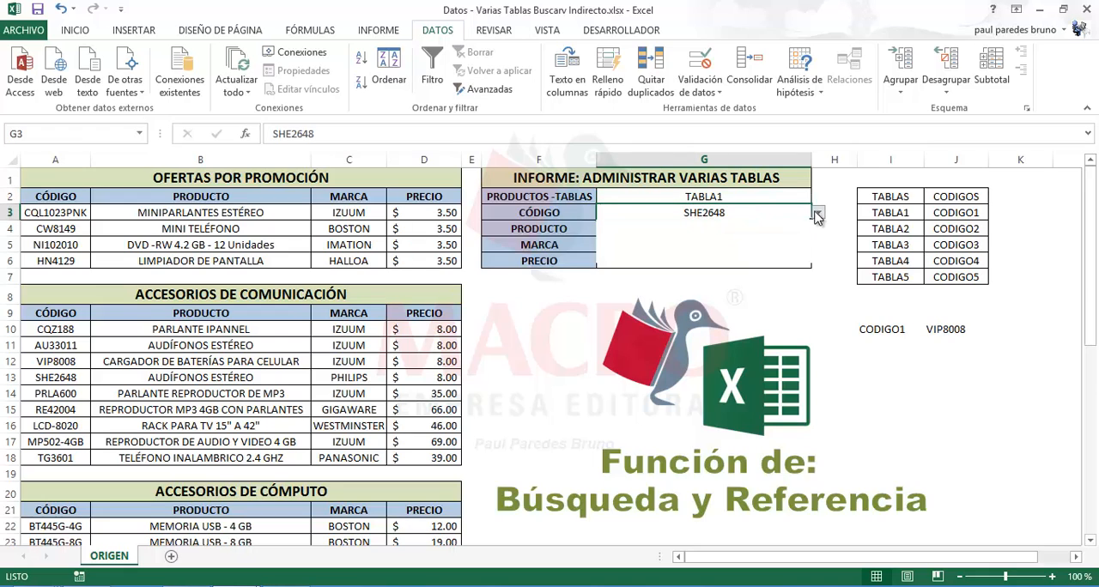
{"action": "left_click", "coordinate": [693, 234]}
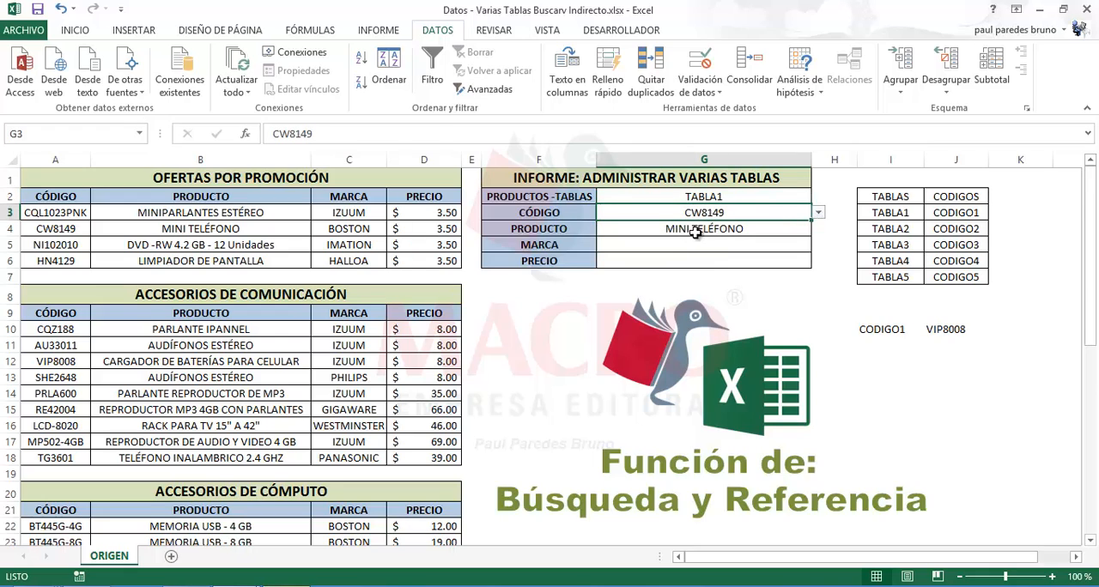
Review the PRODUCTO formula in G4 together with the table cell G2 and code cell G3 it refers to
{"action": "left_click", "coordinate": [696, 233]}
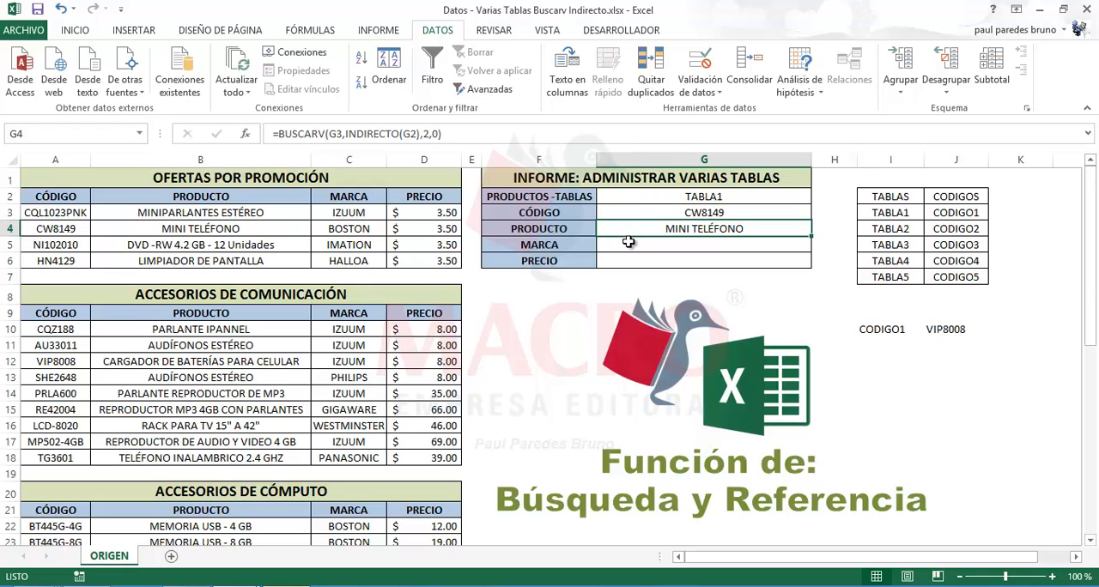
{"action": "left_click", "coordinate": [700, 199]}
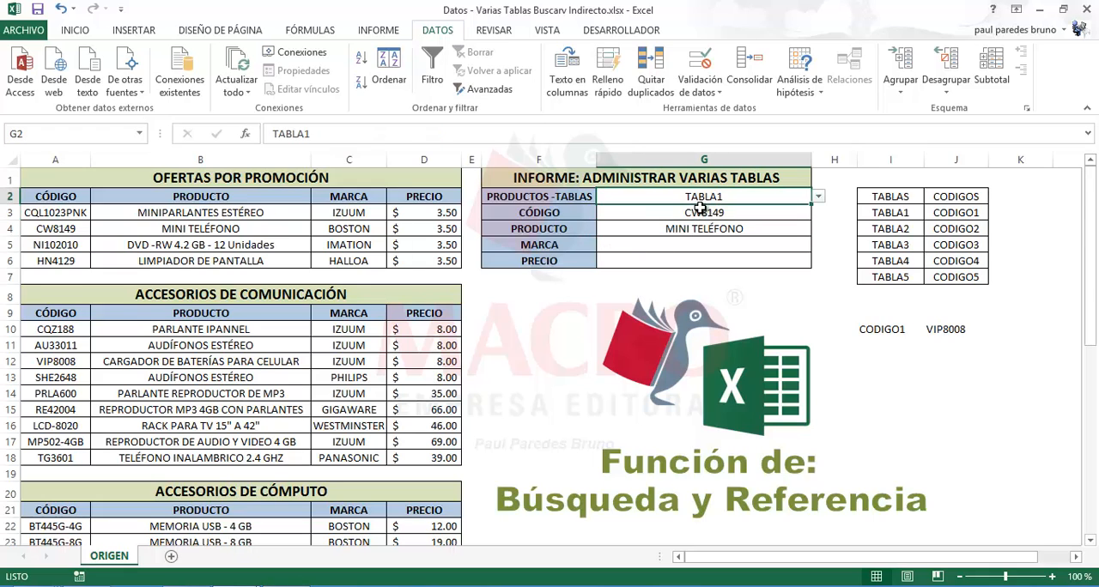
{"action": "left_click", "coordinate": [702, 212]}
{"action": "key", "text": "Up"}
{"action": "left_click", "coordinate": [700, 213]}
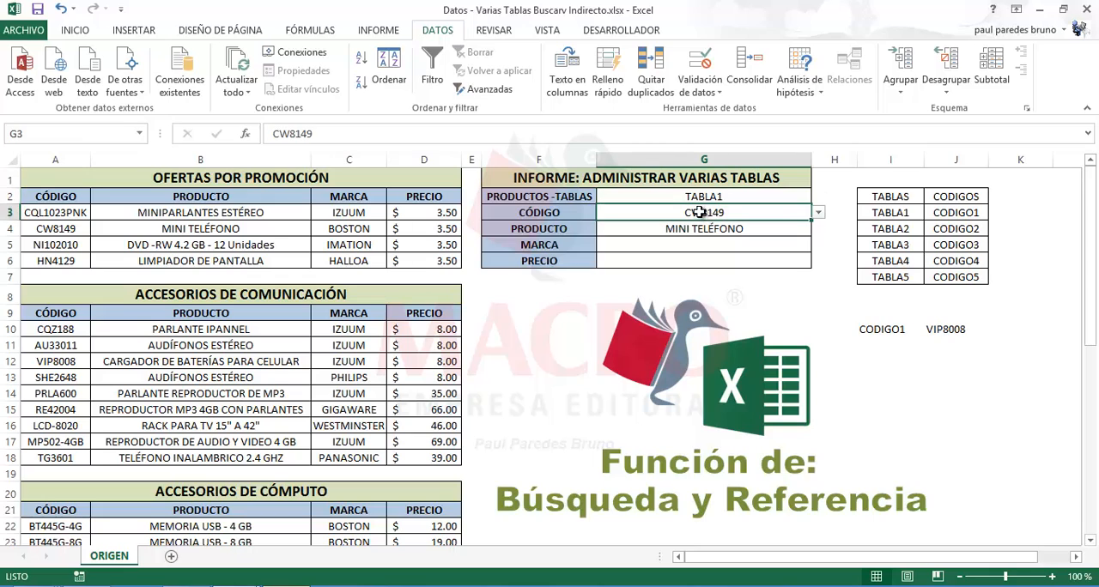
{"action": "key", "text": "Up"}
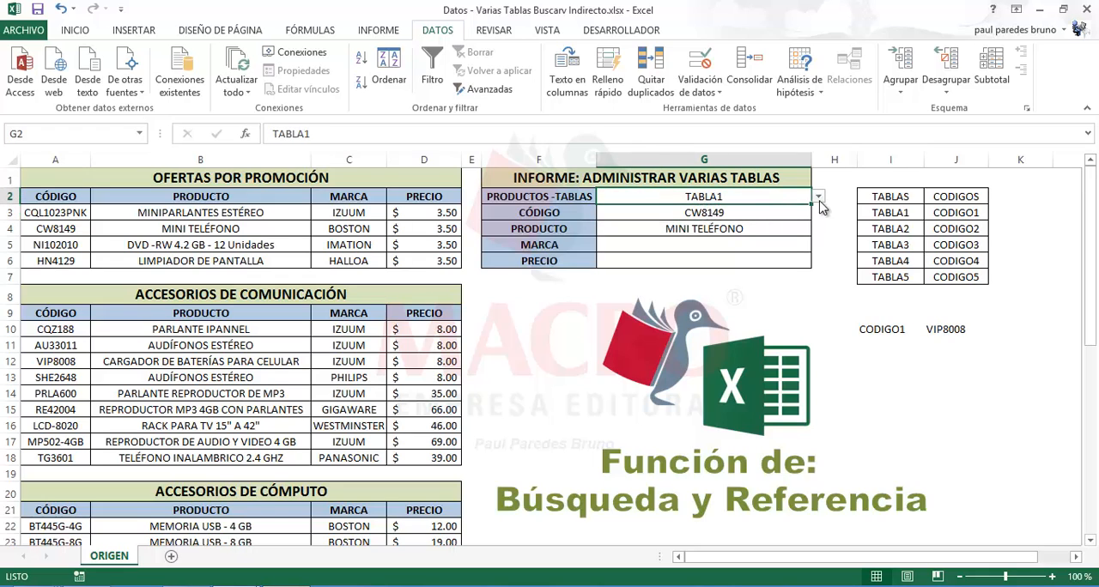
{"action": "left_click", "coordinate": [769, 213]}
{"action": "left_click", "coordinate": [740, 199]}
Choose the code HN4129 in G3 and check the returned product against source cells A6 and B6
{"action": "left_click", "coordinate": [753, 219]}
{"action": "left_click", "coordinate": [818, 212]}
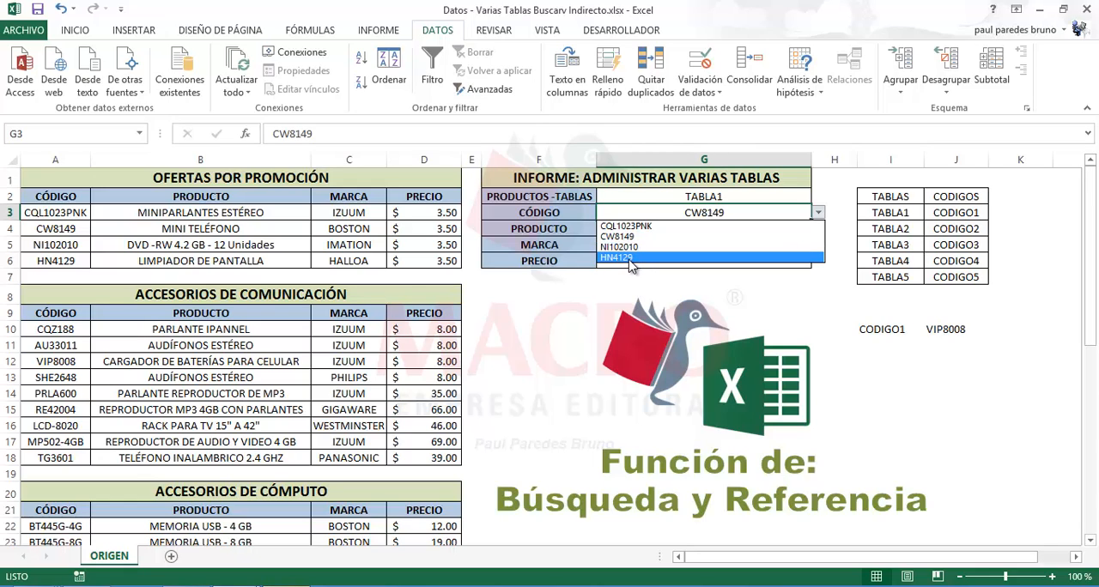
{"action": "left_click", "coordinate": [631, 259]}
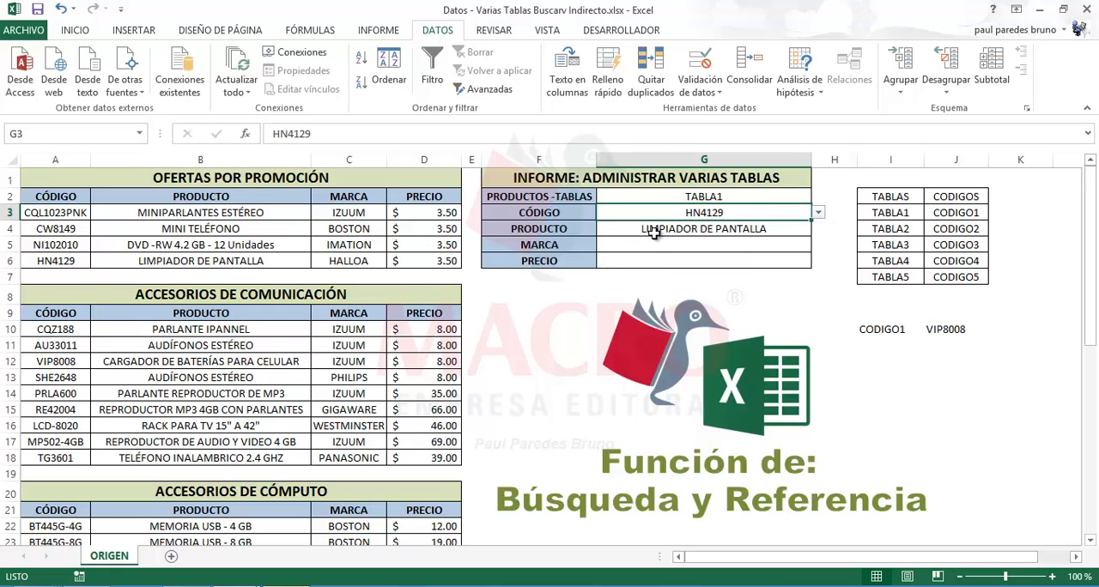
{"action": "left_click", "coordinate": [654, 233]}
{"action": "left_click", "coordinate": [43, 263]}
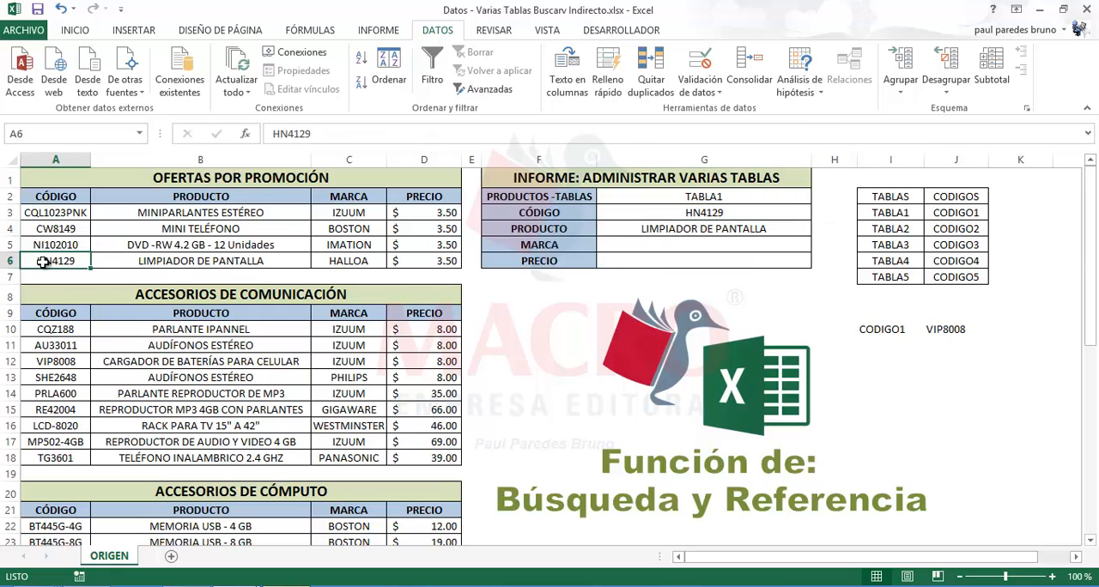
{"action": "left_click", "coordinate": [184, 261]}
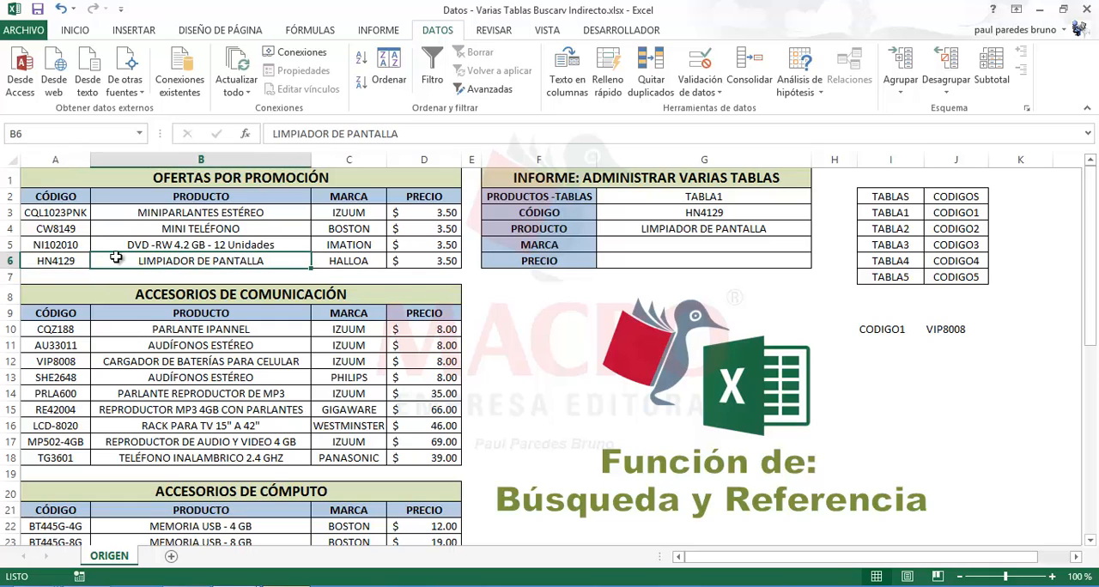
Fill the code and product cells A6:B6 with light orange and dismiss the antivirus notification
{"action": "left_click_drag", "start_coordinate": [116, 258], "coordinate": [79, 260]}
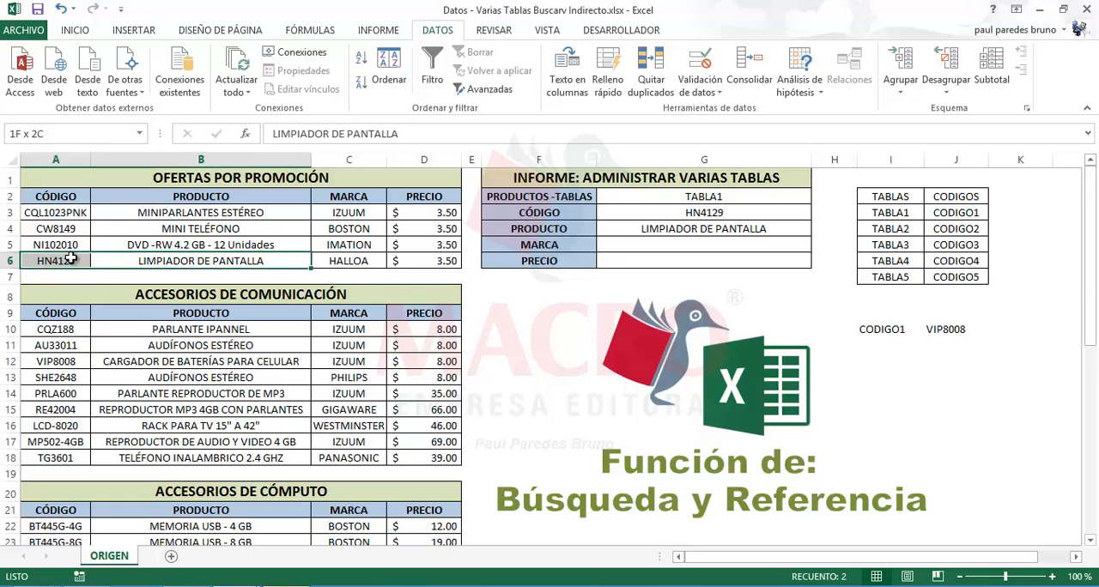
{"action": "left_click", "coordinate": [75, 30]}
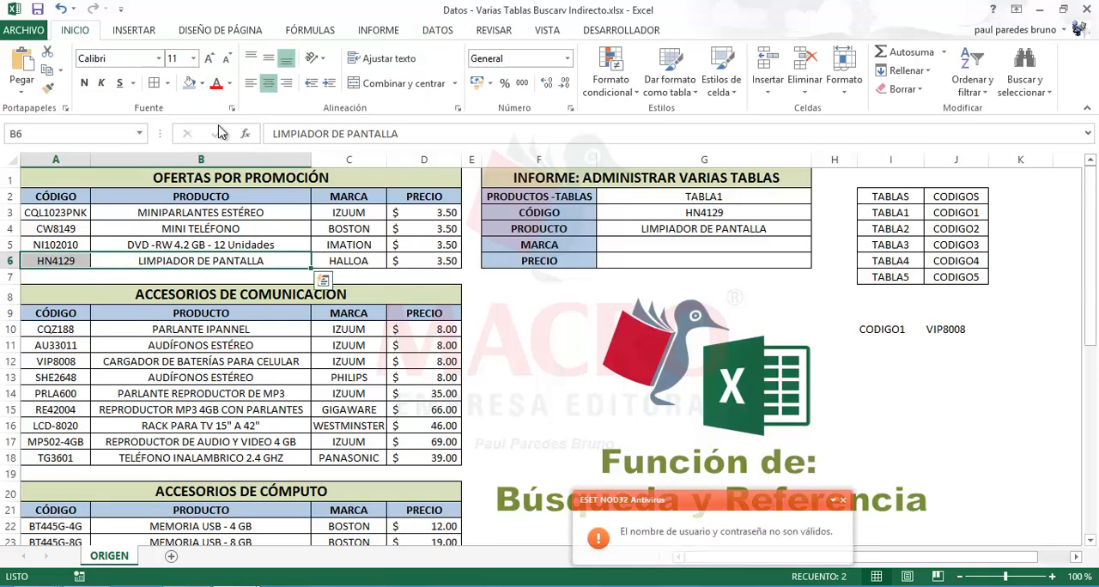
{"action": "left_click", "coordinate": [202, 84]}
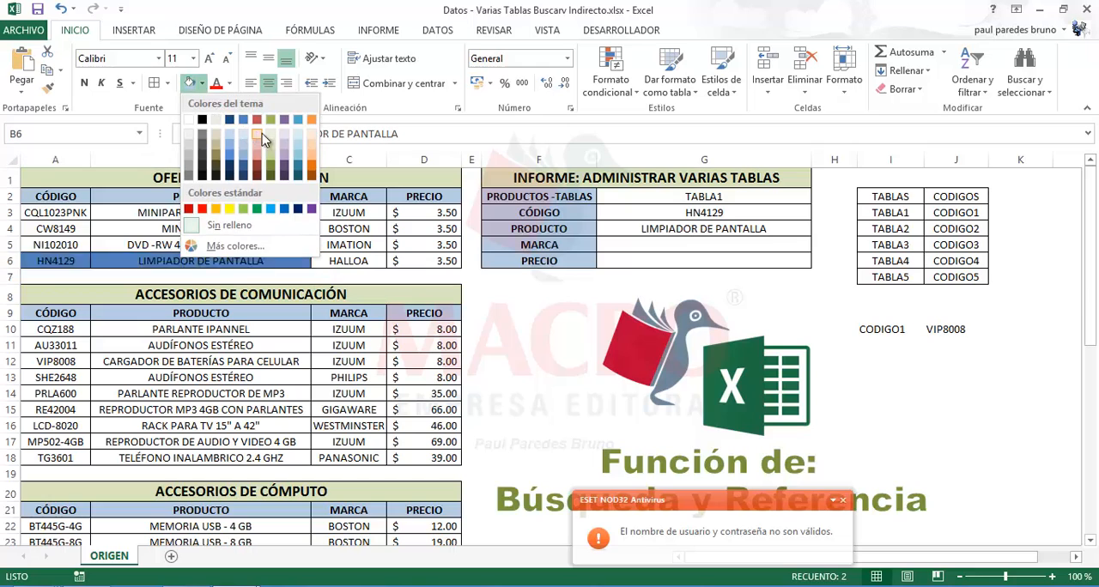
{"action": "left_click", "coordinate": [311, 150]}
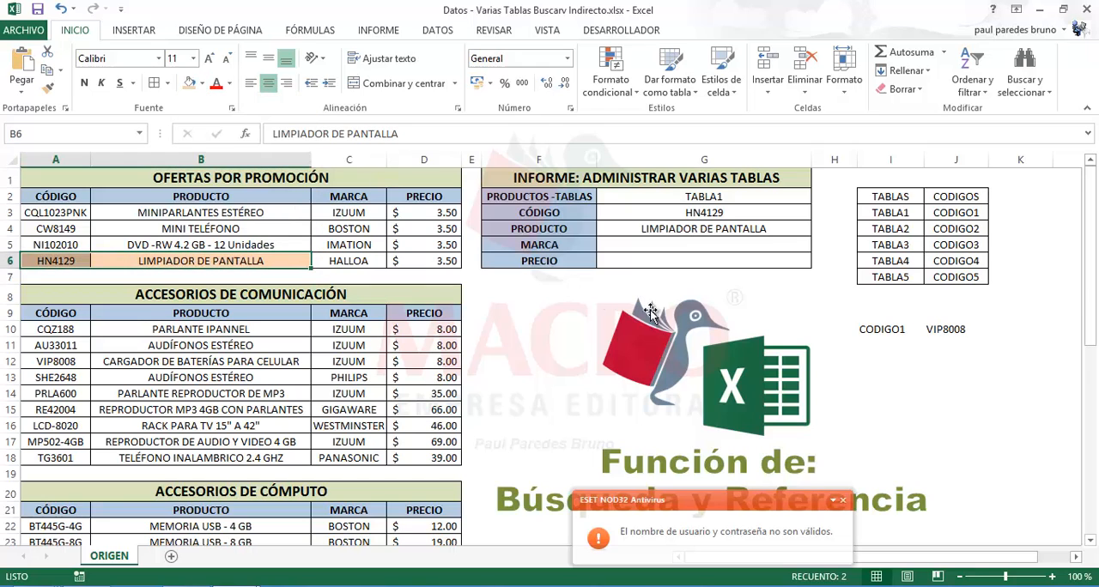
{"action": "left_click", "coordinate": [794, 291]}
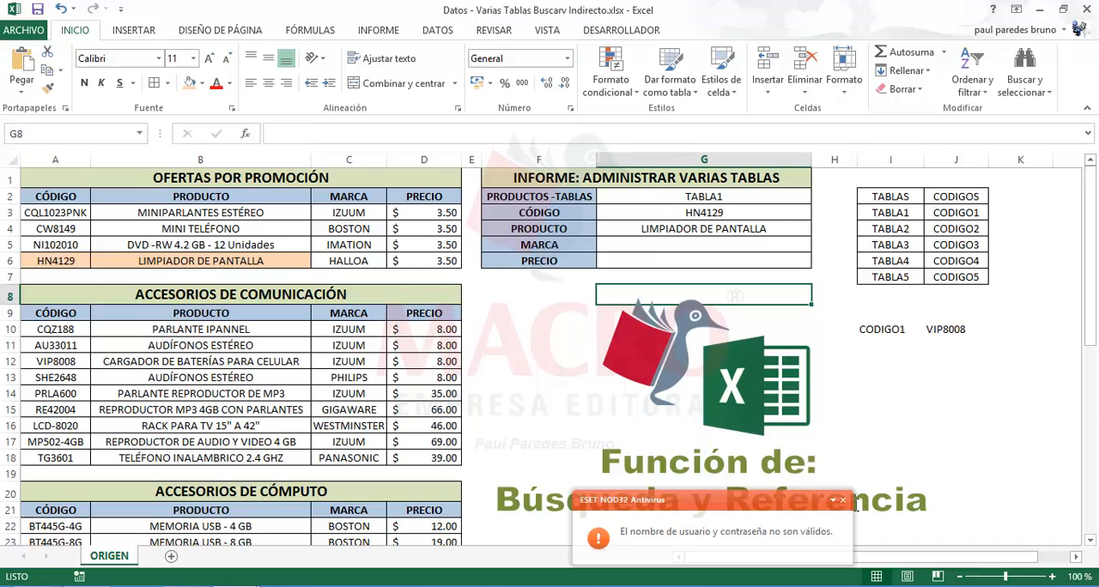
{"action": "left_click", "coordinate": [842, 499]}
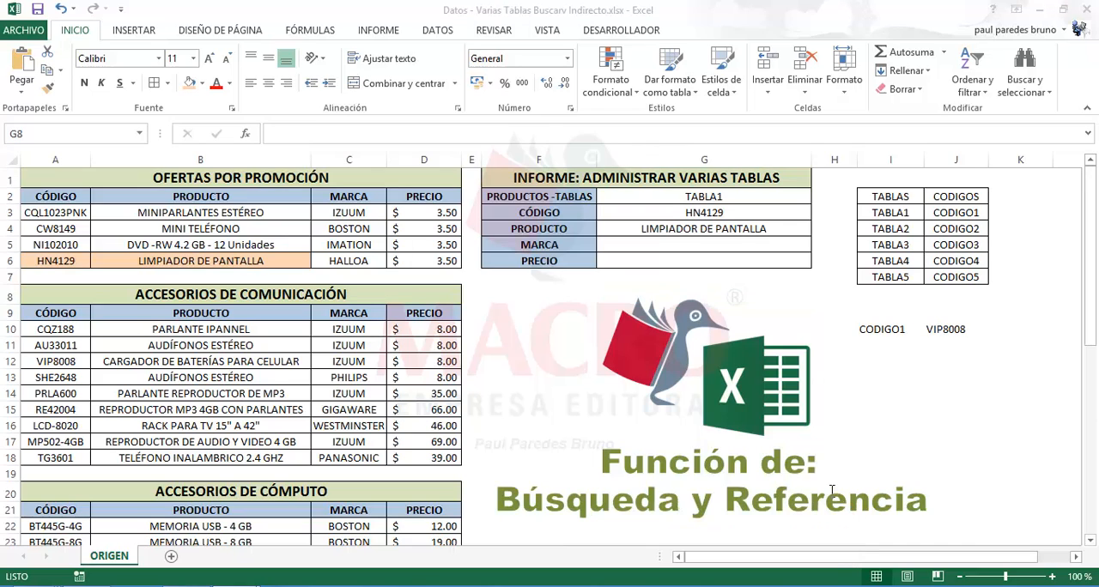
Switch the report table in G2 to TABLA3 and choose the code PAR-R107B in G3
{"action": "left_click", "coordinate": [726, 228]}
{"action": "left_click", "coordinate": [734, 197]}
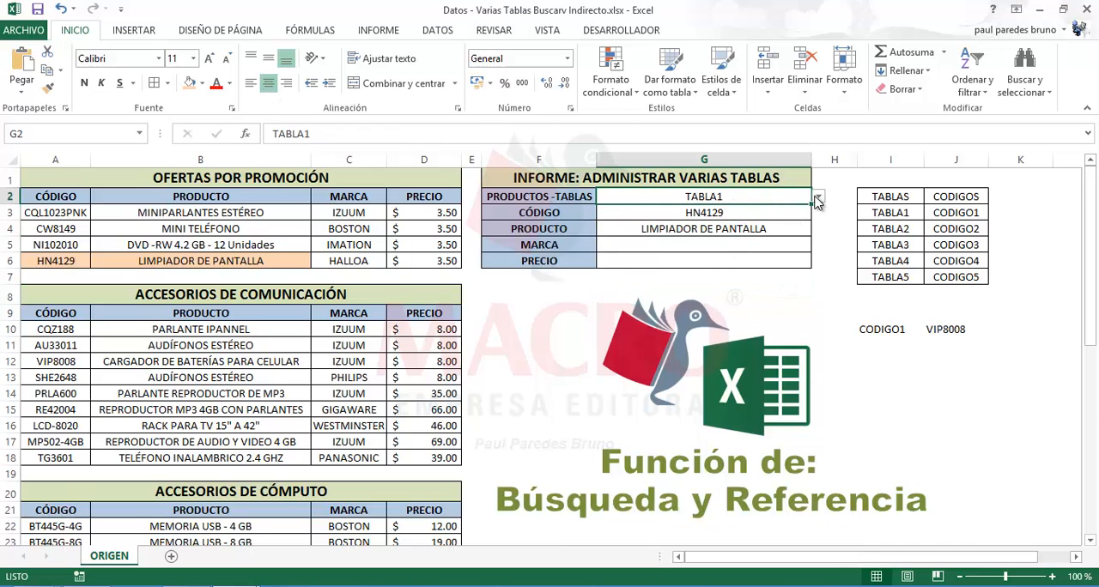
{"action": "left_click", "coordinate": [817, 198]}
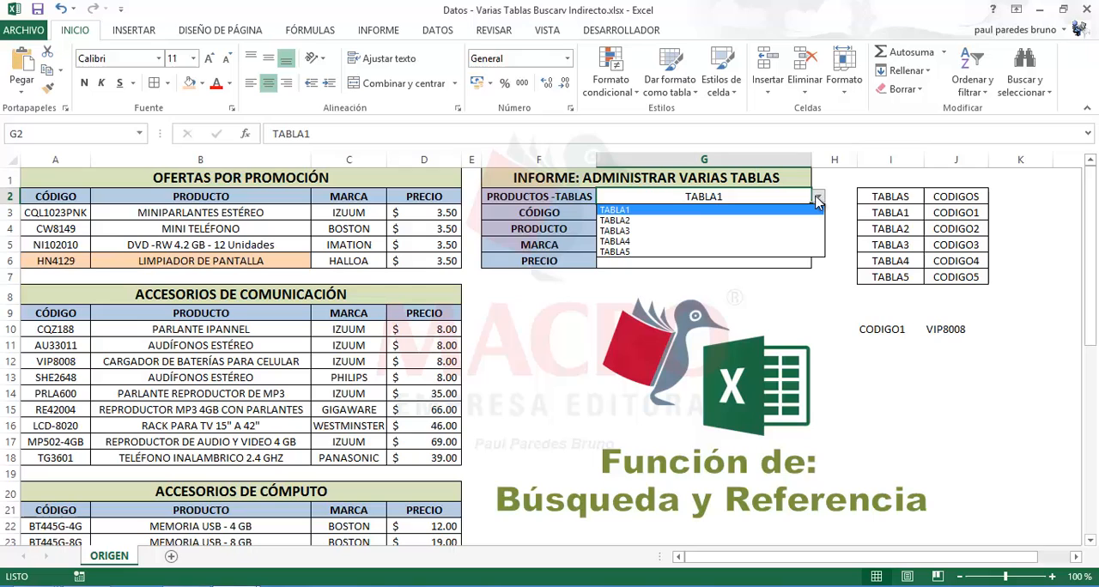
{"action": "left_click", "coordinate": [633, 232]}
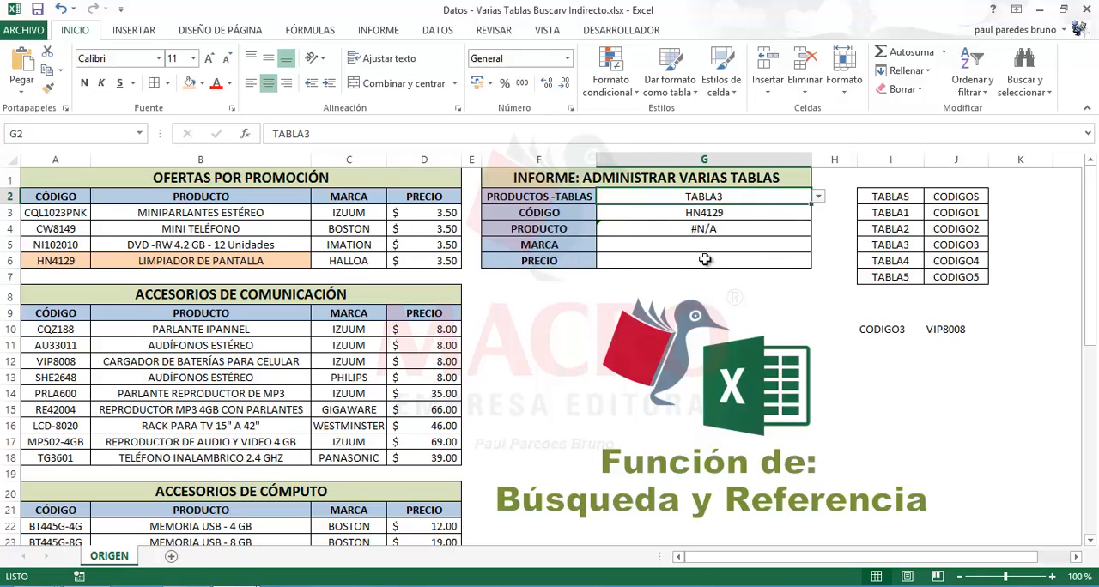
{"action": "left_click", "coordinate": [714, 231]}
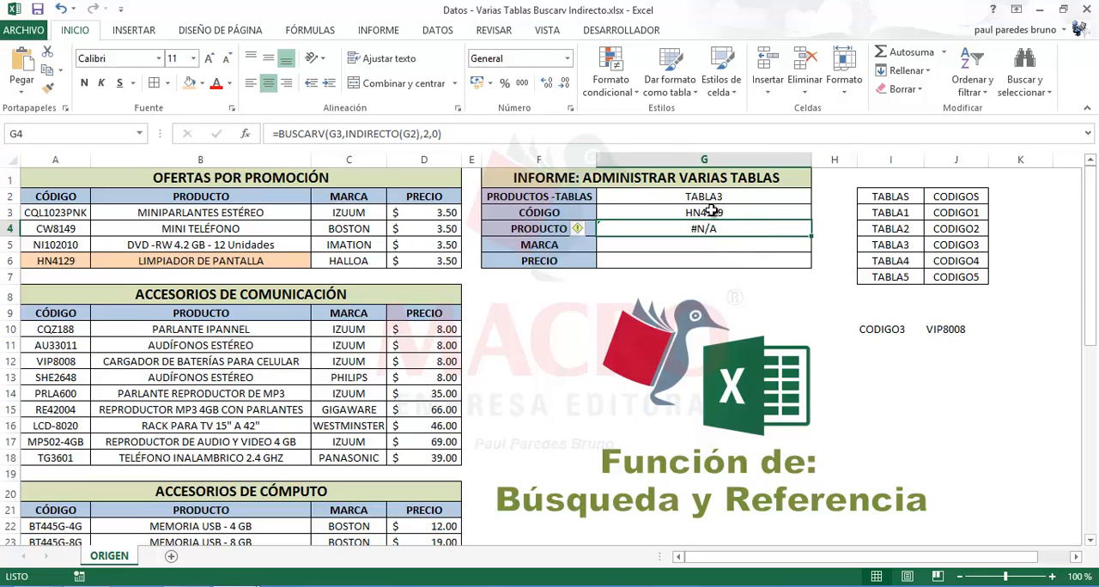
{"action": "left_click", "coordinate": [711, 213]}
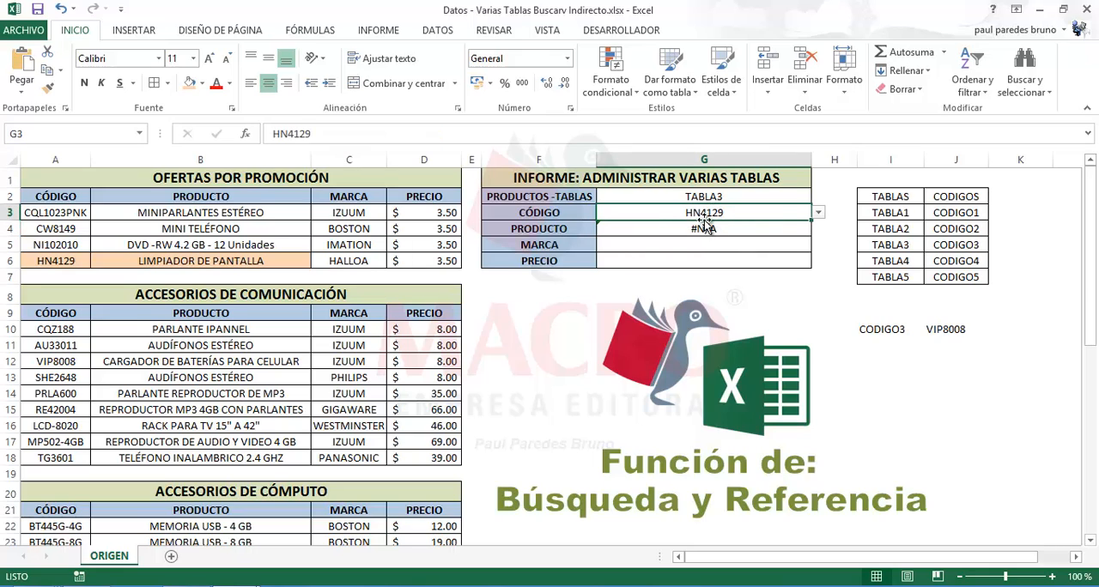
{"action": "left_click", "coordinate": [818, 212]}
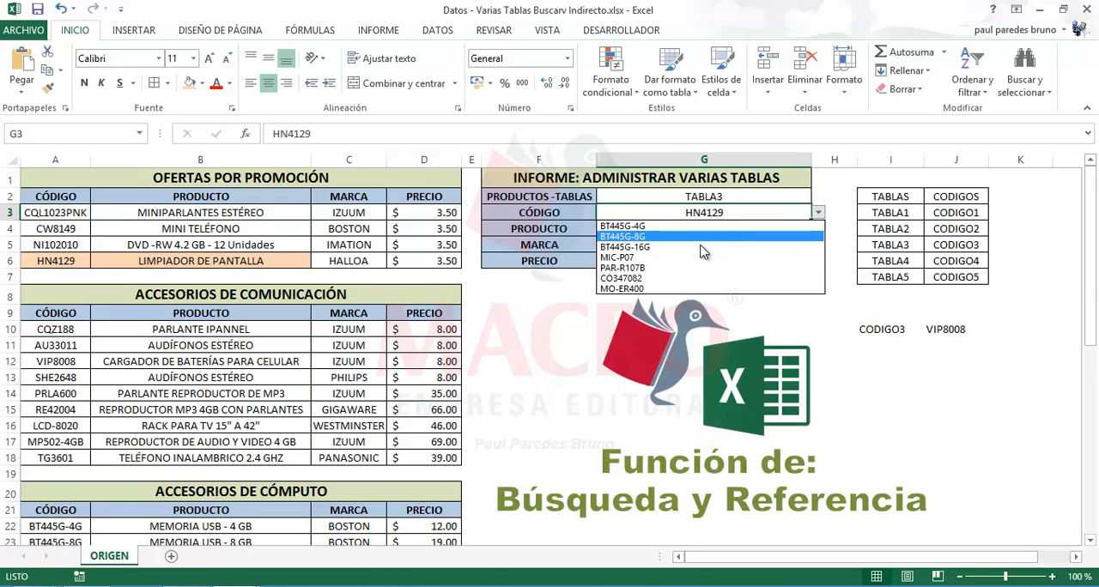
{"action": "left_click", "coordinate": [659, 268]}
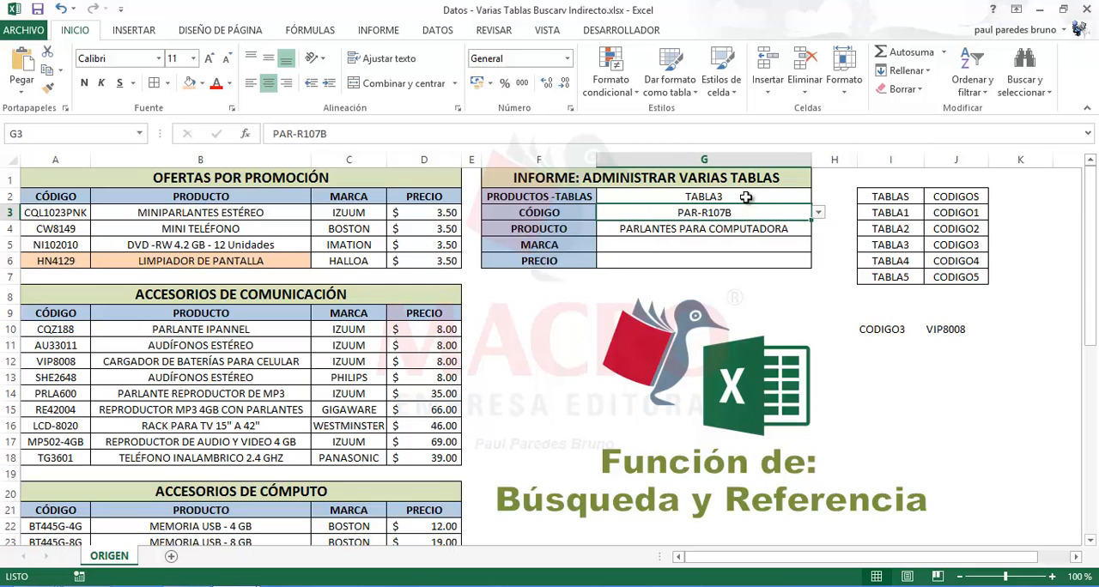
Switch the table in G2 to TABLA4, check the PRODUCTO formula in G4, and choose the code TPA32'LE in G3
{"action": "left_click", "coordinate": [772, 201]}
{"action": "left_click", "coordinate": [818, 199]}
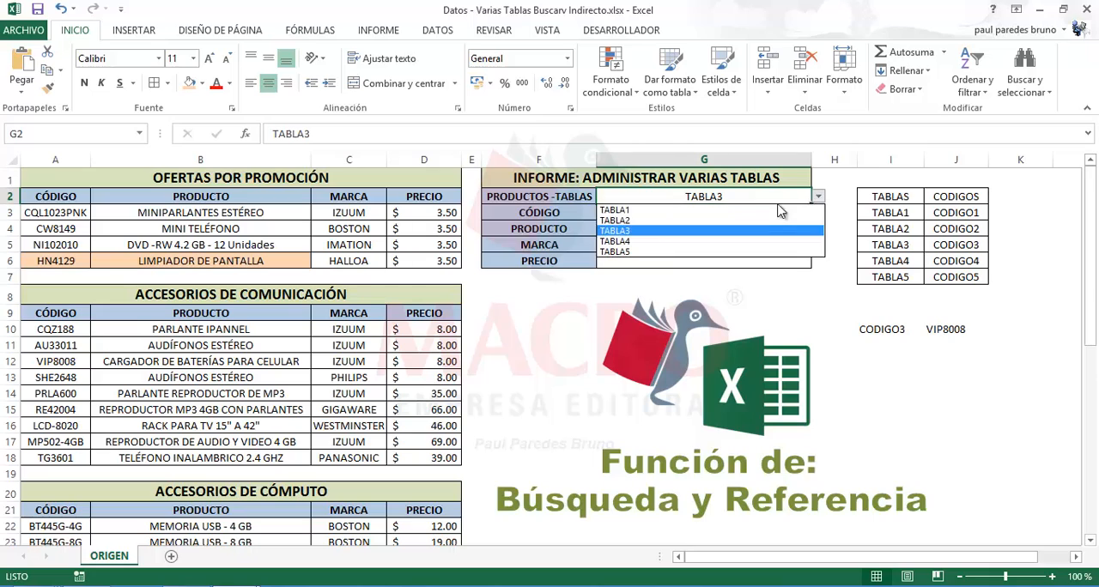
{"action": "left_click", "coordinate": [660, 235]}
{"action": "left_click", "coordinate": [660, 232]}
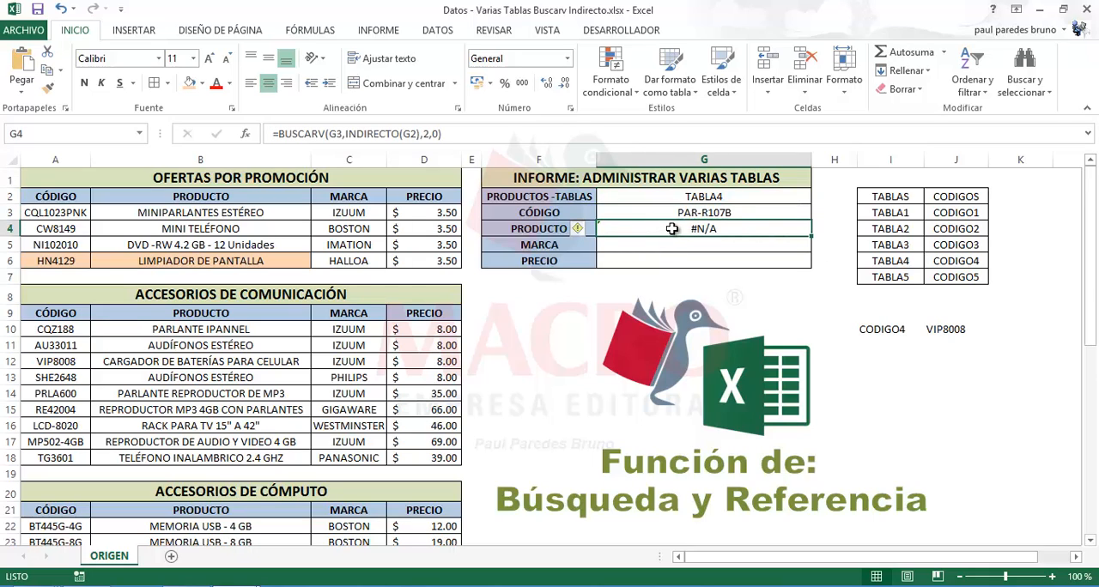
{"action": "left_click", "coordinate": [278, 135]}
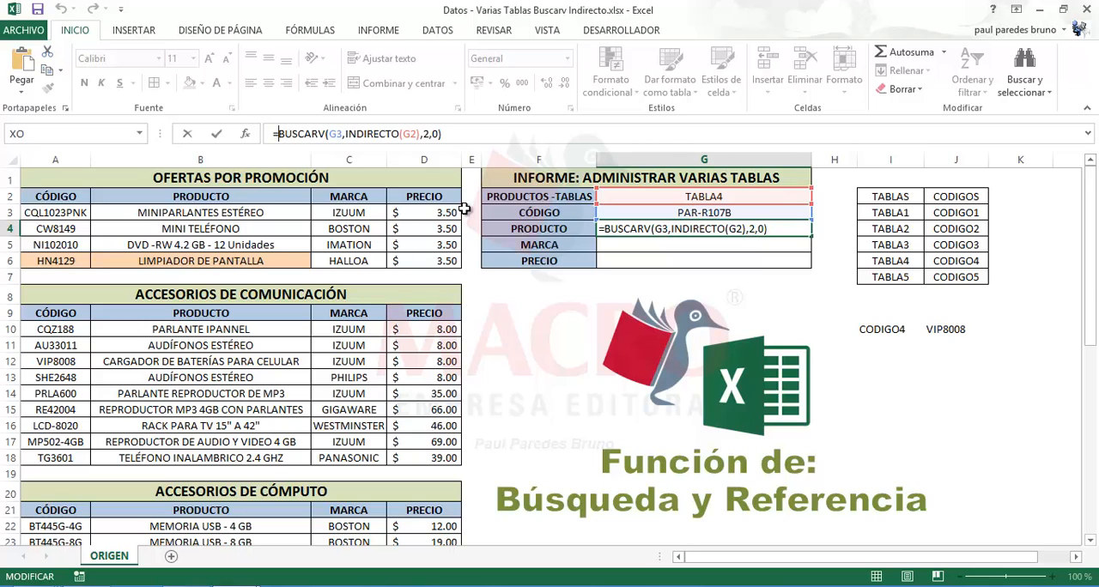
{"action": "key", "text": "ctrl+Return"}
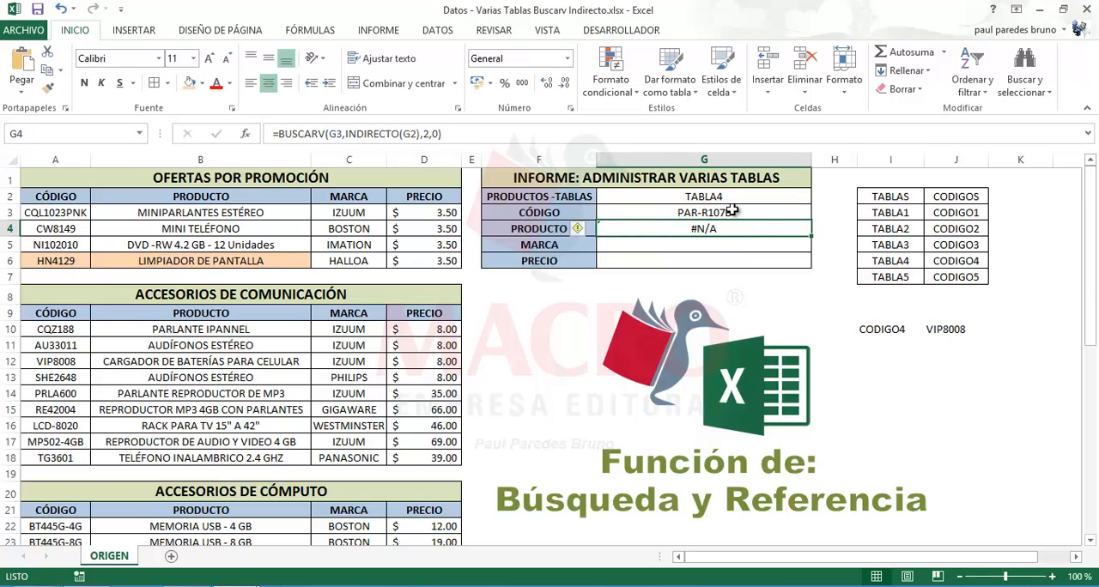
{"action": "left_click", "coordinate": [740, 214]}
{"action": "left_click", "coordinate": [818, 212]}
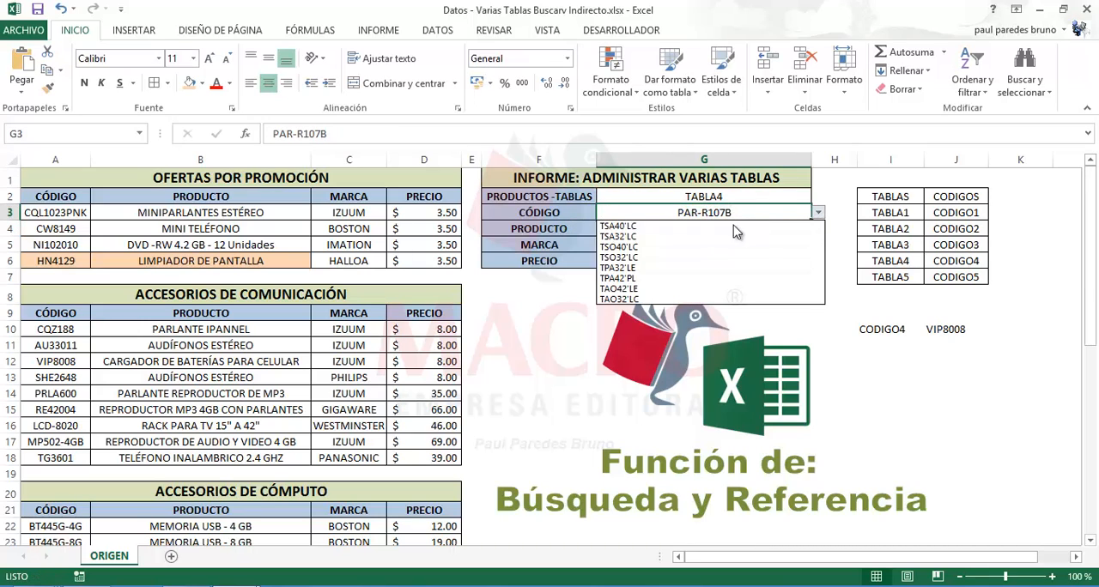
{"action": "left_click", "coordinate": [665, 267]}
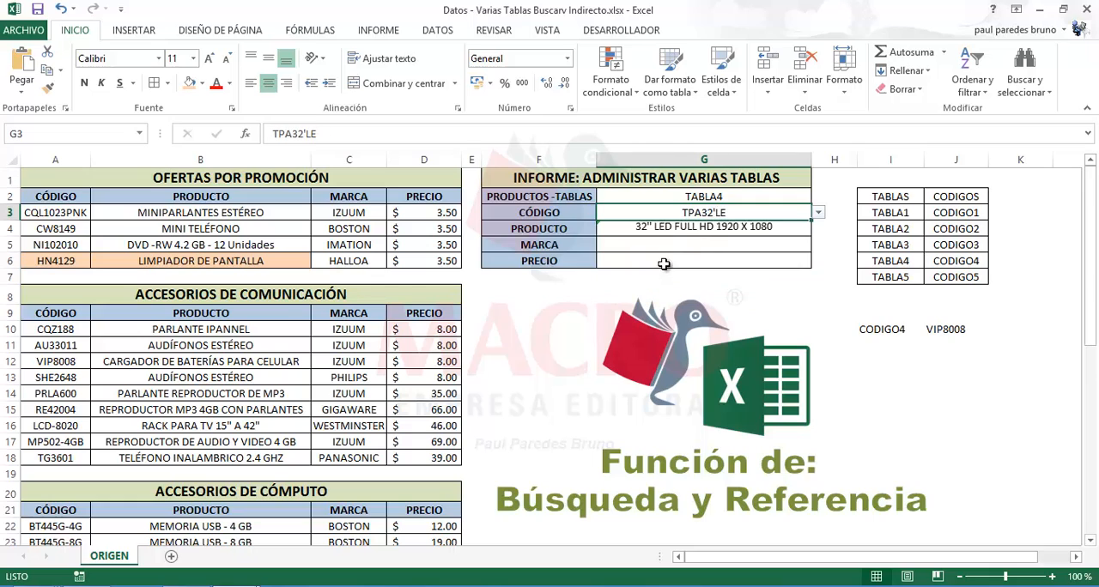
Set the table in G2 back to TABLA3 and test the codes CO347082 and BT445G-8G in G3
{"action": "left_click", "coordinate": [695, 194]}
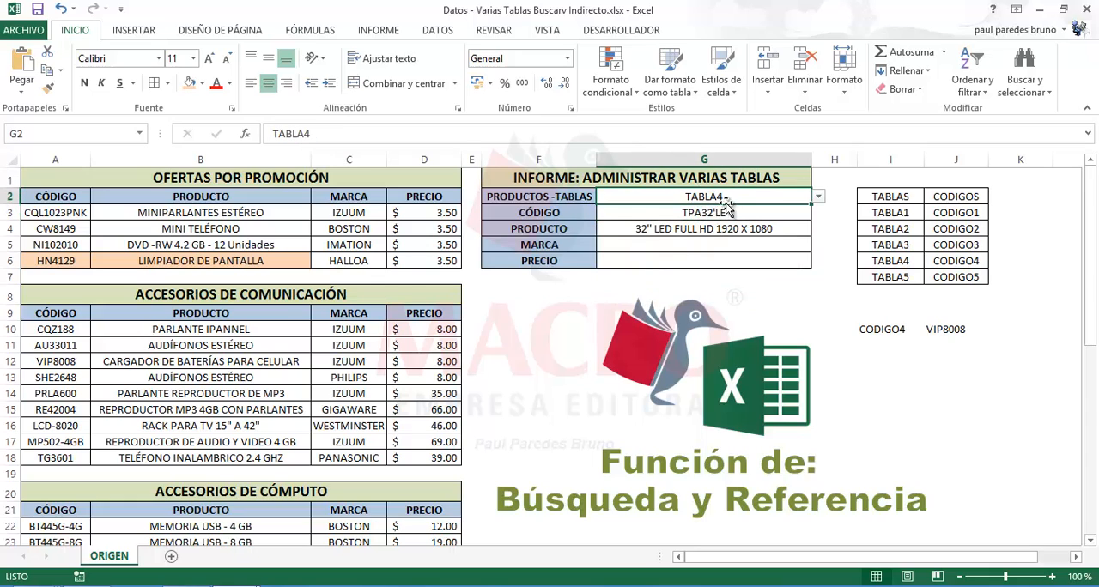
{"action": "left_click", "coordinate": [818, 197]}
{"action": "left_click", "coordinate": [659, 231]}
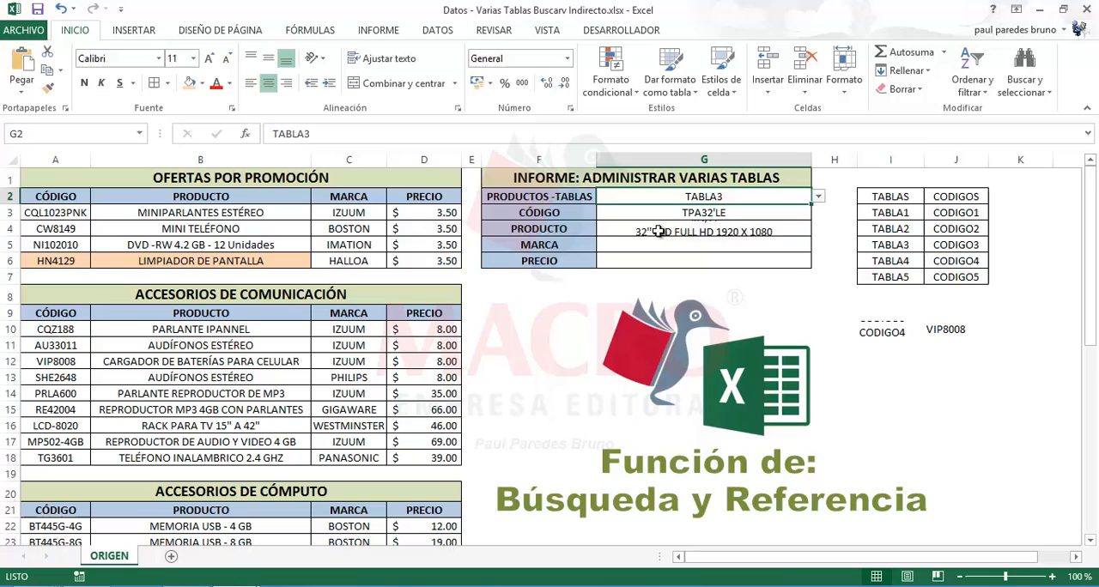
{"action": "left_click", "coordinate": [701, 212]}
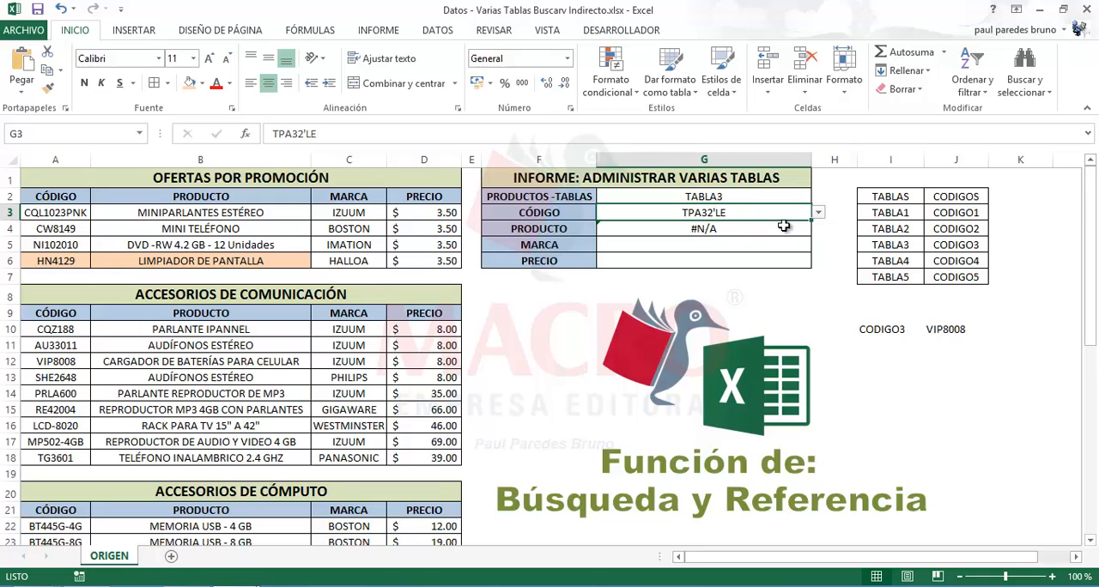
{"action": "left_click", "coordinate": [818, 212]}
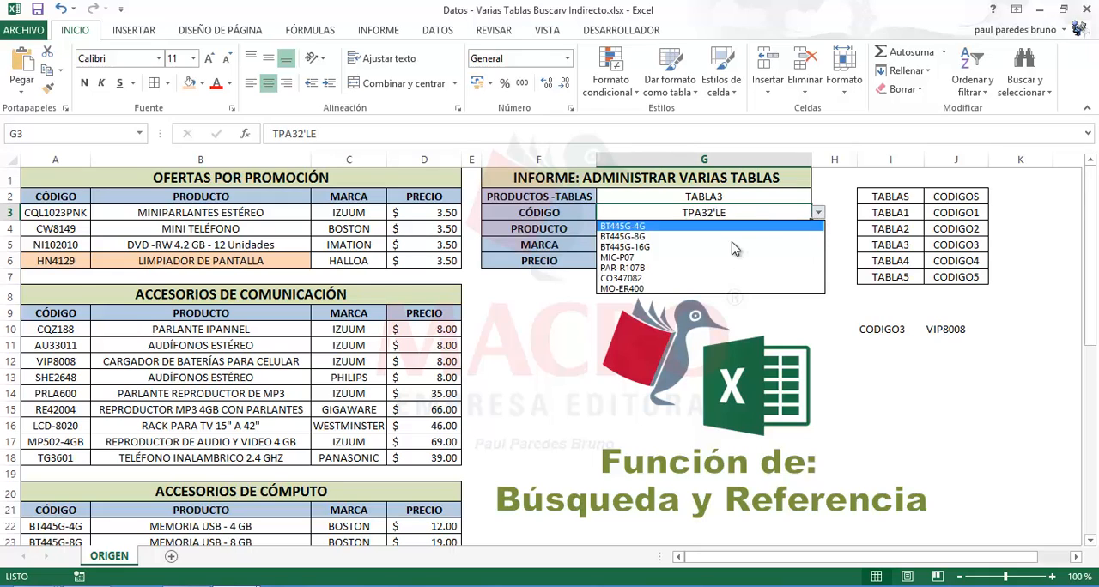
{"action": "left_click", "coordinate": [662, 279]}
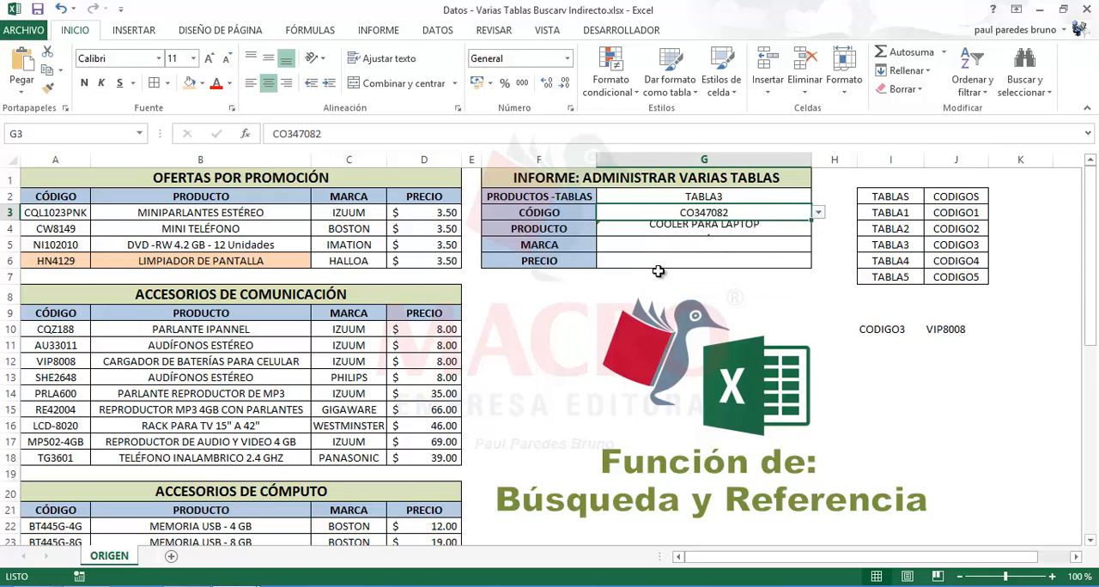
{"action": "left_click", "coordinate": [818, 212]}
{"action": "left_click", "coordinate": [709, 241]}
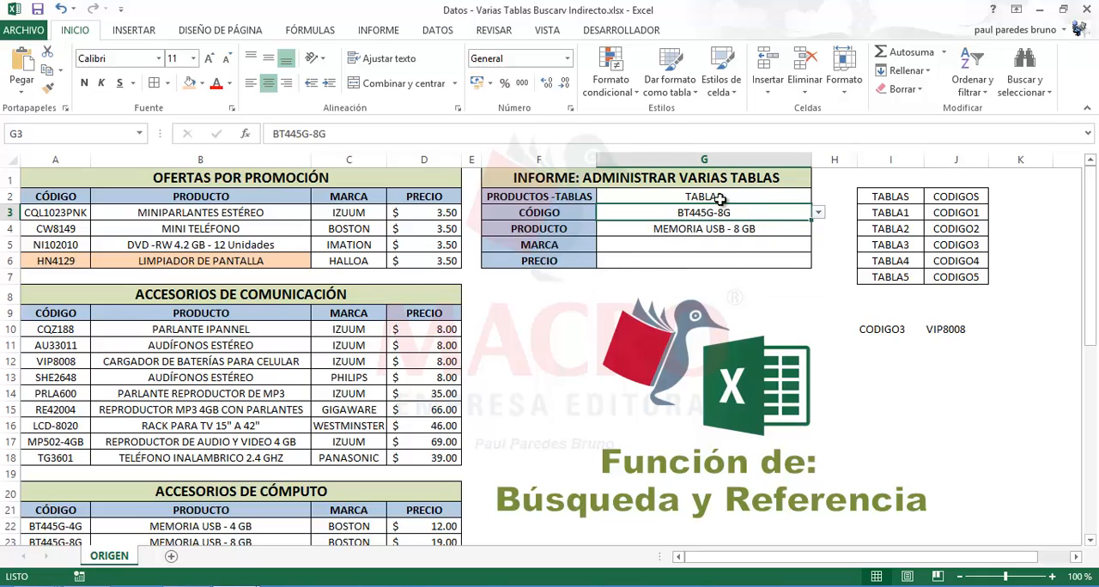
Change the table in G2 to TABLA4, check the PRODUCTO cell G4, and pick the code TPA32'LE in G3
{"action": "left_click", "coordinate": [776, 197]}
{"action": "left_click", "coordinate": [818, 196]}
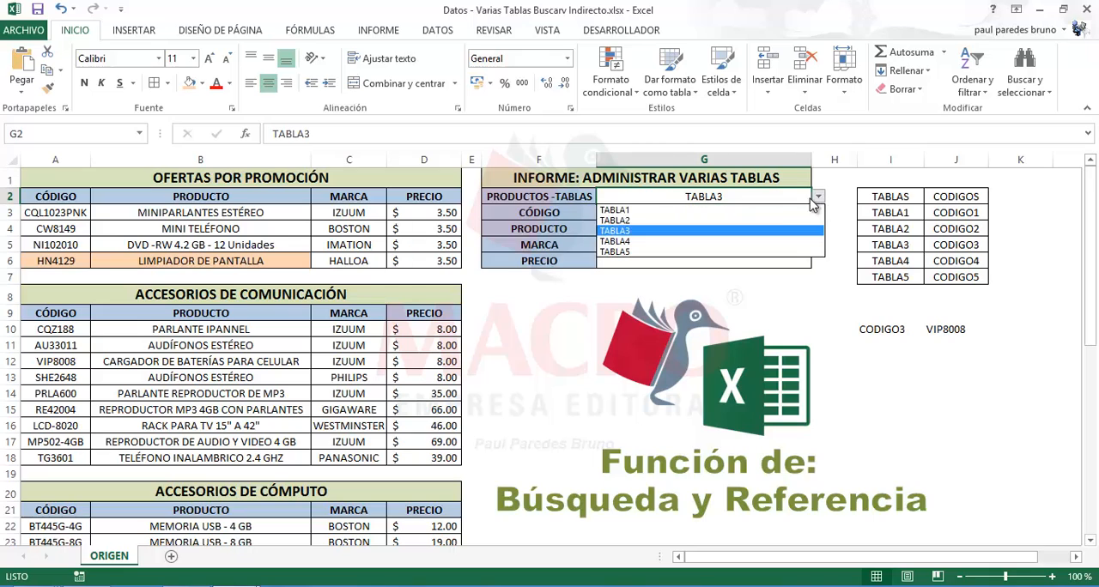
{"action": "left_click", "coordinate": [675, 241]}
{"action": "left_click", "coordinate": [675, 228]}
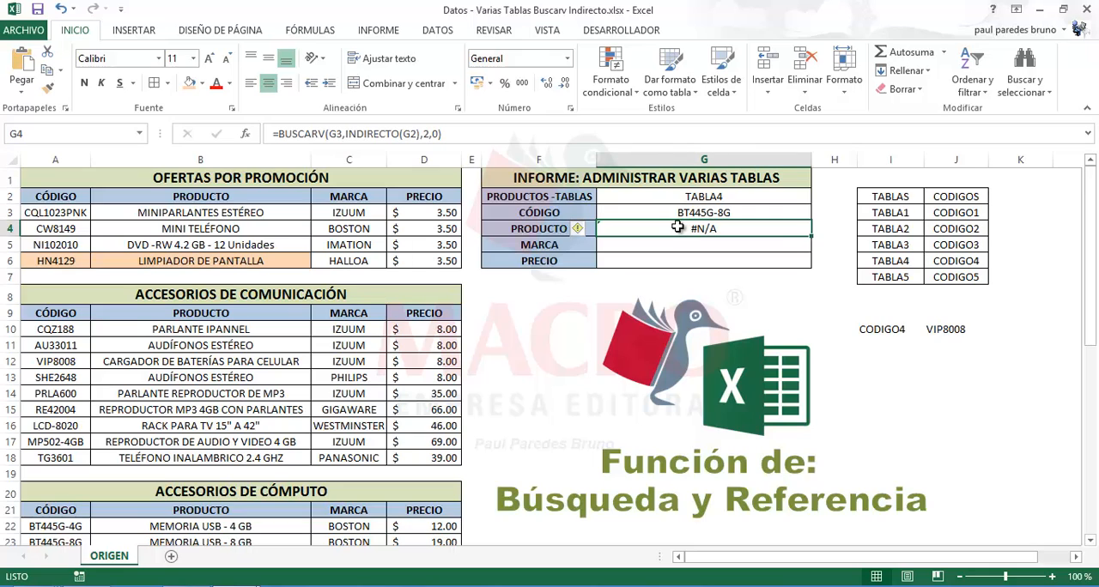
{"action": "left_click", "coordinate": [740, 215]}
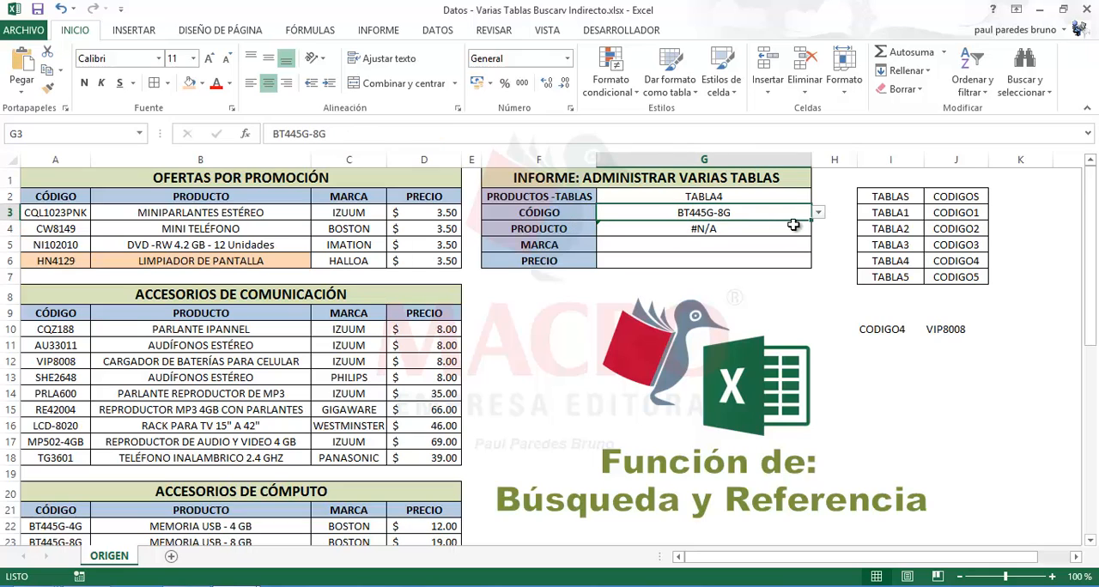
{"action": "left_click", "coordinate": [818, 219]}
{"action": "left_click", "coordinate": [658, 275]}
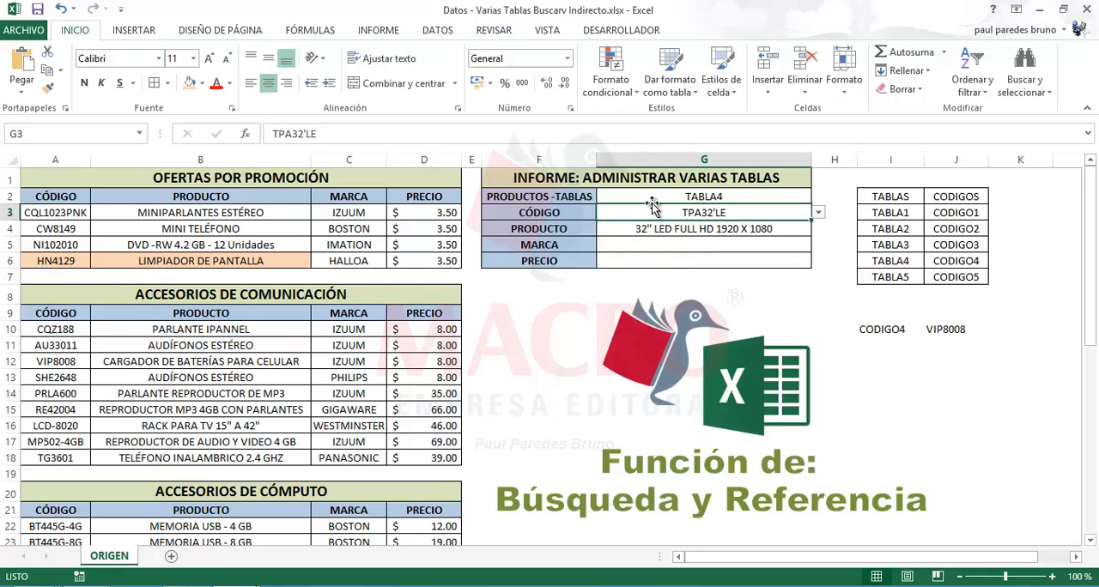
Clear the code in G3 and the table in G2, and check how the PRODUCTO formula in G4 responds
{"action": "key", "text": "Delete"}
{"action": "left_click", "coordinate": [674, 199]}
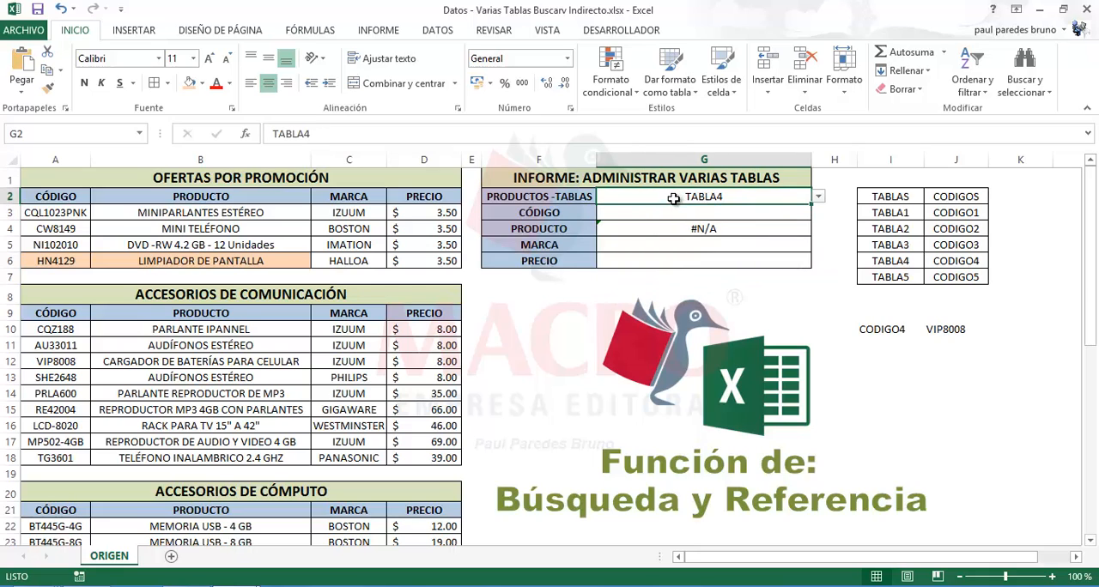
{"action": "key", "text": "Delete"}
{"action": "left_click", "coordinate": [698, 229]}
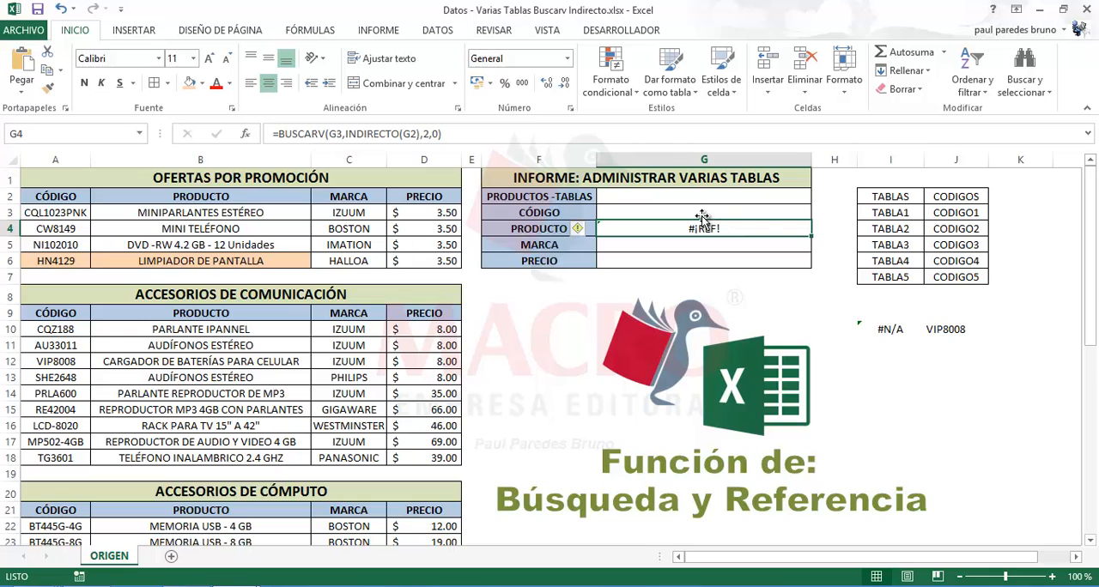
Choose TABLA3 in the empty table cell G2 and the code PAR-R107B in G3, and check the PRODUCTO formula in G4
{"action": "left_click", "coordinate": [716, 199]}
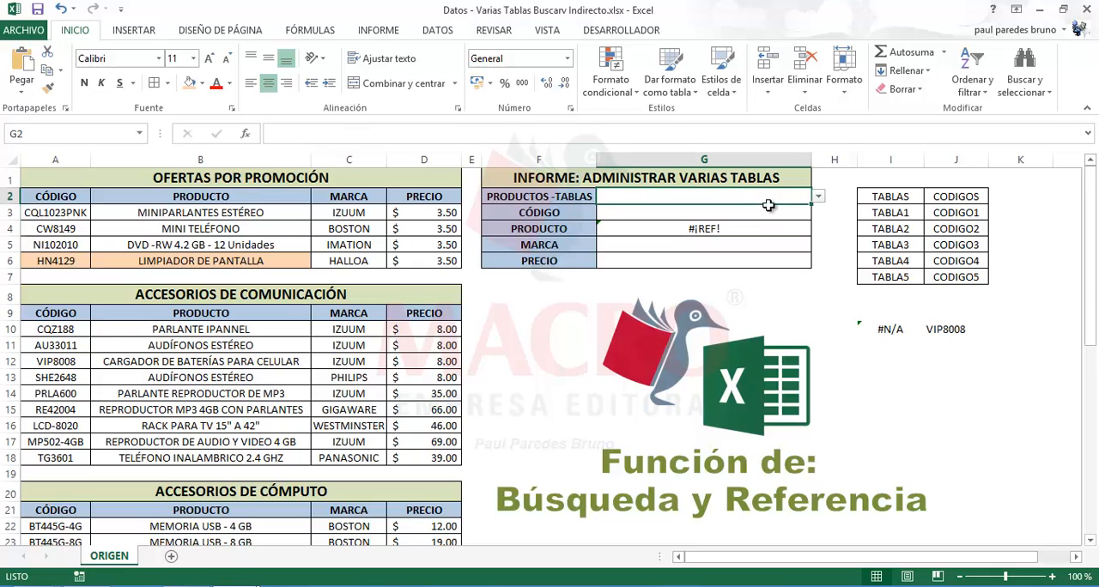
{"action": "left_click", "coordinate": [818, 197]}
{"action": "left_click", "coordinate": [726, 222]}
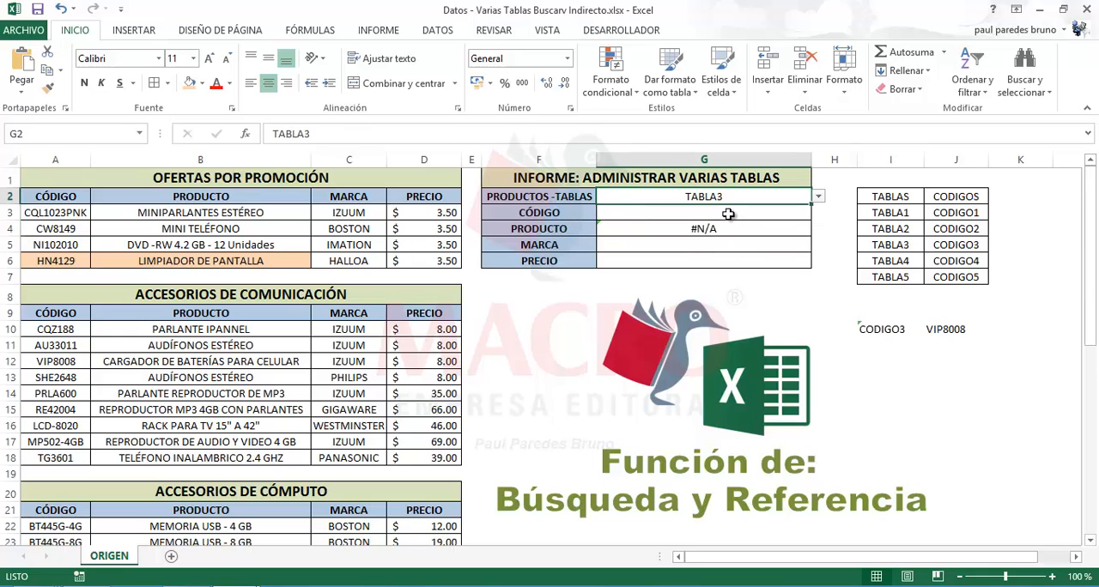
{"action": "left_click", "coordinate": [727, 213]}
{"action": "left_click", "coordinate": [817, 212]}
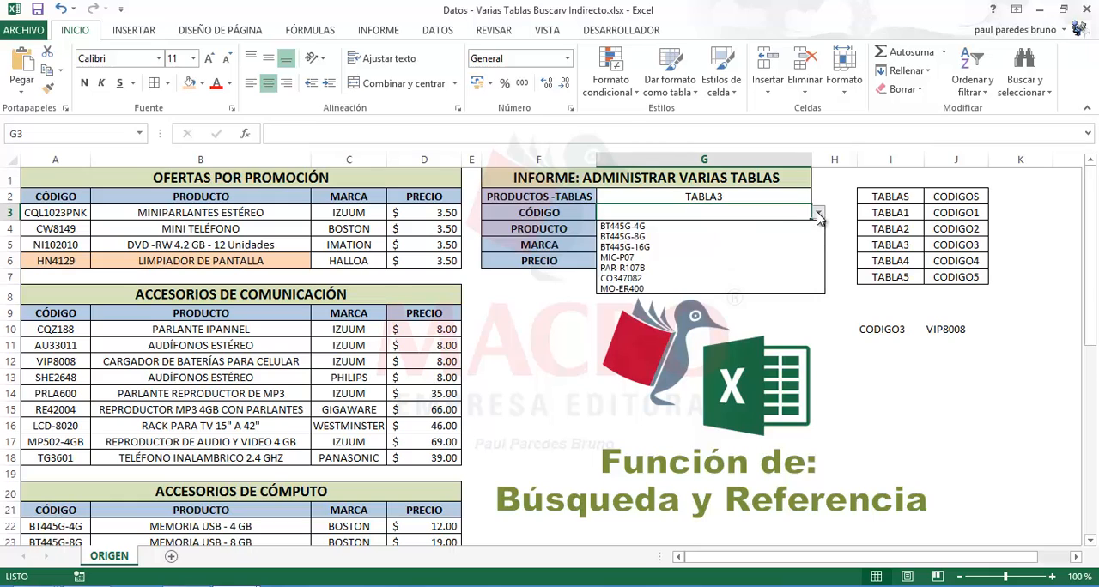
{"action": "left_click", "coordinate": [669, 268]}
{"action": "left_click", "coordinate": [625, 227]}
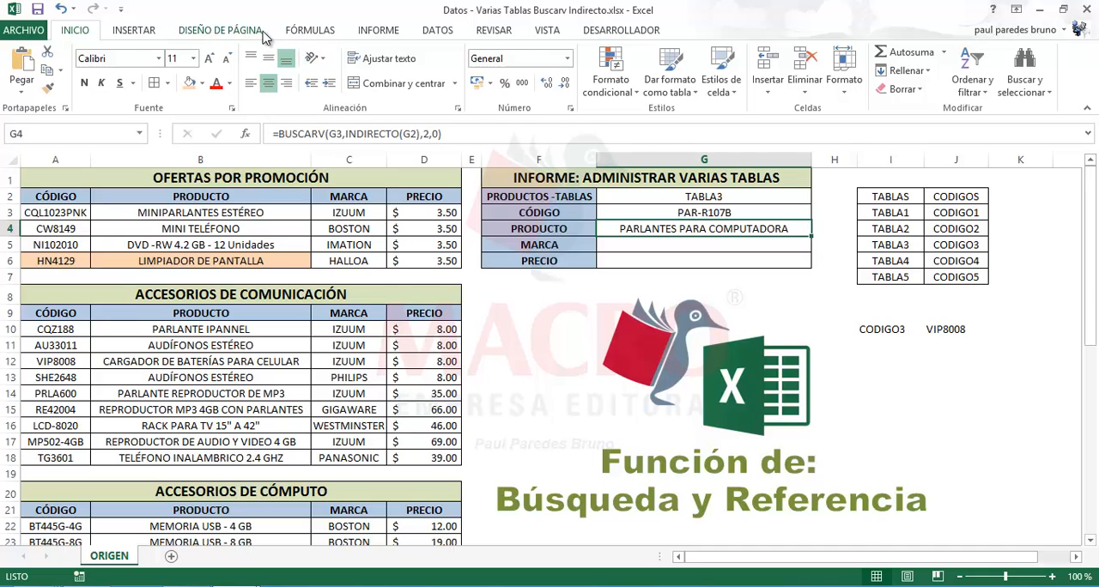
Look through the Información function category and read the description of ESERROR, leaving the PRODUCTO formula in G4 as it is
{"action": "left_click", "coordinate": [296, 30]}
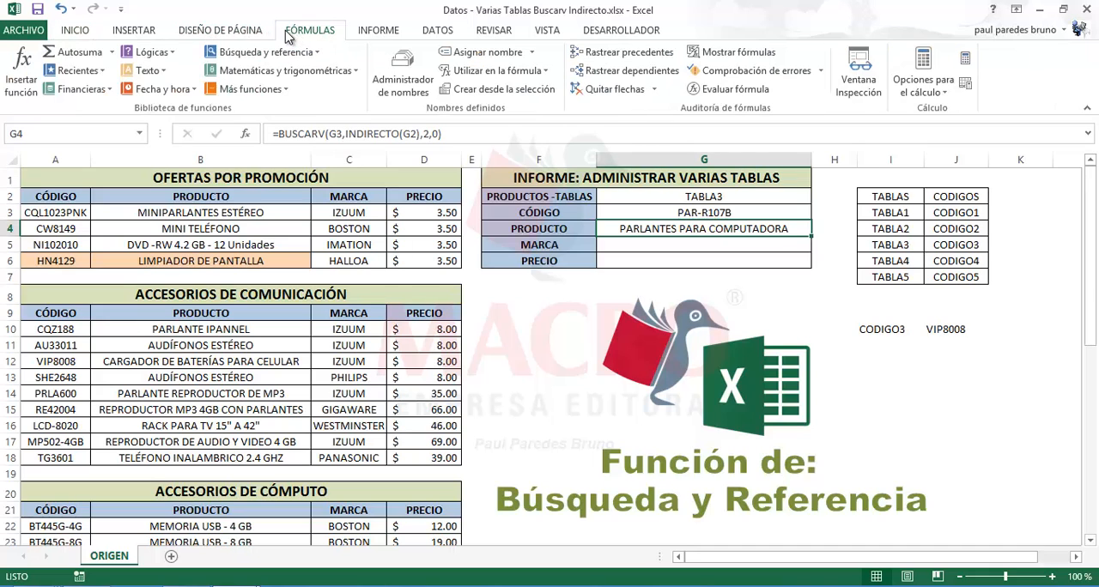
{"action": "left_click", "coordinate": [284, 92]}
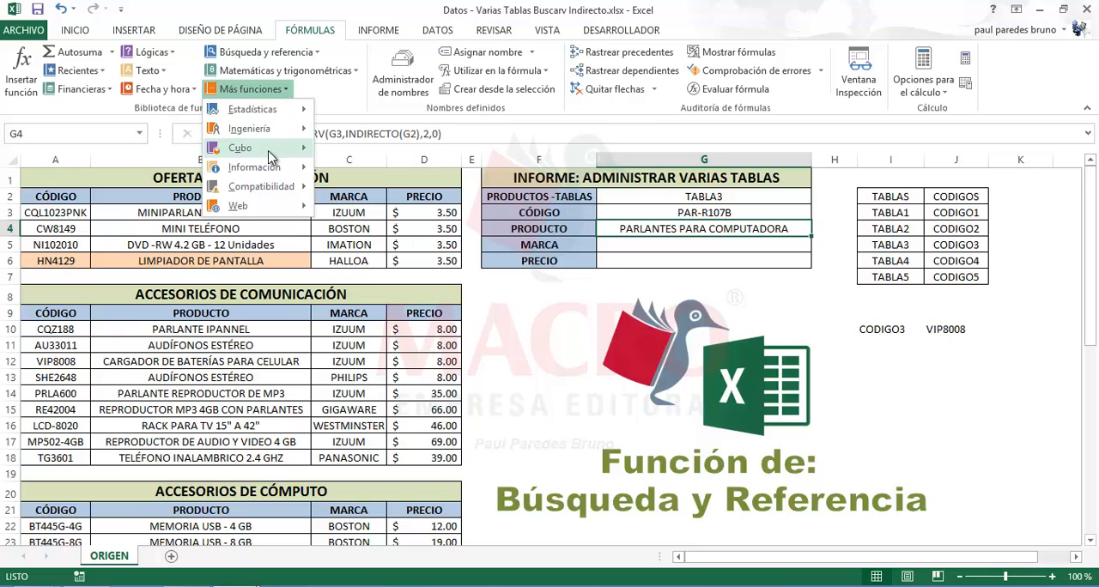
{"action": "mouse_move", "coordinate": [269, 174]}
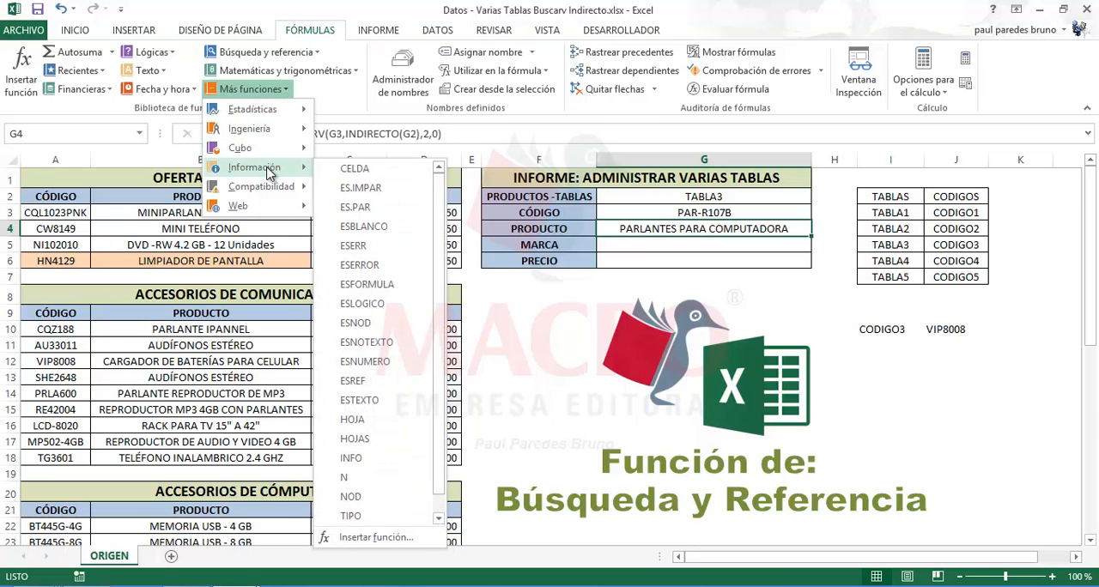
{"action": "scroll", "coordinate": [438, 296], "scroll_direction": "down", "scroll_amount": 1}
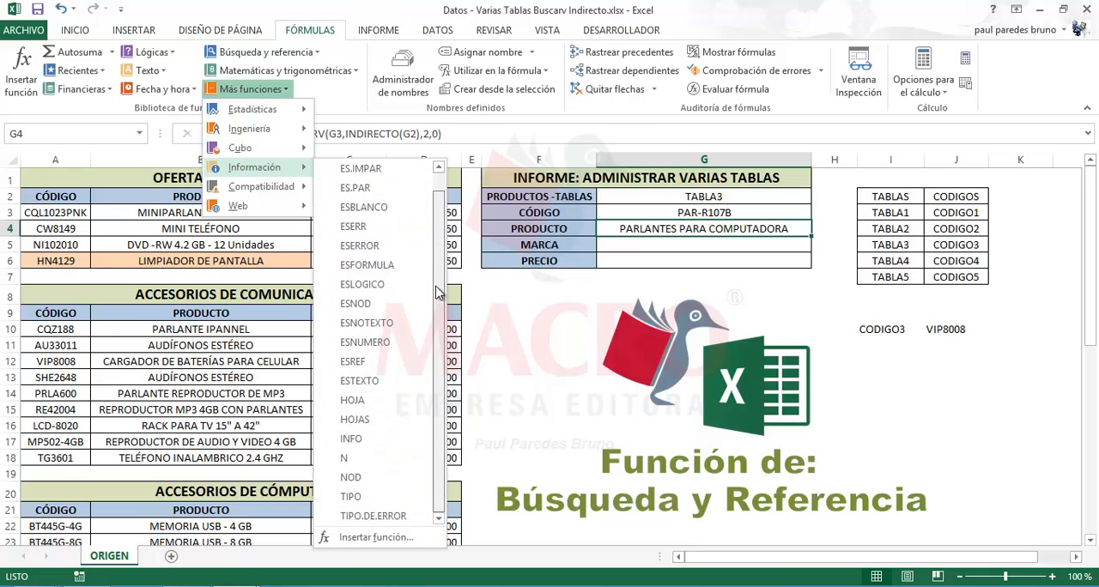
{"action": "scroll", "coordinate": [446, 258], "scroll_direction": "up", "scroll_amount": 1}
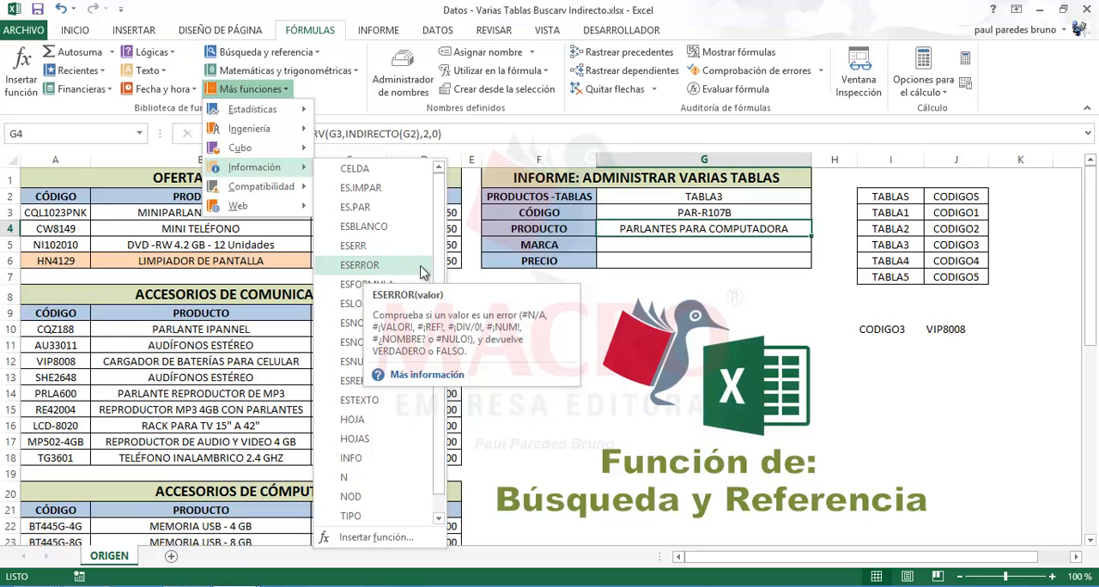
{"action": "left_click", "coordinate": [637, 223]}
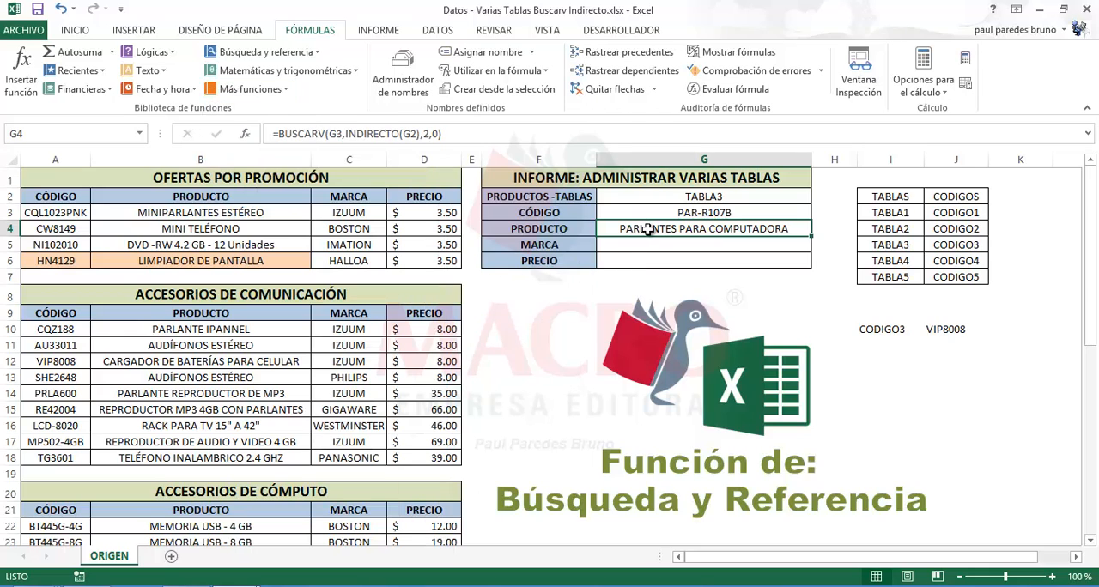
Change the table in G2 to TABLA4 while keeping the code PAR-R107B in G3
{"action": "left_click", "coordinate": [691, 214]}
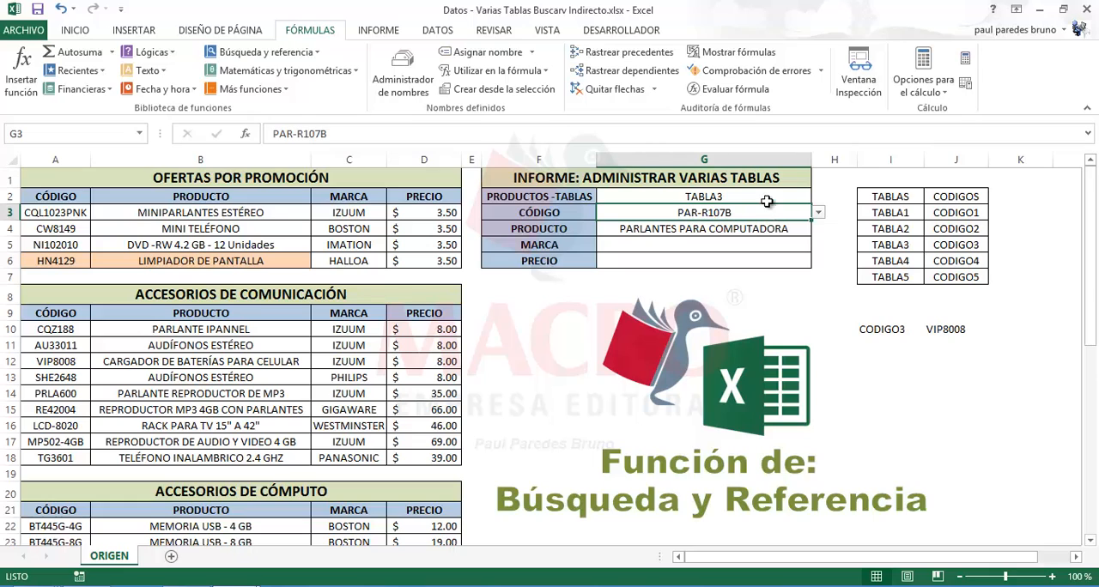
{"action": "left_click", "coordinate": [772, 198]}
{"action": "left_click", "coordinate": [818, 197]}
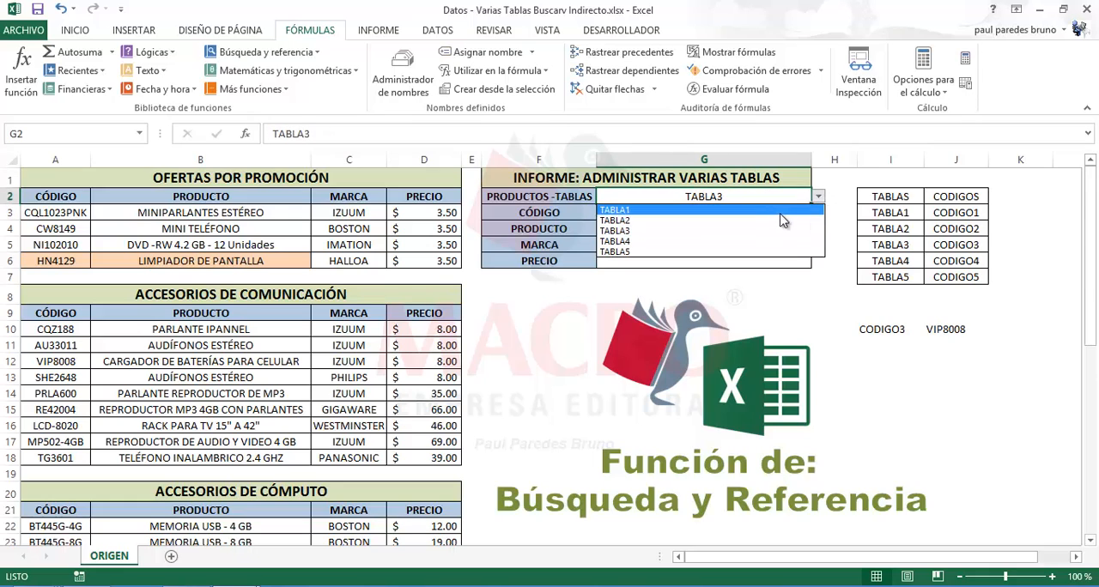
{"action": "left_click", "coordinate": [645, 241]}
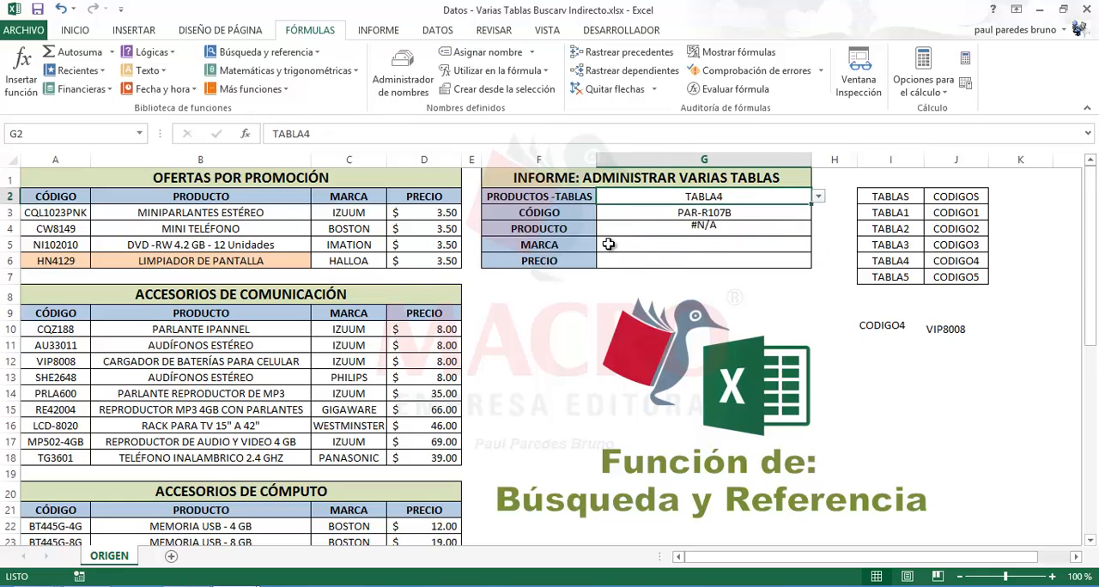
Wrap the PRODUCTO lookup in G4 in ESERROR as the test of a SI function, with " " as the value if true
{"action": "left_click", "coordinate": [662, 231]}
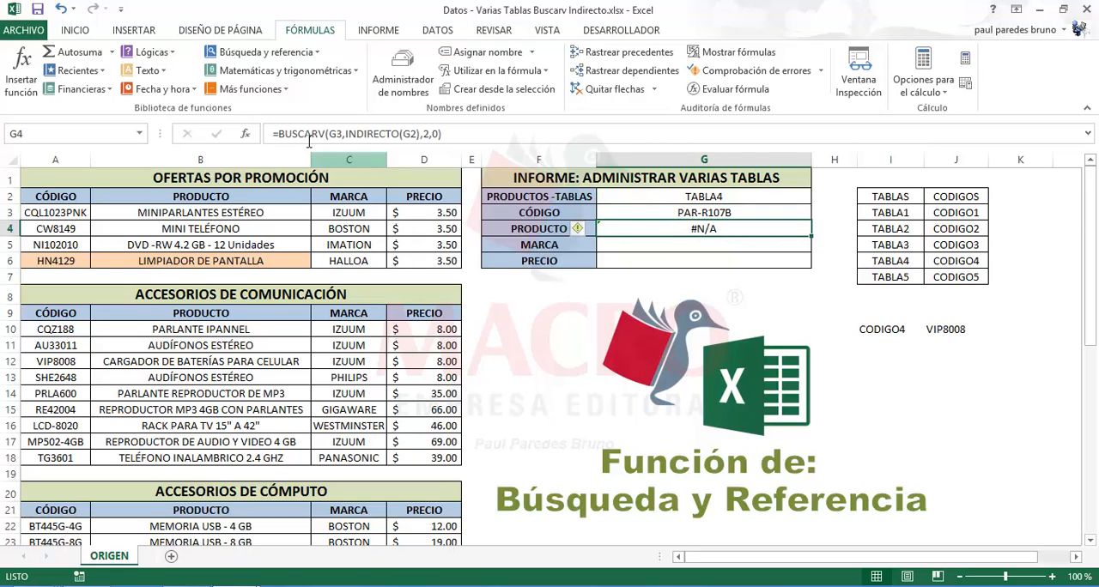
{"action": "left_click", "coordinate": [281, 134]}
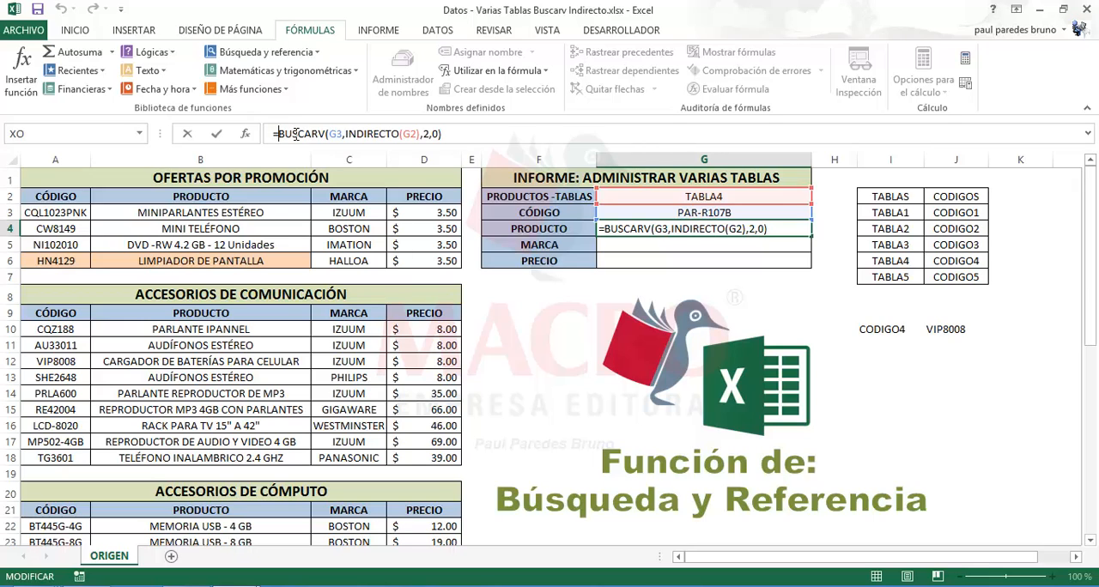
{"action": "type", "text": "SI"}
{"action": "type", "text": "("}
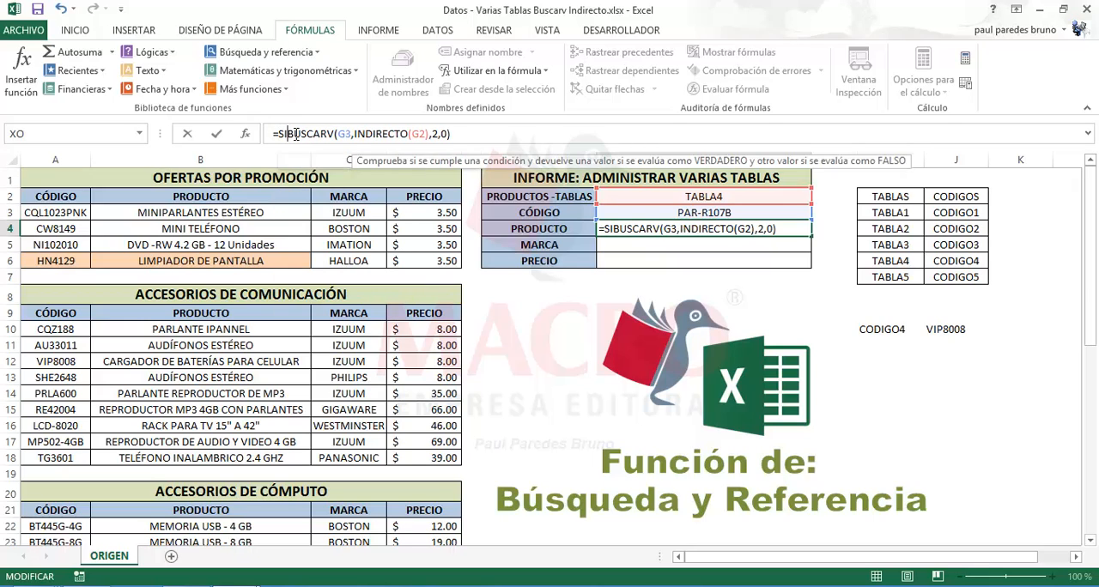
{"action": "type", "text": "ES"}
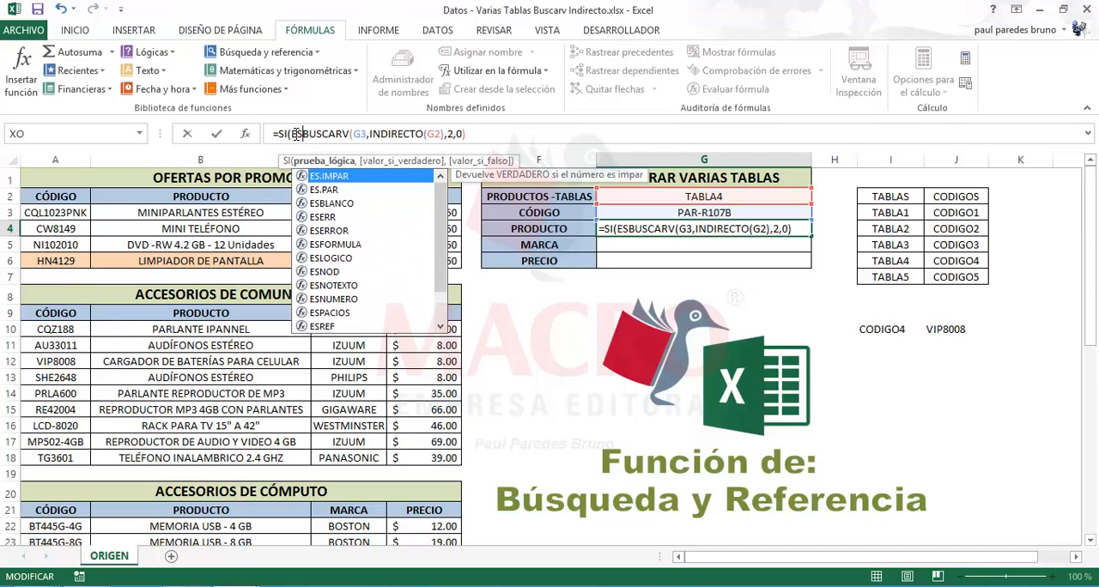
{"action": "double_click", "coordinate": [321, 230]}
{"action": "left_click", "coordinate": [515, 135]}
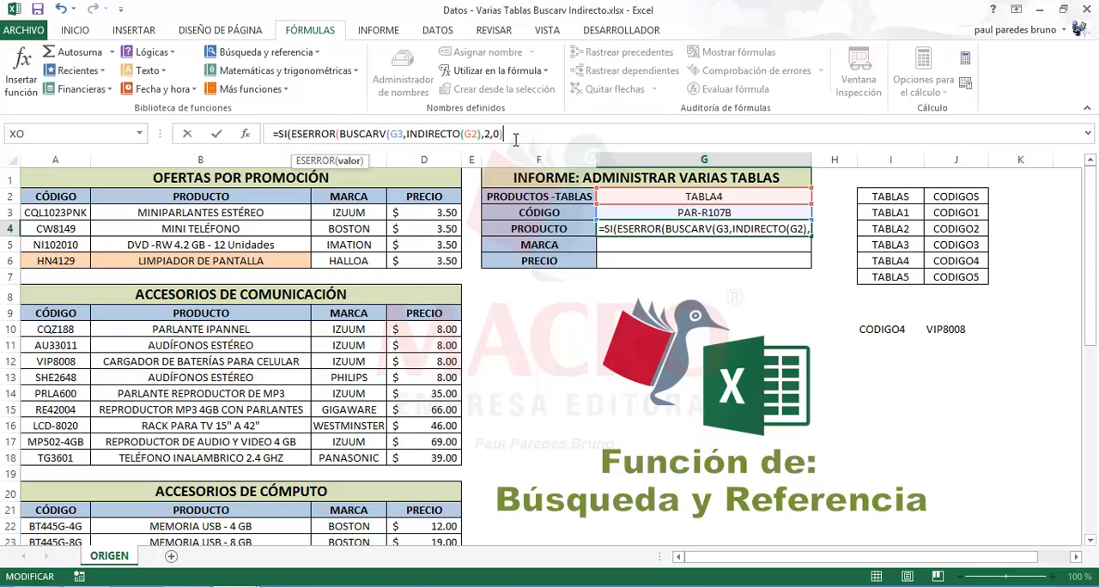
{"action": "type", "text": "),"}
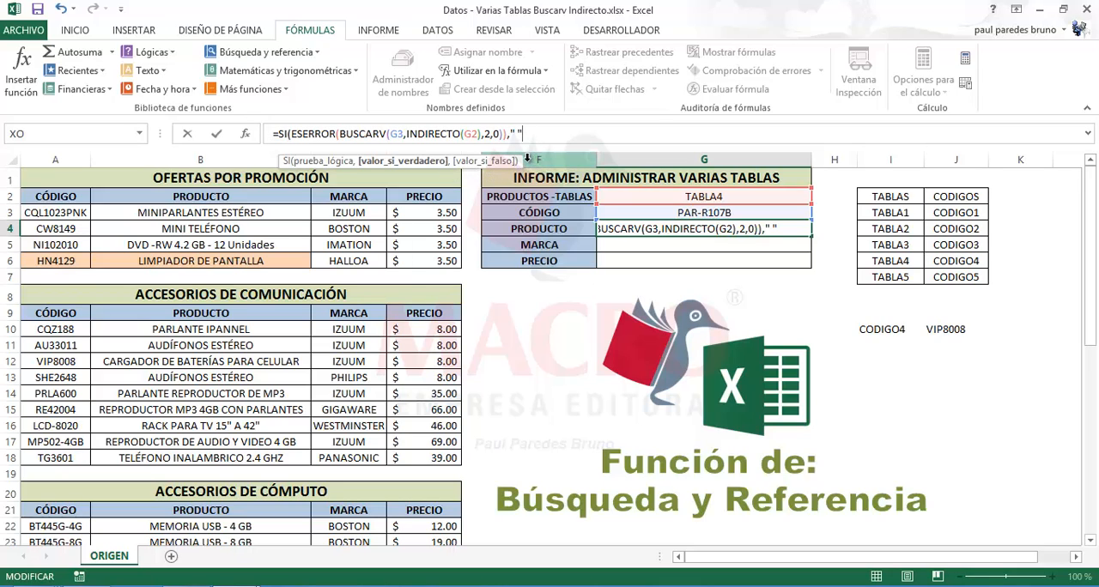
{"action": "type", "text": ","}
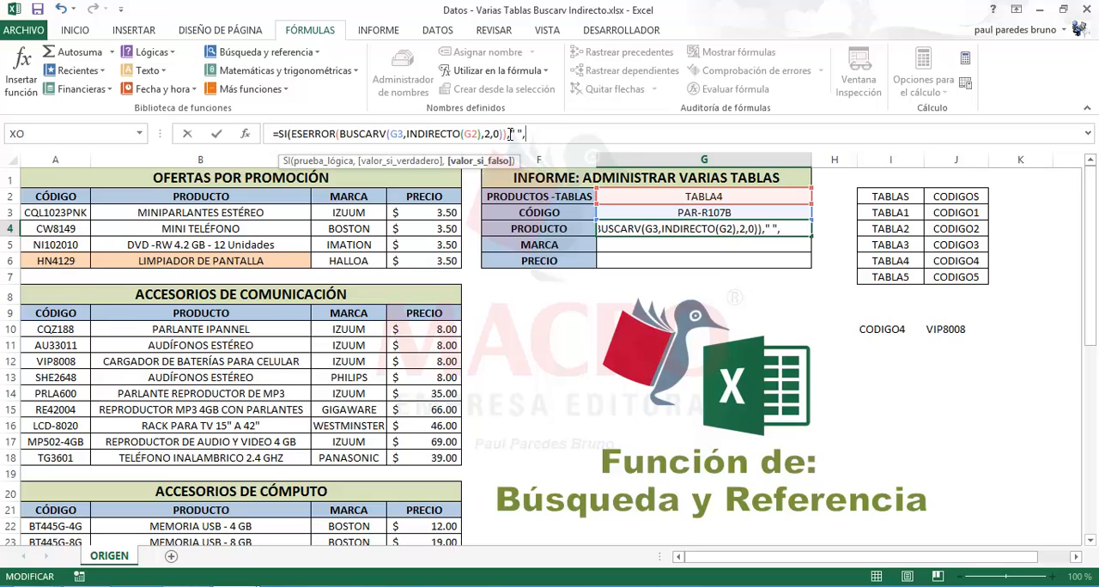
Copy BUSCARV(G3,INDIRECTO(G2),2,0) into the value-if-false argument of SI and complete the PRODUCTO formula in G4
{"action": "left_click_drag", "start_coordinate": [510, 134], "coordinate": [339, 134]}
{"action": "key", "text": "ctrl+c"}
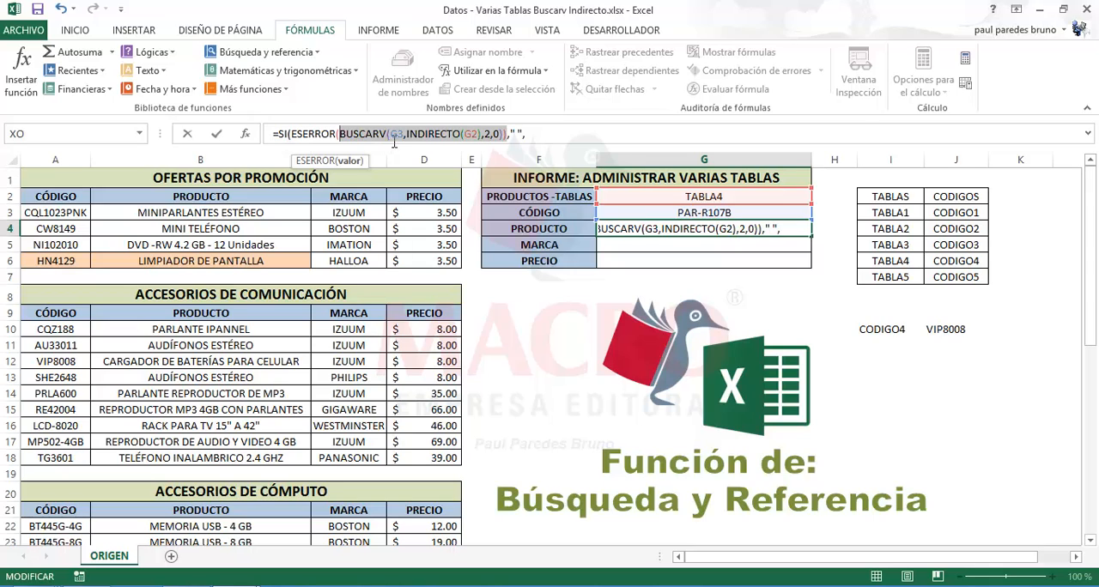
{"action": "left_click", "coordinate": [532, 135]}
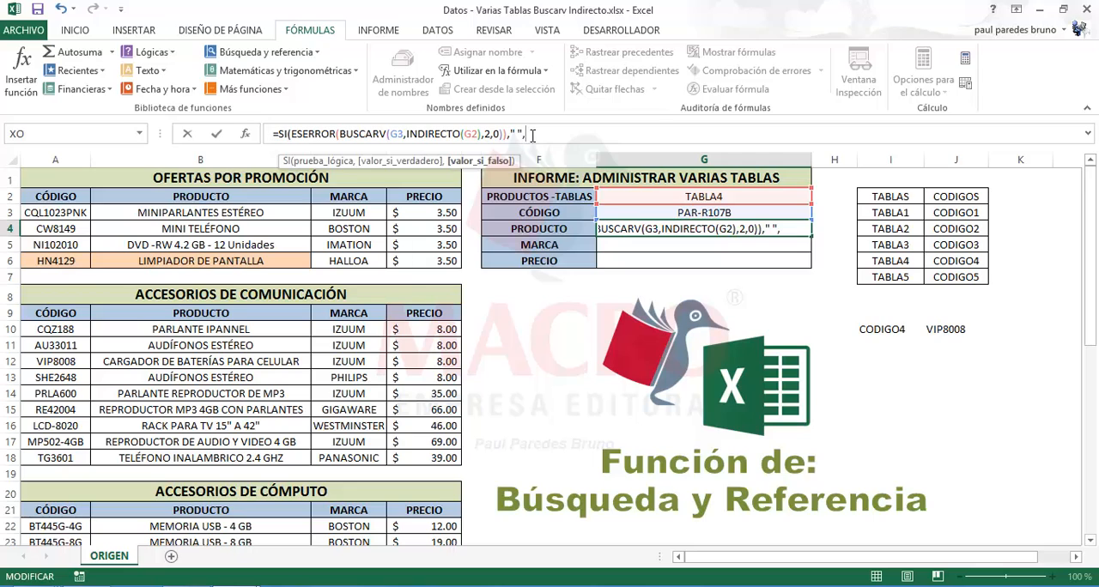
{"action": "key", "text": "ctrl+v"}
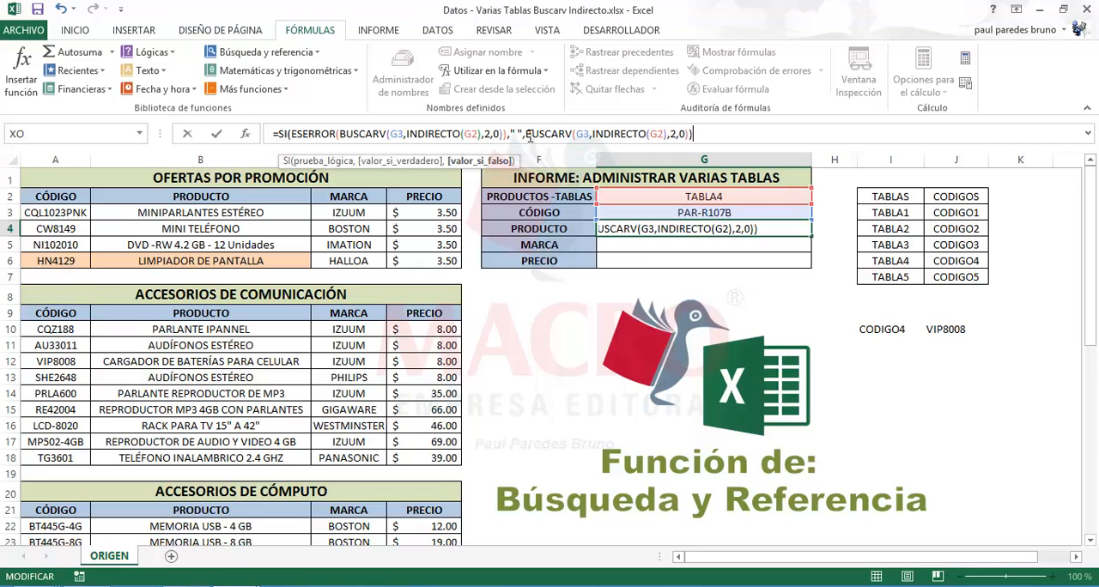
{"action": "left_click_drag", "start_coordinate": [692, 135], "coordinate": [538, 135]}
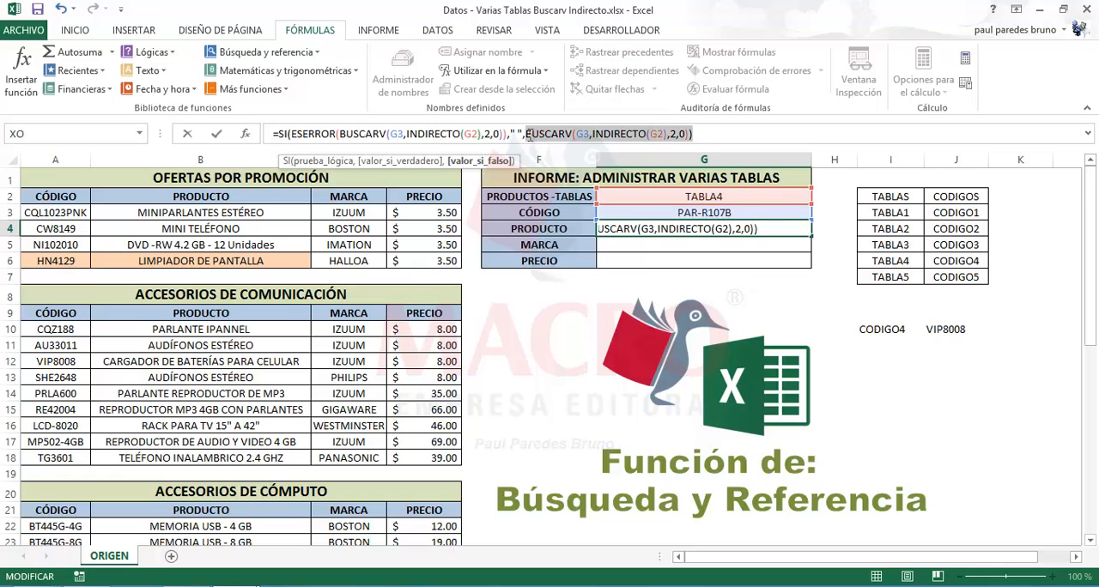
{"action": "left_click", "coordinate": [692, 134]}
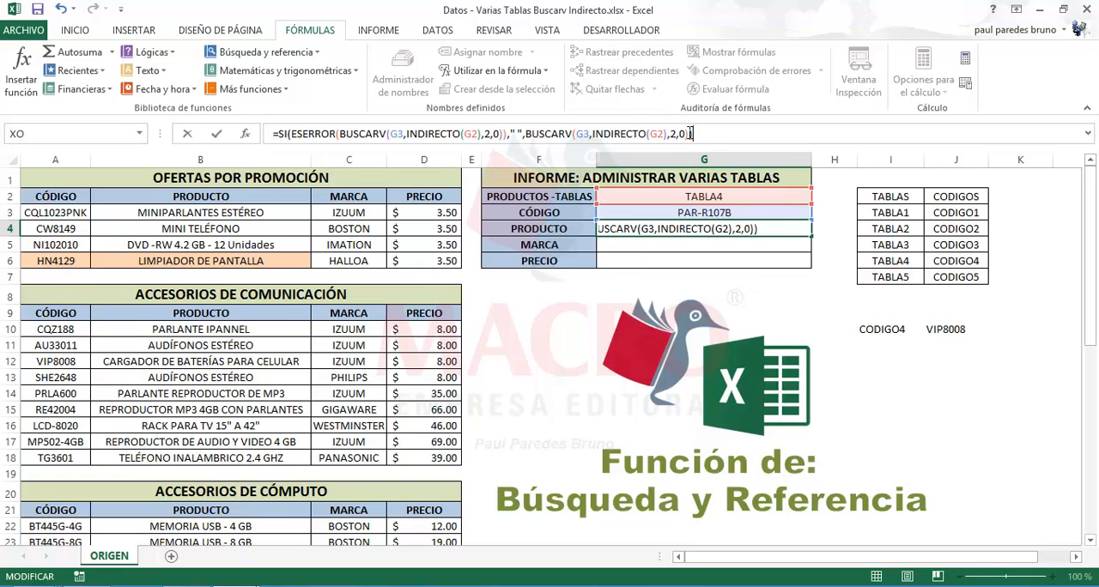
{"action": "key", "text": "Return"}
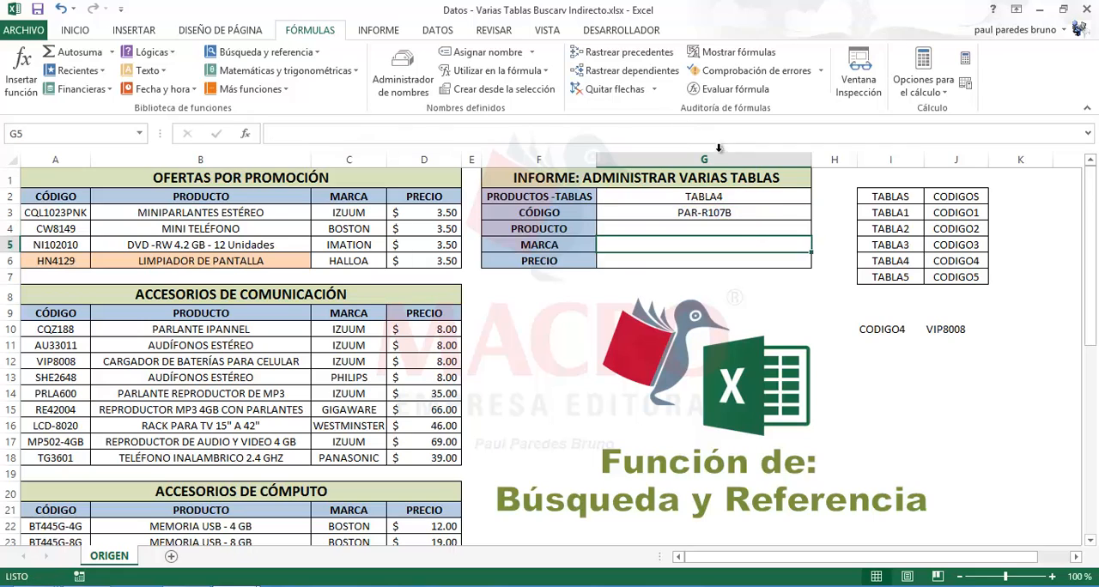
{"action": "left_click", "coordinate": [707, 225]}
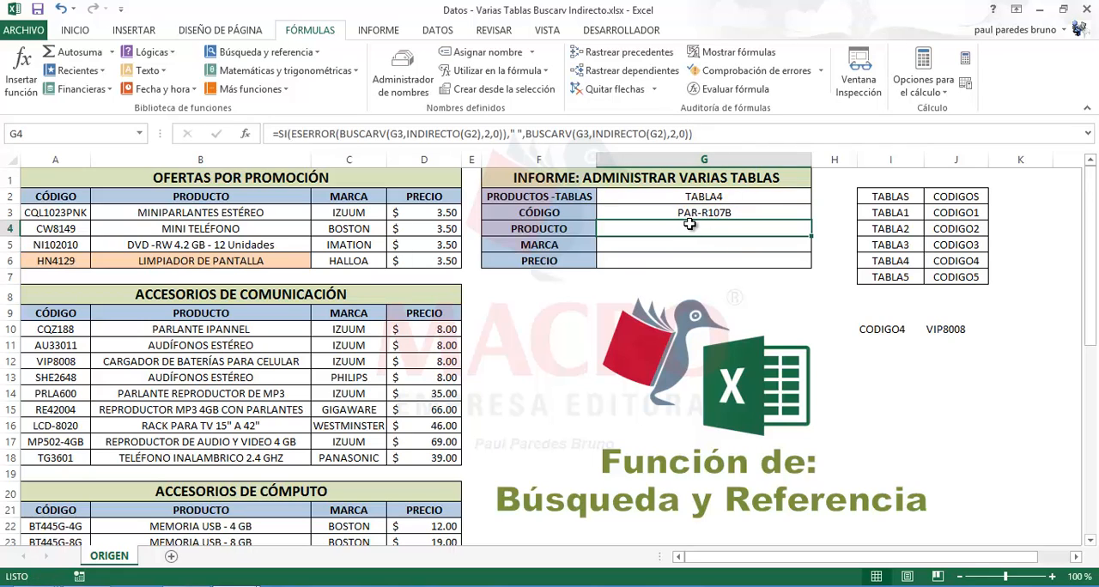
Clear the code in G3 and the table in G2, and check how the SI/ESERROR formula in G4 responds
{"action": "left_click", "coordinate": [691, 210]}
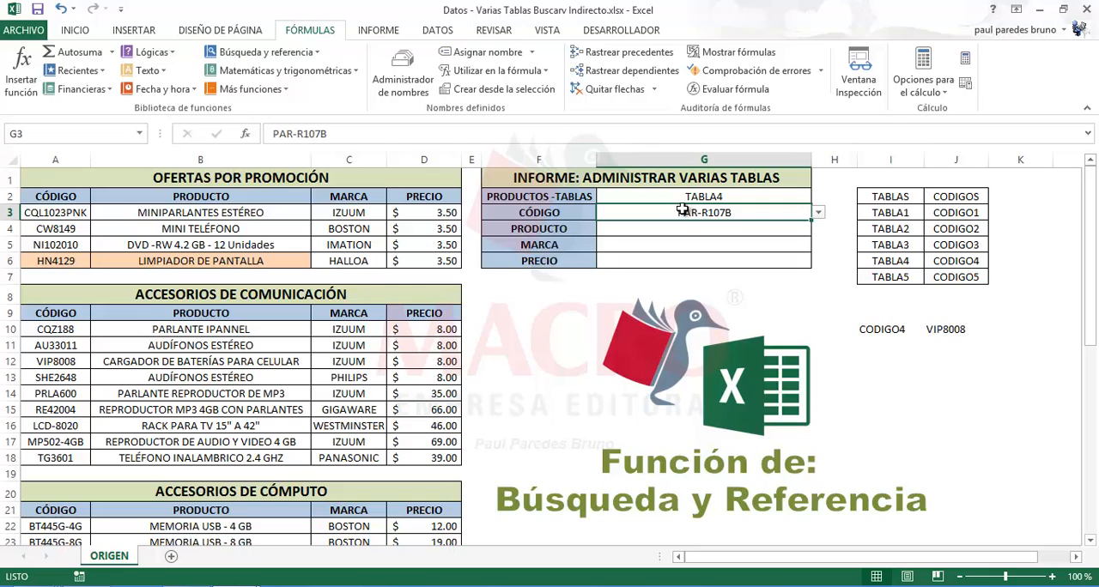
{"action": "key", "text": "Delete"}
{"action": "left_click", "coordinate": [697, 197]}
{"action": "key", "text": "Delete"}
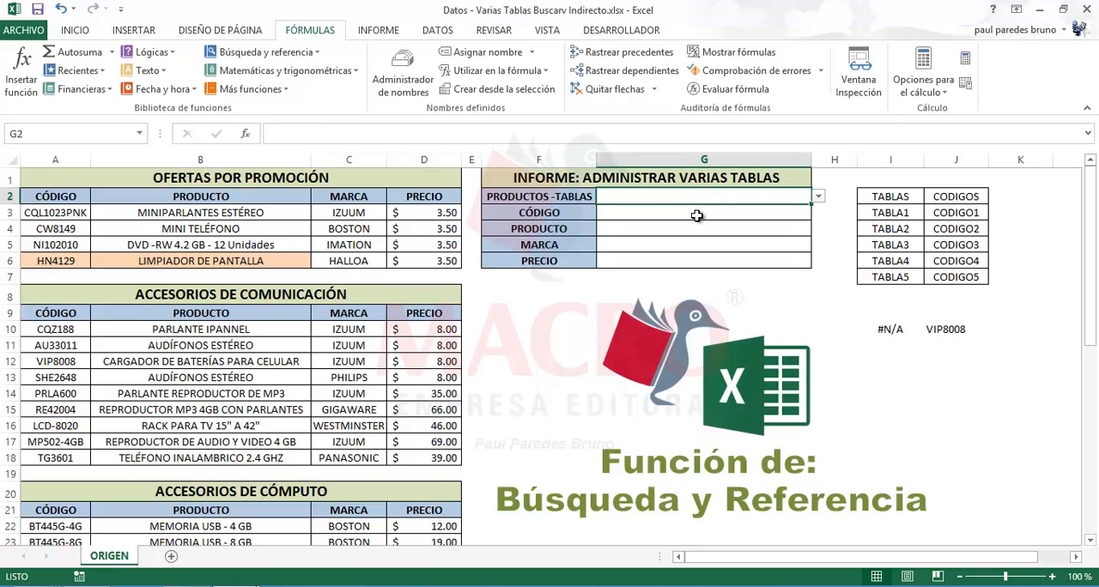
{"action": "left_click", "coordinate": [691, 217]}
{"action": "left_click", "coordinate": [689, 228]}
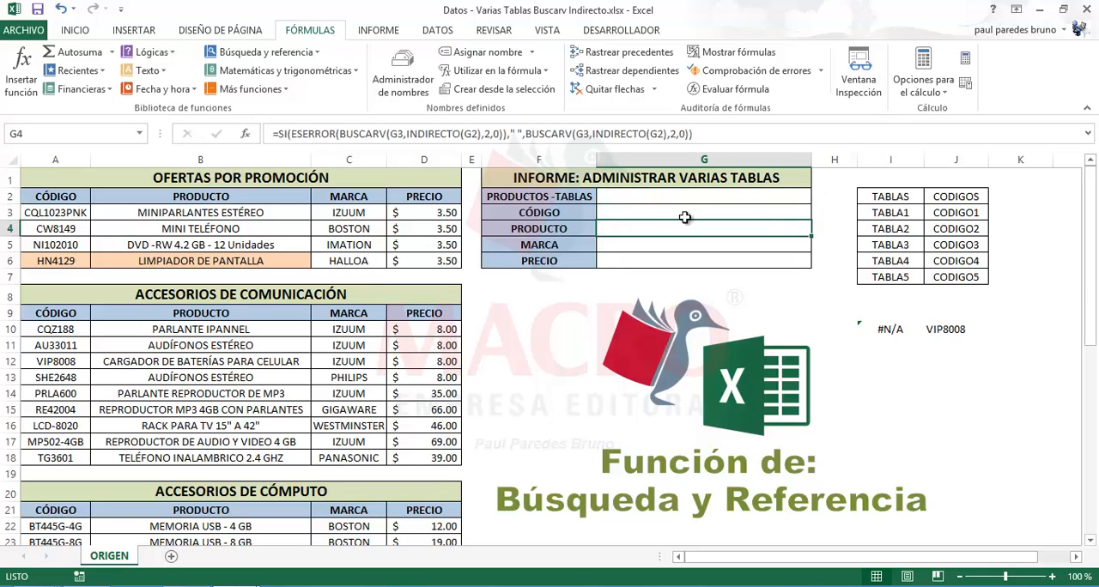
Choose TABLA3 in G2 and the code MIC-P07 in G3, and check the PRODUCTO result in G4
{"action": "left_click", "coordinate": [683, 200]}
{"action": "left_click", "coordinate": [818, 196]}
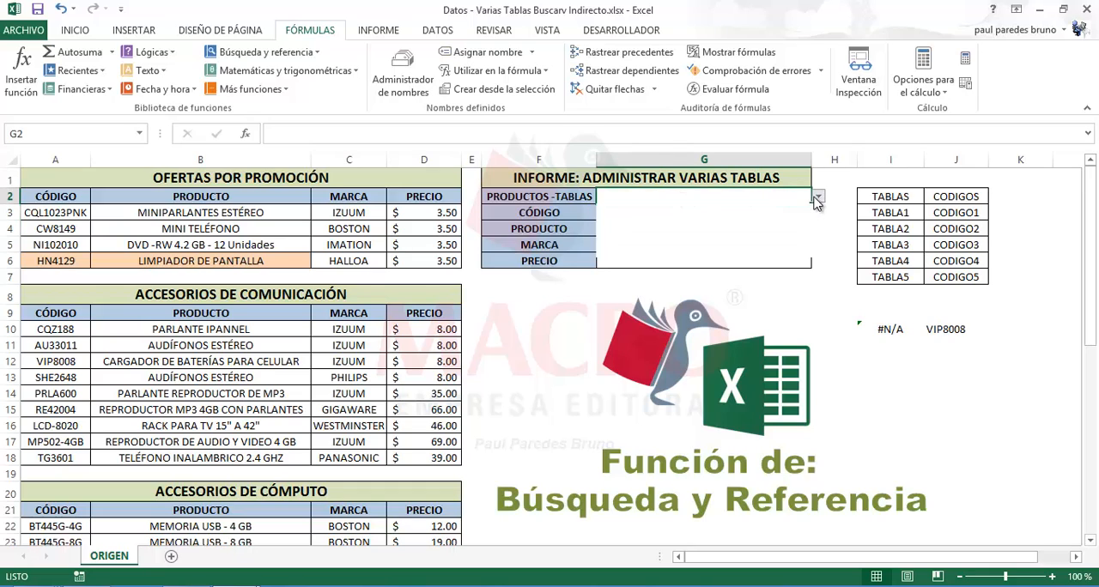
{"action": "left_click", "coordinate": [663, 231]}
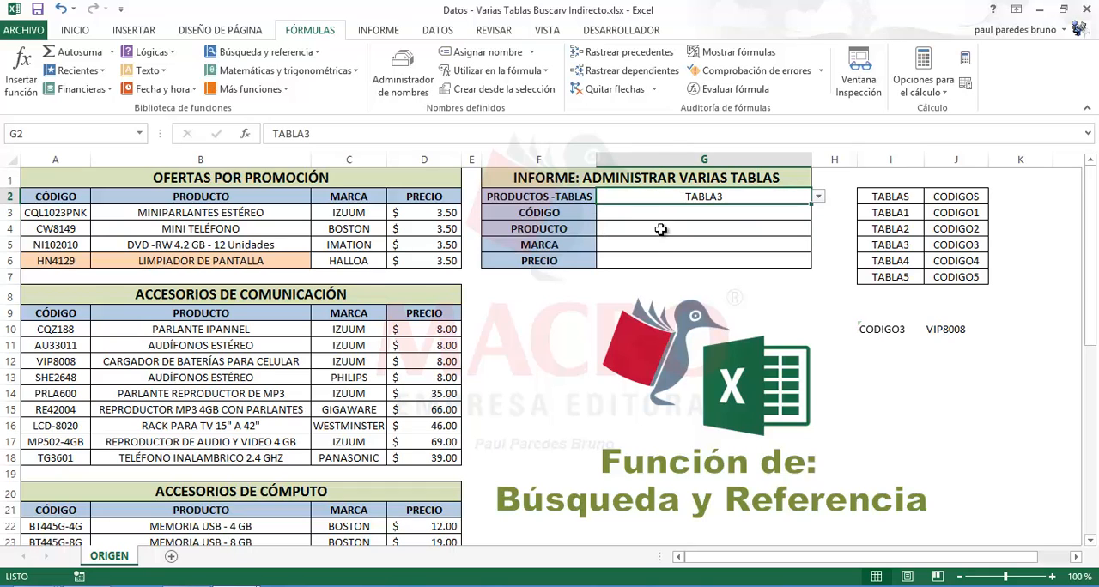
{"action": "left_click", "coordinate": [657, 211]}
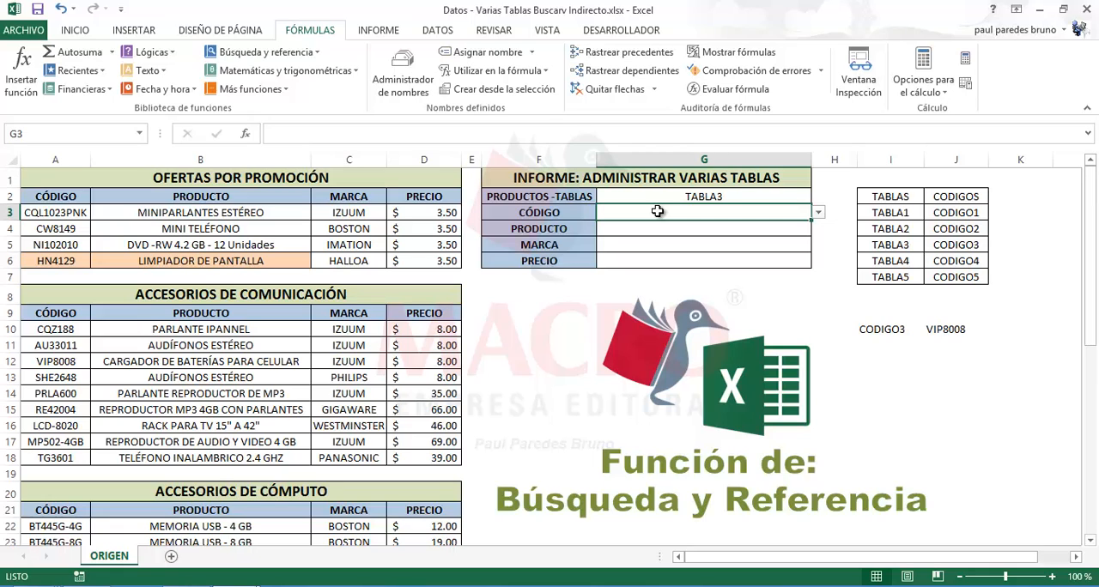
{"action": "left_click", "coordinate": [818, 212]}
{"action": "left_click", "coordinate": [678, 257]}
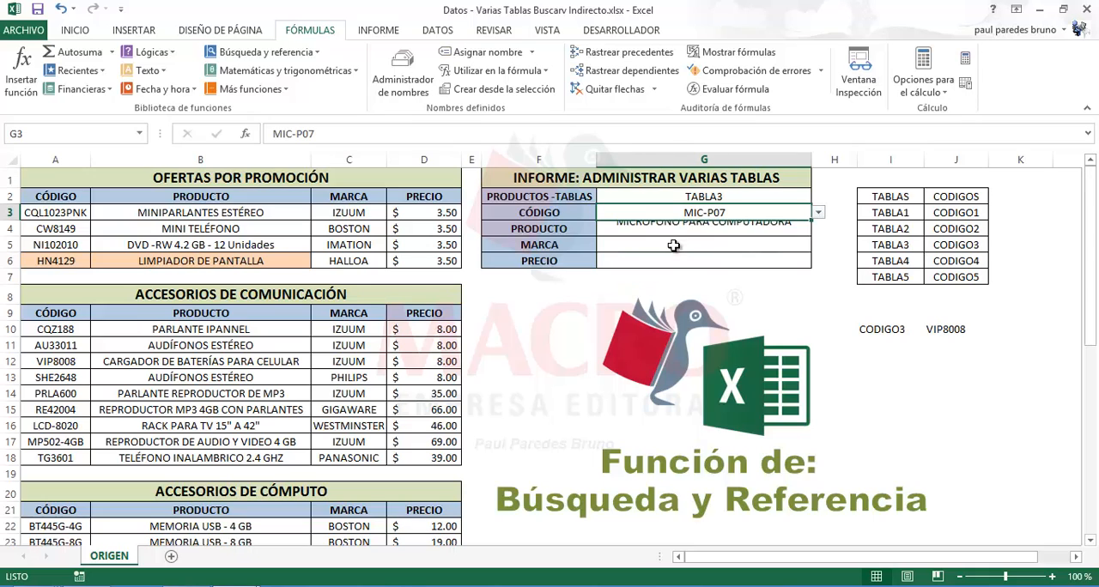
{"action": "left_click", "coordinate": [661, 229]}
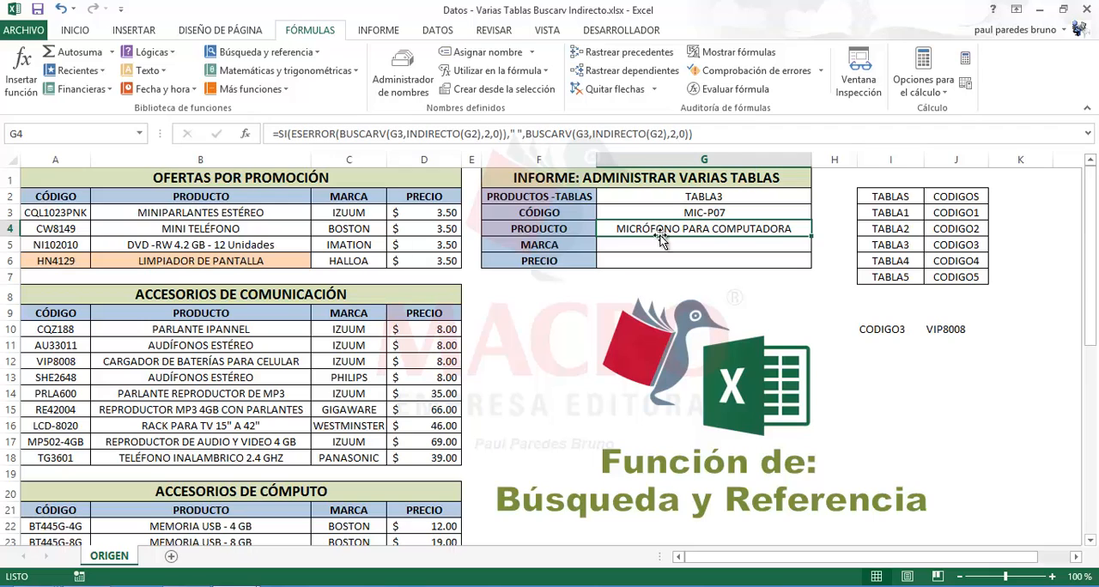
Review the empty MARCA and PRECIO cells, the formula in G4, and the MARCA and PRECIO columns of the OFERTAS POR PROMOCIÓN table
{"action": "left_click", "coordinate": [673, 245]}
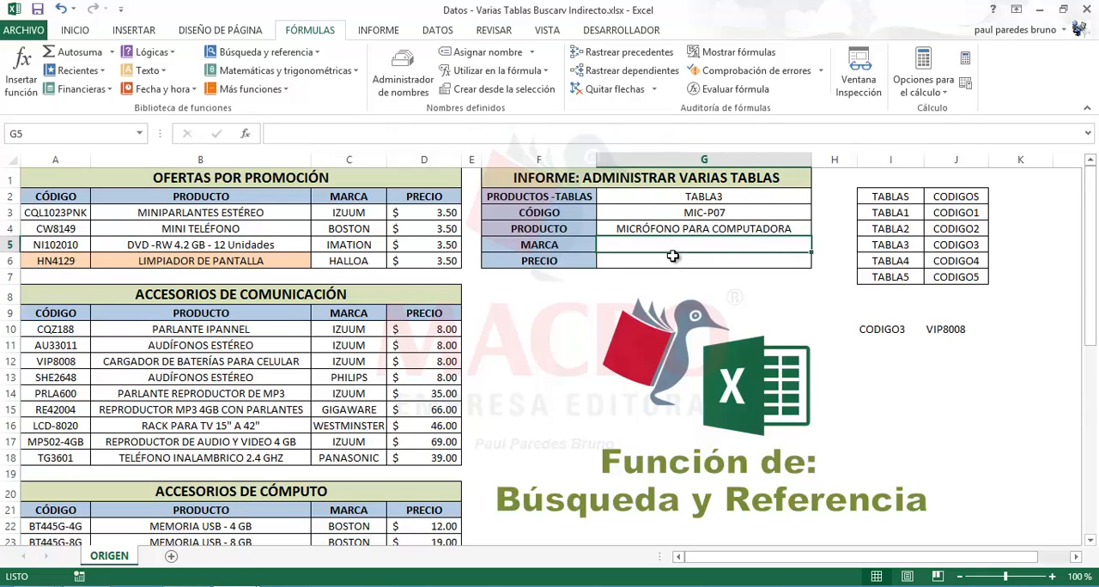
{"action": "left_click", "coordinate": [673, 260]}
{"action": "left_click", "coordinate": [663, 231]}
{"action": "double_click", "coordinate": [663, 231]}
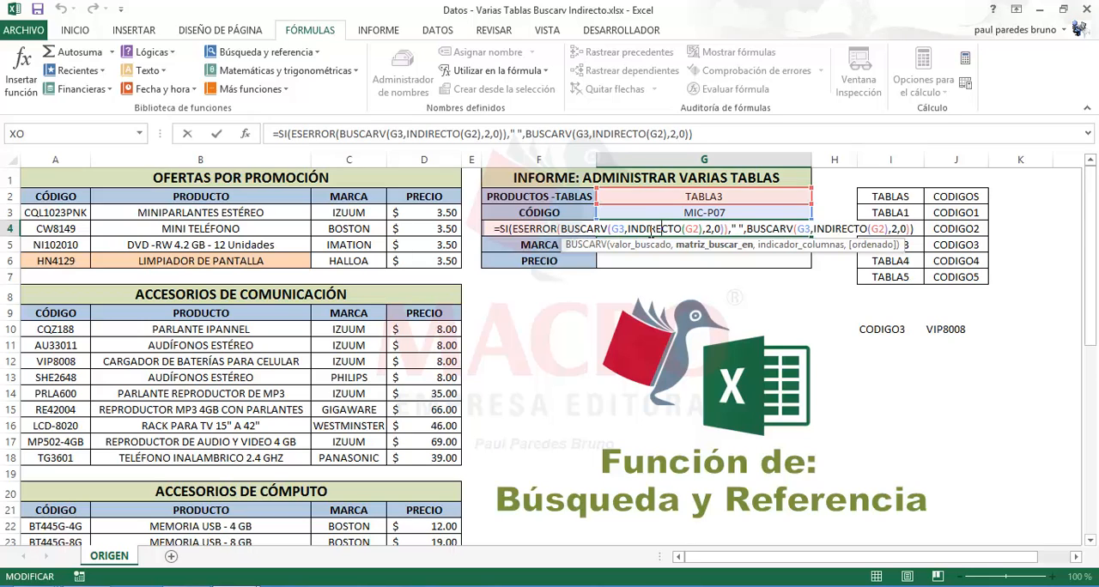
{"action": "key", "text": "Escape"}
{"action": "left_click_drag", "start_coordinate": [348, 212], "coordinate": [346, 252]}
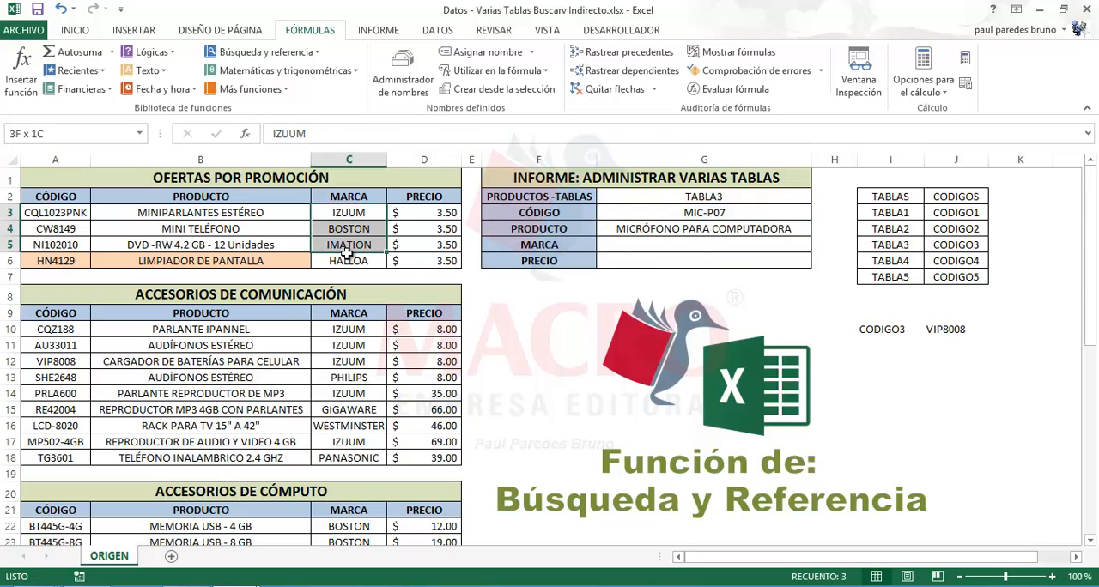
{"action": "left_click_drag", "start_coordinate": [422, 217], "coordinate": [422, 263]}
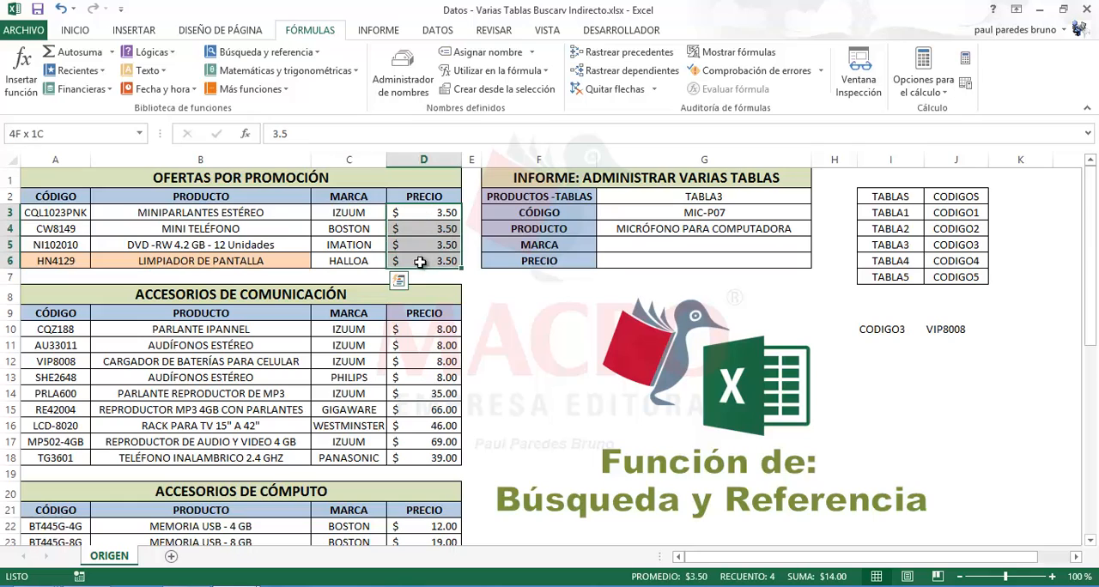
Make the G3 and G2 references absolute ($G$3, $G$2) in both BUSCARV parts of the PRODUCTO formula in G4
{"action": "left_click", "coordinate": [642, 235]}
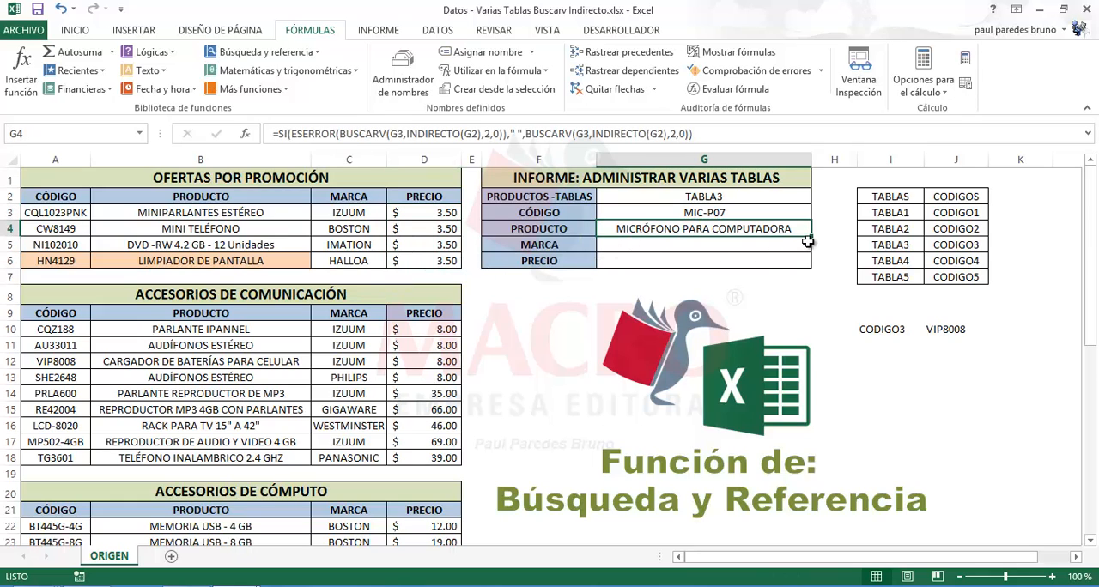
{"action": "double_click", "coordinate": [690, 227]}
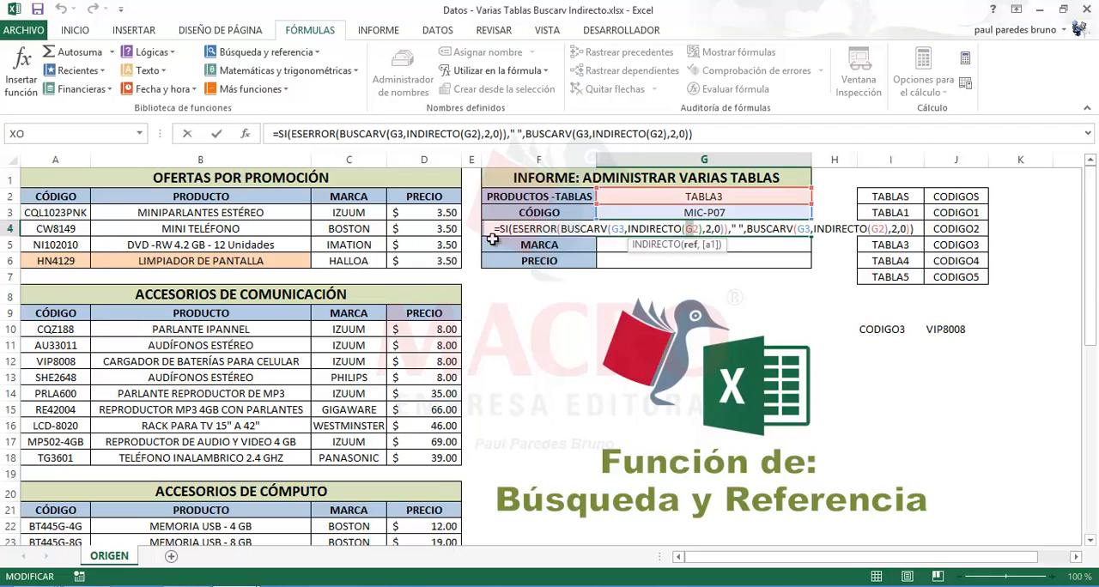
{"action": "left_click", "coordinate": [617, 229]}
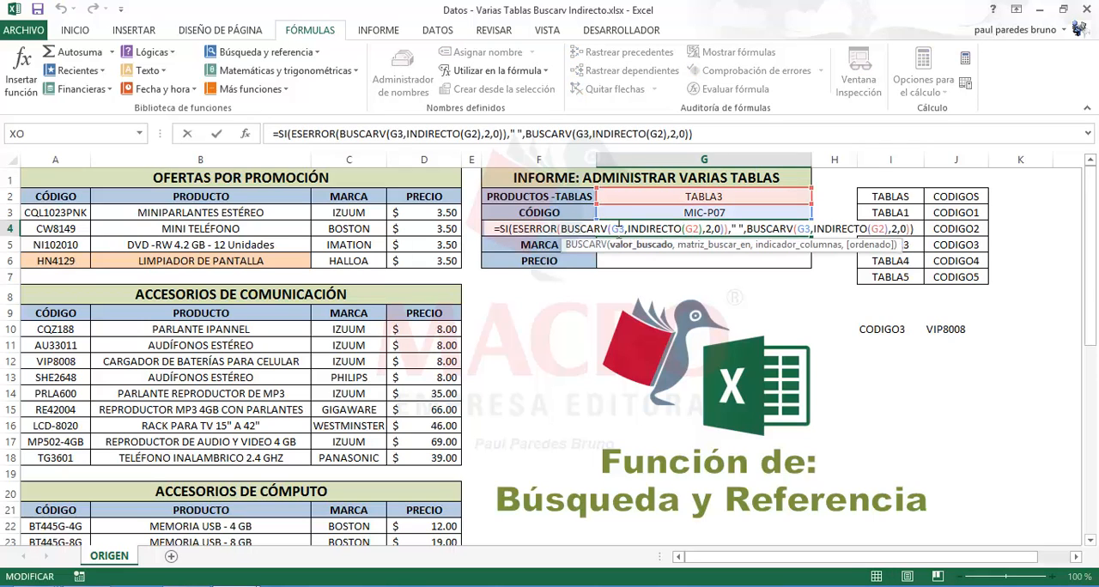
{"action": "key", "text": "F4"}
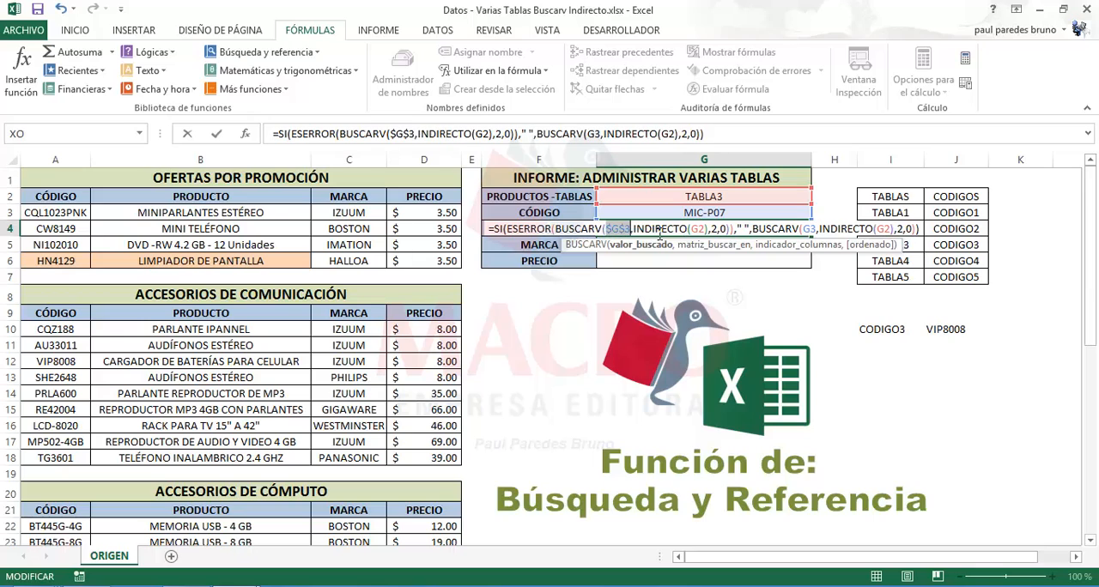
{"action": "left_click", "coordinate": [696, 229]}
{"action": "key", "text": "F4"}
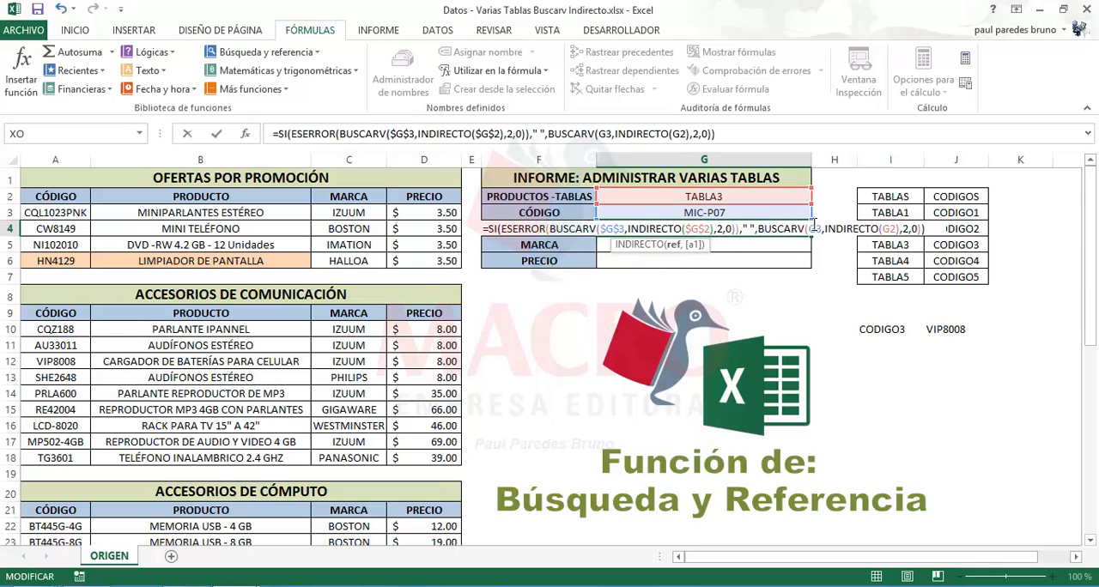
{"action": "left_click", "coordinate": [813, 228]}
{"action": "key", "text": "F4"}
{"action": "left_click", "coordinate": [893, 229]}
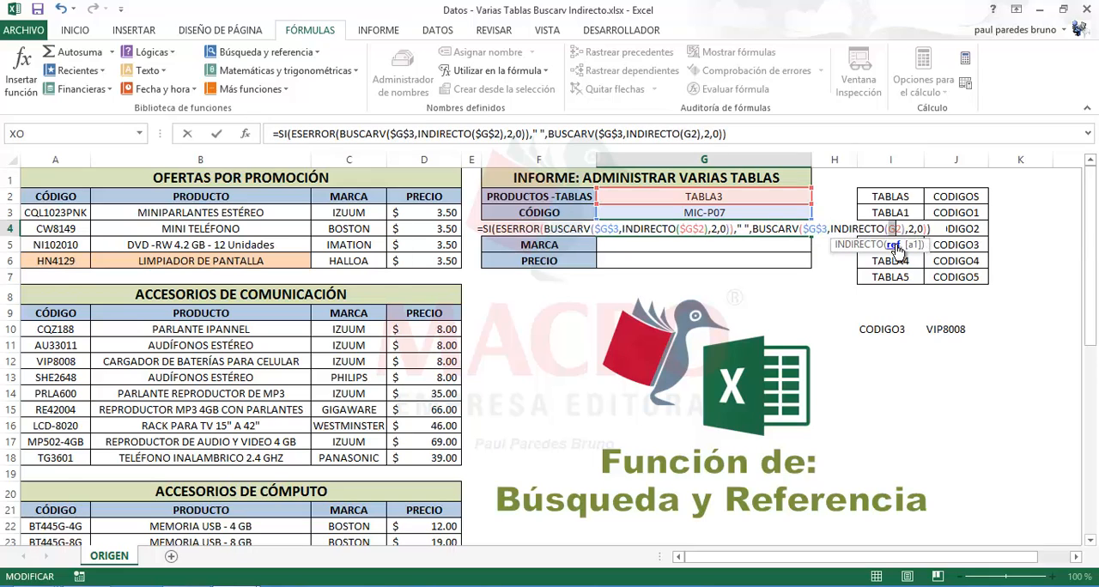
{"action": "key", "text": "F4"}
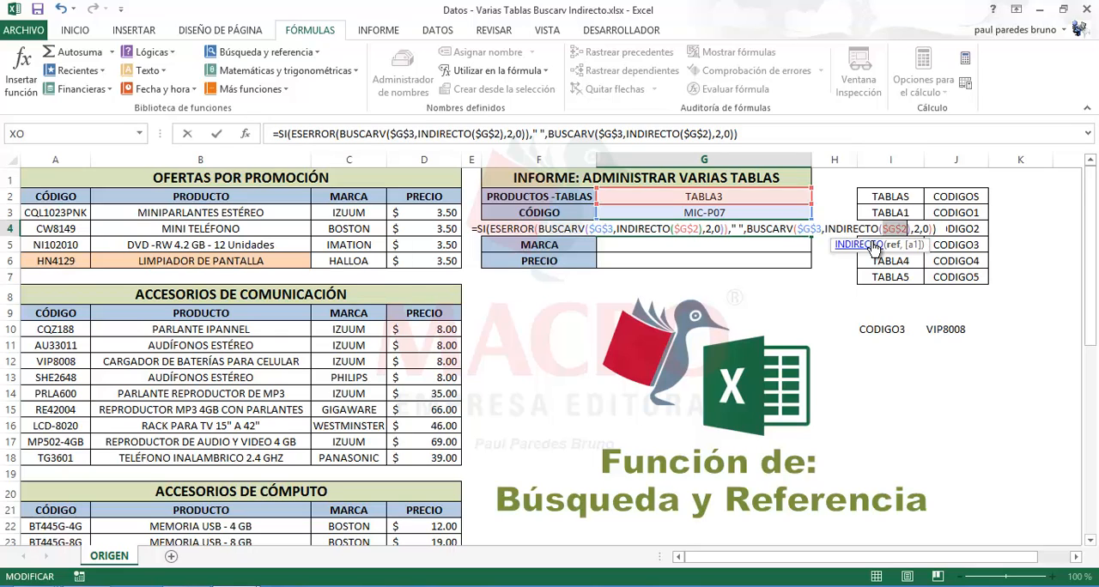
{"action": "key", "text": "Return"}
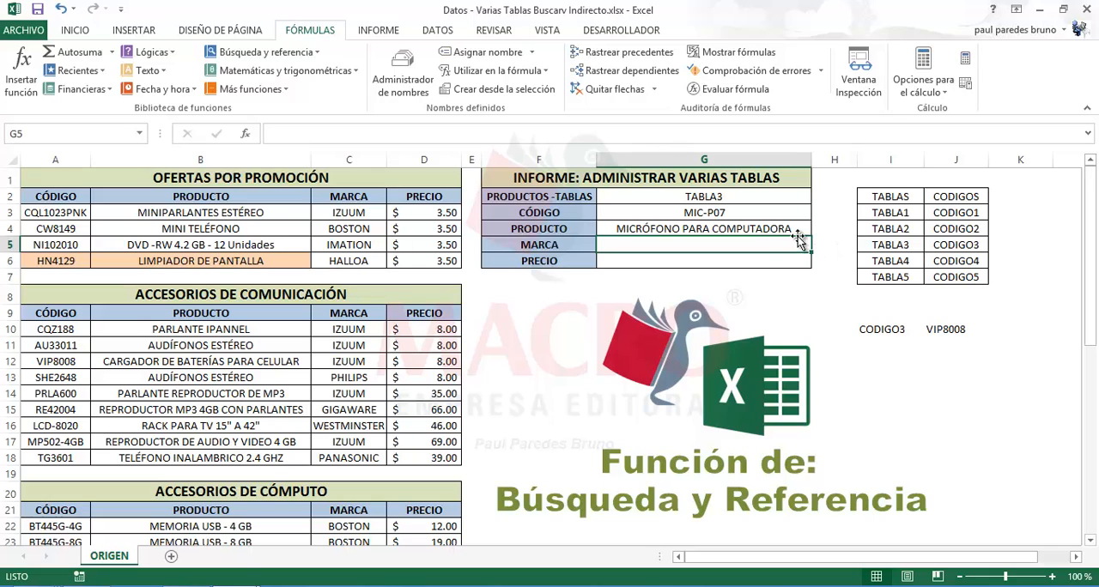
Fill the G4 formula down to G6 and set the column index of both BUSCARV functions in the MARCA formula to 3
{"action": "left_click", "coordinate": [798, 230]}
{"action": "left_click_drag", "start_coordinate": [810, 236], "coordinate": [814, 268]}
{"action": "double_click", "coordinate": [777, 244]}
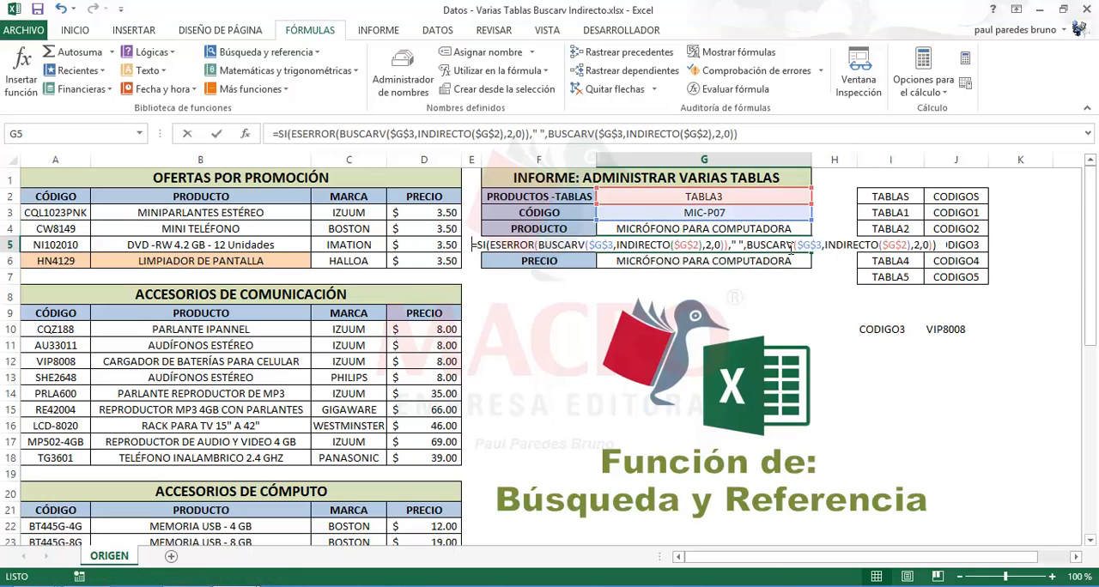
{"action": "left_click", "coordinate": [713, 244]}
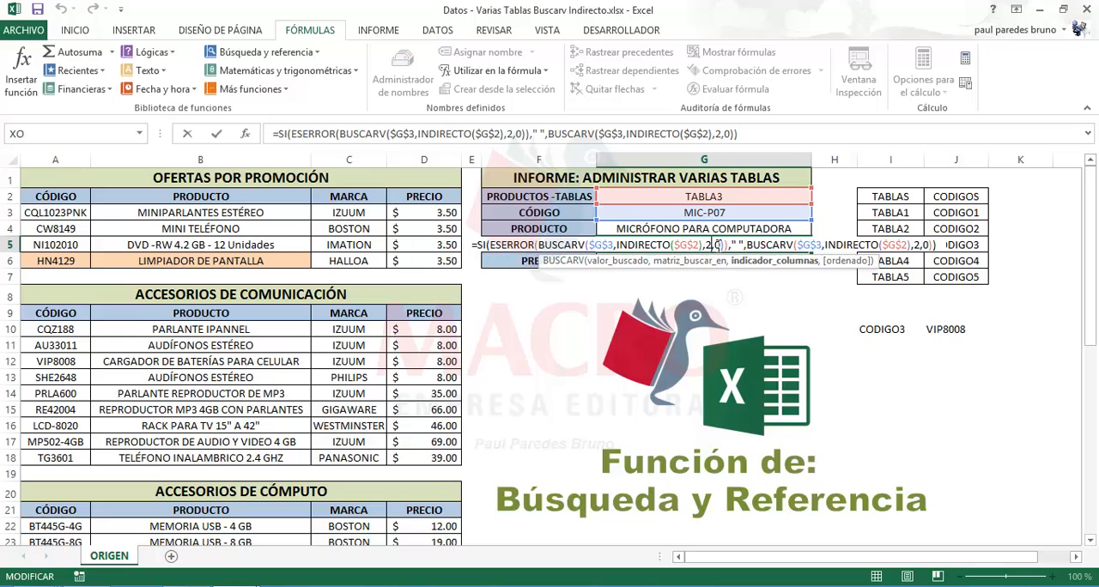
{"action": "key", "text": "BackSpace"}
{"action": "type", "text": "3"}
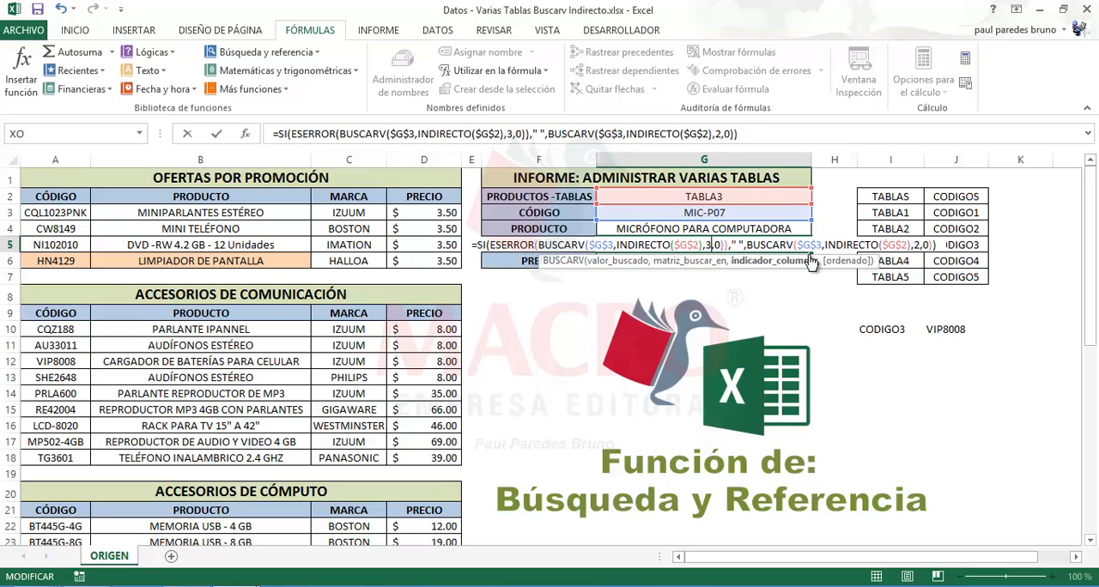
{"action": "left_click", "coordinate": [917, 246]}
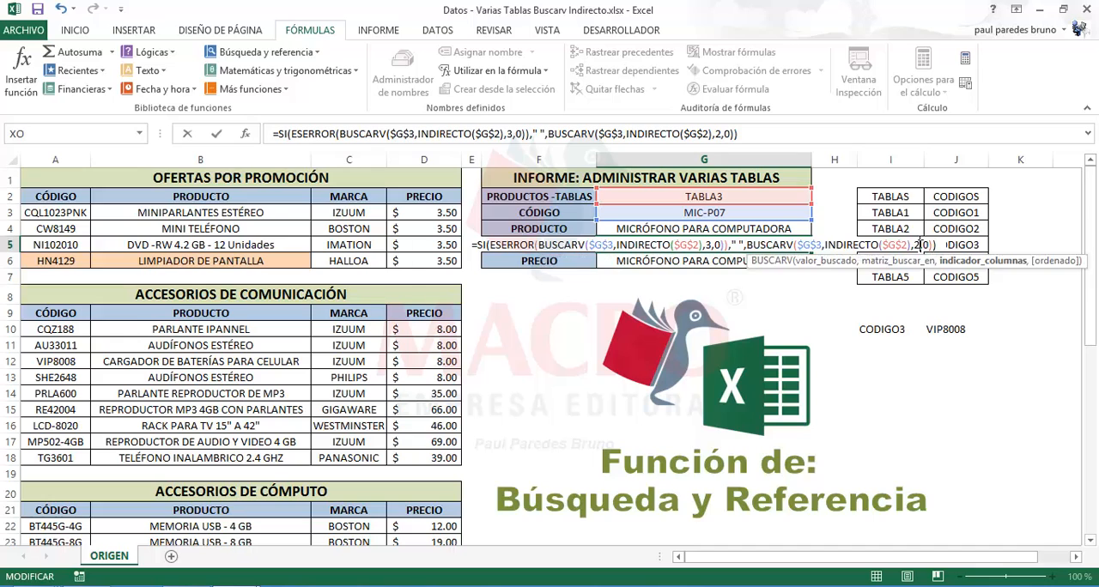
{"action": "key", "text": "BackSpace"}
{"action": "type", "text": "3"}
{"action": "key", "text": "Return"}
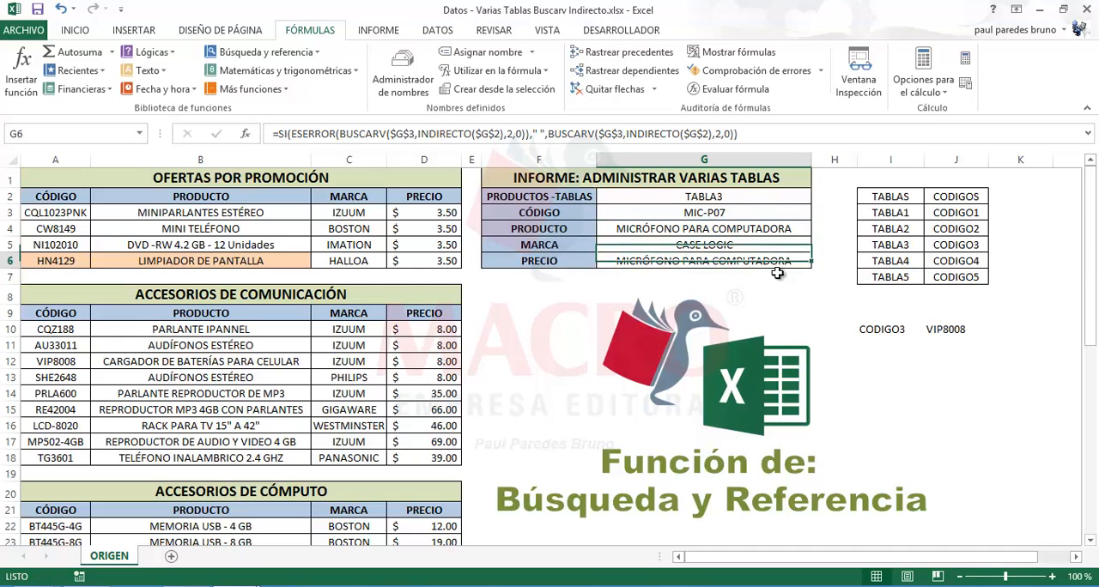
Set the column index of both BUSCARV functions in the PRECIO formula in G6 to 4
{"action": "double_click", "coordinate": [727, 260]}
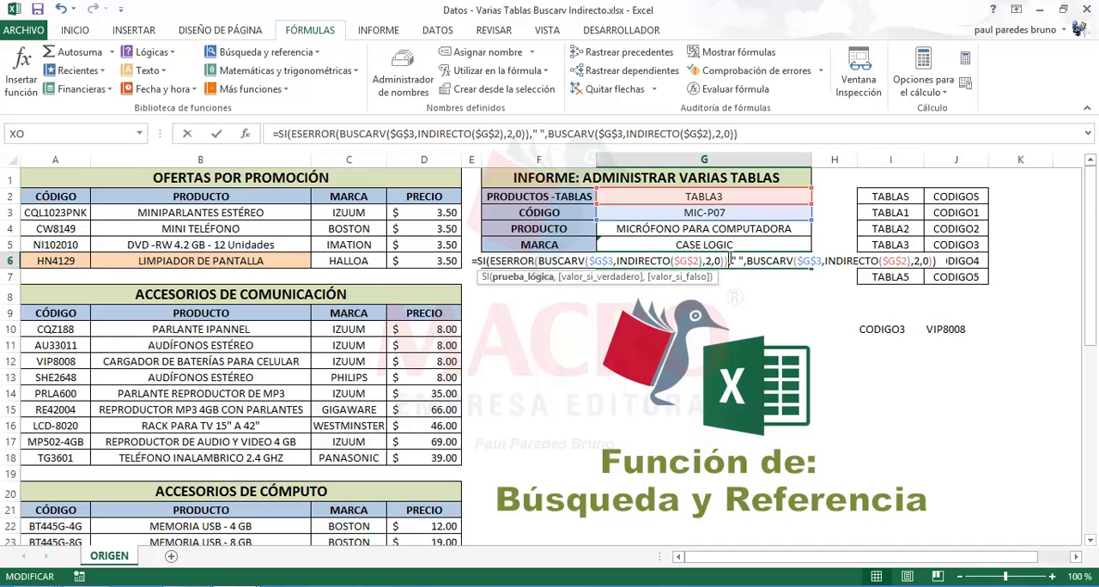
{"action": "left_click", "coordinate": [709, 260]}
{"action": "key", "text": "BackSpace"}
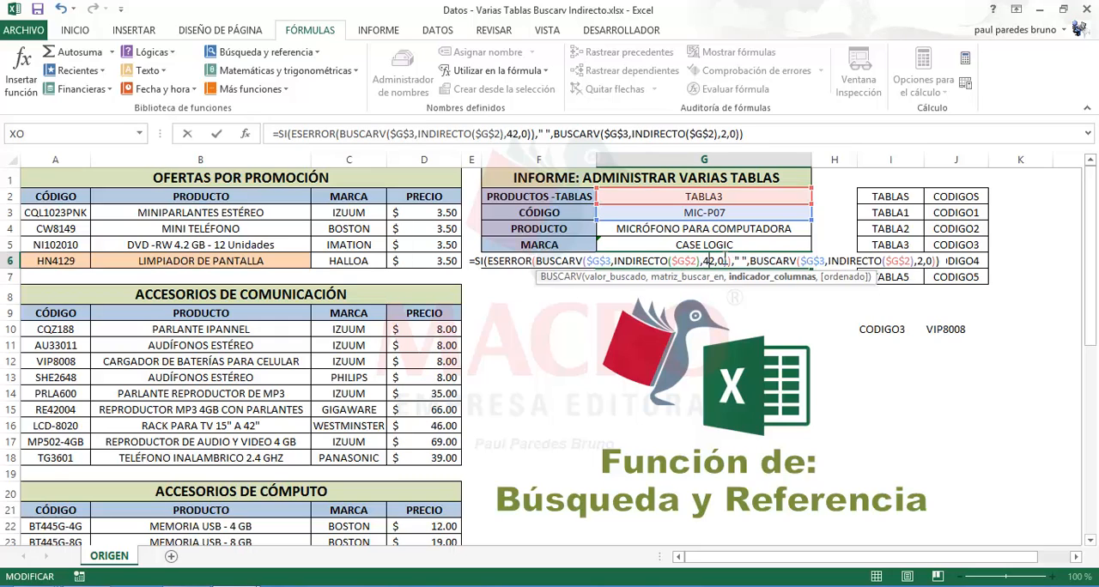
{"action": "type", "text": "4"}
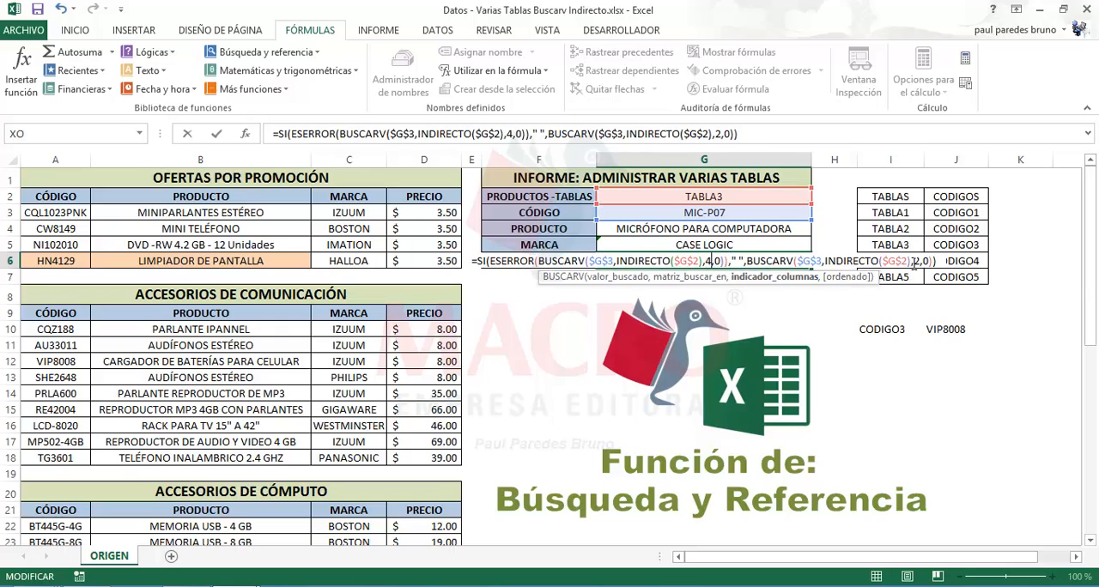
{"action": "left_click", "coordinate": [915, 261]}
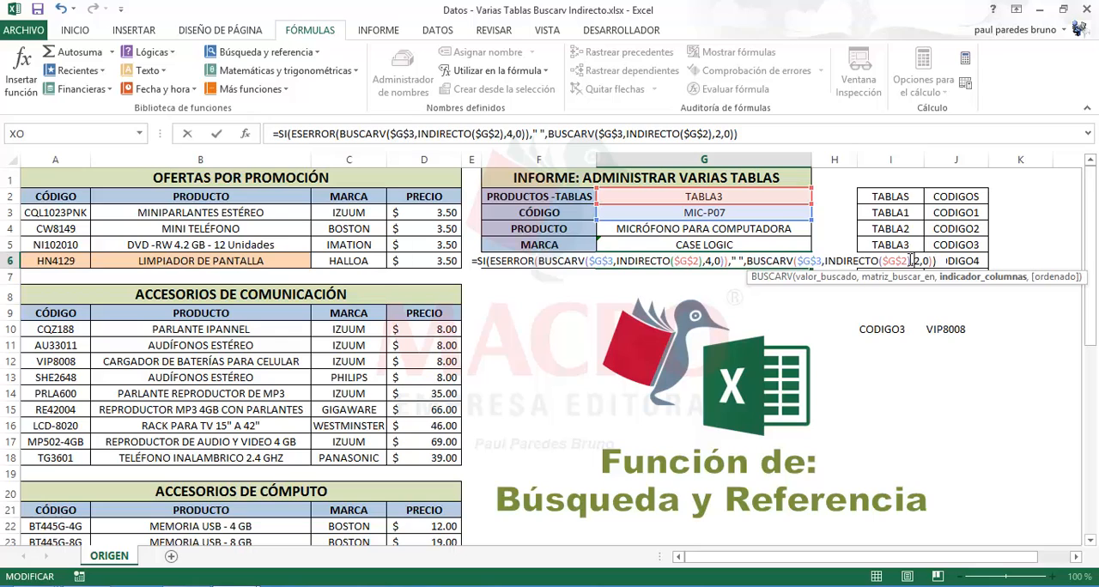
{"action": "key", "text": "BackSpace"}
{"action": "type", "text": "4"}
{"action": "key", "text": "Return"}
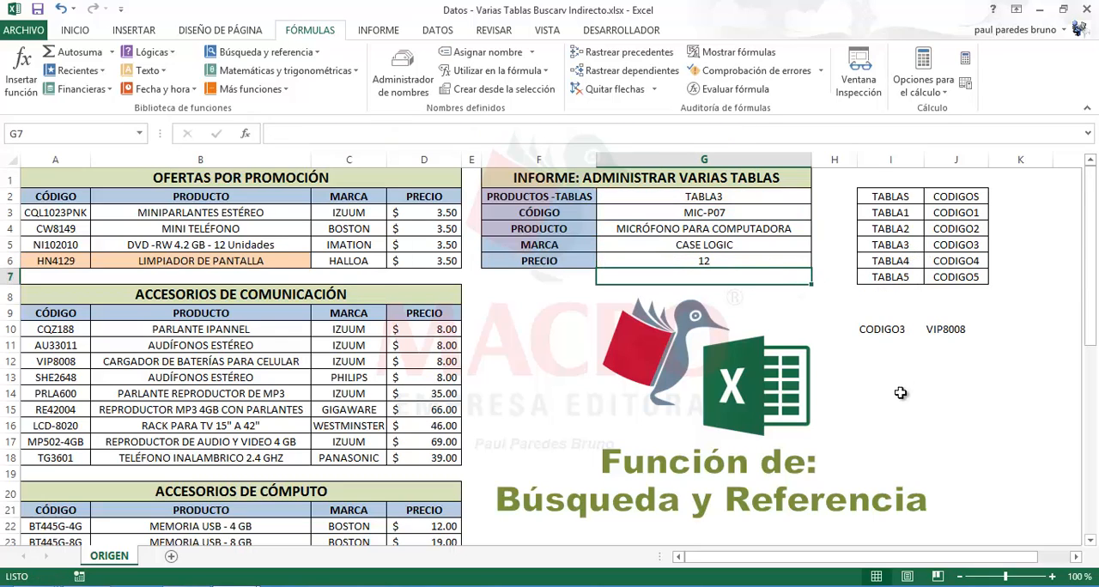
Copy the format of price cell D4 onto the PRECIO result in G6 with the format painter
{"action": "left_click", "coordinate": [735, 261]}
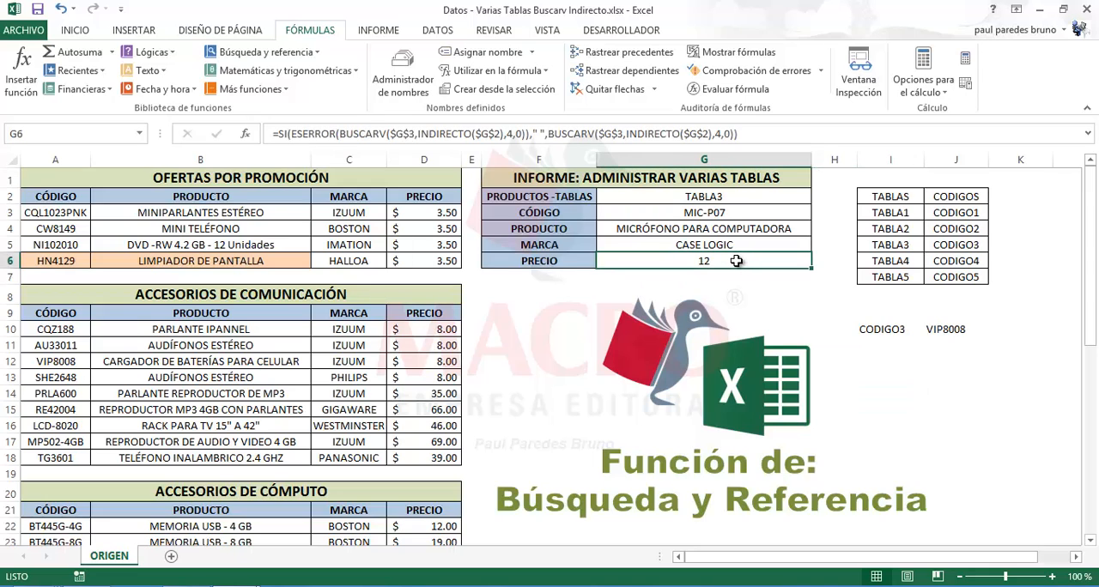
{"action": "left_click", "coordinate": [415, 230]}
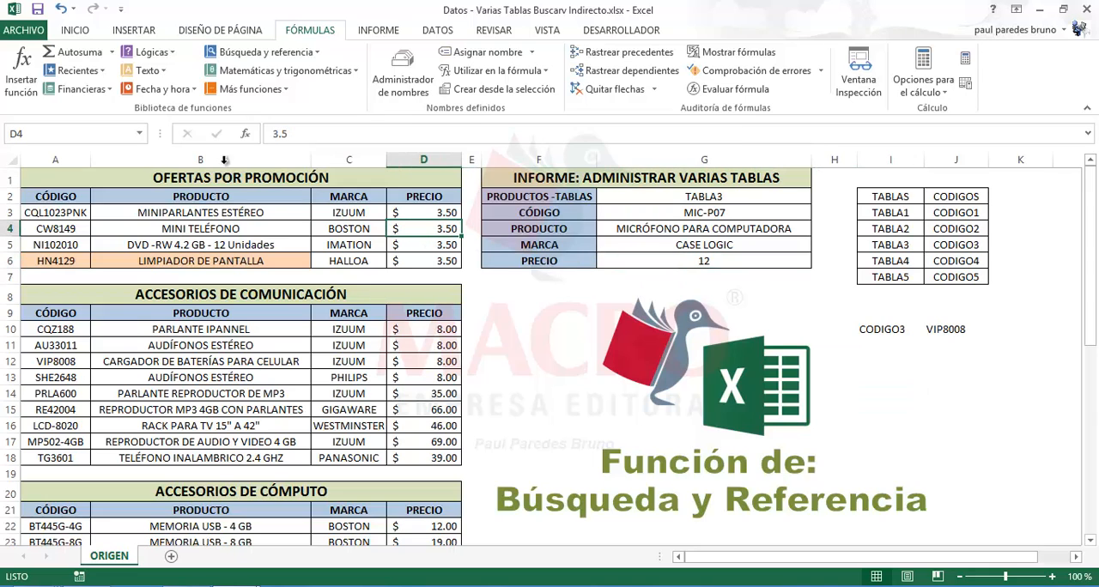
{"action": "left_click", "coordinate": [73, 32]}
{"action": "left_click", "coordinate": [48, 87]}
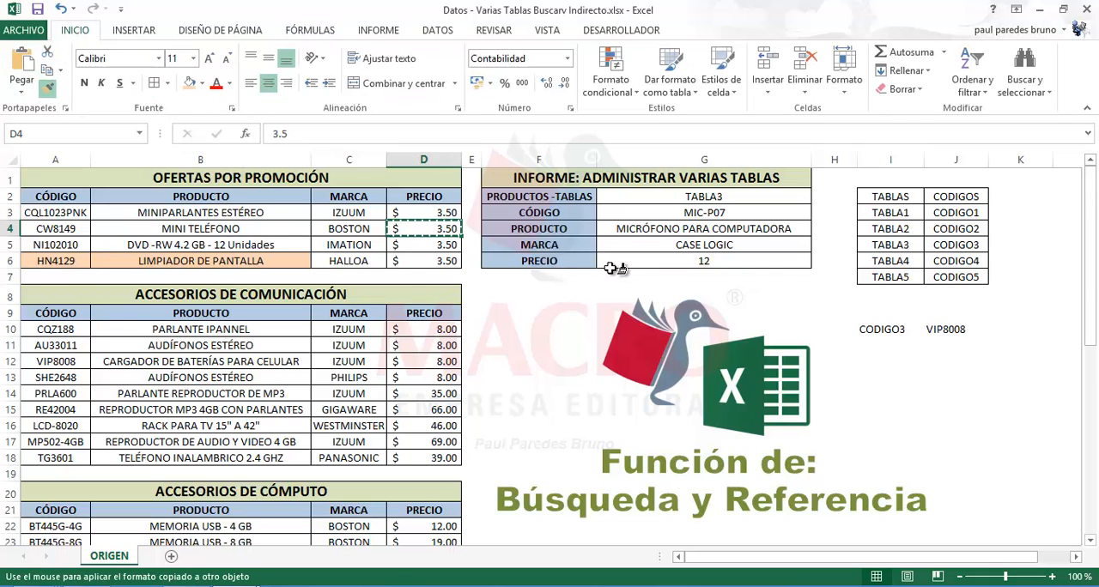
{"action": "left_click", "coordinate": [678, 262]}
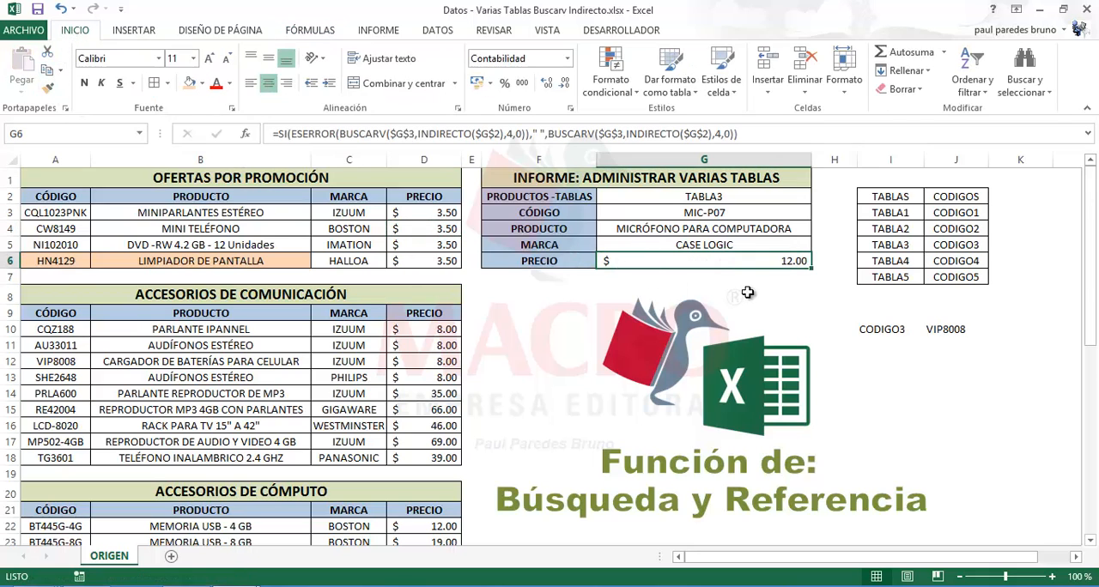
{"action": "left_click", "coordinate": [917, 379]}
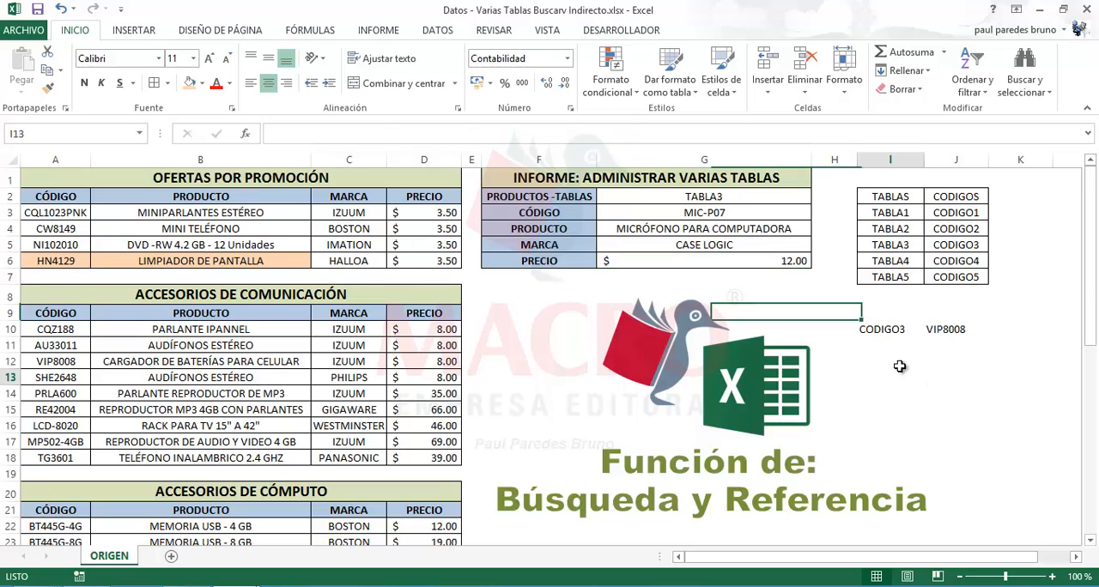
Format the PRECIO cell G6 as Moneda with the symbol $ Inglés (Estados Unidos)
{"action": "left_click", "coordinate": [743, 260]}
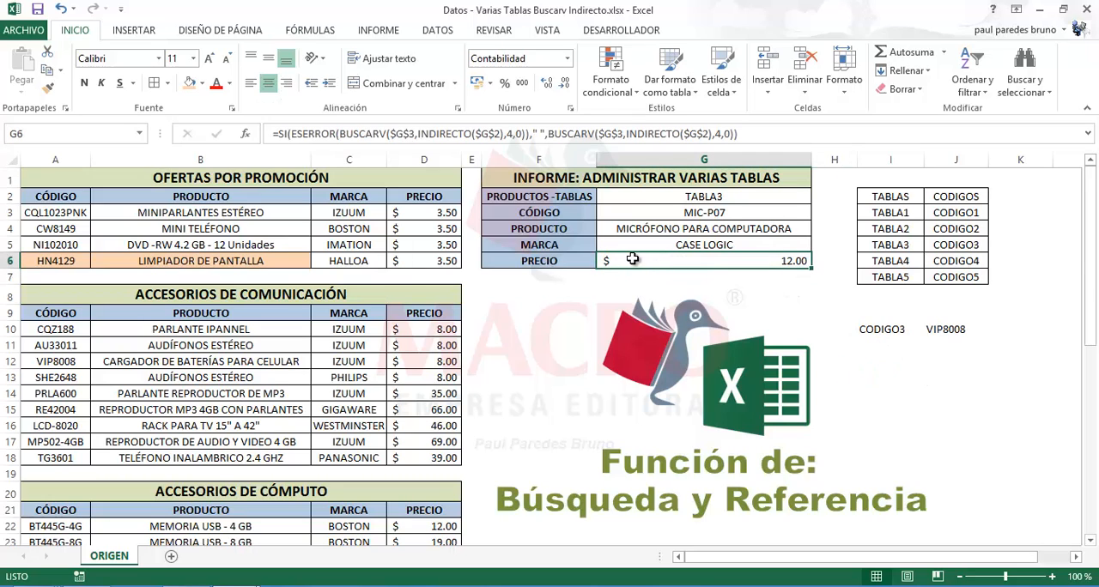
{"action": "left_click", "coordinate": [566, 60]}
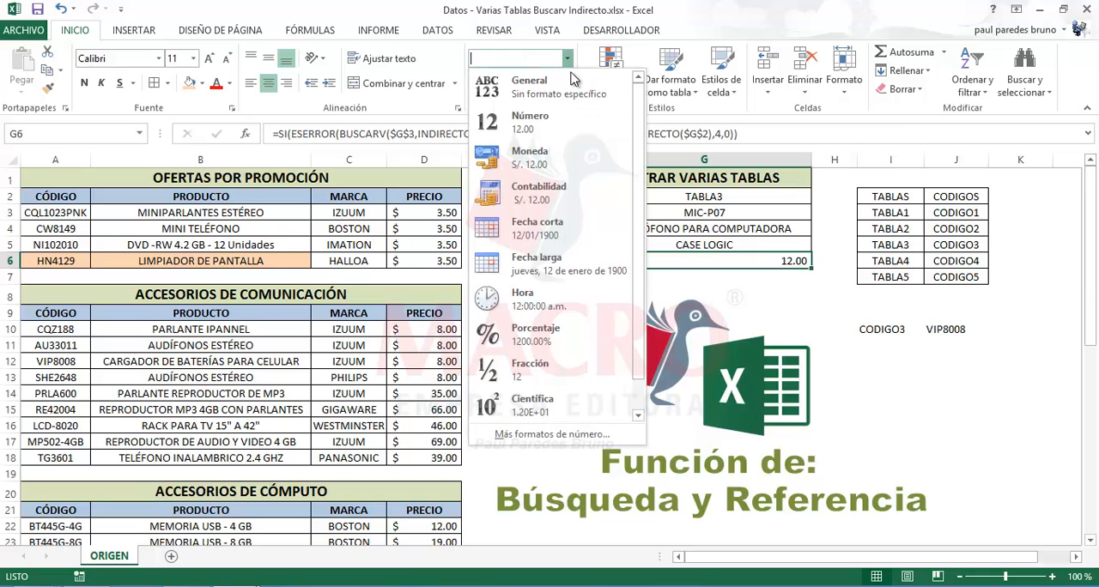
{"action": "left_click", "coordinate": [562, 156]}
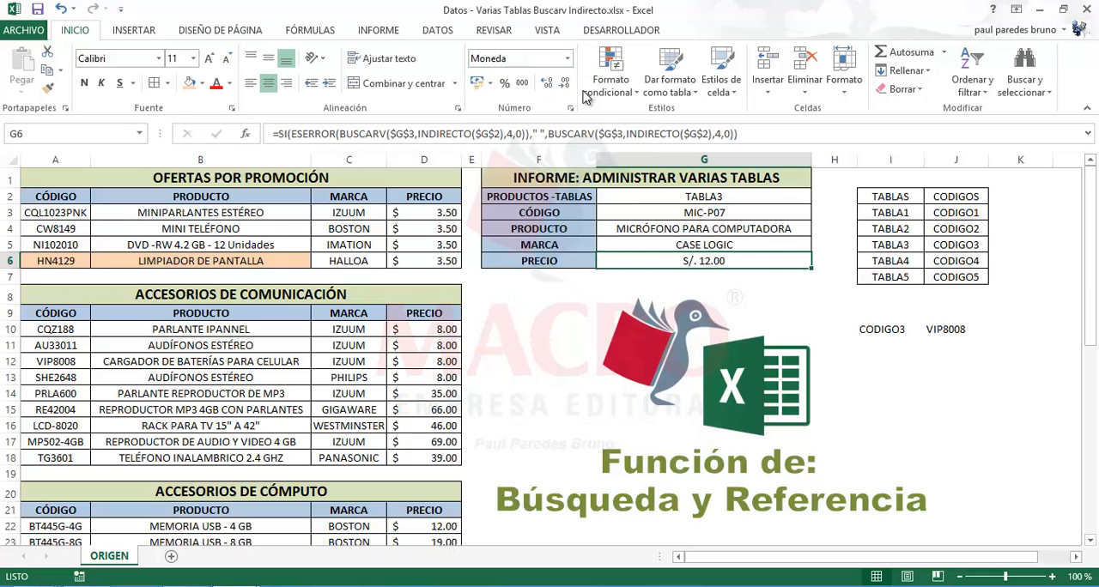
{"action": "left_click", "coordinate": [566, 58]}
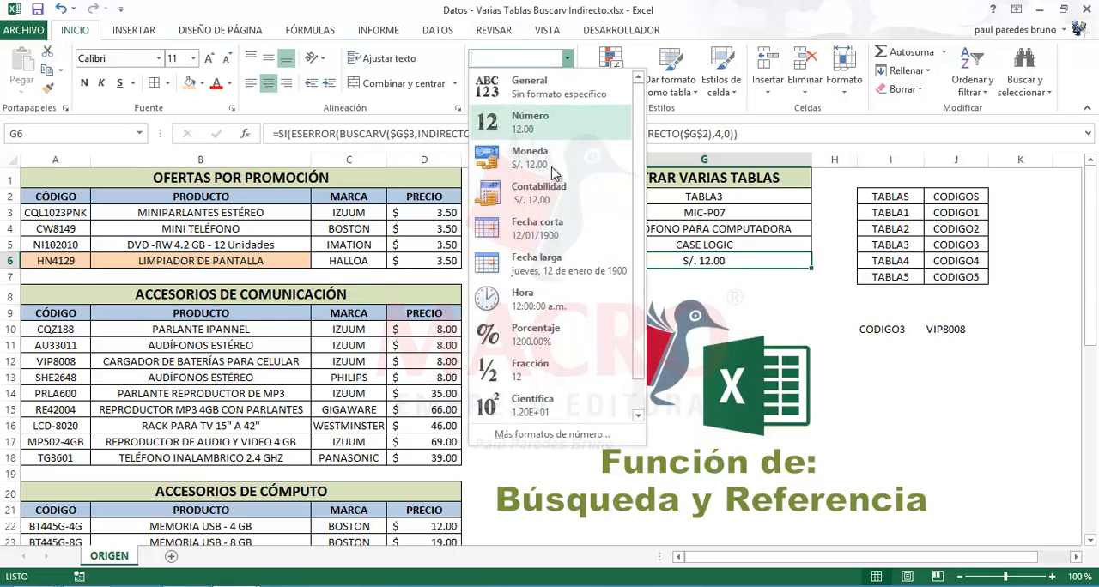
{"action": "left_click", "coordinate": [551, 435]}
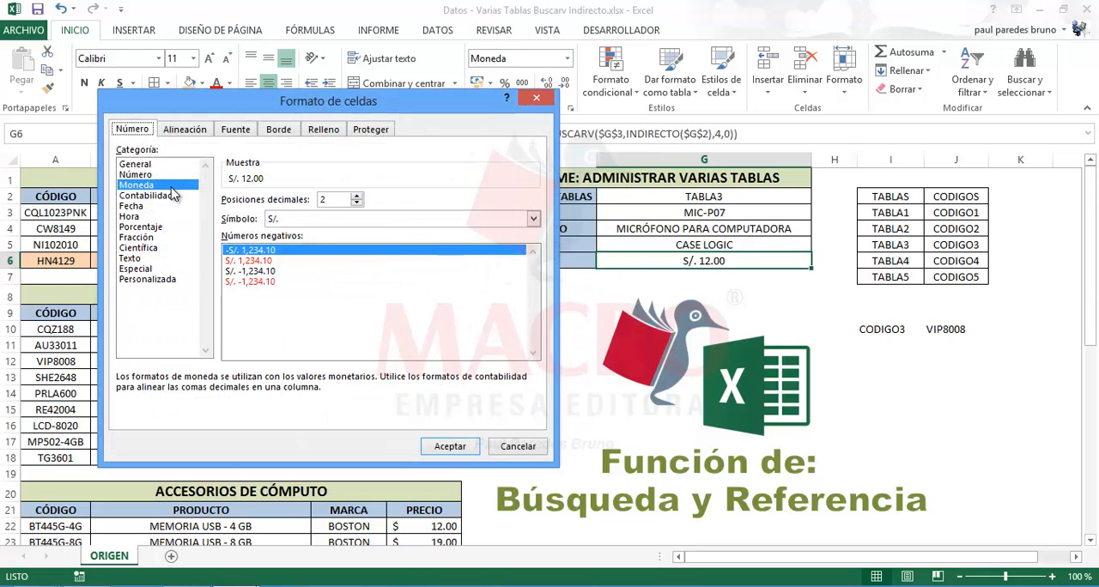
{"action": "left_click", "coordinate": [533, 220]}
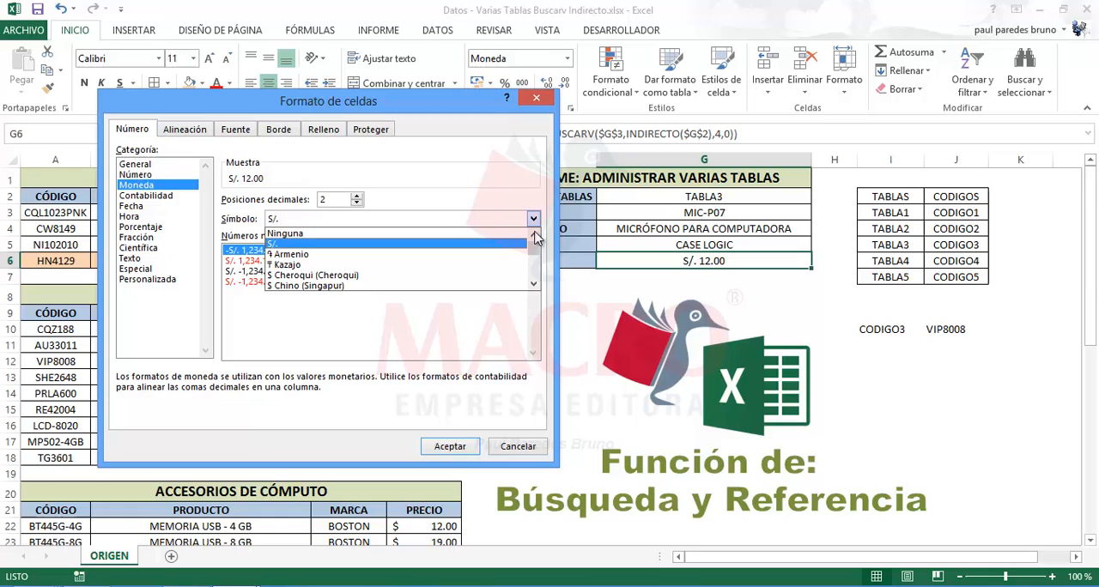
{"action": "left_click", "coordinate": [533, 285]}
{"action": "left_click", "coordinate": [533, 285]}
{"action": "left_click", "coordinate": [533, 285]}
{"action": "left_click", "coordinate": [533, 285]}
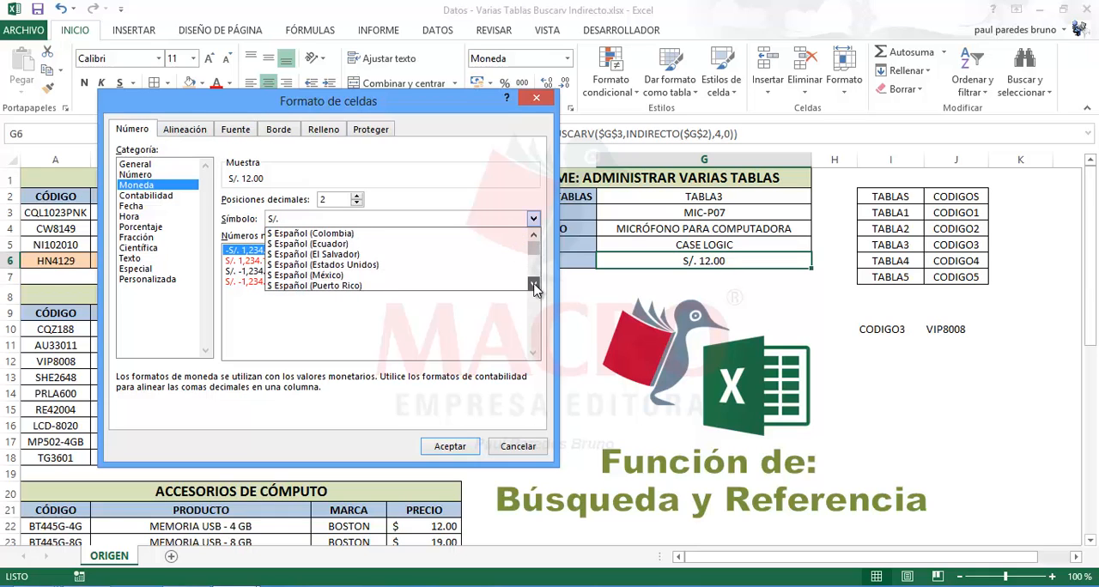
{"action": "left_click", "coordinate": [533, 285]}
{"action": "left_click", "coordinate": [533, 285]}
{"action": "left_click", "coordinate": [533, 285]}
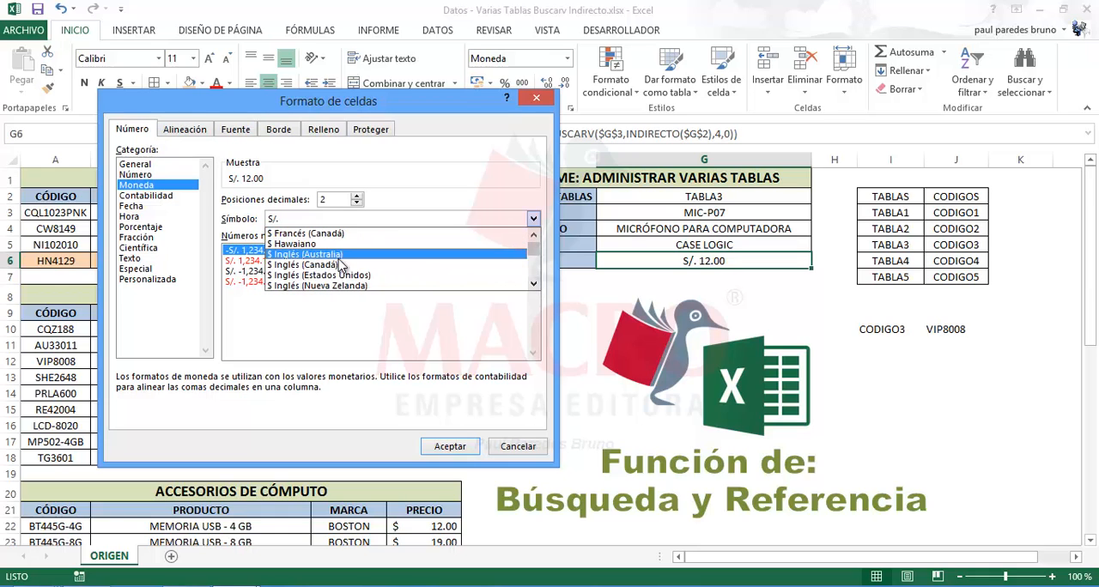
{"action": "left_click", "coordinate": [271, 279]}
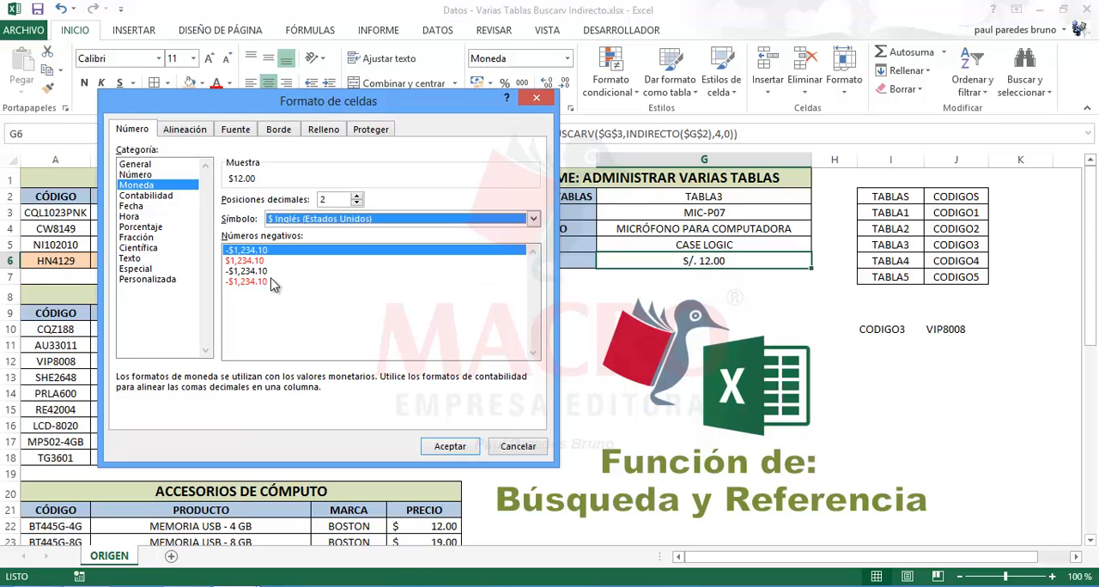
{"action": "left_click", "coordinate": [450, 445]}
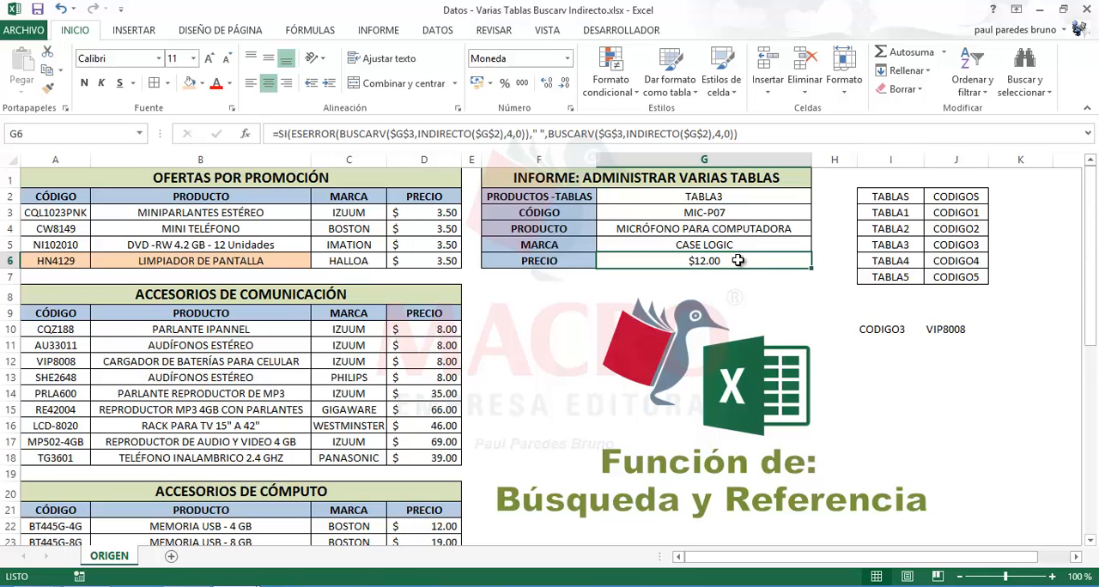
Apply the custom number format 0.00 $ to the PRECIO result in G6
{"action": "key", "text": "ctrl+1"}
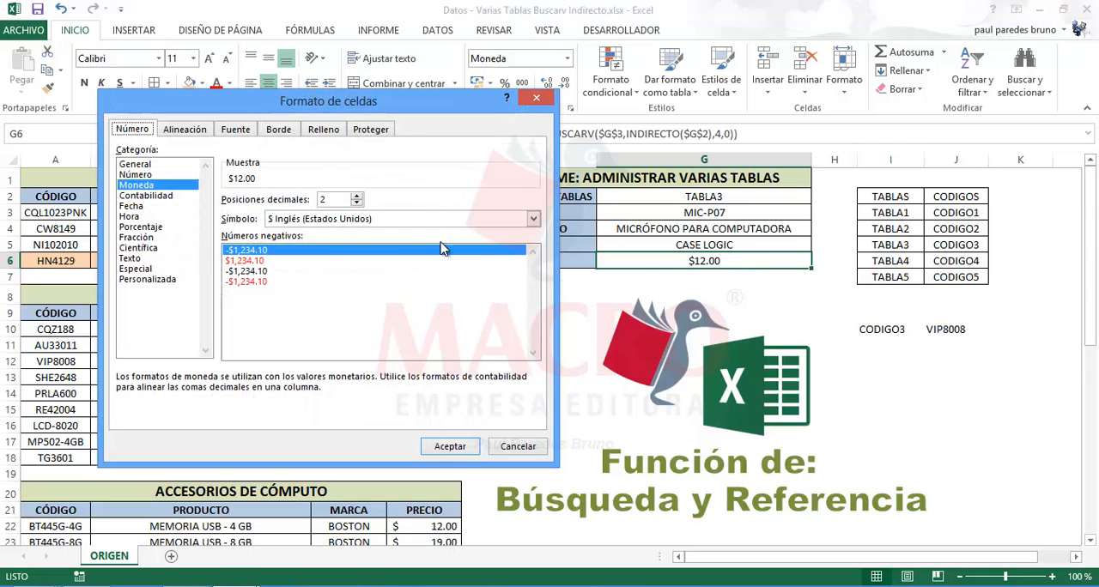
{"action": "left_click", "coordinate": [160, 280]}
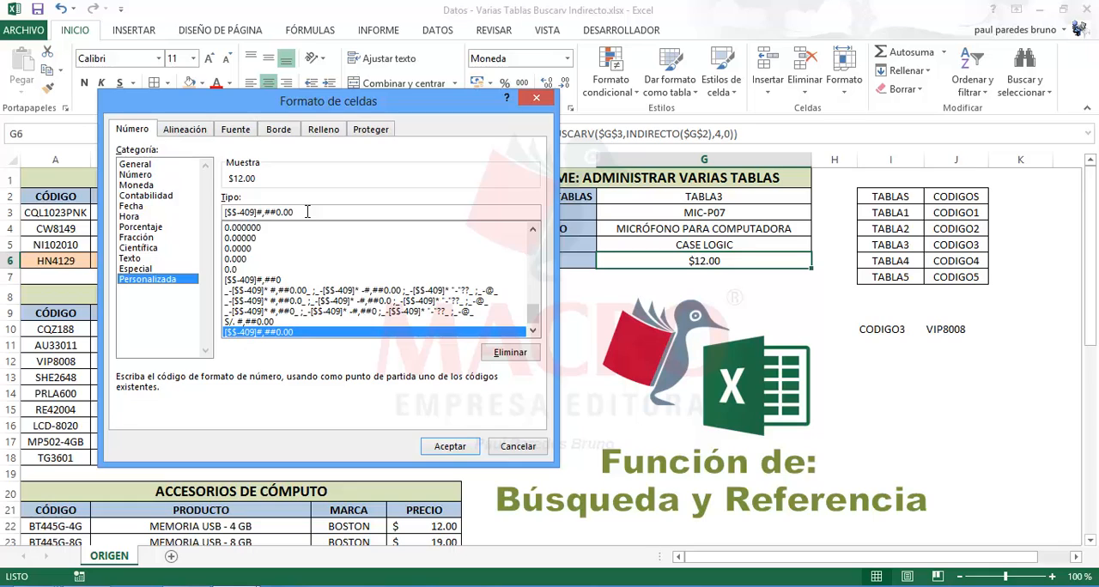
{"action": "left_click_drag", "start_coordinate": [283, 209], "coordinate": [208, 208]}
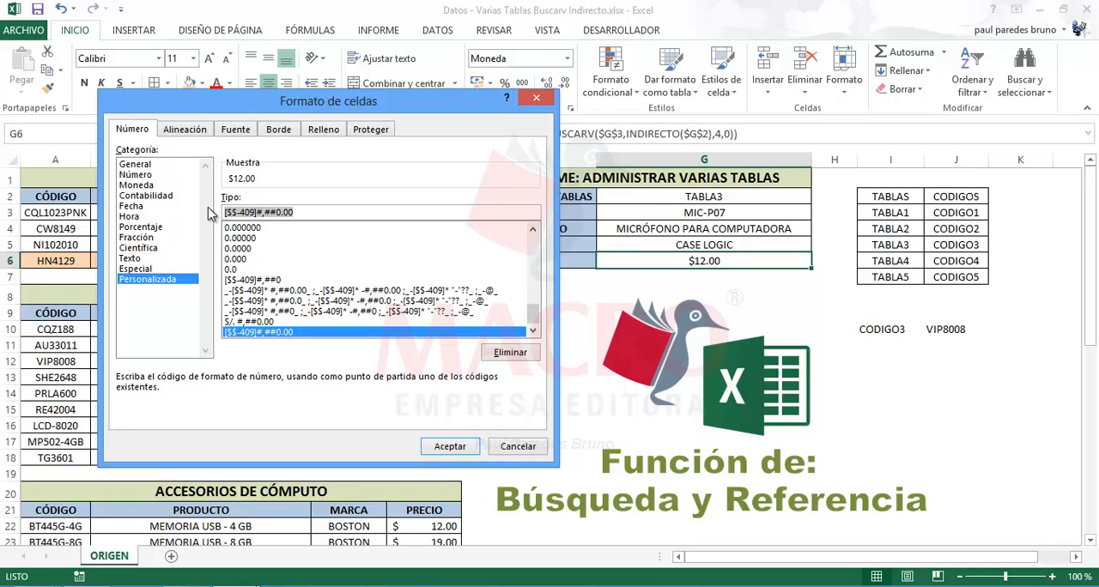
{"action": "key", "text": "Delete"}
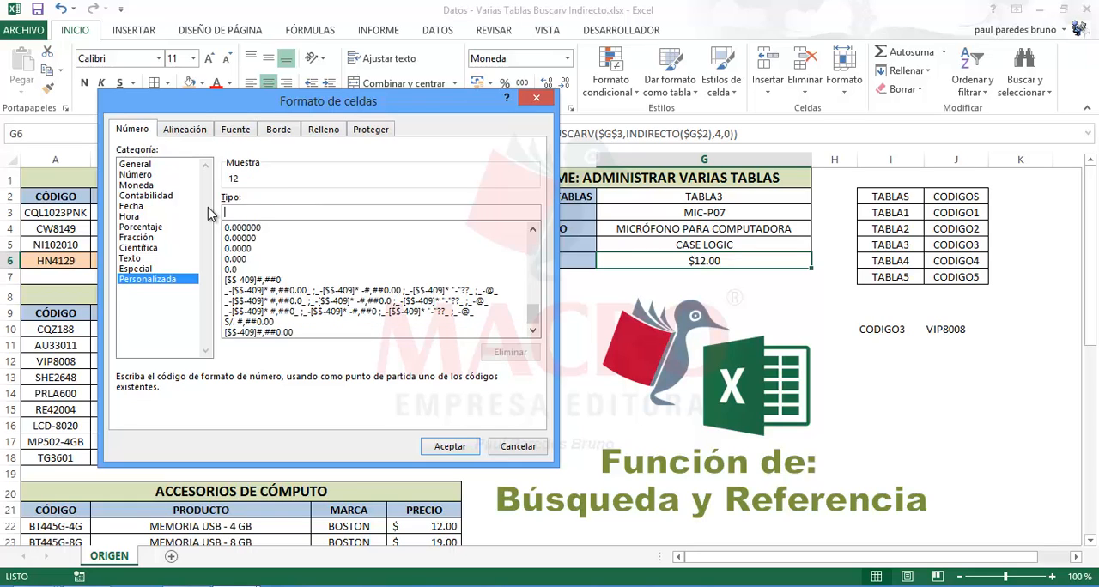
{"action": "type", "text": "0.00 $"}
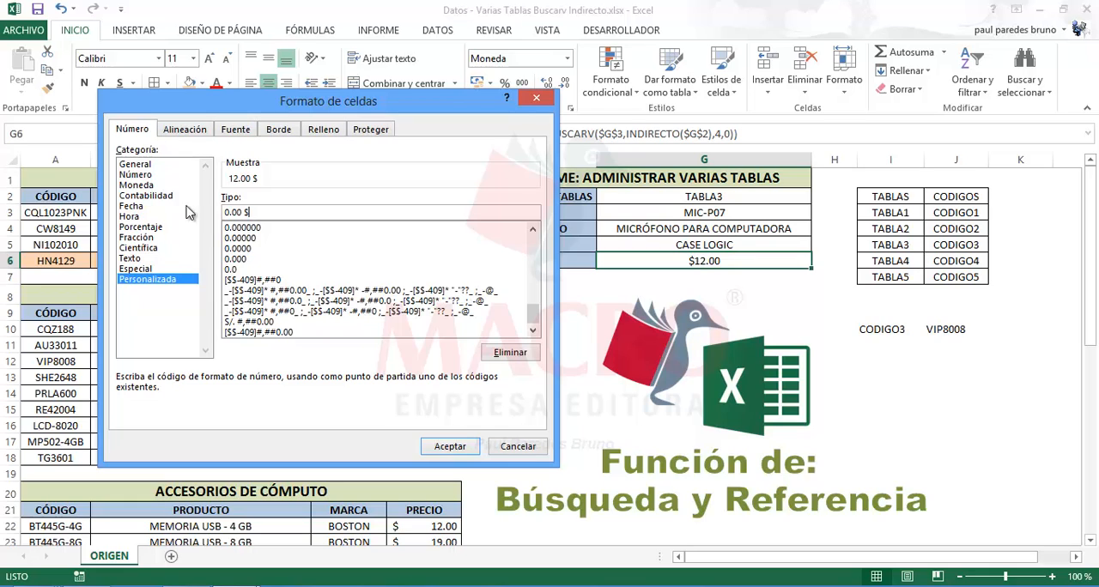
{"action": "left_click", "coordinate": [447, 447]}
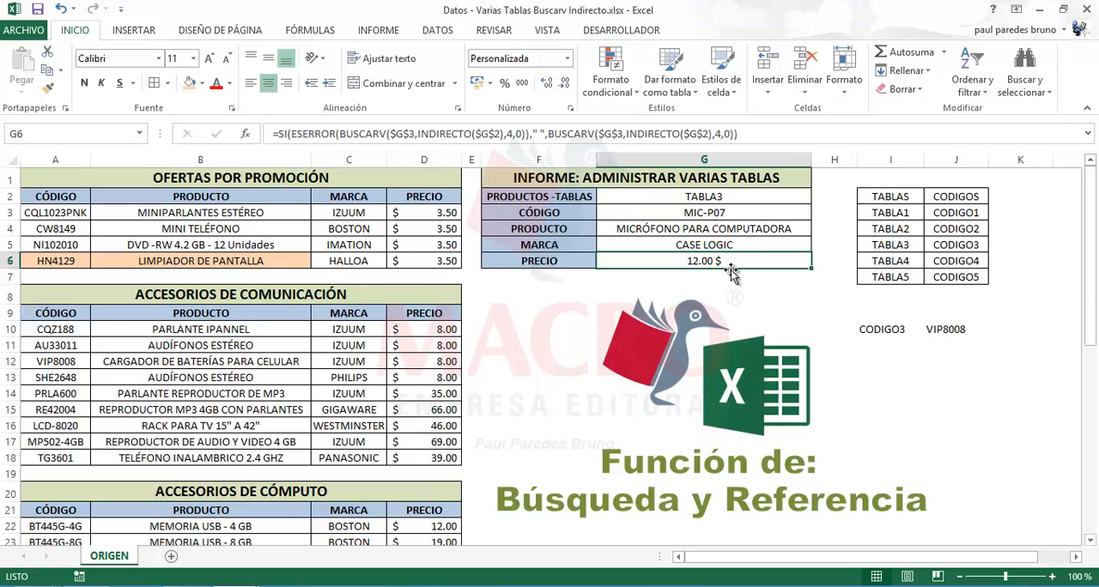
Test the report by selecting TABLA2 in G2 and code SHE2648 in G3
{"action": "left_click", "coordinate": [735, 198]}
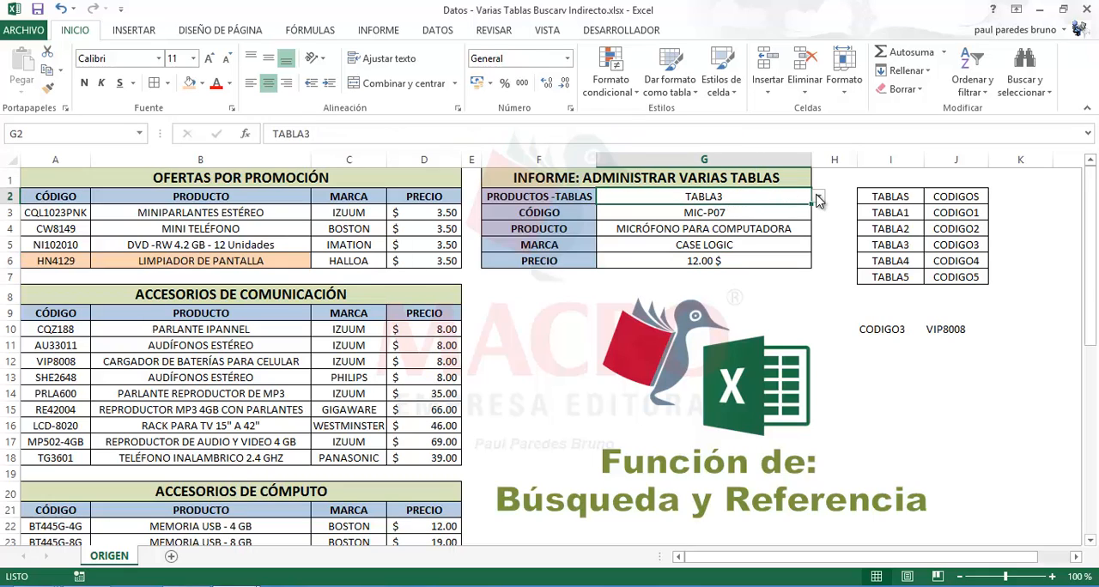
{"action": "left_click", "coordinate": [818, 198]}
{"action": "left_click", "coordinate": [702, 217]}
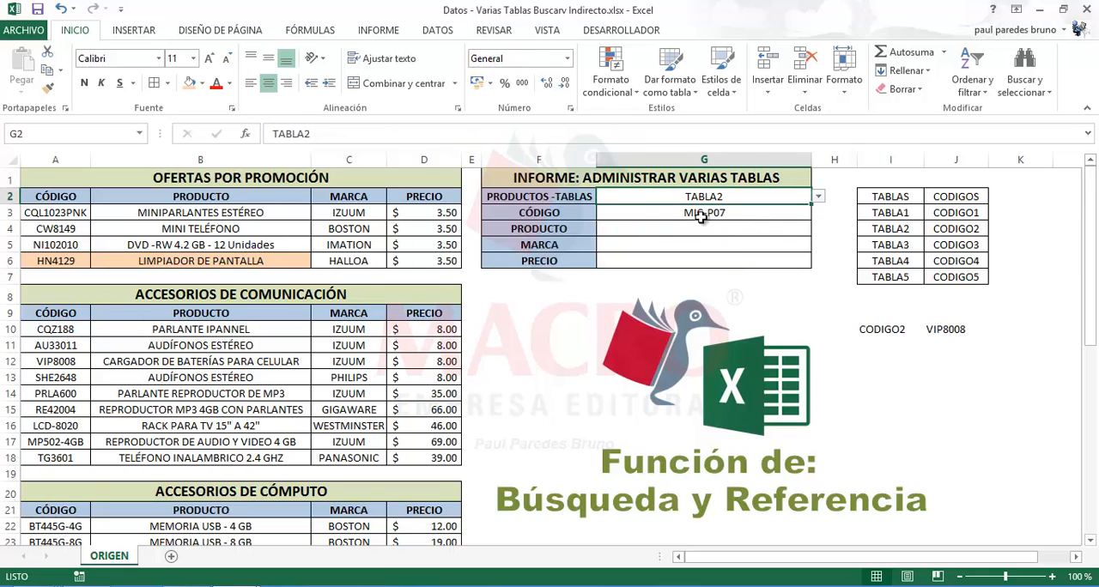
{"action": "mouse_move", "coordinate": [703, 229]}
{"action": "left_mouse_down"}
{"action": "mouse_move", "coordinate": [704, 262]}
{"action": "mouse_move", "coordinate": [704, 237]}
{"action": "left_mouse_up"}
{"action": "left_click", "coordinate": [704, 252]}
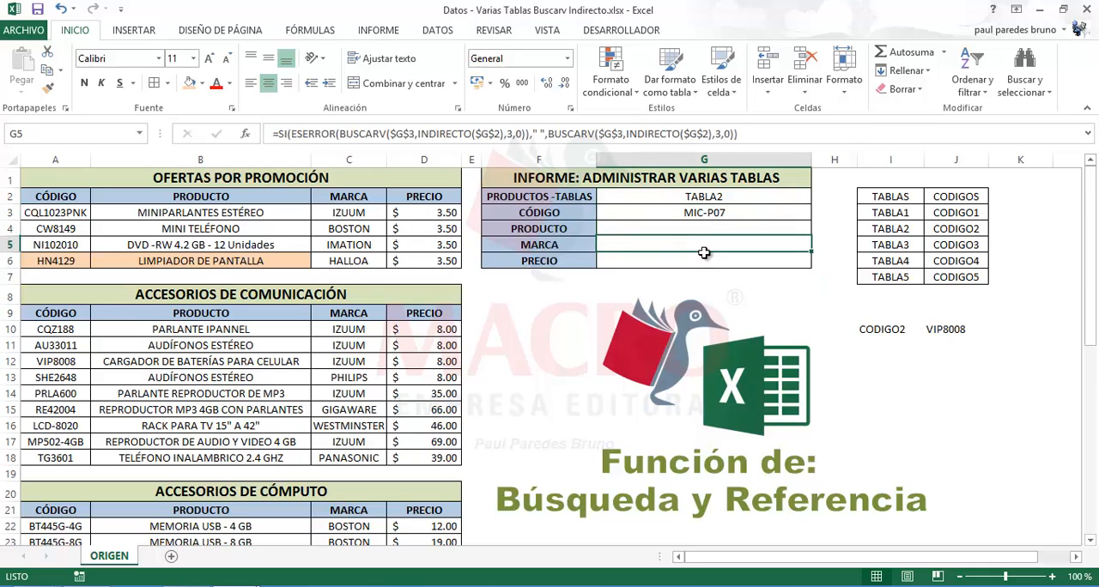
{"action": "left_click", "coordinate": [705, 213]}
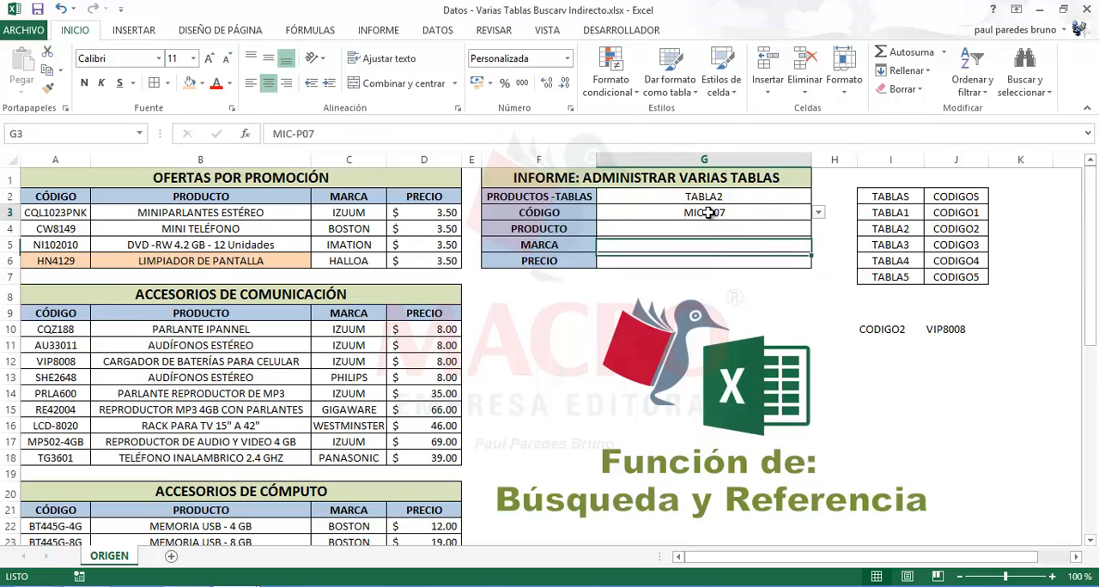
{"action": "left_click", "coordinate": [818, 214]}
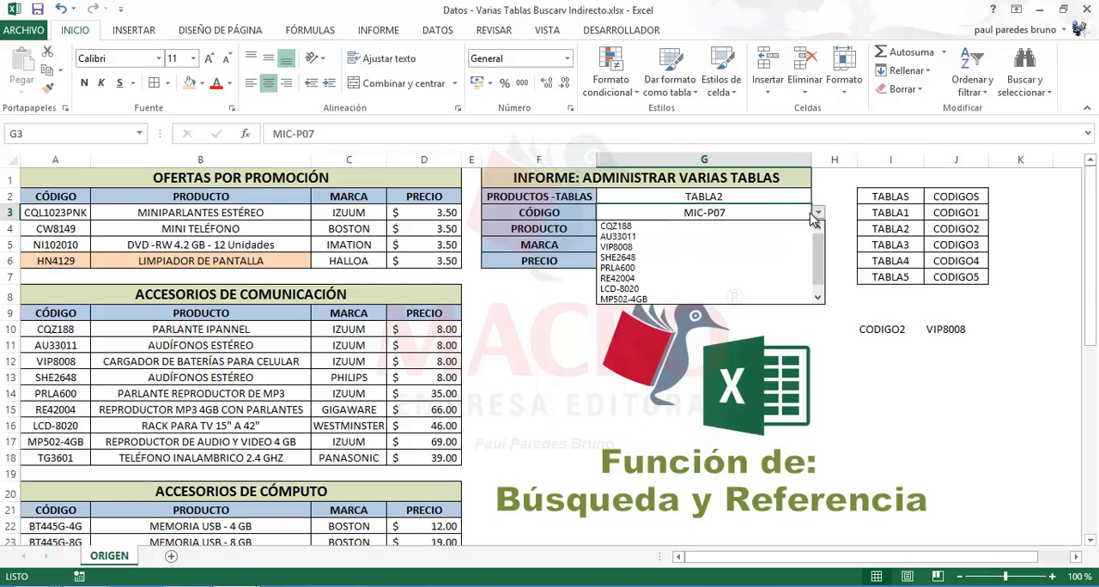
{"action": "left_click", "coordinate": [643, 258]}
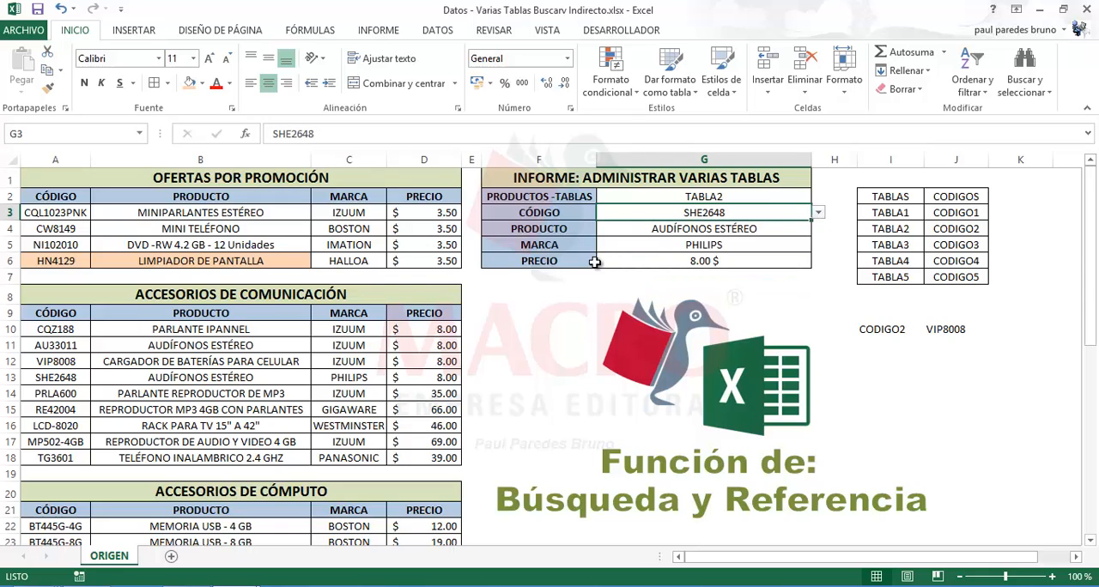
Try codes LCD-8020 and VIP8008 in G3 and check the PRODUCTO, MARCA and PRECIO results
{"action": "left_click", "coordinate": [817, 215]}
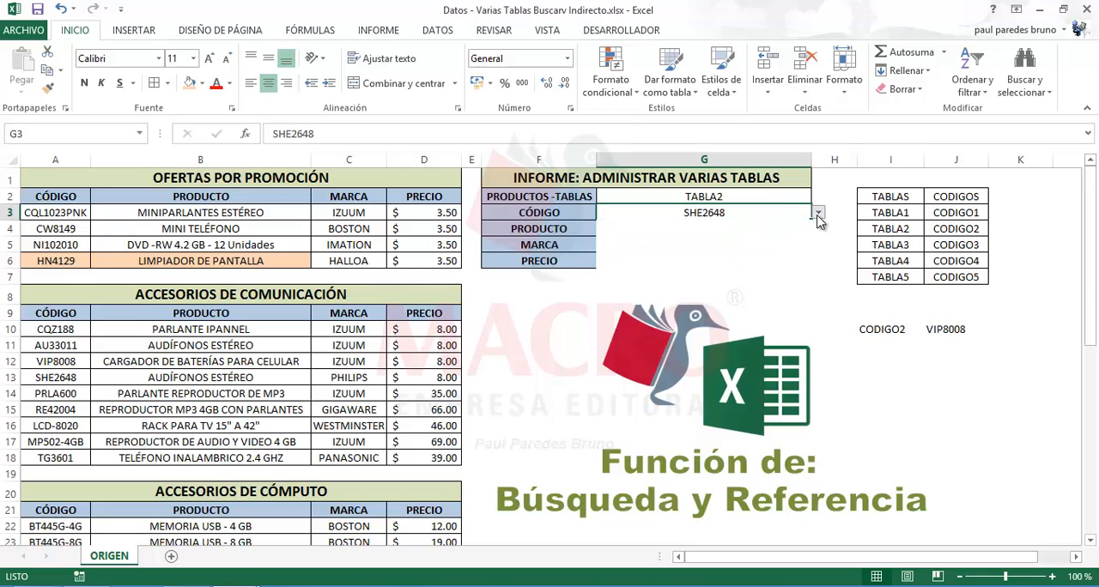
{"action": "left_click", "coordinate": [697, 279]}
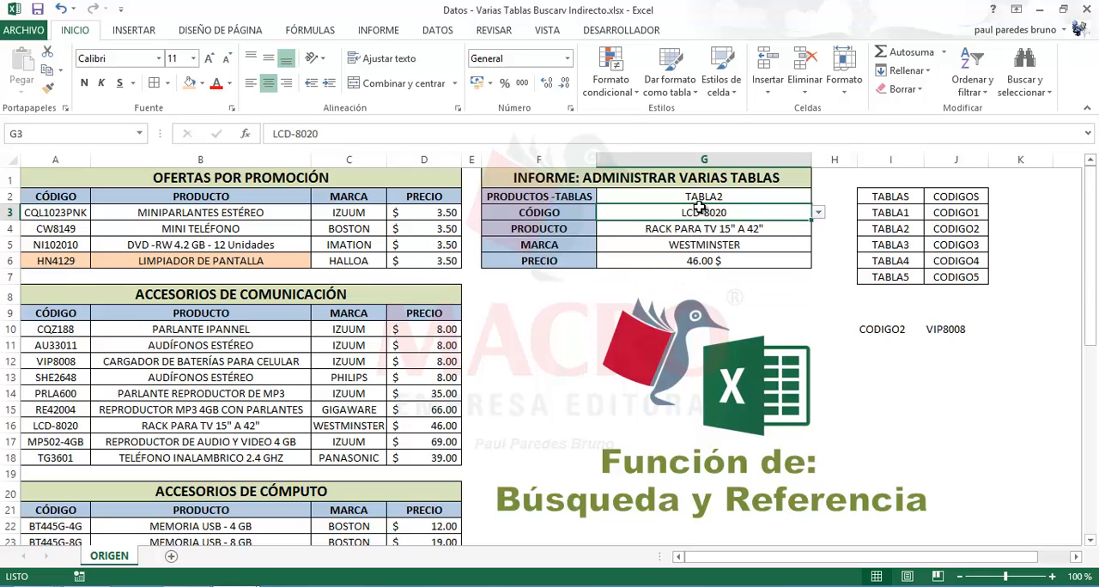
{"action": "left_click", "coordinate": [761, 204]}
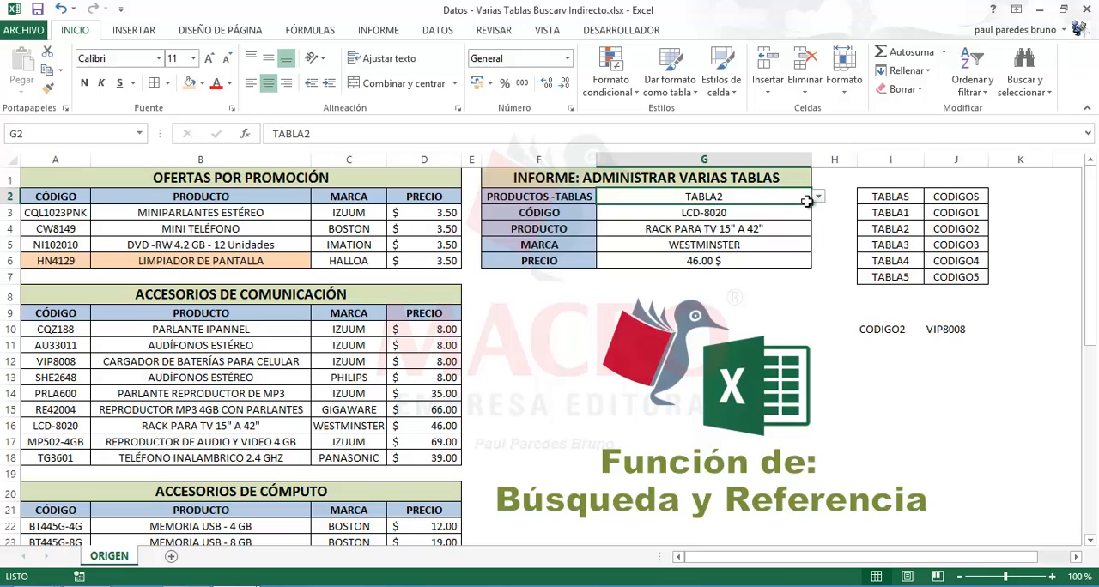
{"action": "left_click", "coordinate": [791, 219]}
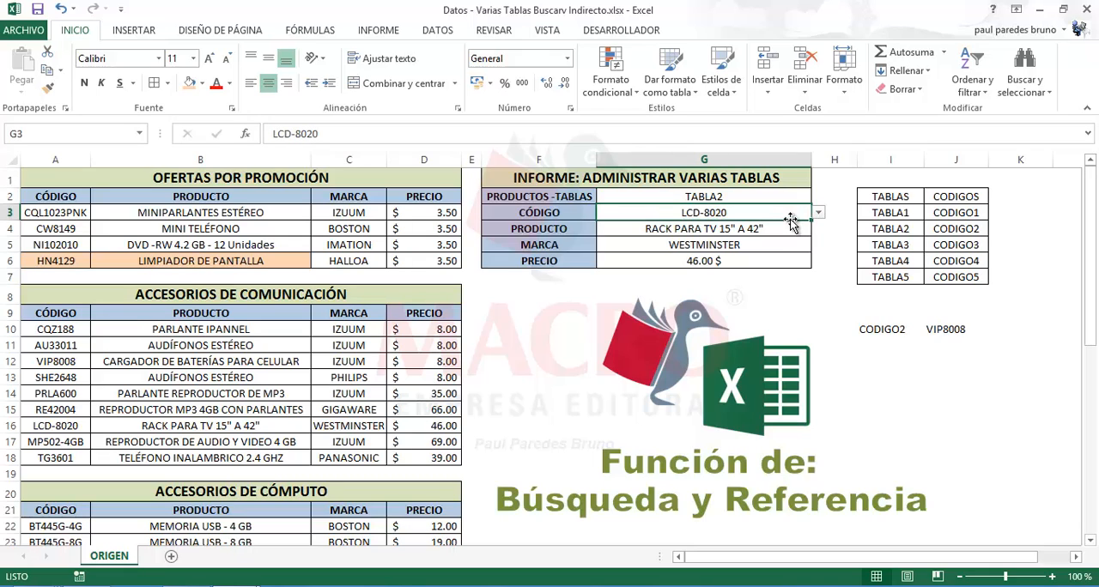
{"action": "left_click", "coordinate": [818, 213]}
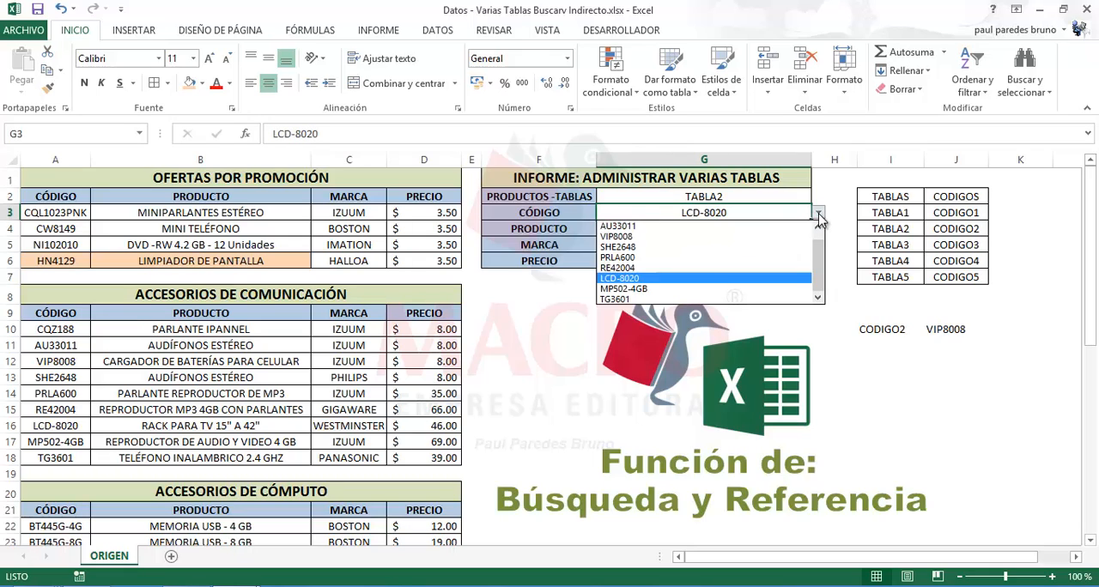
{"action": "left_click", "coordinate": [638, 238]}
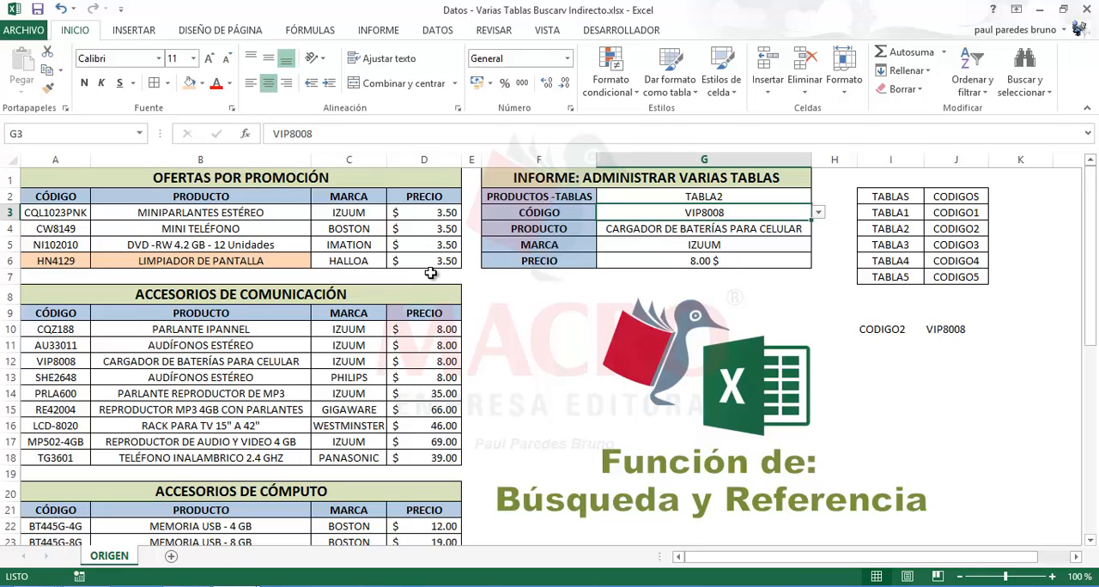
{"action": "left_click", "coordinate": [621, 229]}
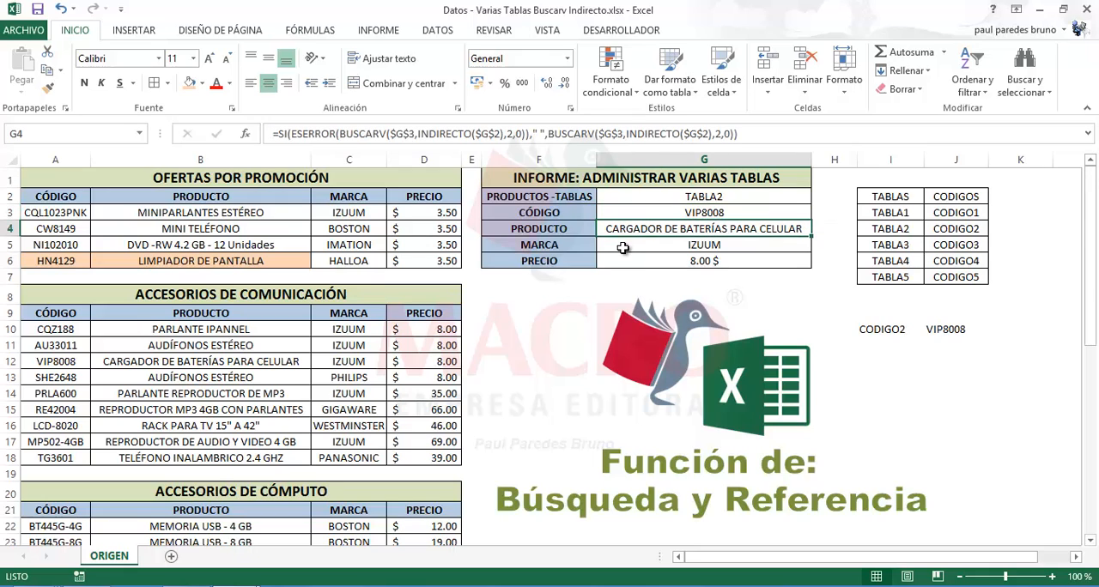
{"action": "left_click", "coordinate": [622, 247]}
{"action": "left_click", "coordinate": [625, 259]}
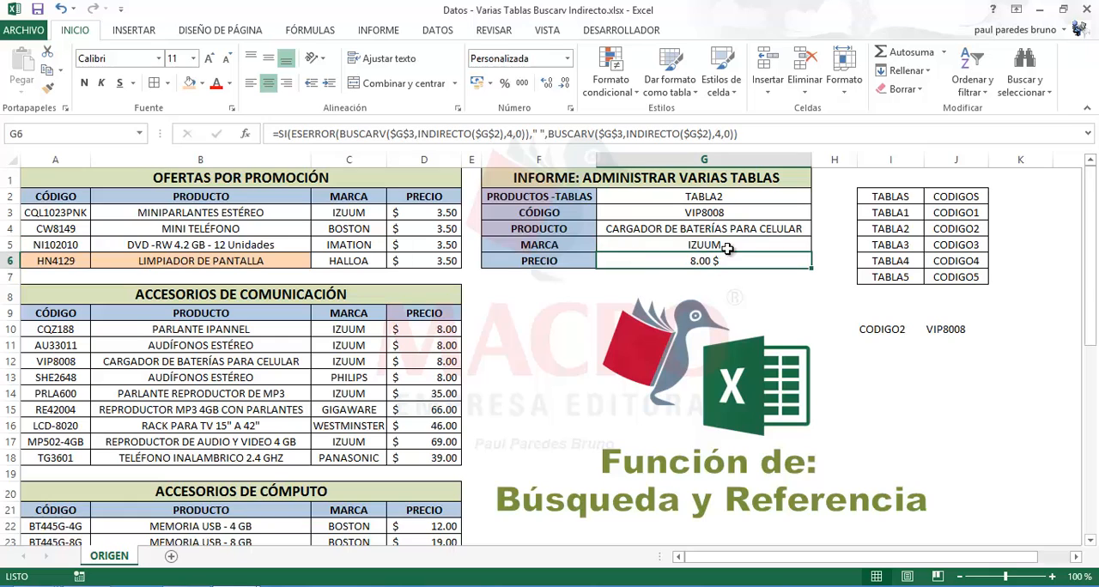
Switch the report to TABLA4 in G2 and choose code TPA32'LE in G3
{"action": "left_click", "coordinate": [729, 199]}
{"action": "left_click", "coordinate": [818, 199]}
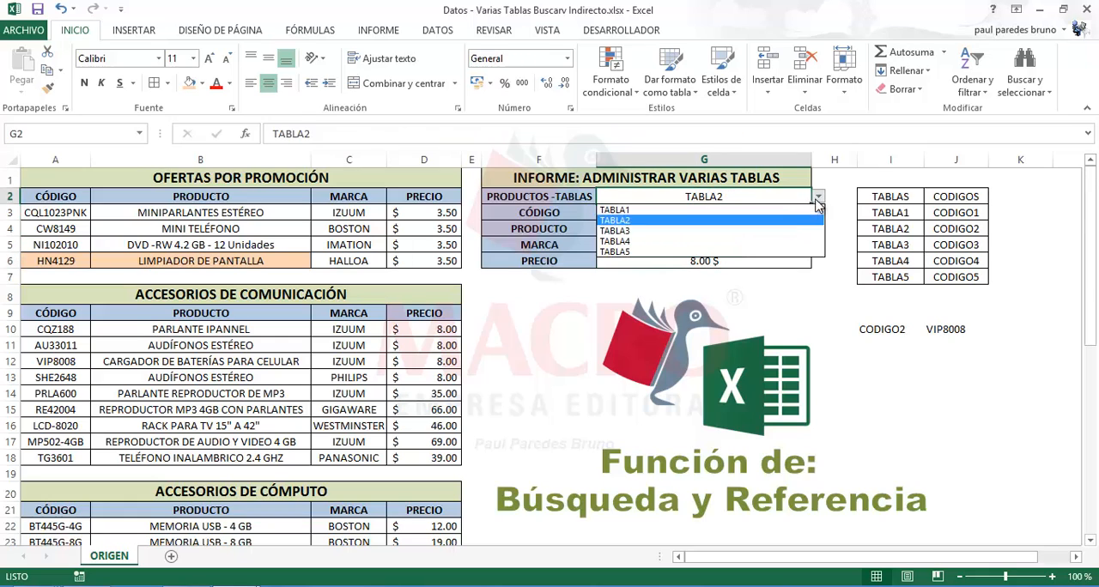
{"action": "left_click", "coordinate": [691, 241]}
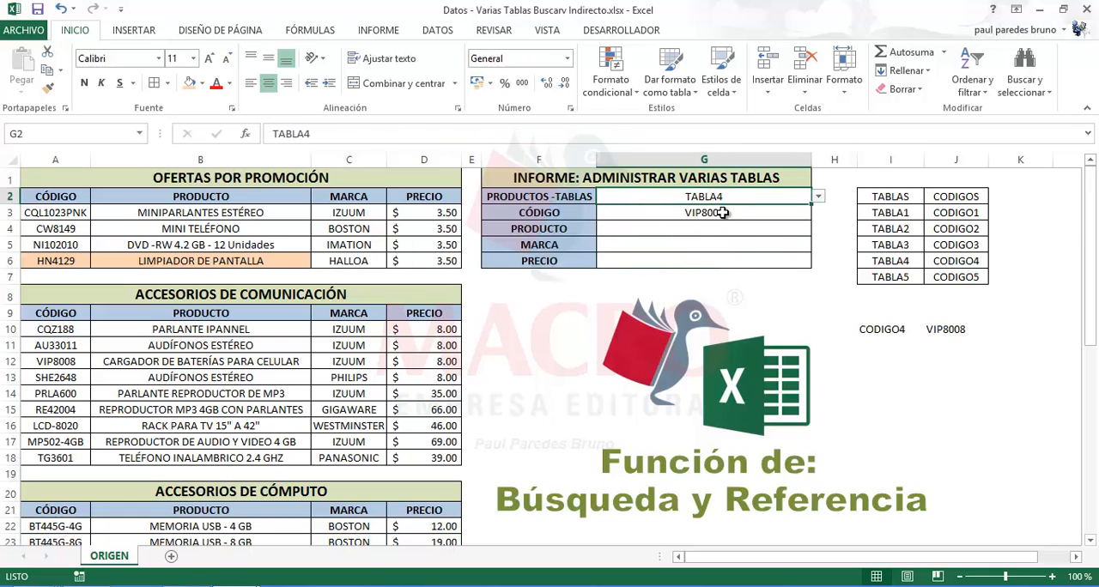
{"action": "left_click", "coordinate": [723, 213]}
{"action": "left_click", "coordinate": [818, 213]}
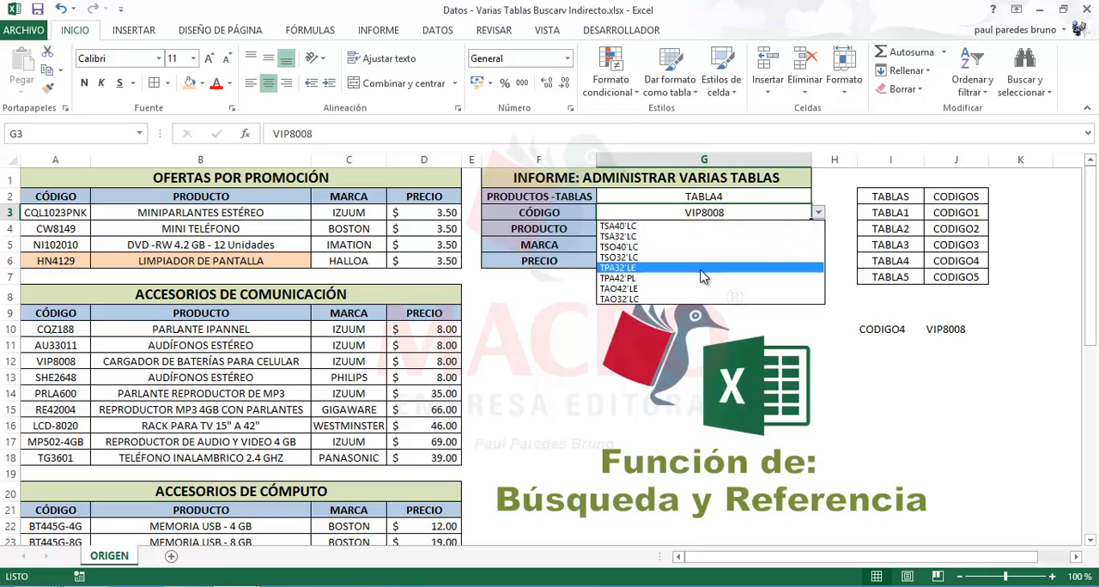
{"action": "left_click", "coordinate": [701, 268]}
{"action": "left_click", "coordinate": [752, 261]}
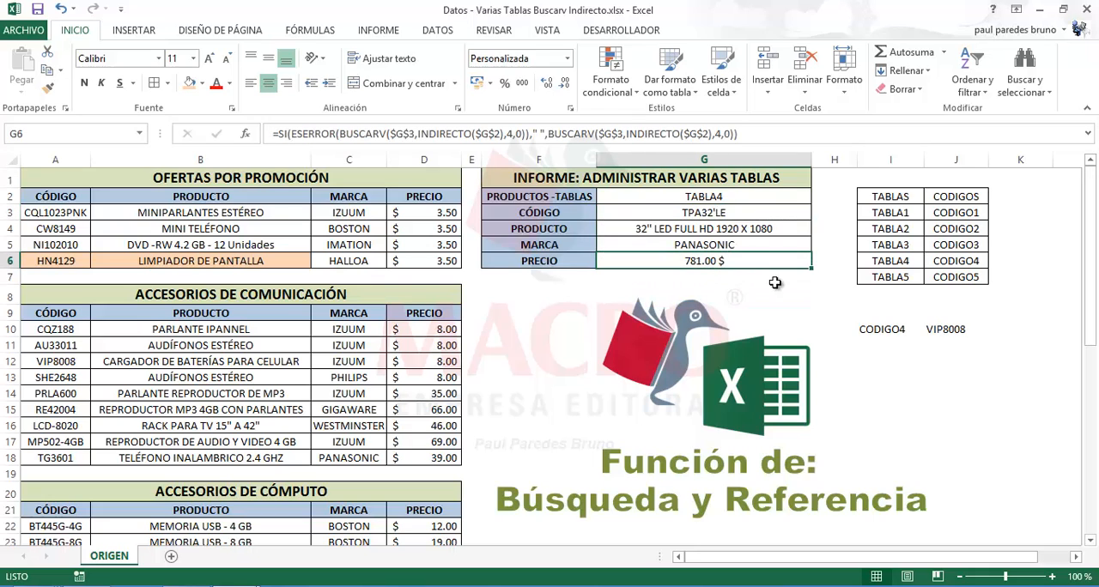
{"action": "left_click", "coordinate": [896, 360]}
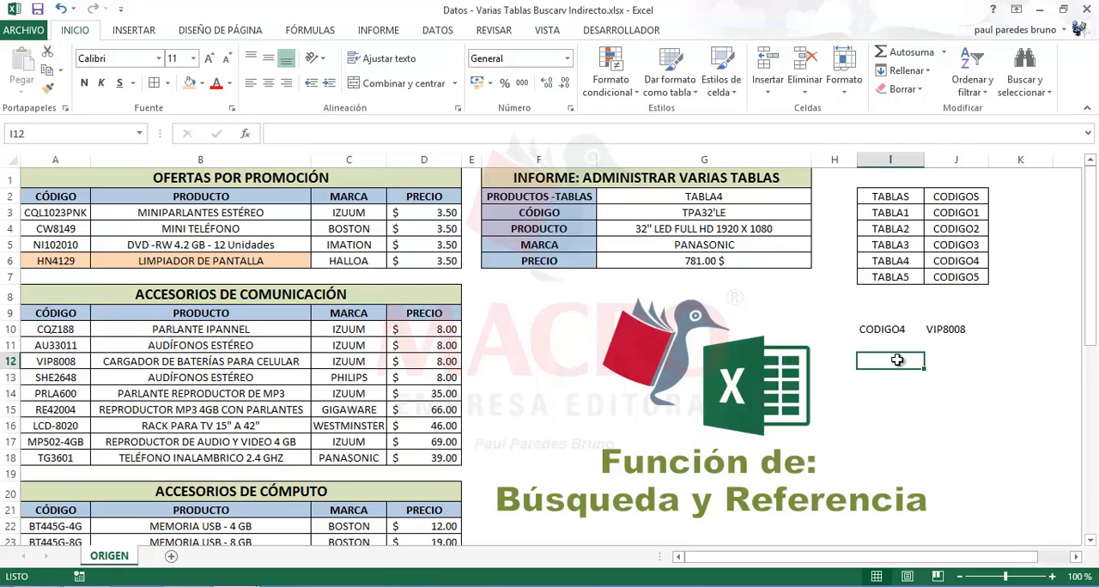
{"action": "left_click", "coordinate": [956, 388]}
{"action": "left_click", "coordinate": [879, 377]}
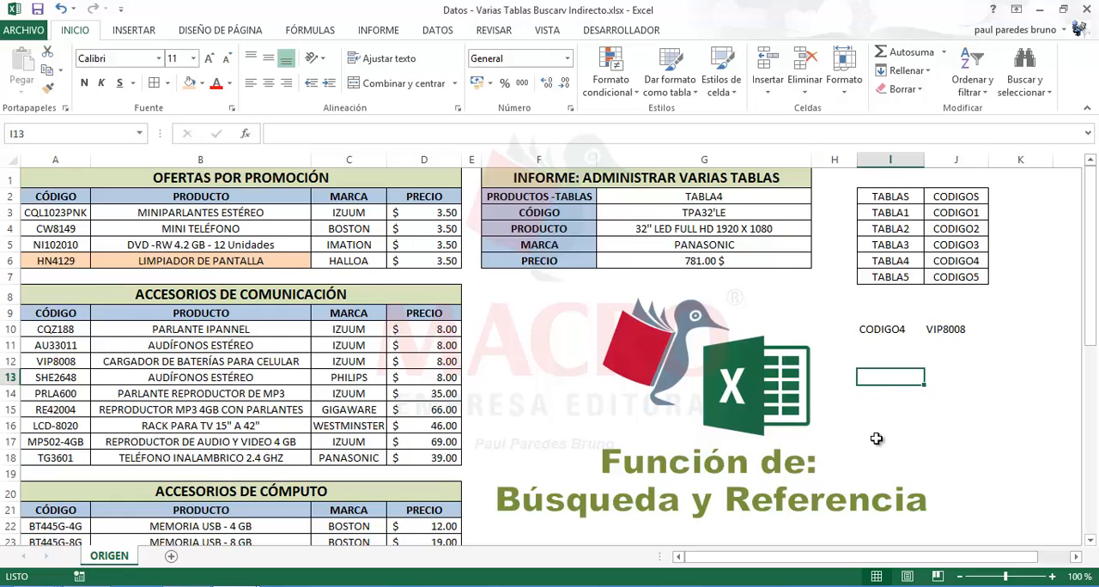
Review the table and code selectors and examine the SI and ESERROR functions in the G4 PRODUCTO formula without changing it
{"action": "left_click", "coordinate": [712, 199]}
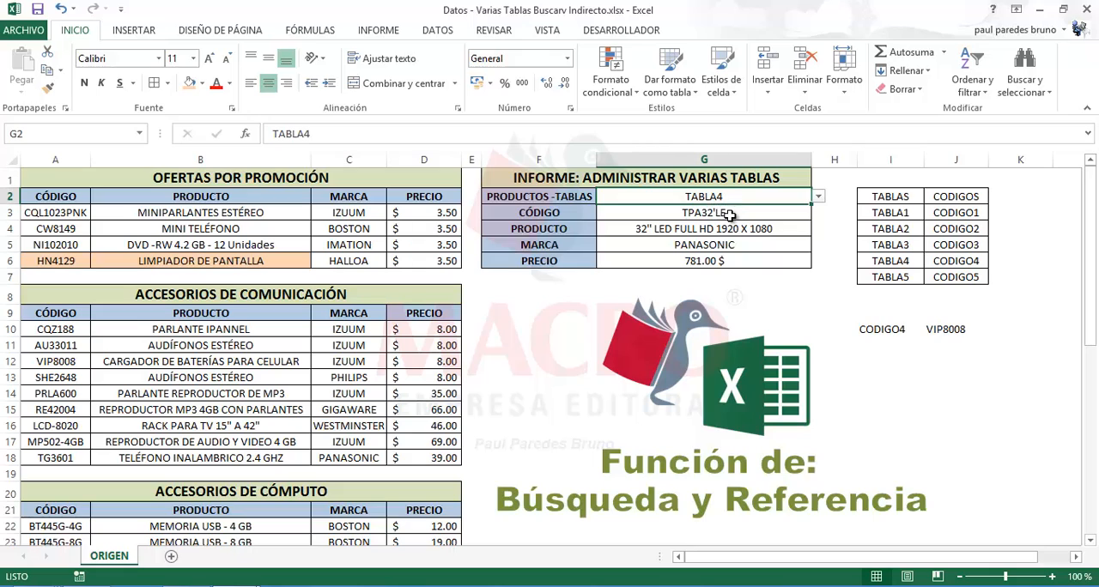
{"action": "left_click", "coordinate": [721, 213]}
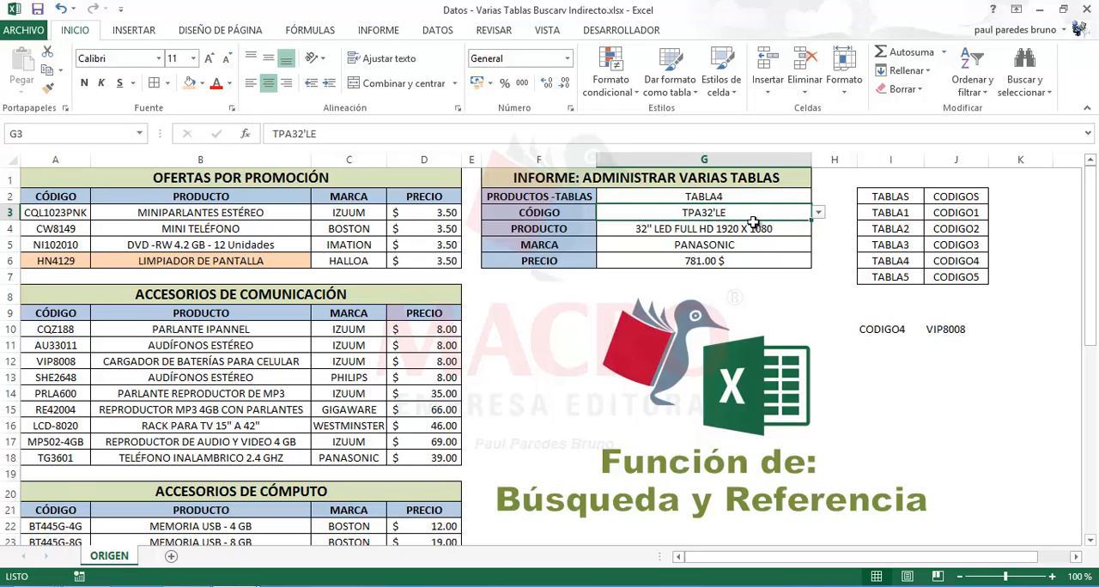
{"action": "left_click", "coordinate": [750, 225]}
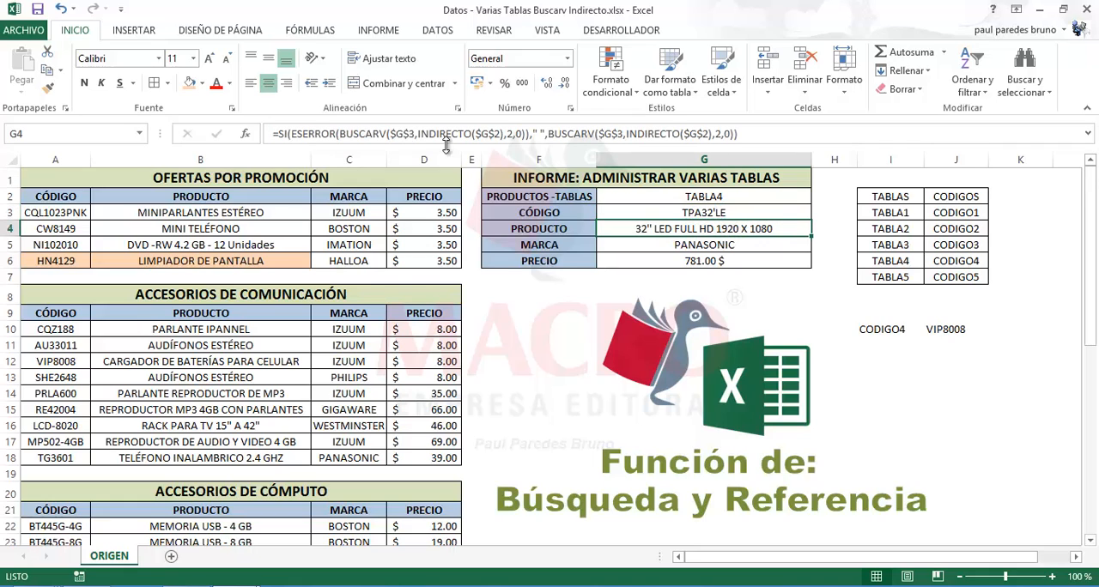
{"action": "left_click", "coordinate": [279, 134]}
{"action": "left_click", "coordinate": [286, 134]}
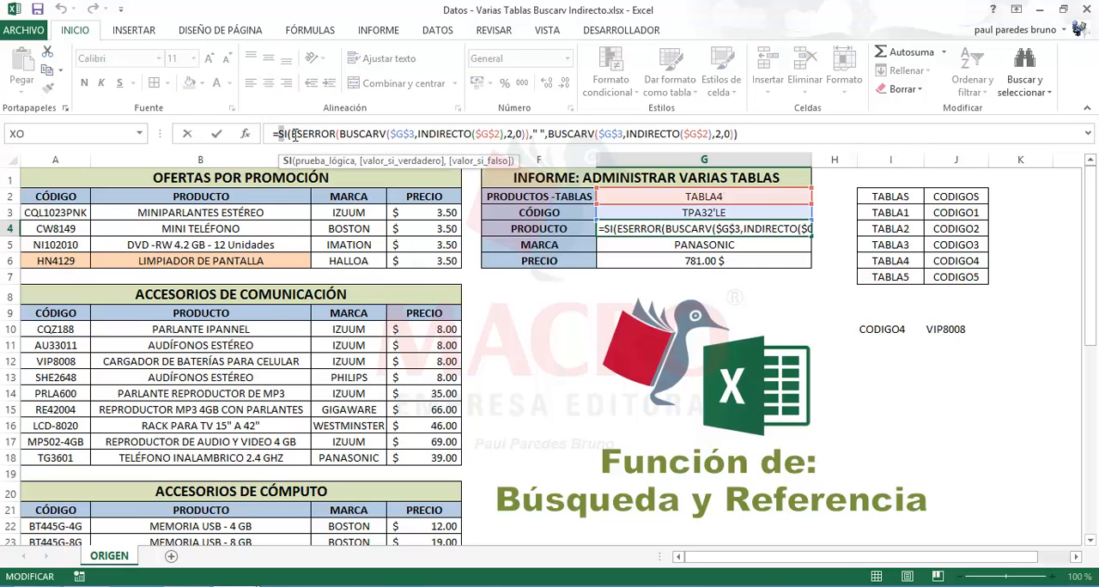
{"action": "left_click_drag", "start_coordinate": [293, 134], "coordinate": [334, 138]}
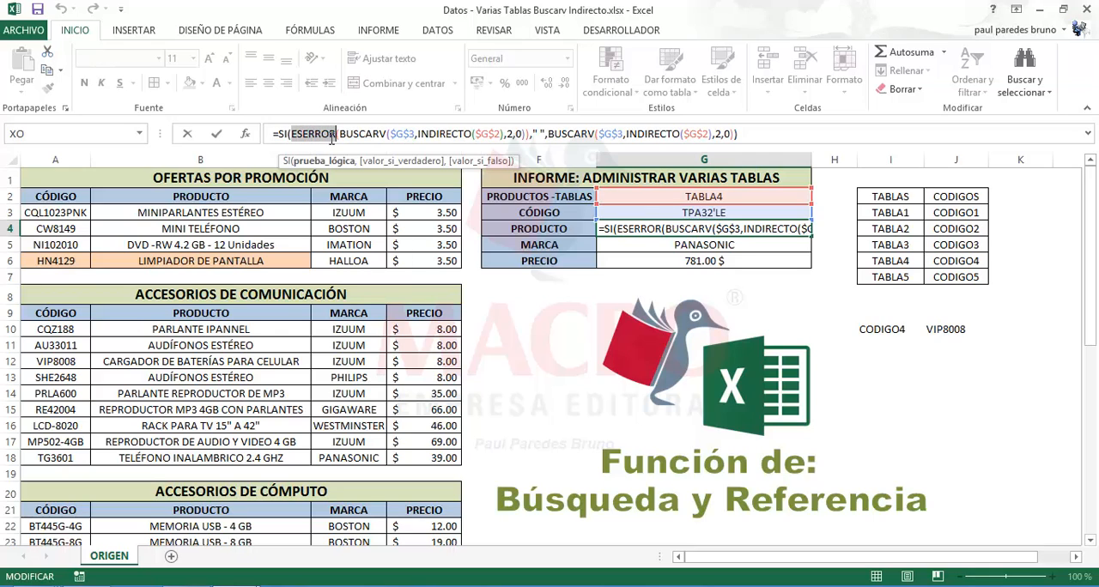
{"action": "key", "text": "Escape"}
{"action": "left_click", "coordinate": [914, 412]}
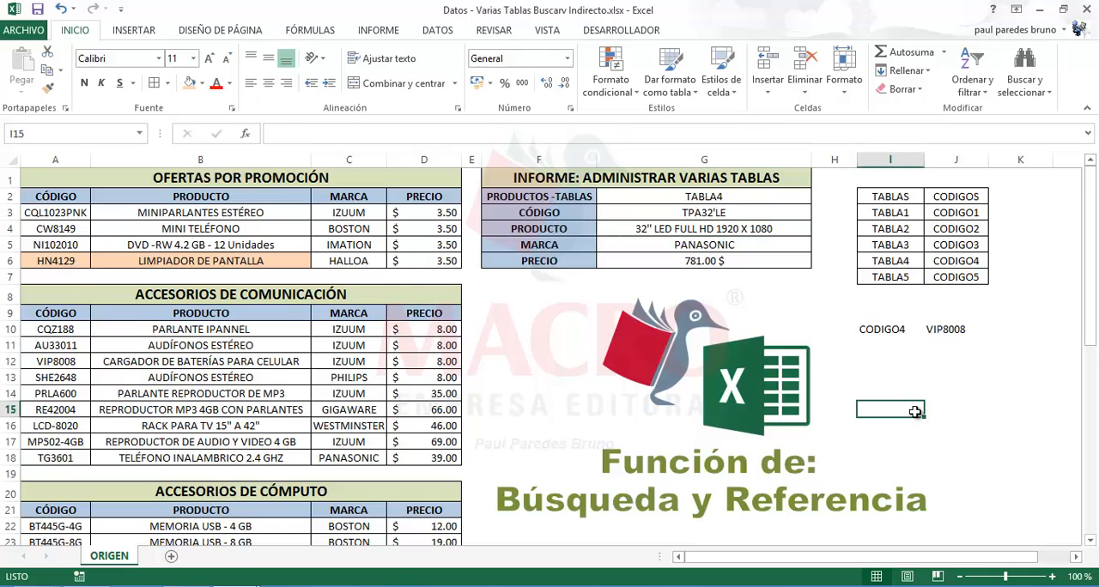